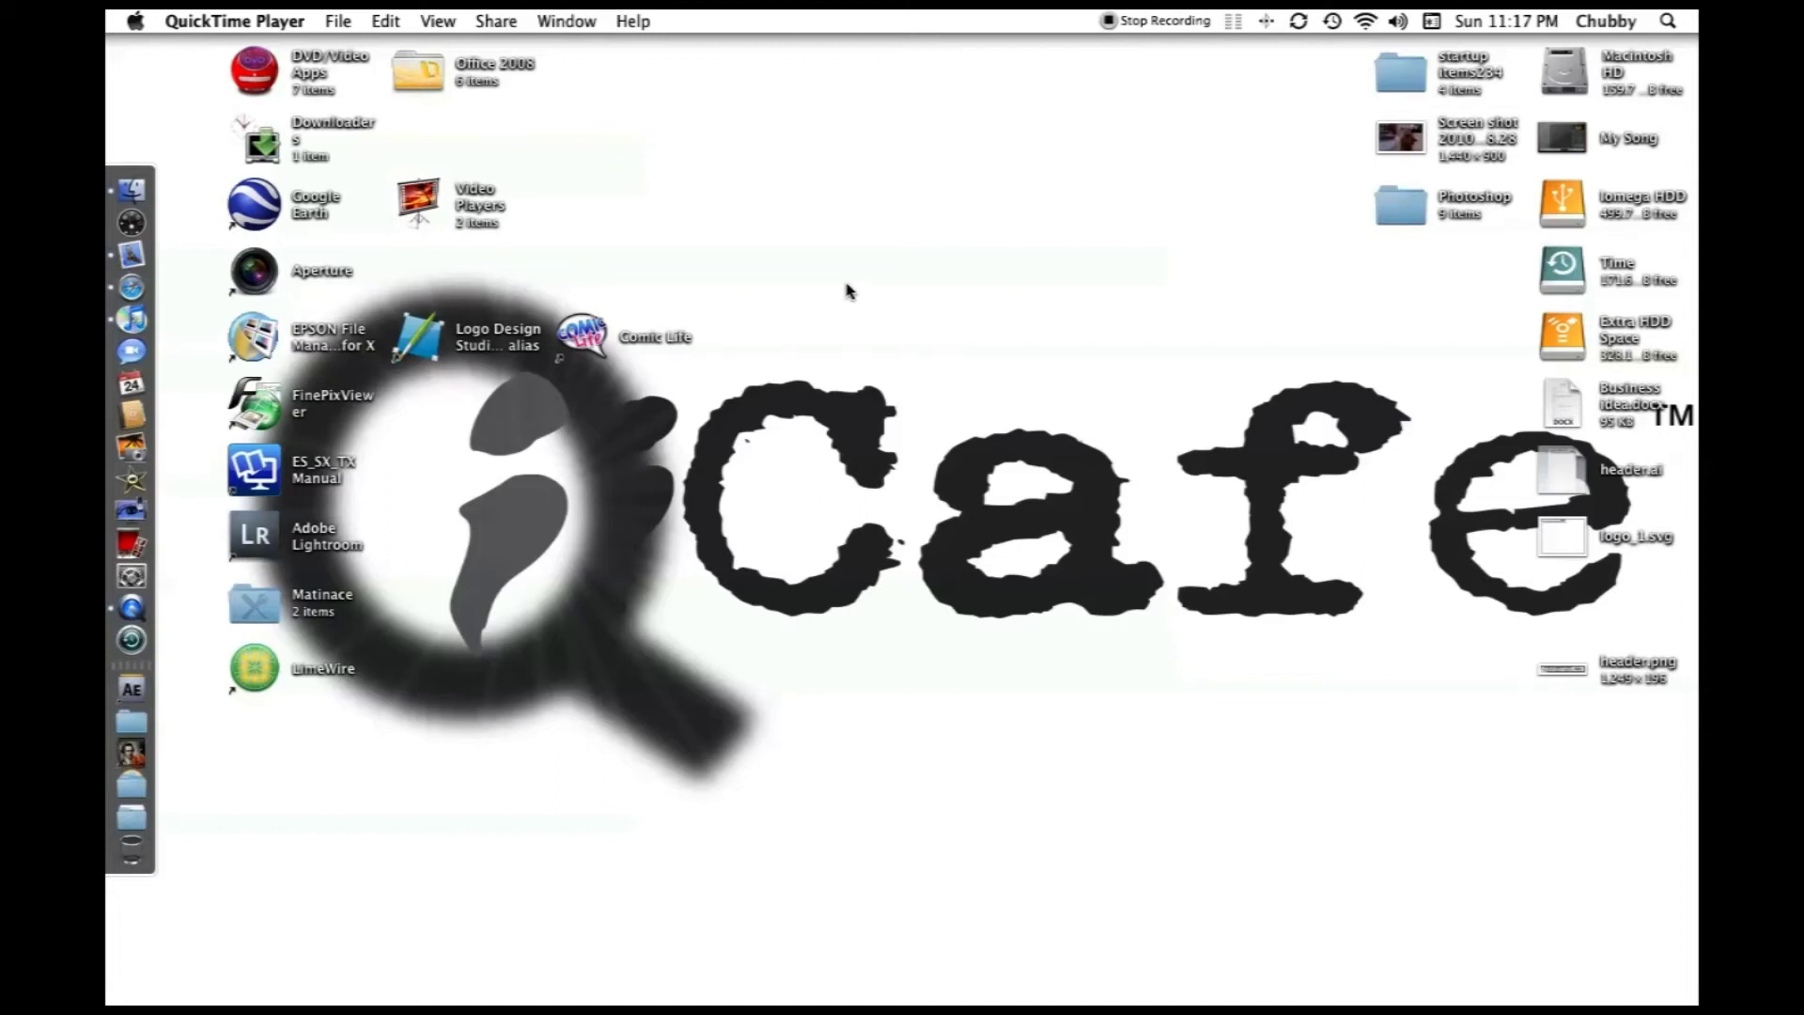
Step: Switch to iTunes and select "The Sun Always Shines On T.V." at the start of the music library
left_click(132, 321)
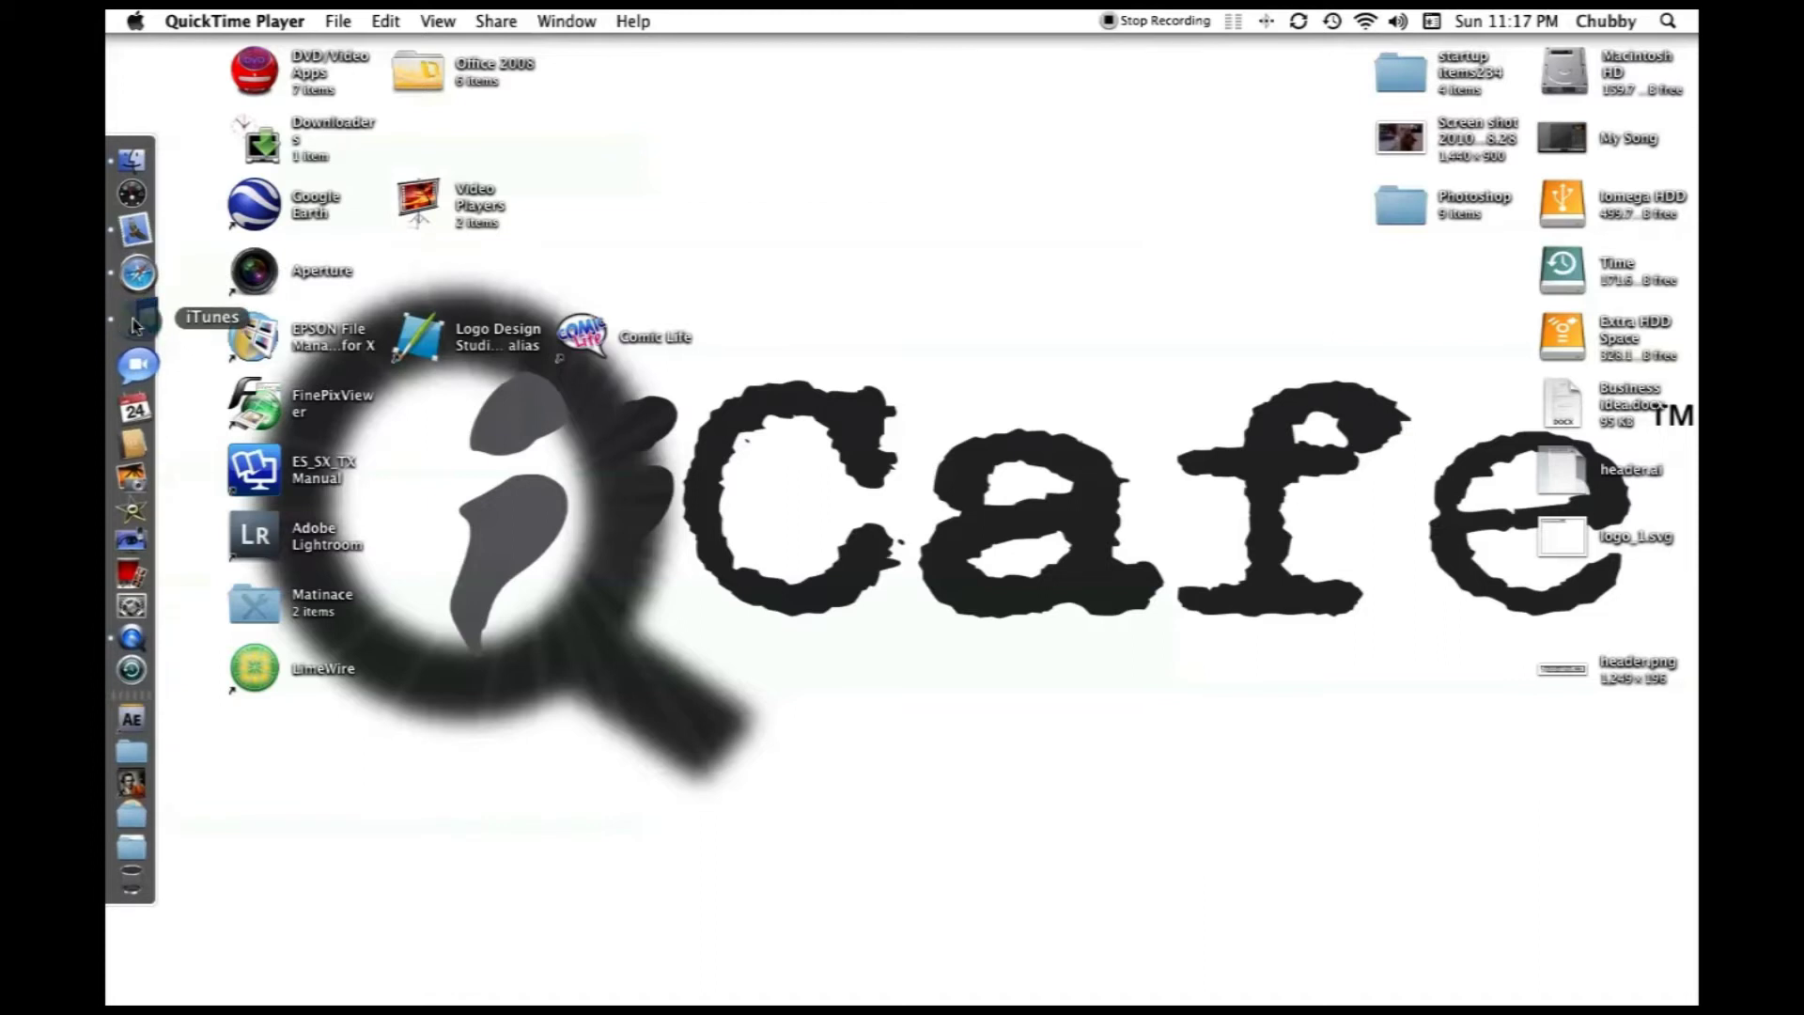
left_click_drag(638, 57, 631, 56)
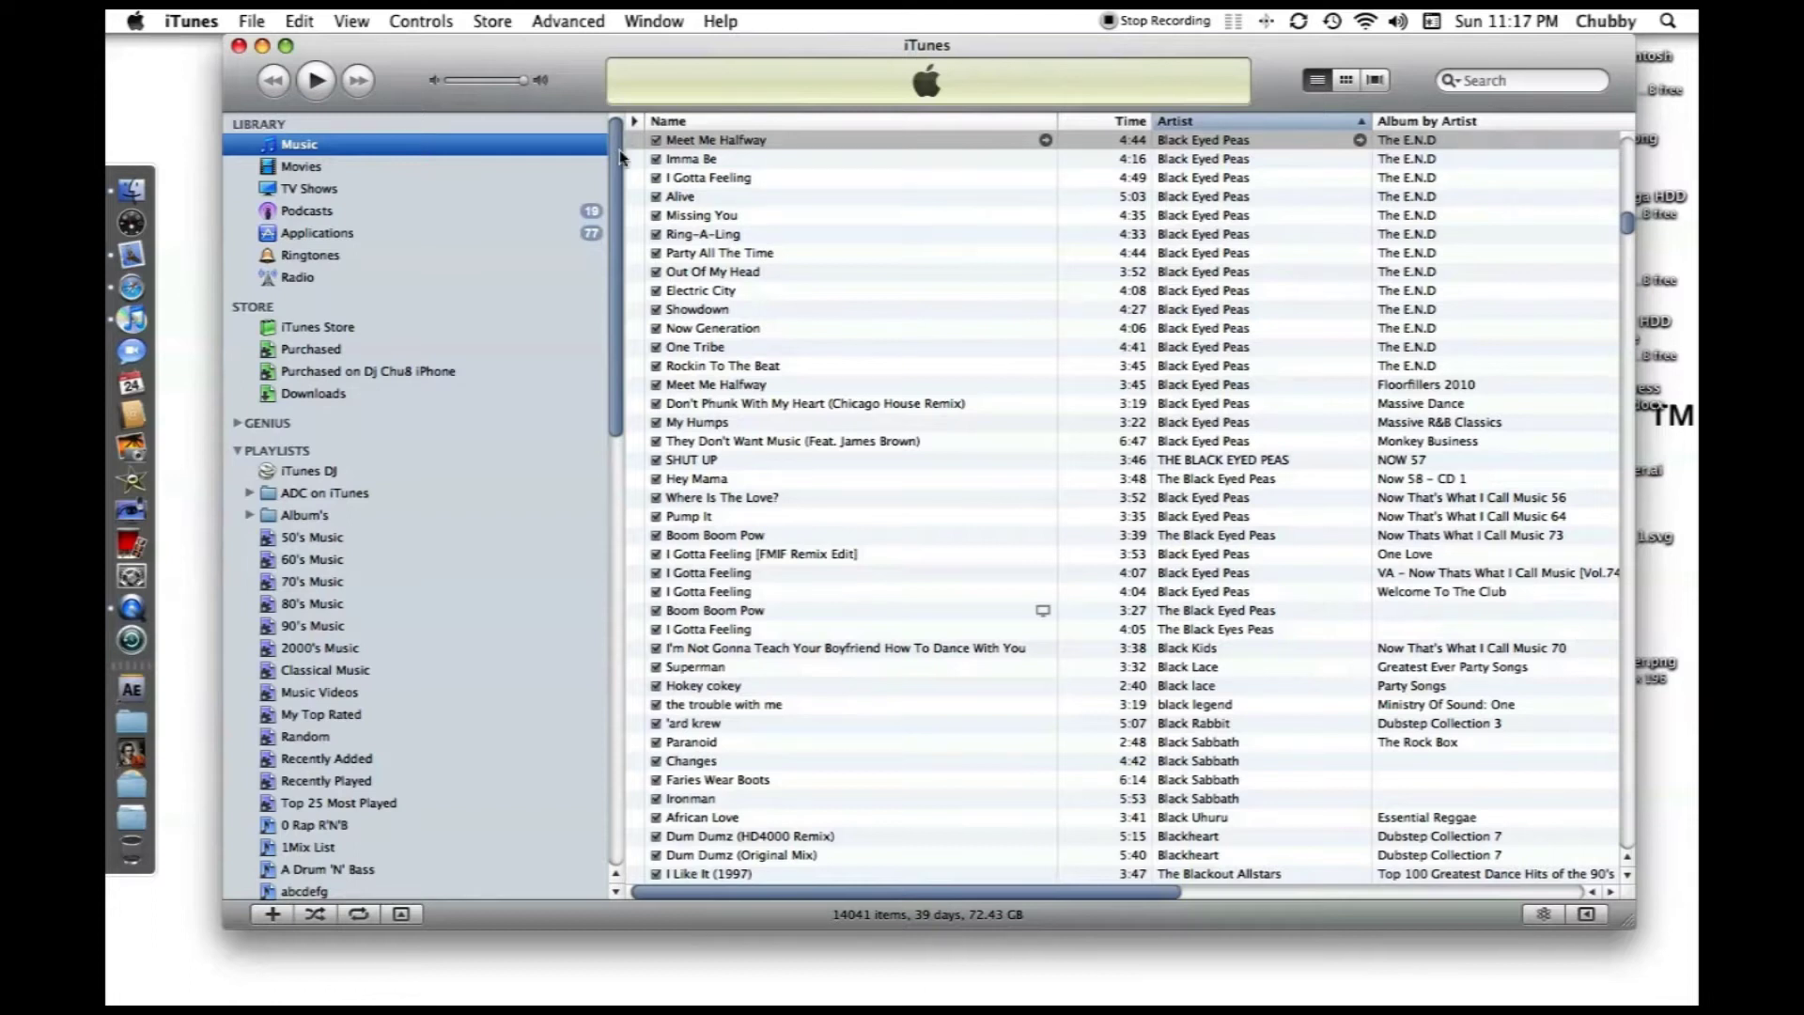
left_click_drag(557, 47, 547, 47)
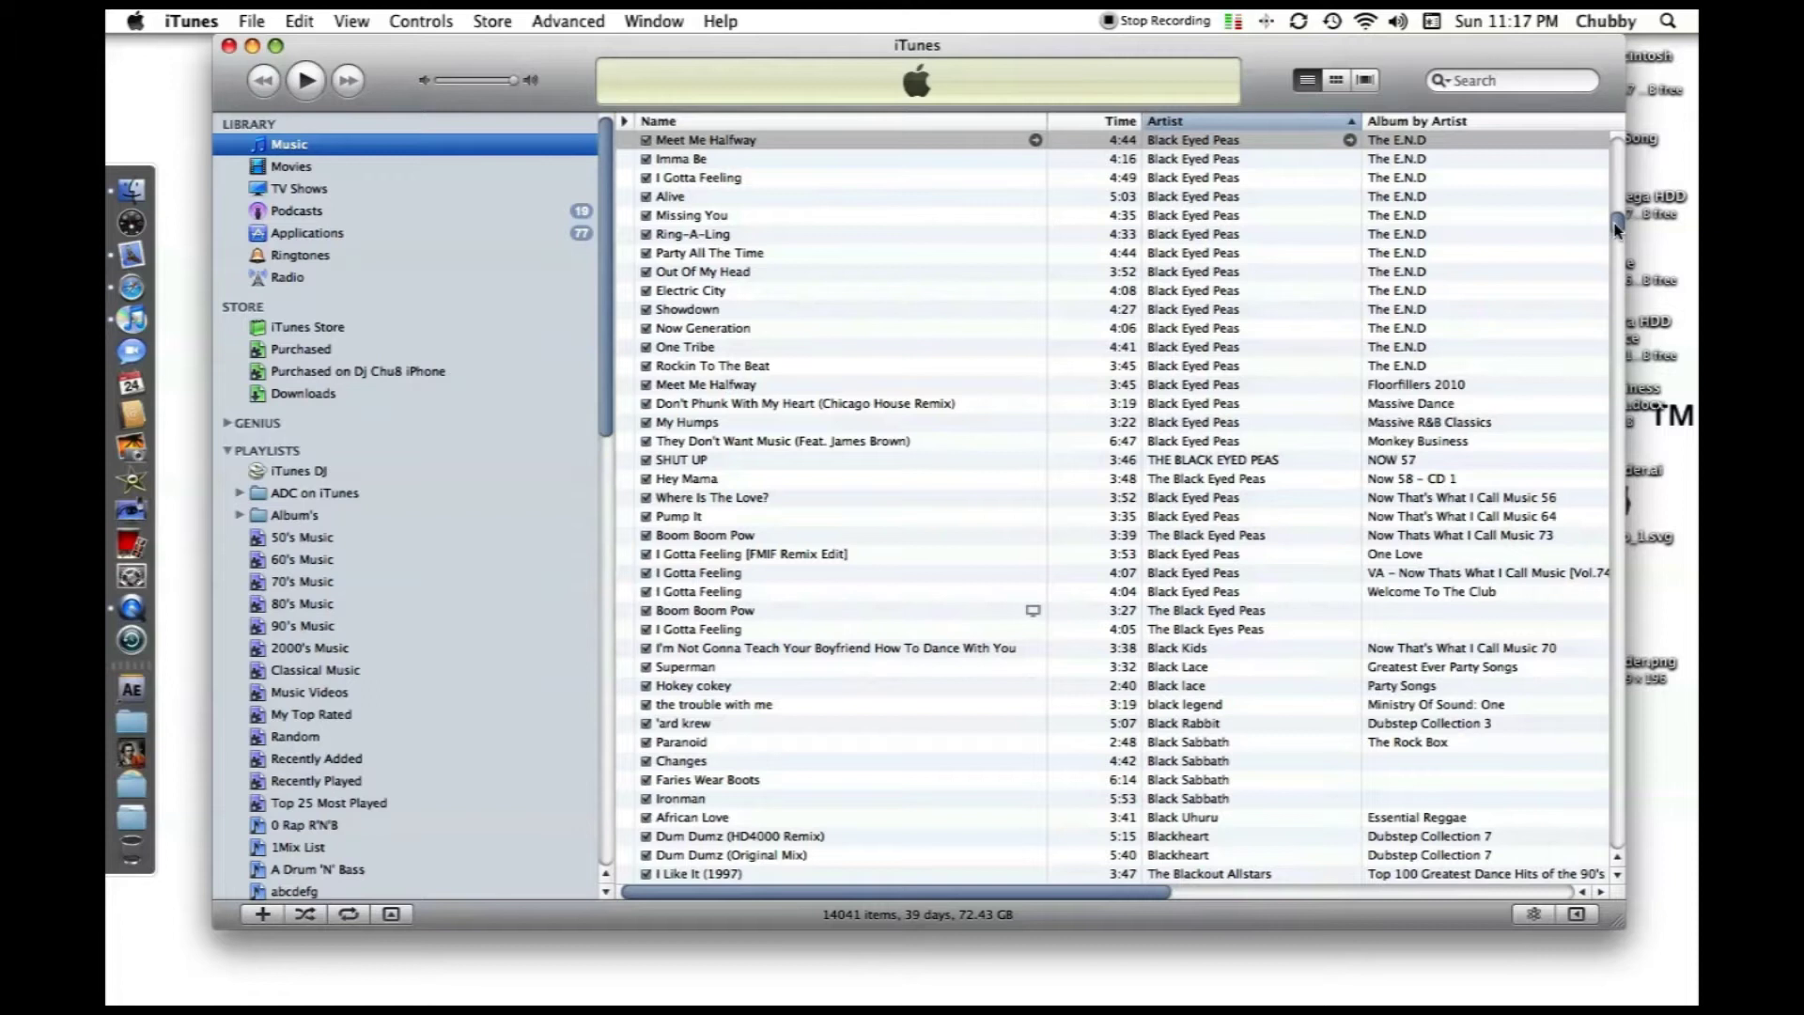
left_click_drag(1616, 226, 1566, 123)
left_click(800, 158)
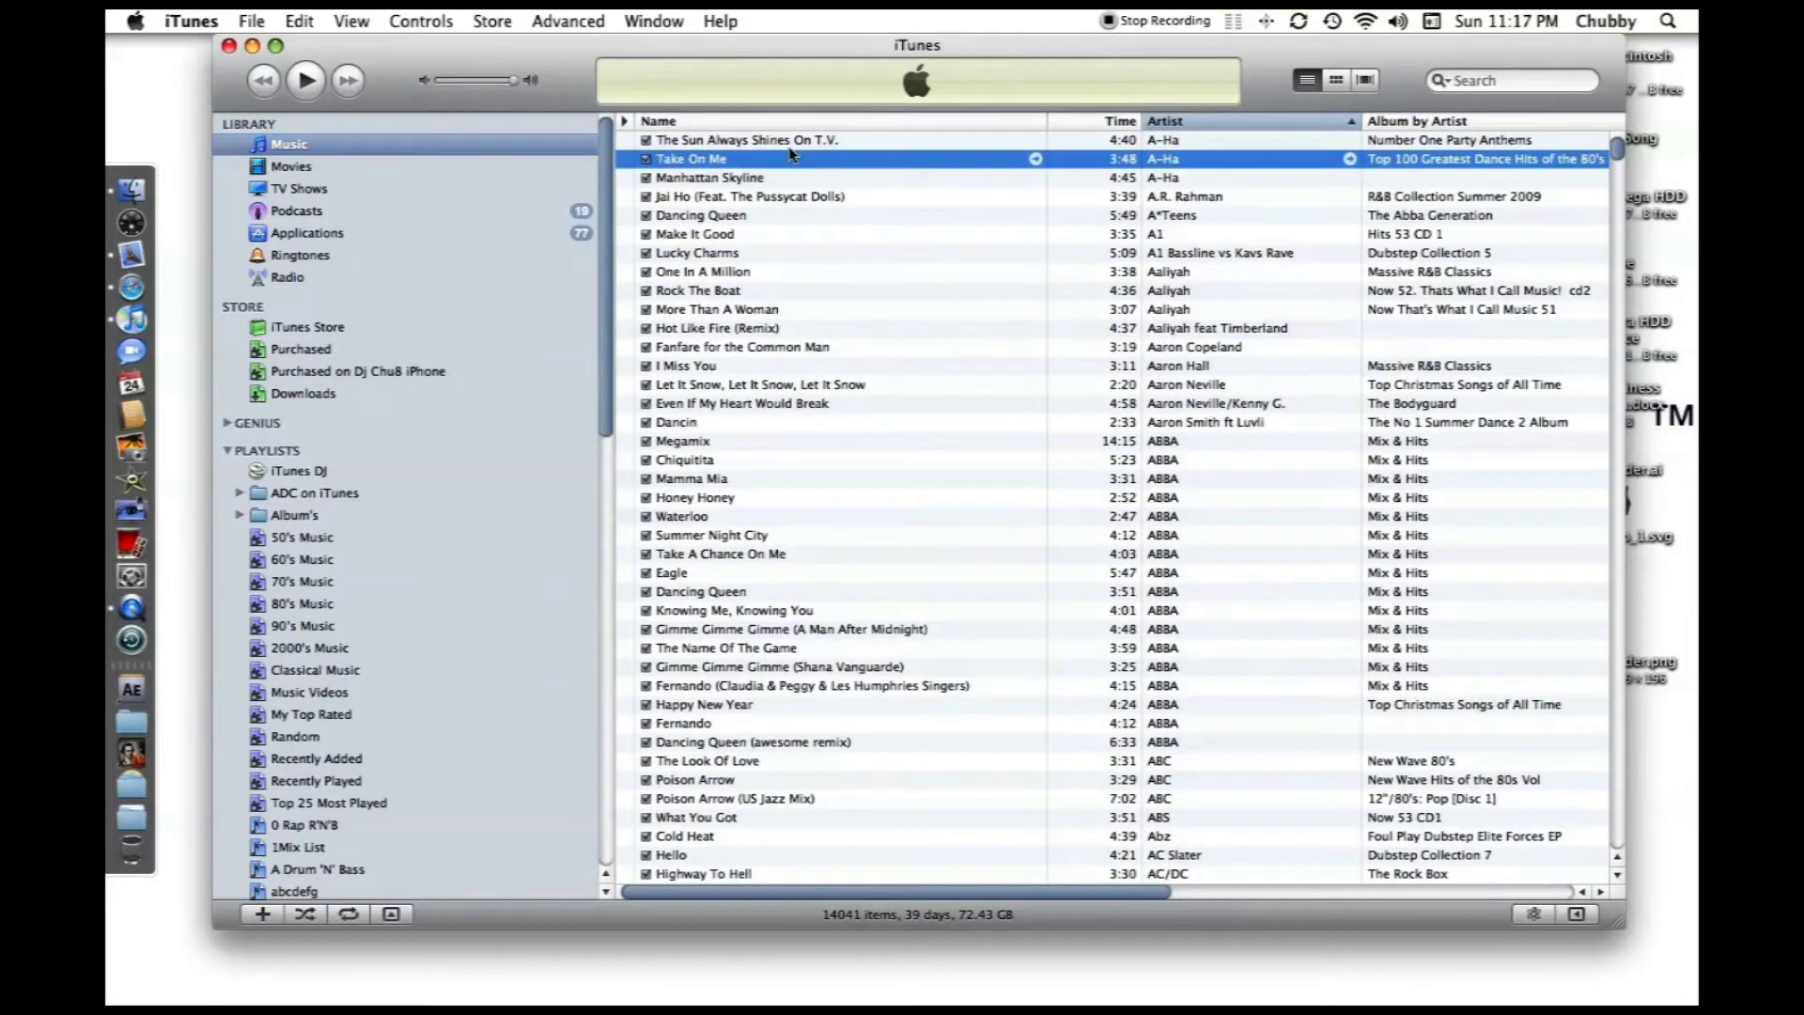
left_click(792, 142)
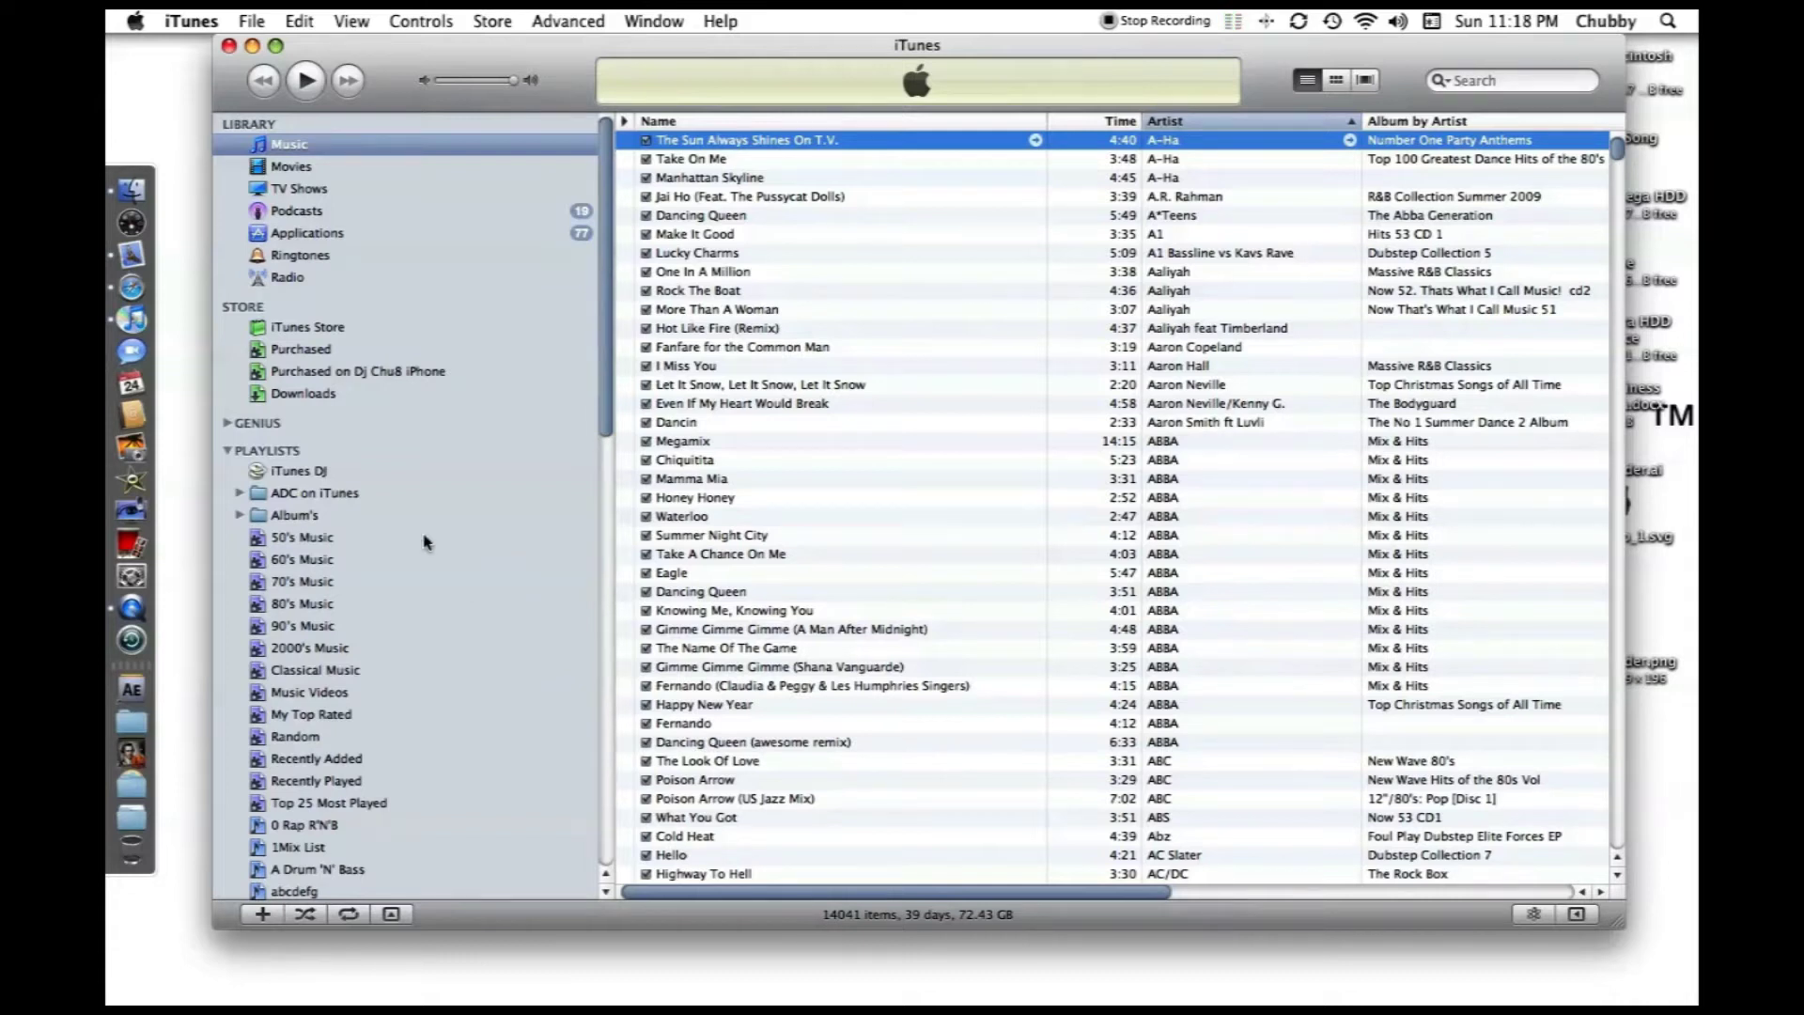
Step: View the Album's playlist folder, and search the music library for "meet me halfway"
left_click(261, 516)
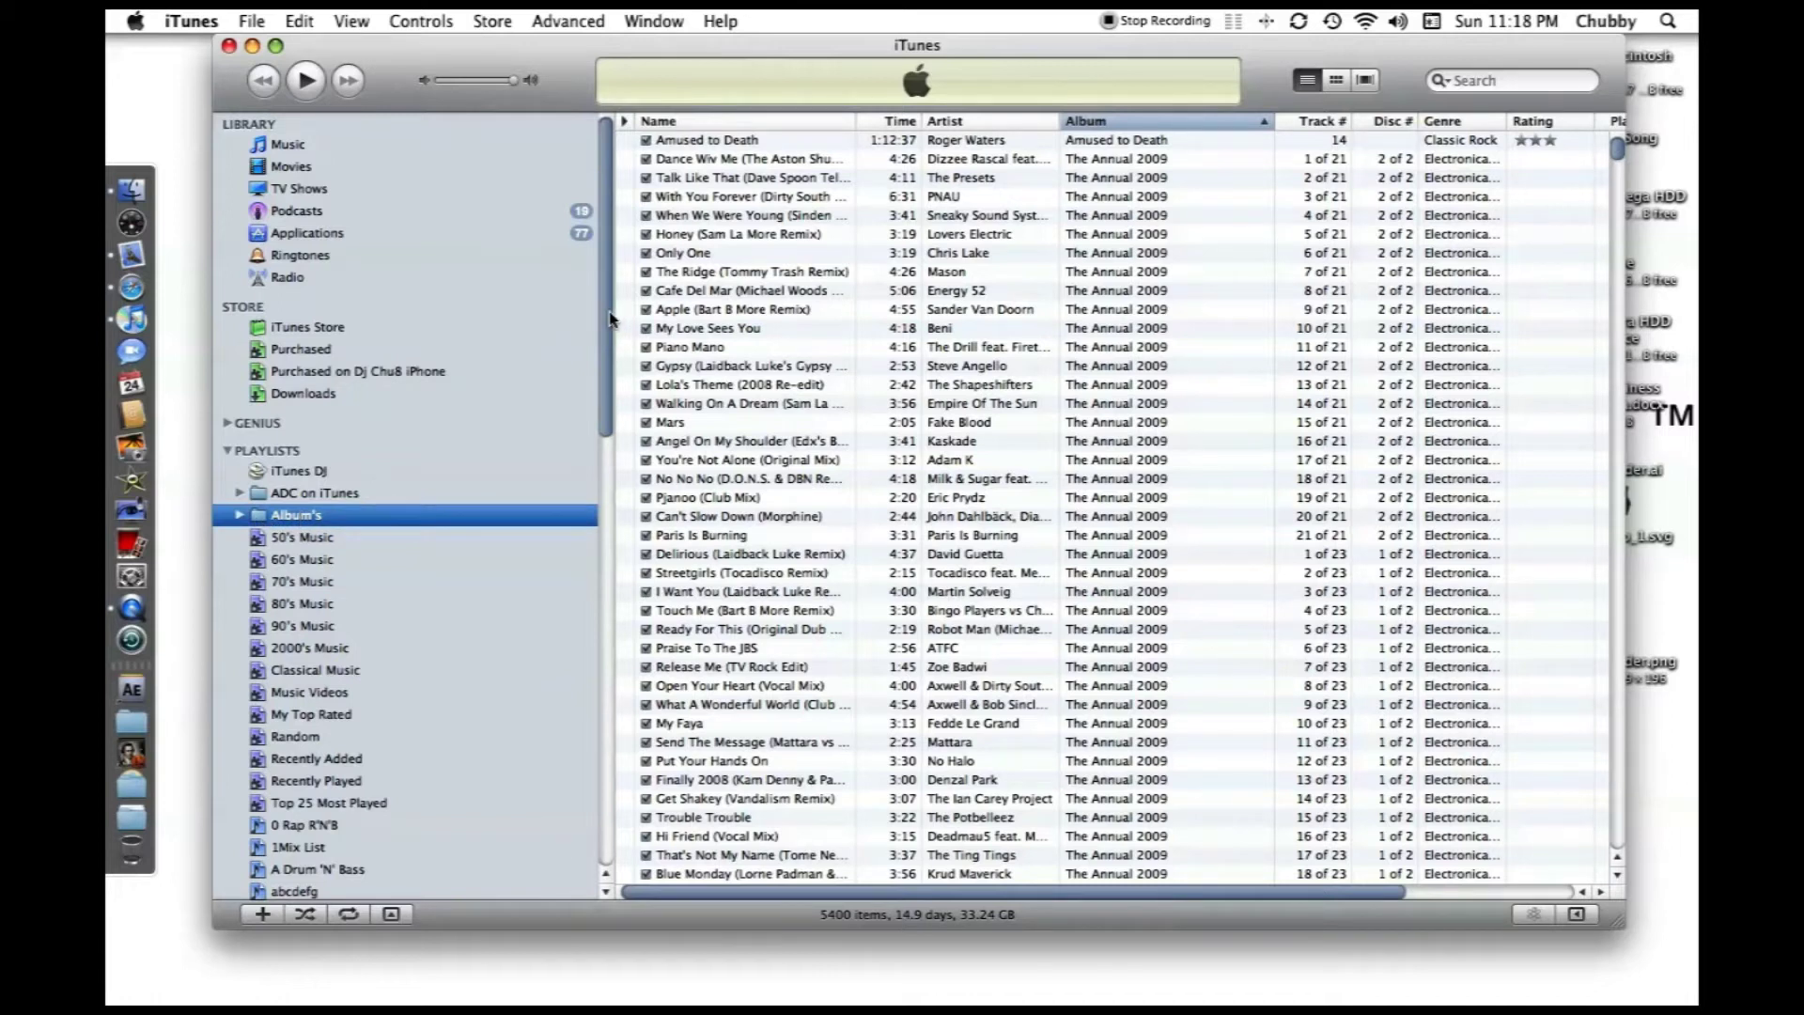
left_click(310, 149)
left_click(1466, 80)
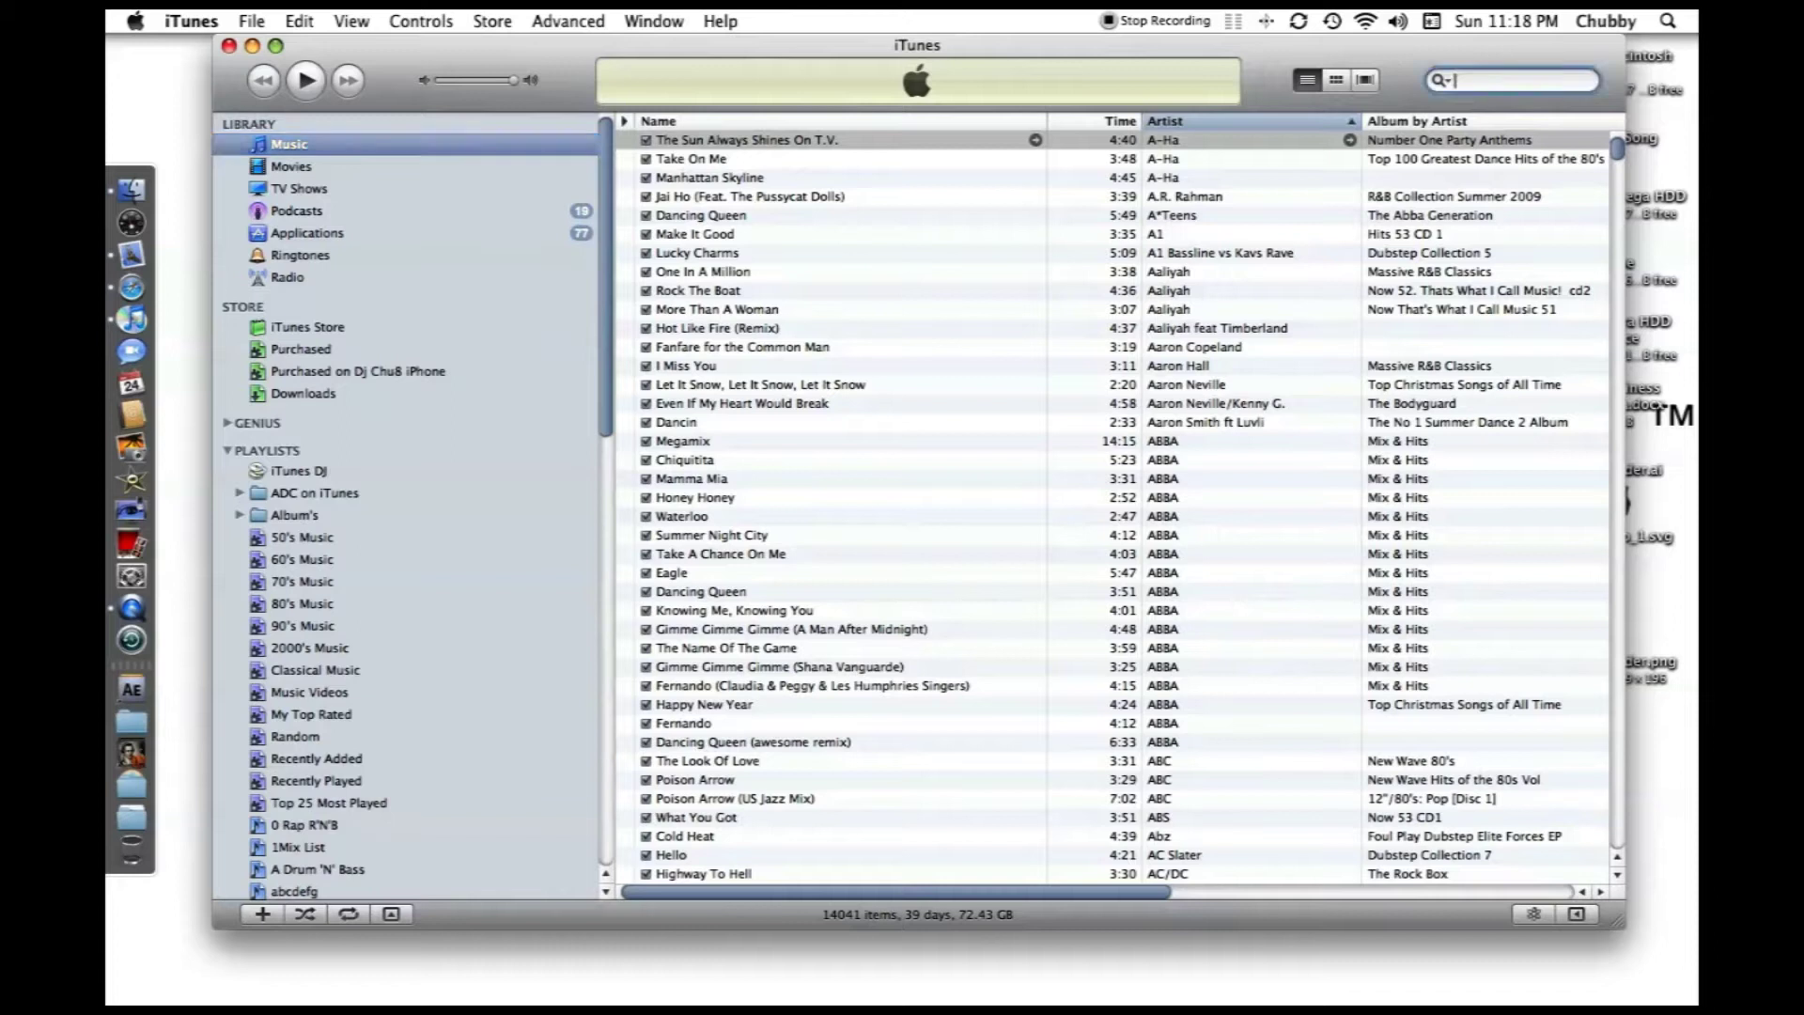
type("meet me halfway")
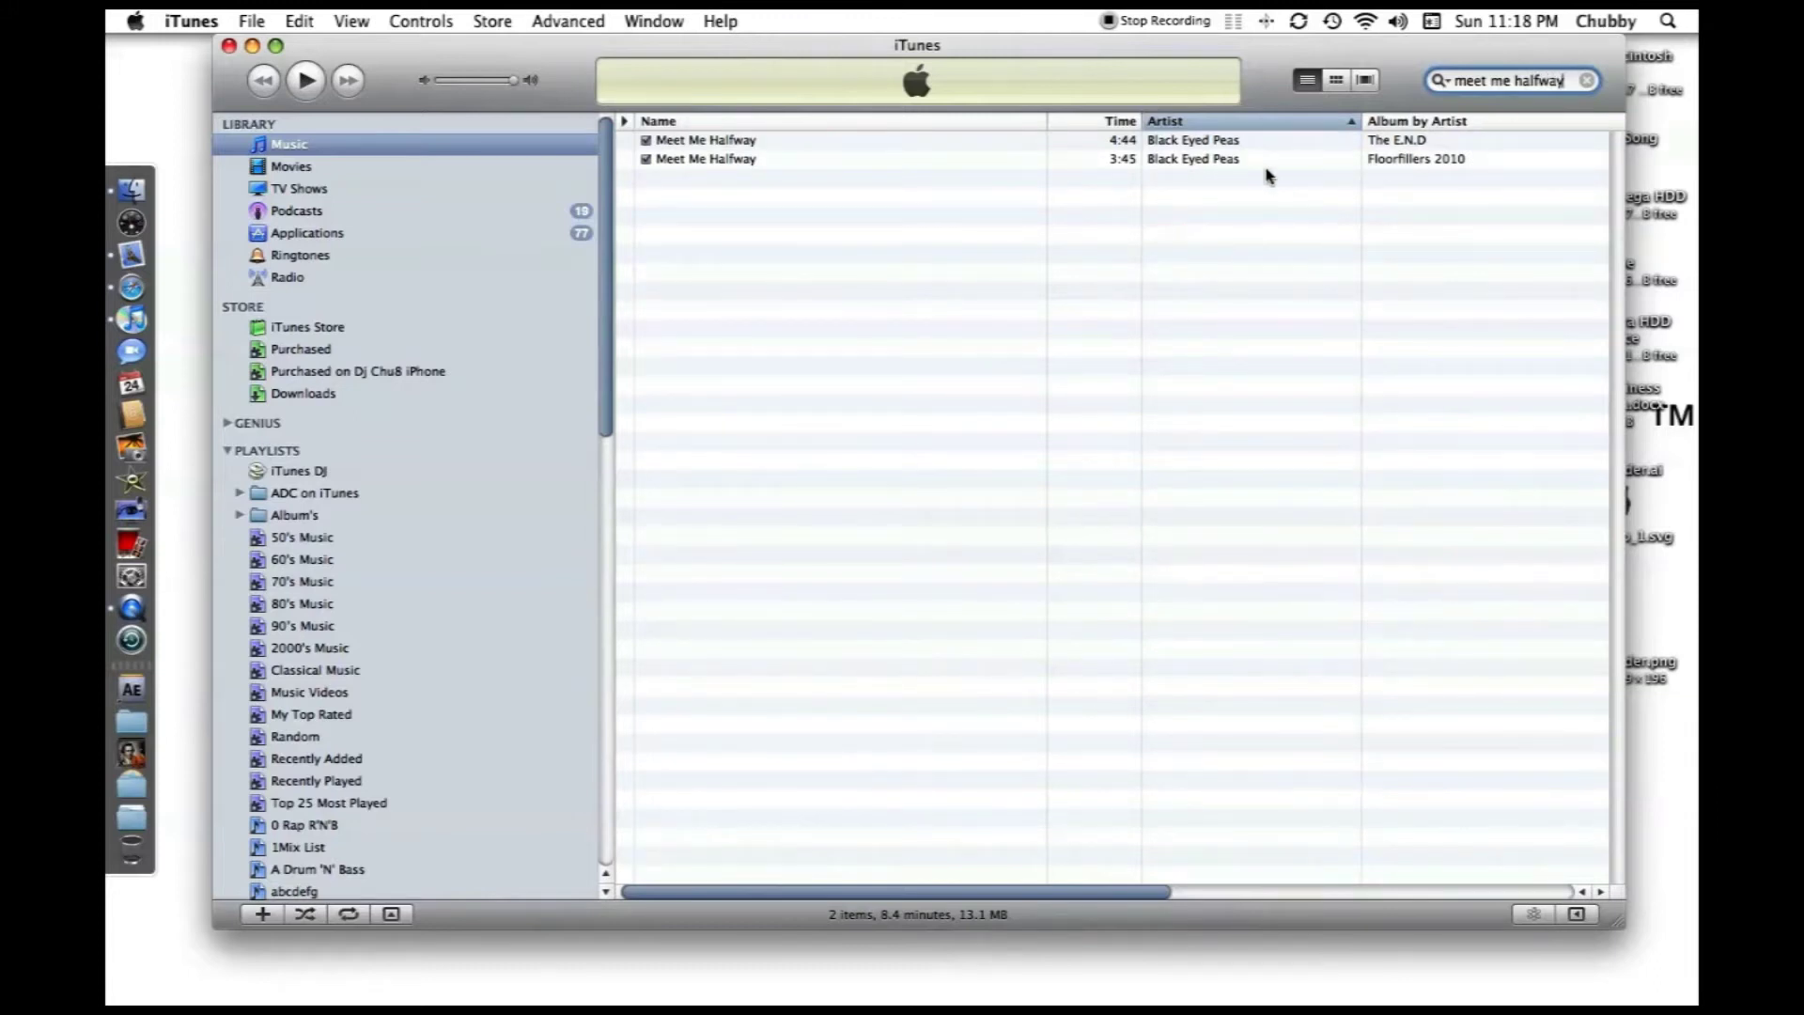
Step: Compare the artist, time and album of the two Meet Me Halfway entries
left_click(1238, 143)
left_click(1241, 156)
left_click(1237, 147)
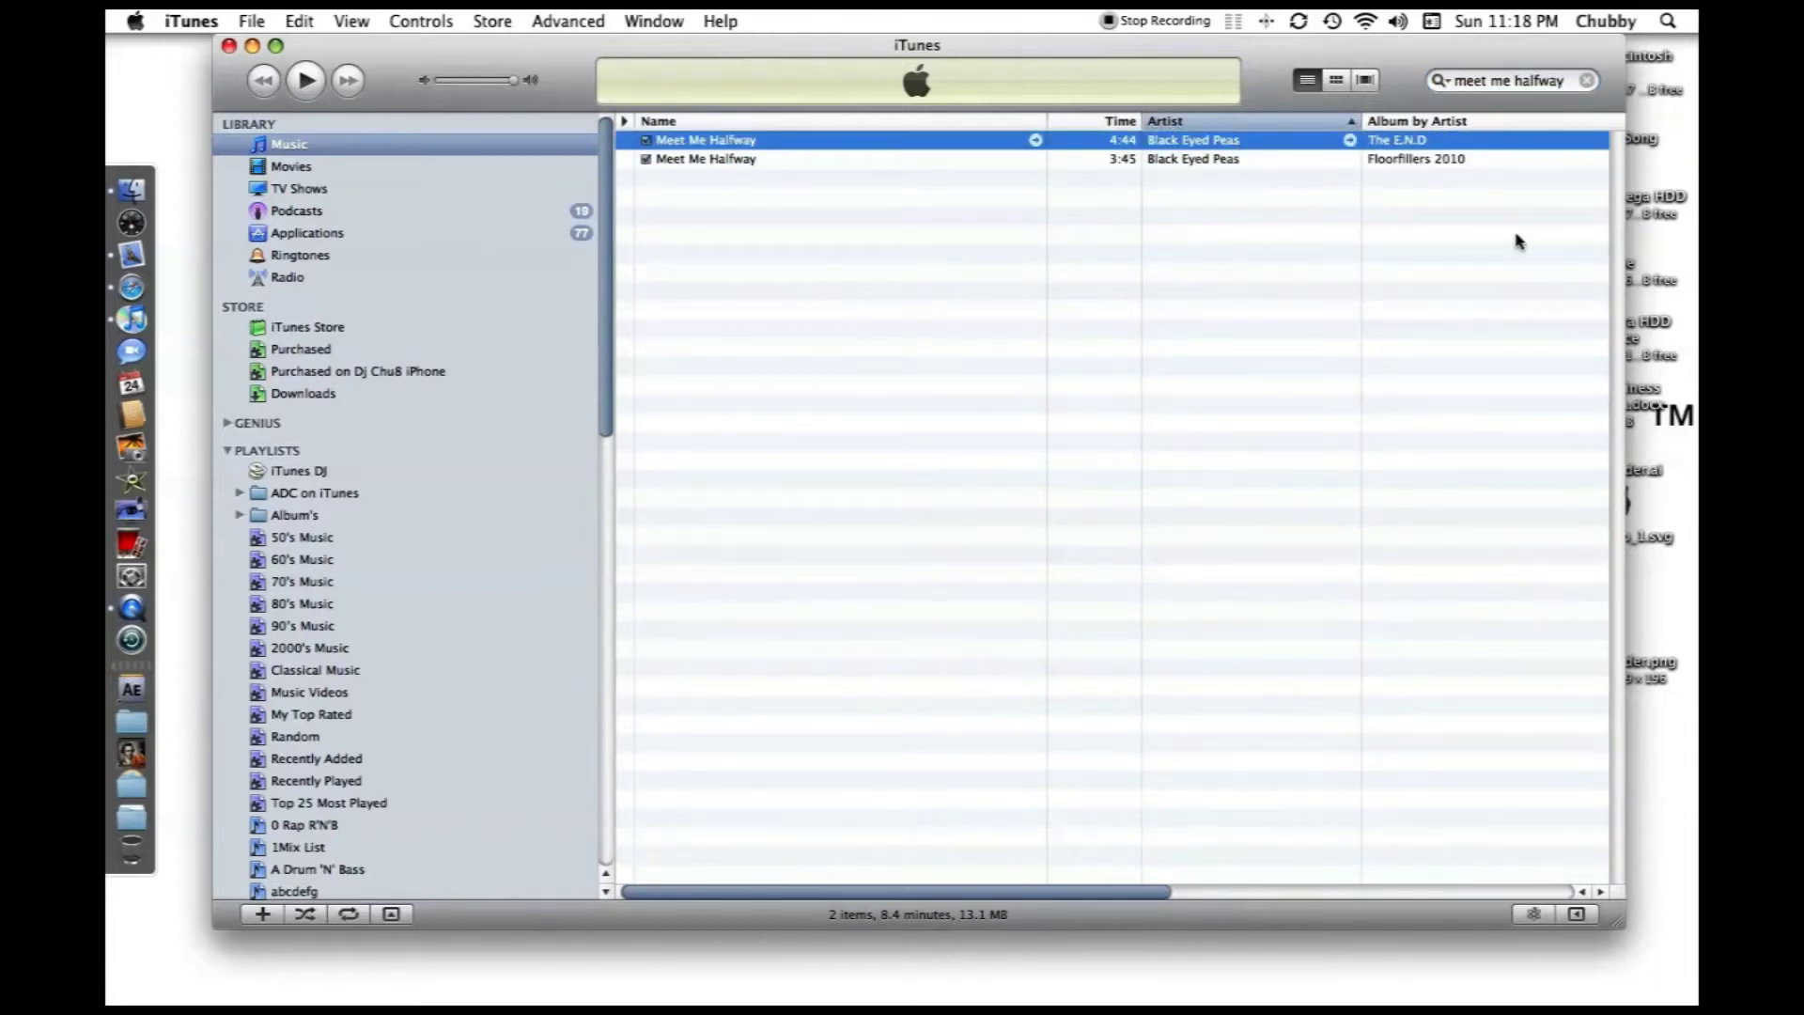
left_click(1289, 188)
left_click(1236, 161)
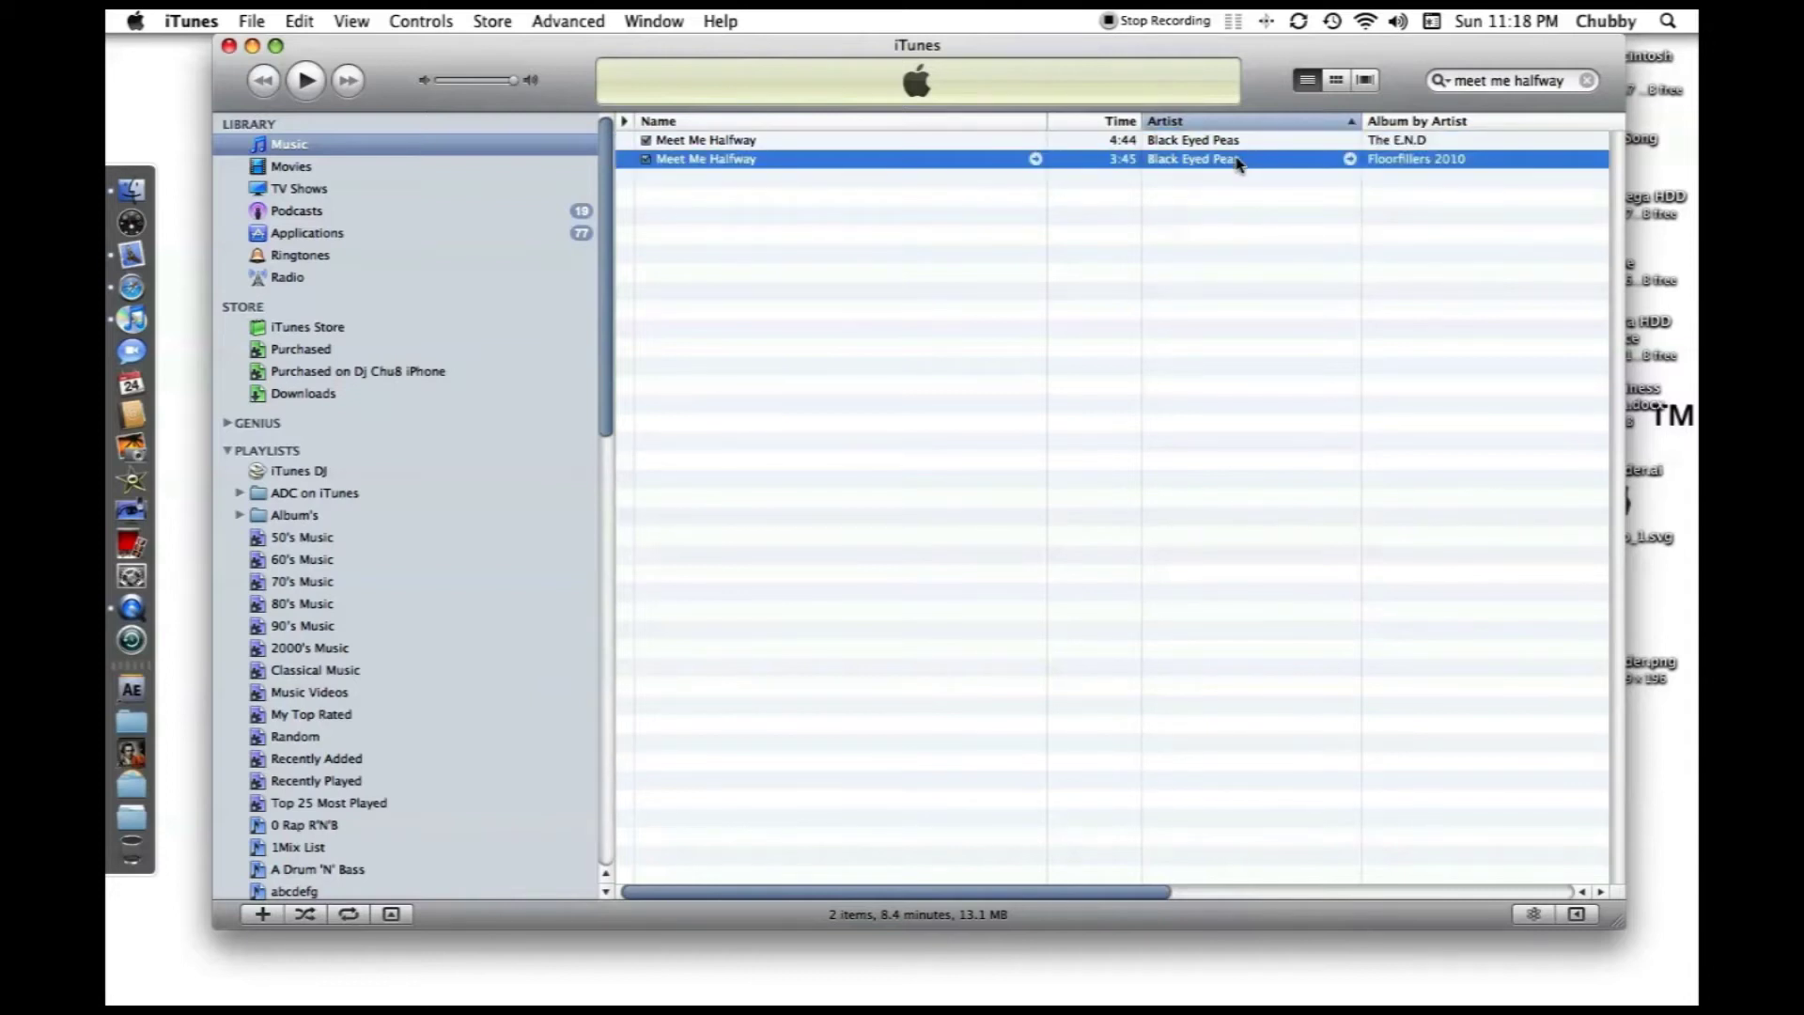
left_click(1235, 144)
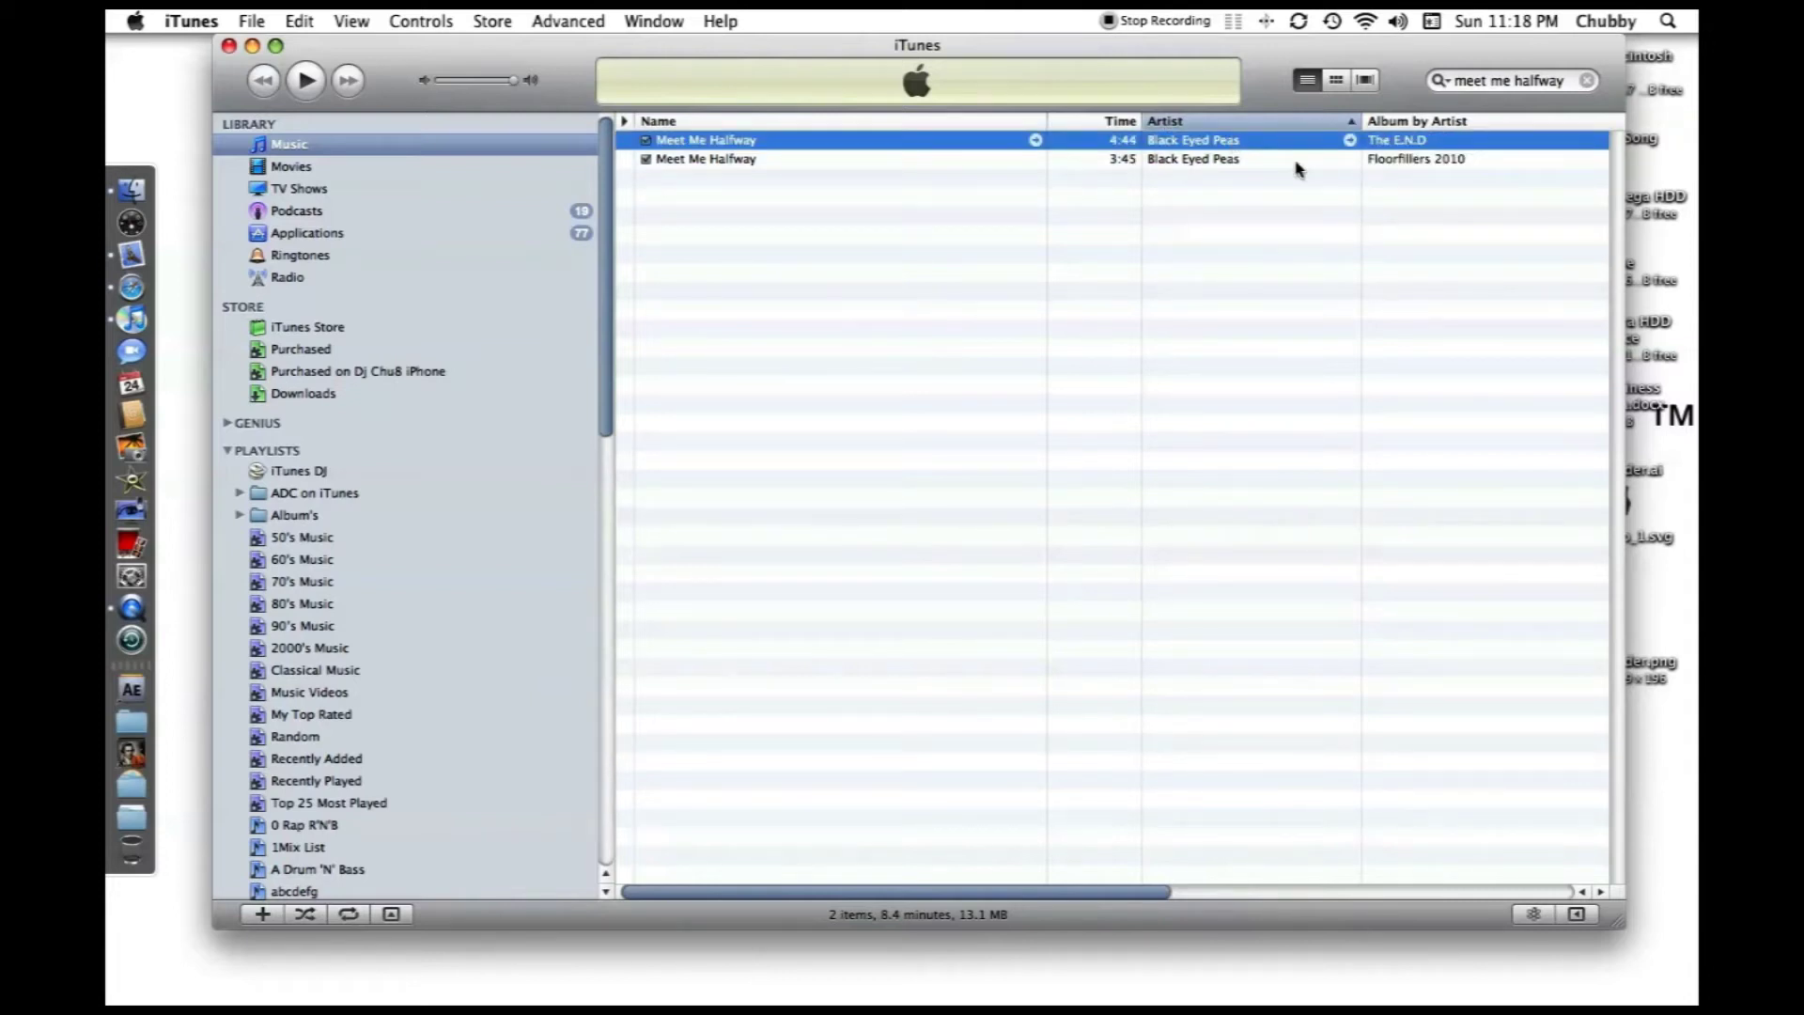
left_click(1186, 160)
left_click(1207, 145)
Step: Create a smart playlist with the rule Name is "meet me halfway" and accept its suggested name
left_click(252, 21)
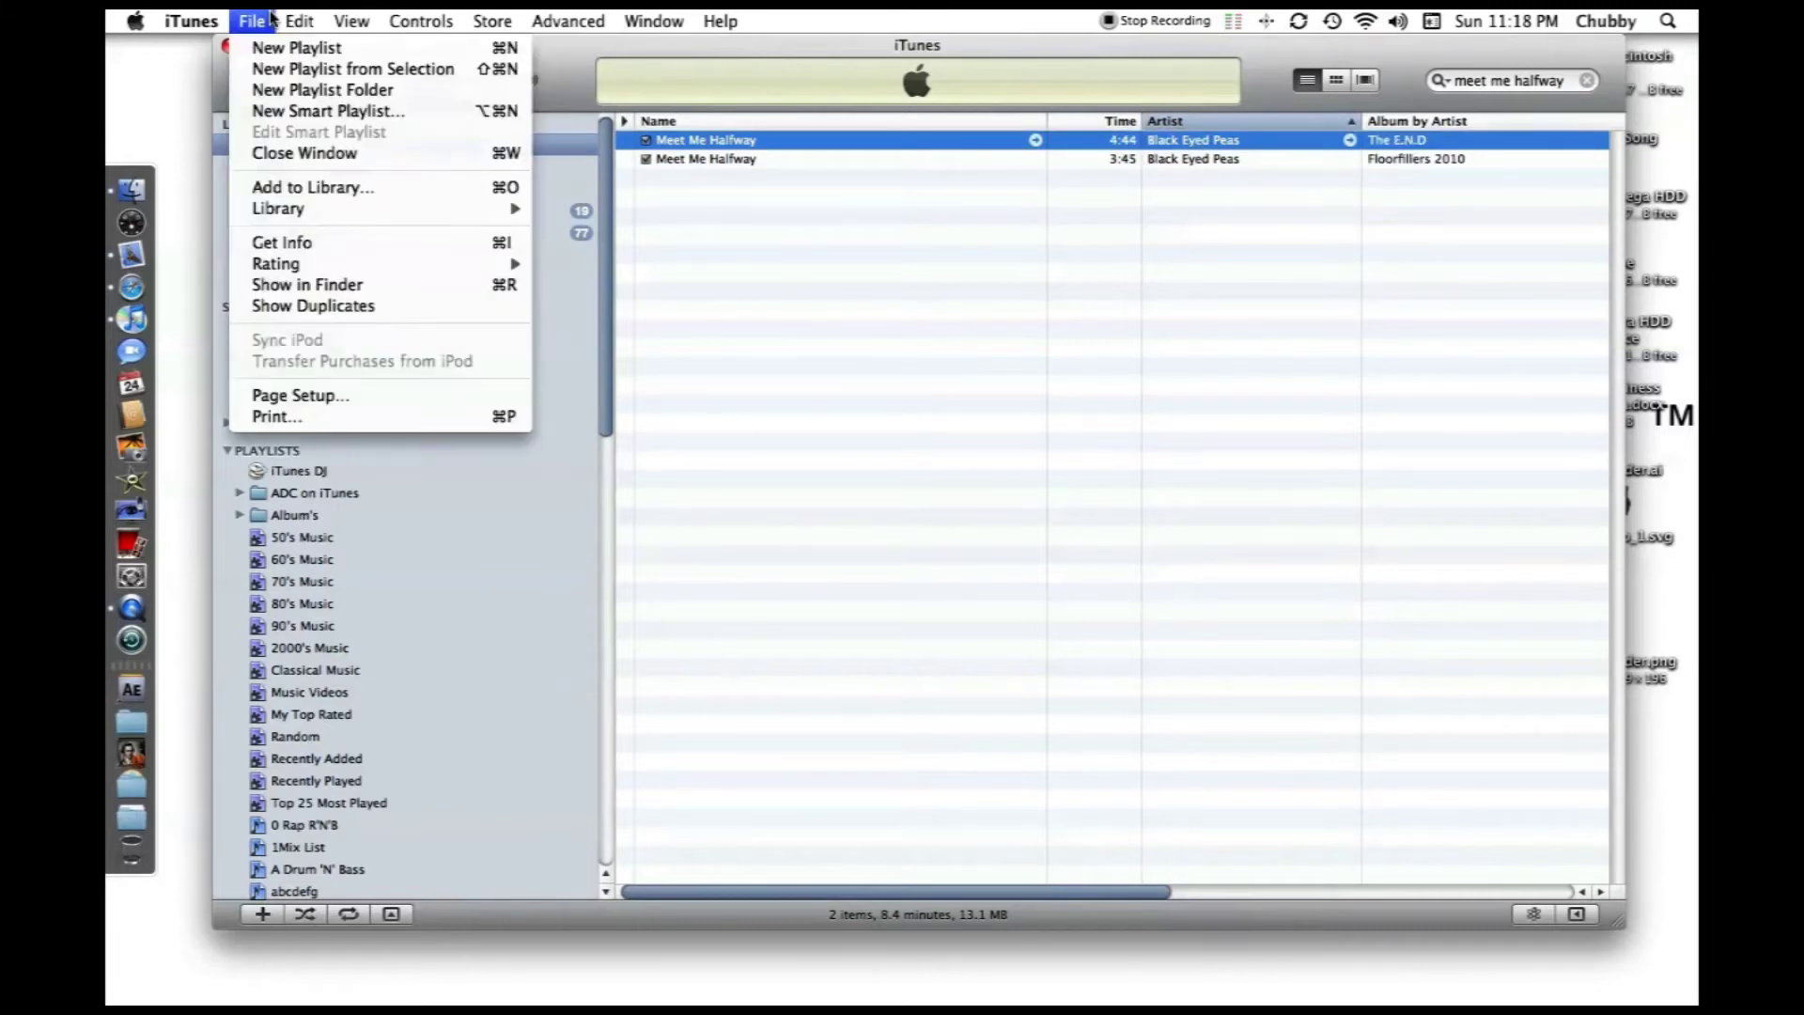
left_click(392, 117)
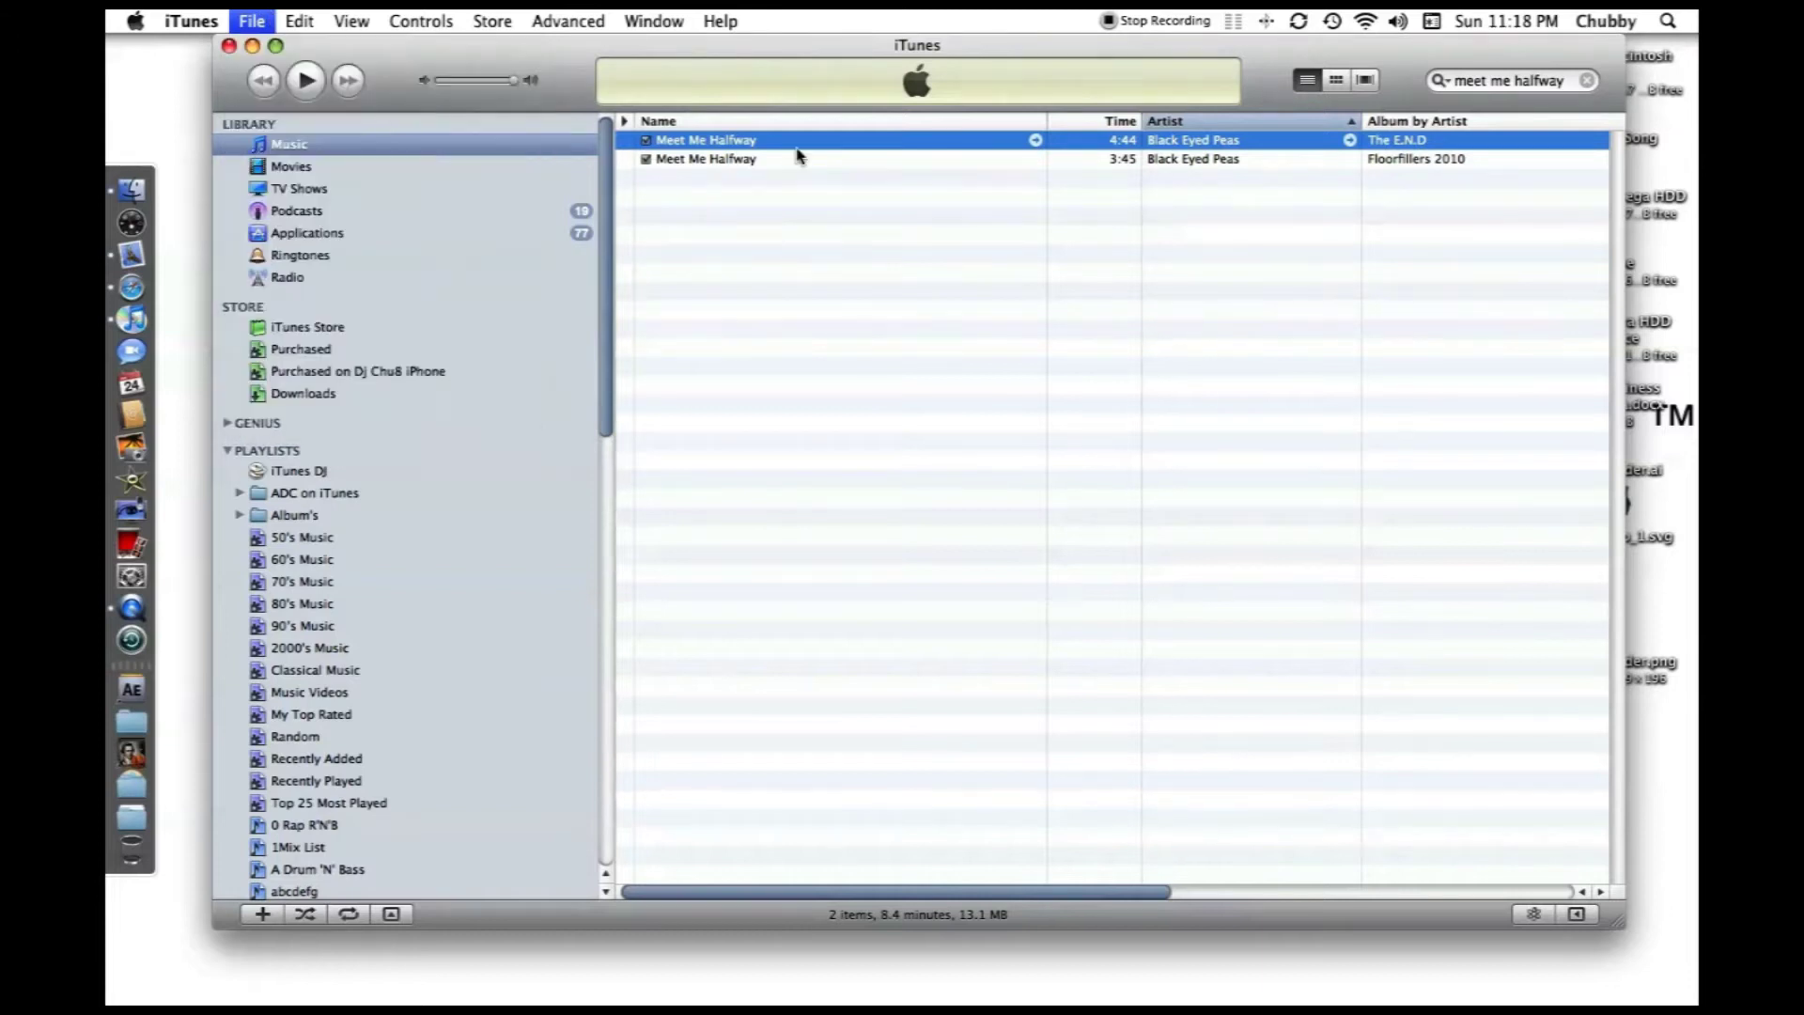
left_click_drag(806, 184, 845, 294)
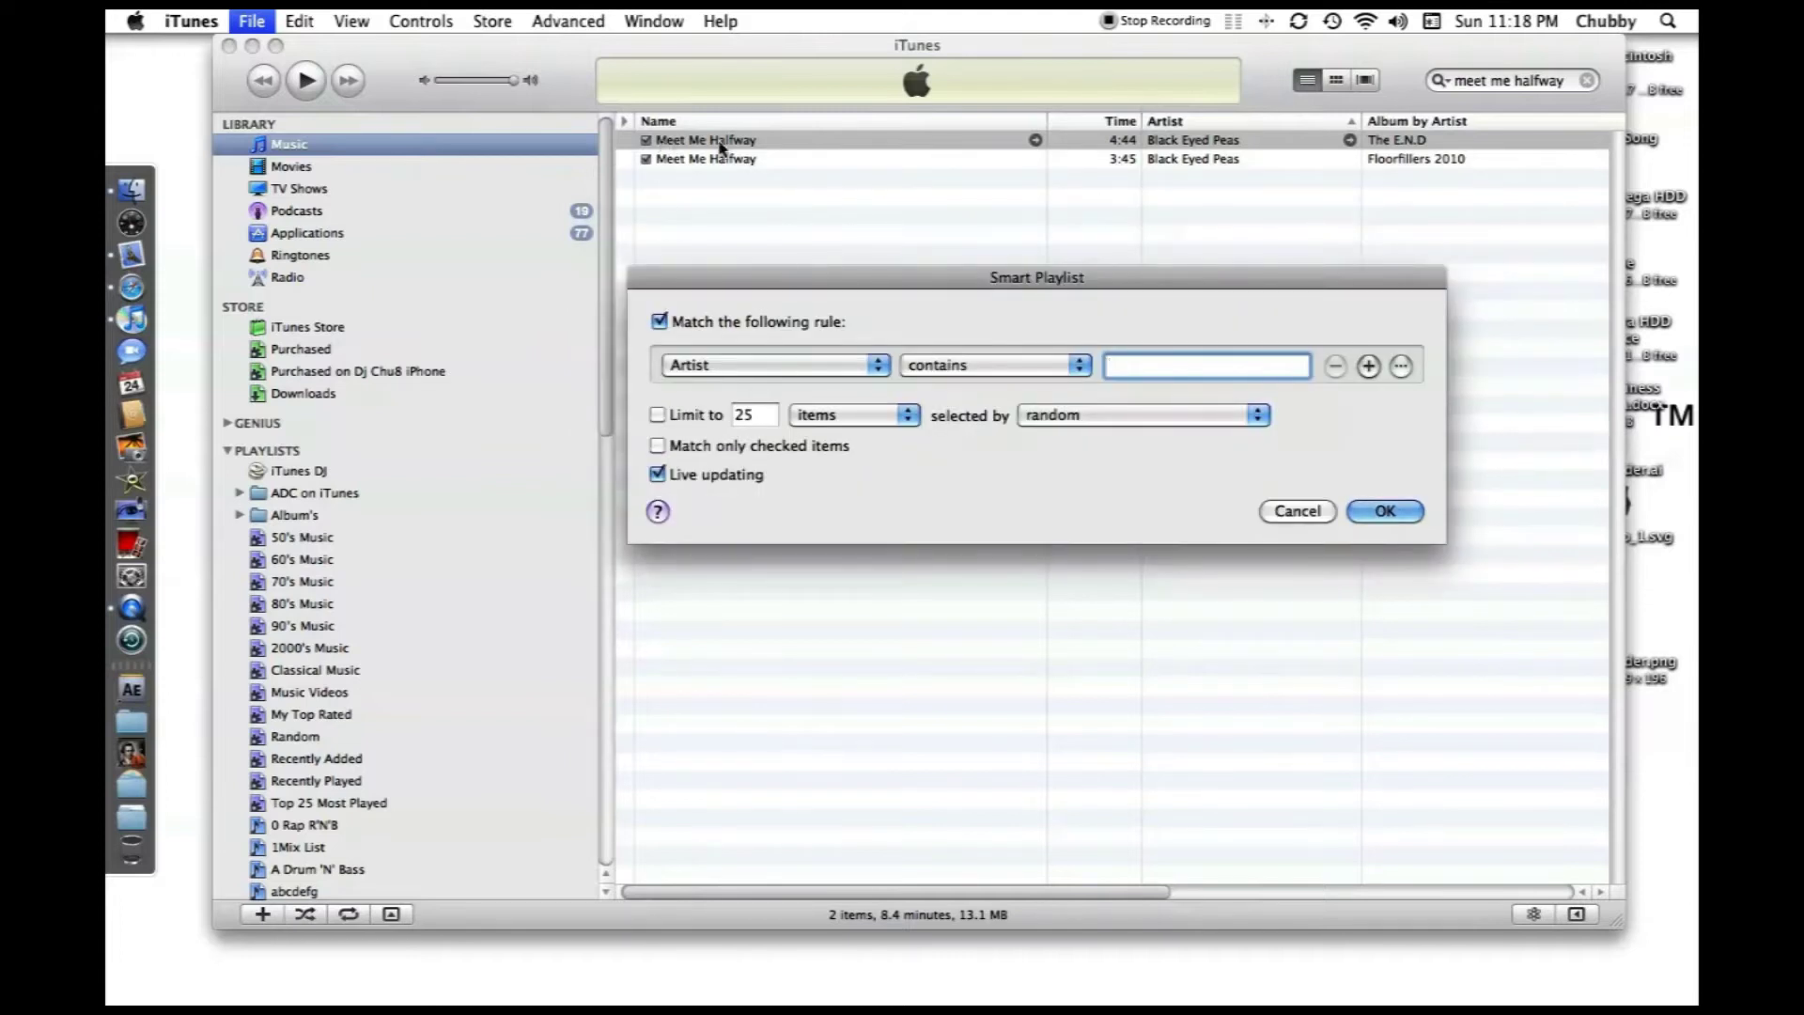
left_click_drag(855, 286, 733, 182)
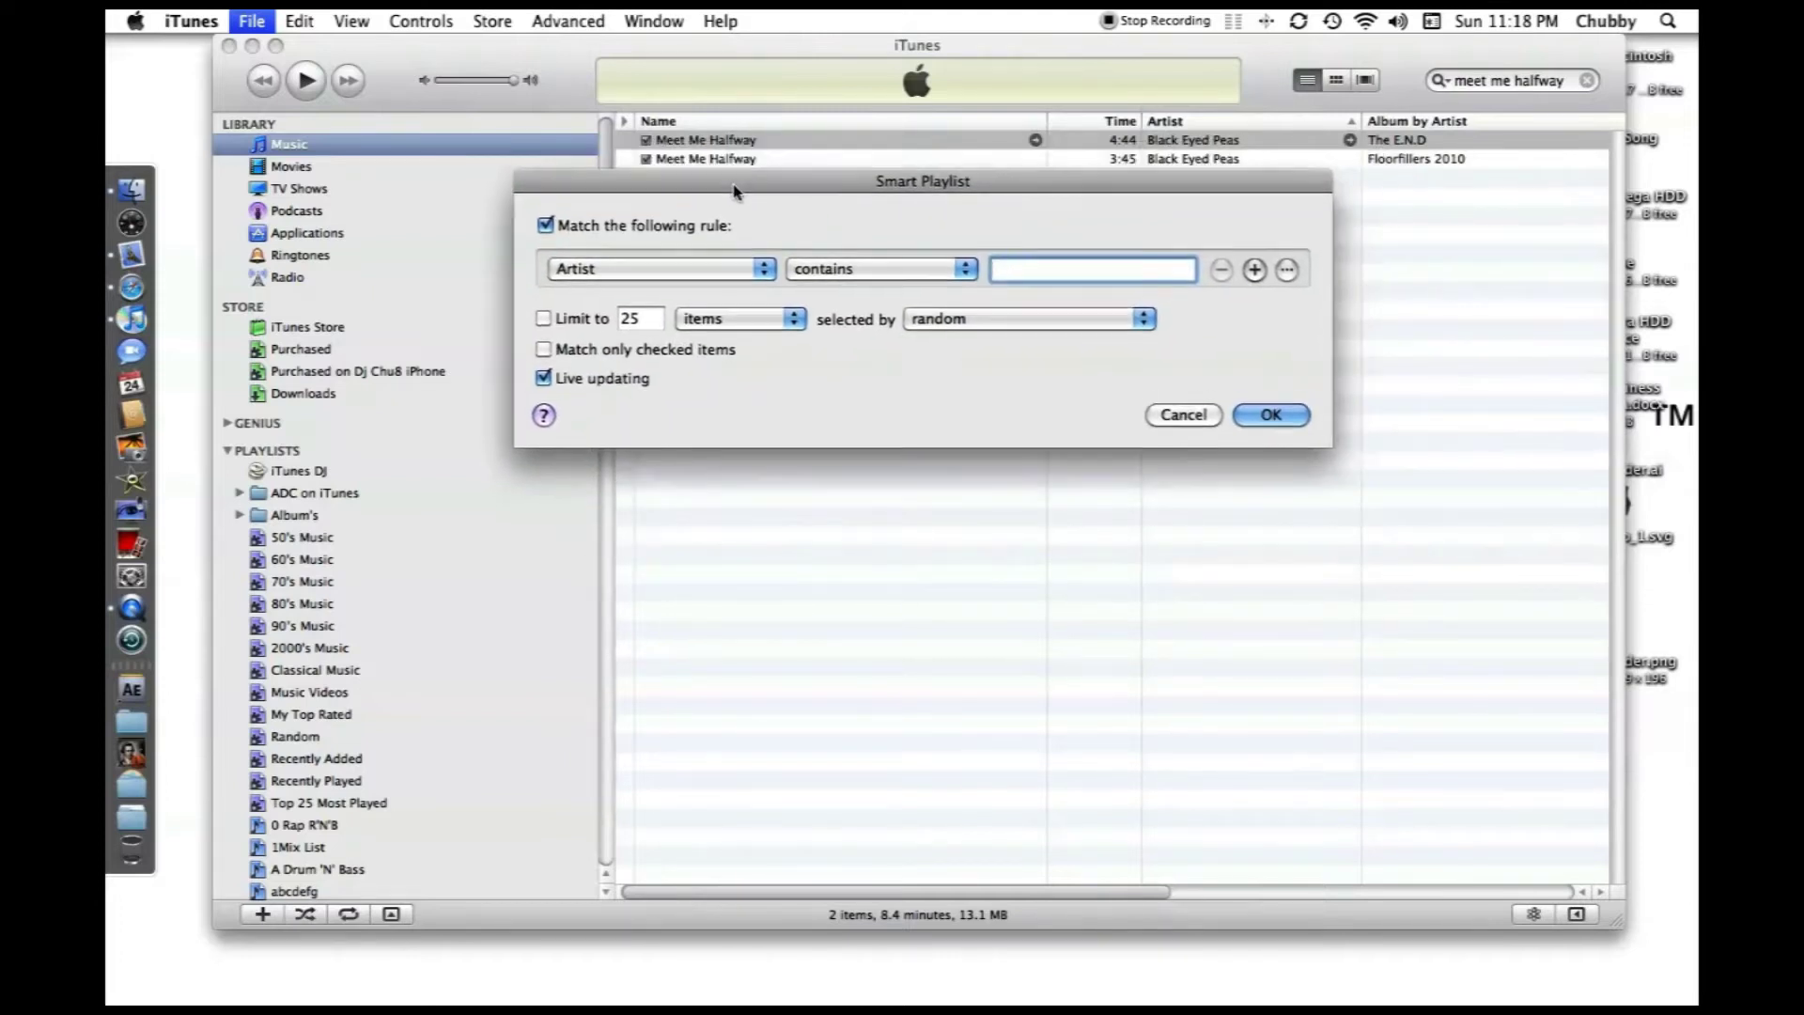
left_click(764, 260)
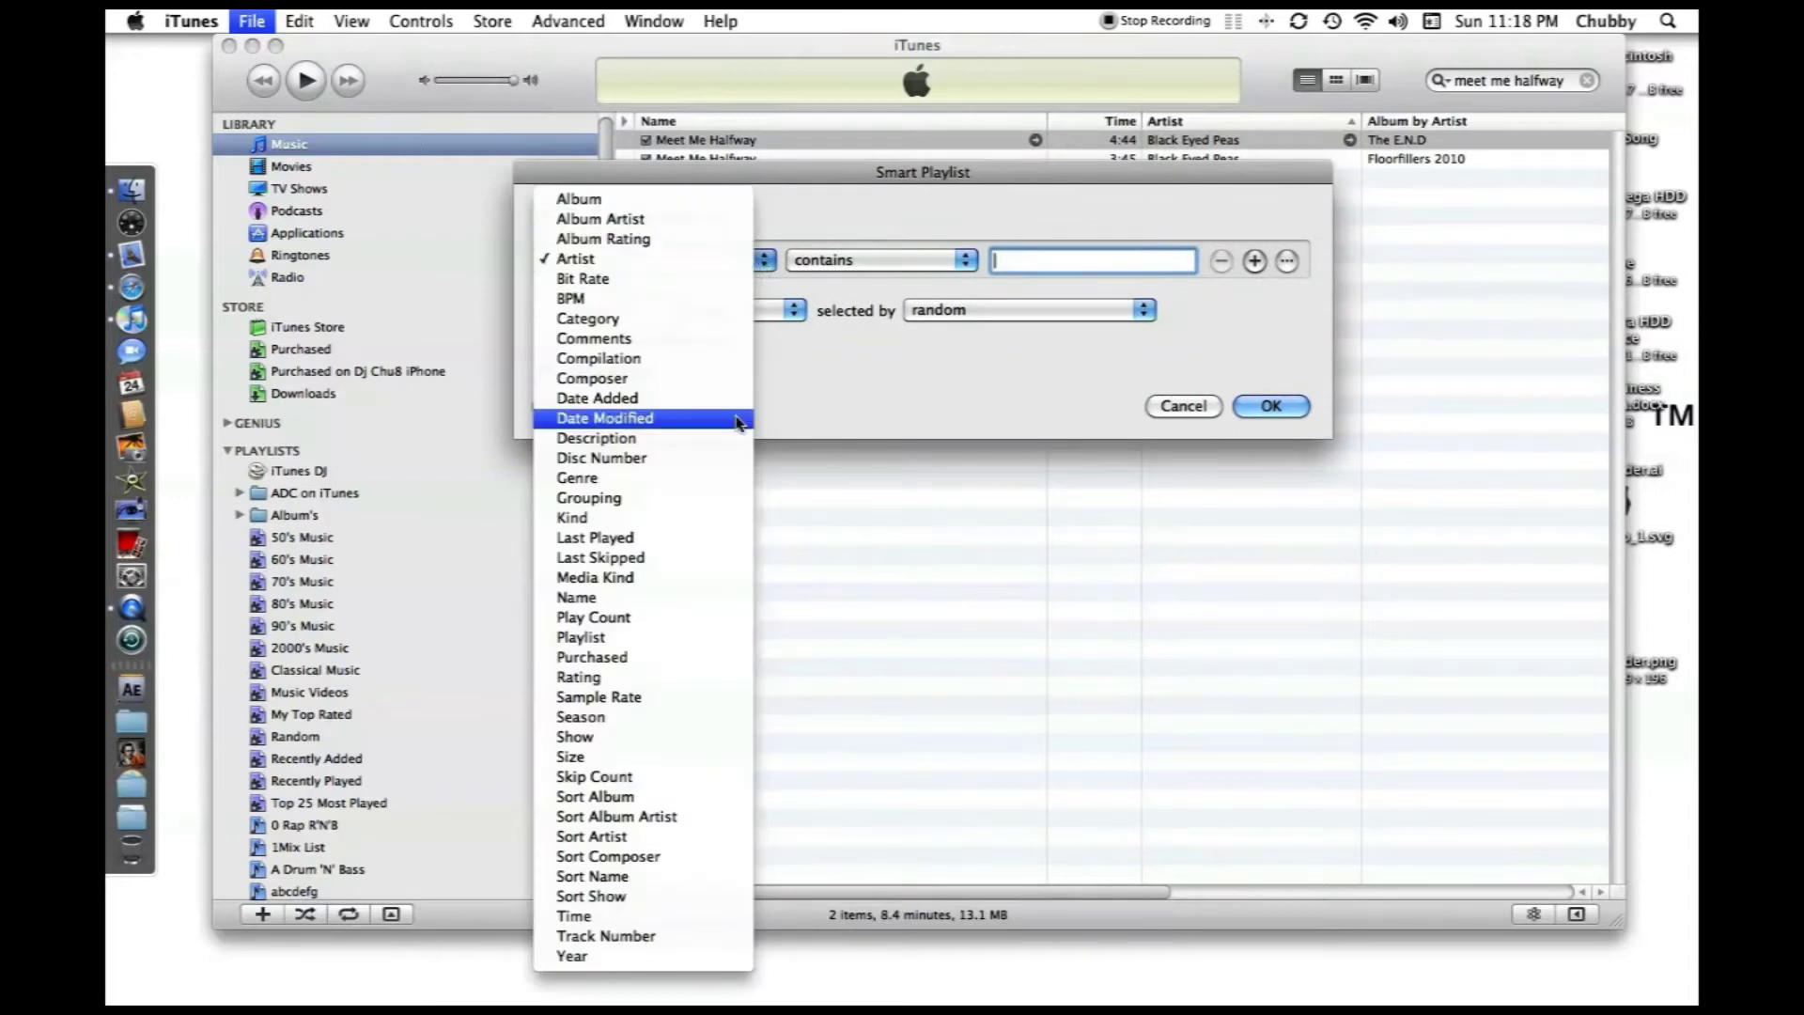
left_click(658, 598)
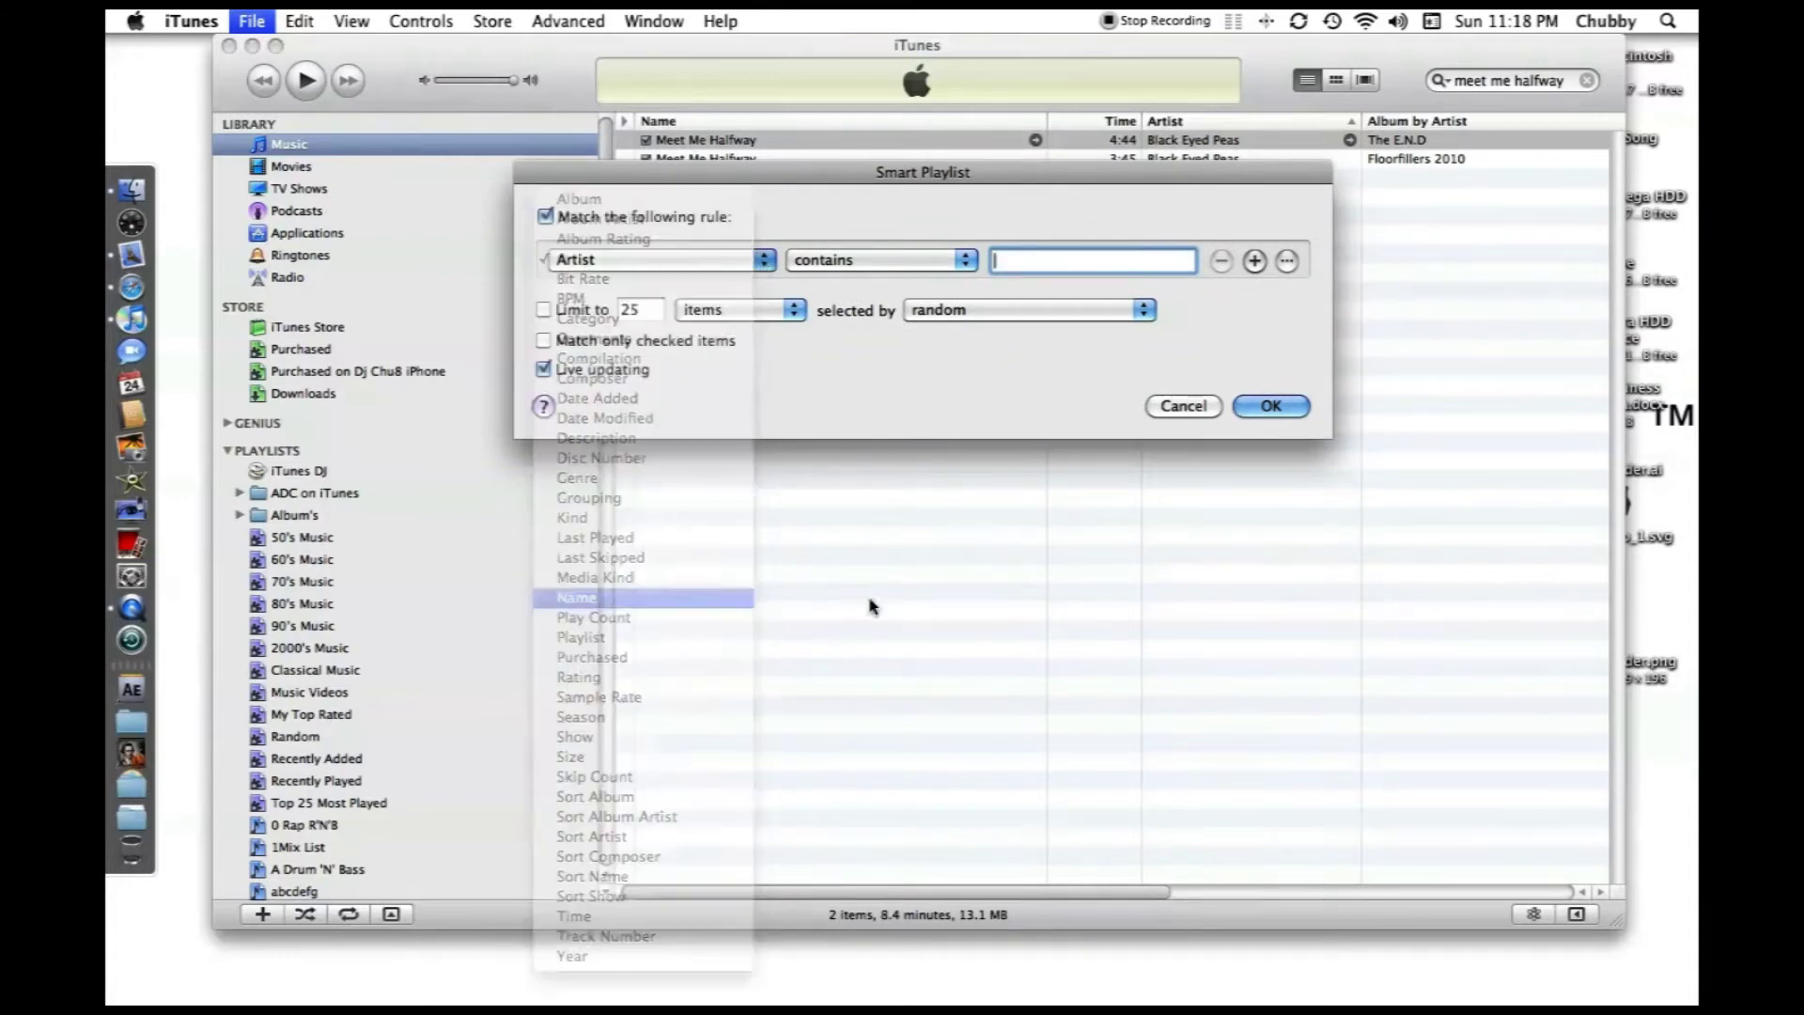
left_click(891, 262)
left_click(816, 300)
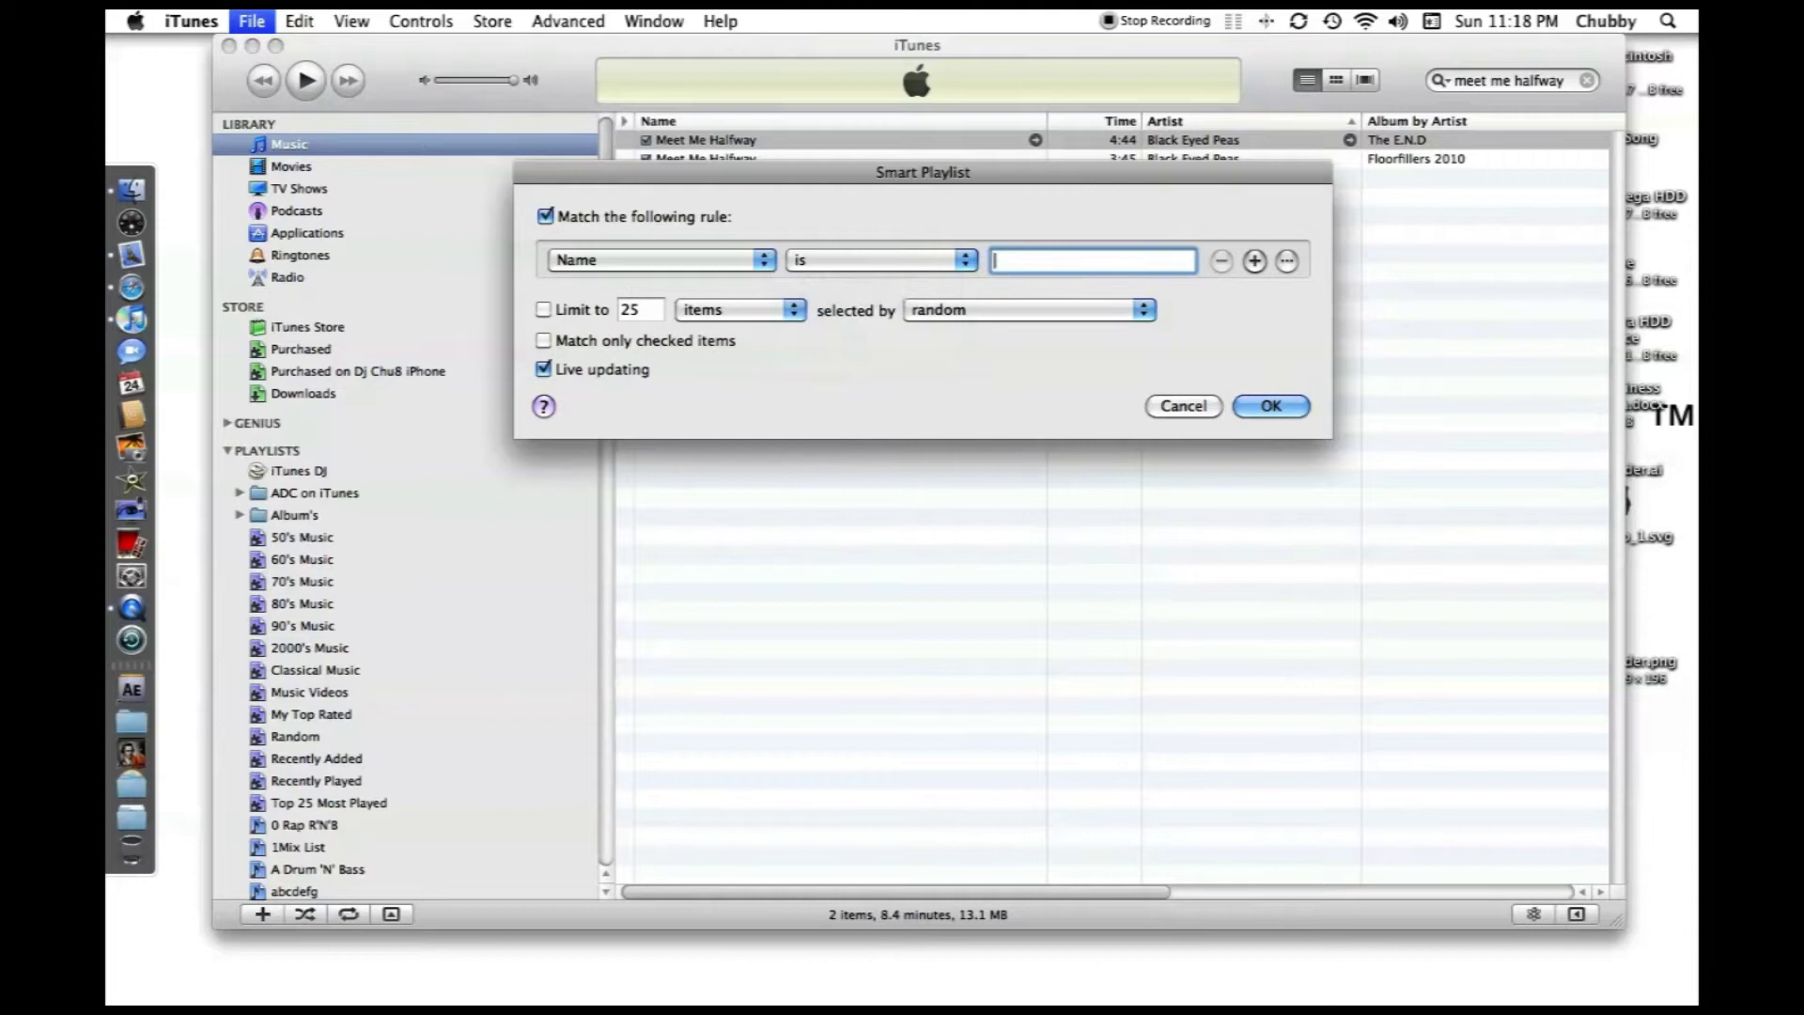
type("meet me halfway")
key("Return")
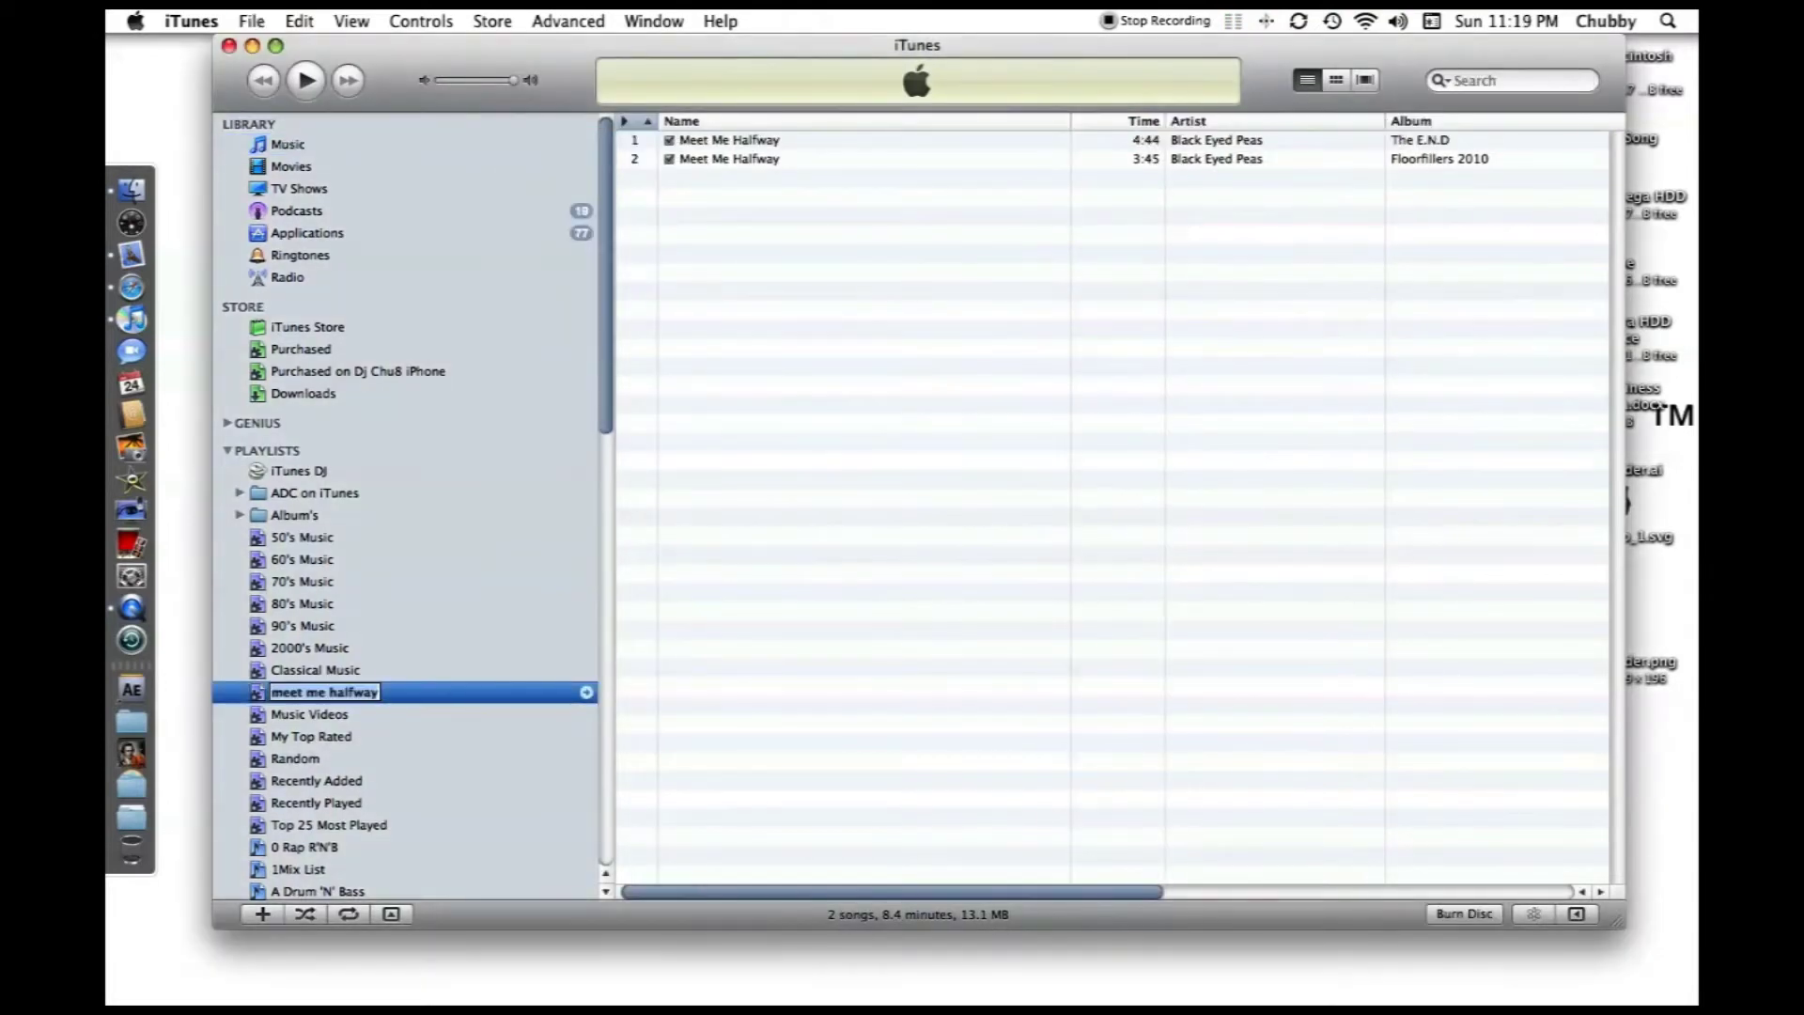
key("Return")
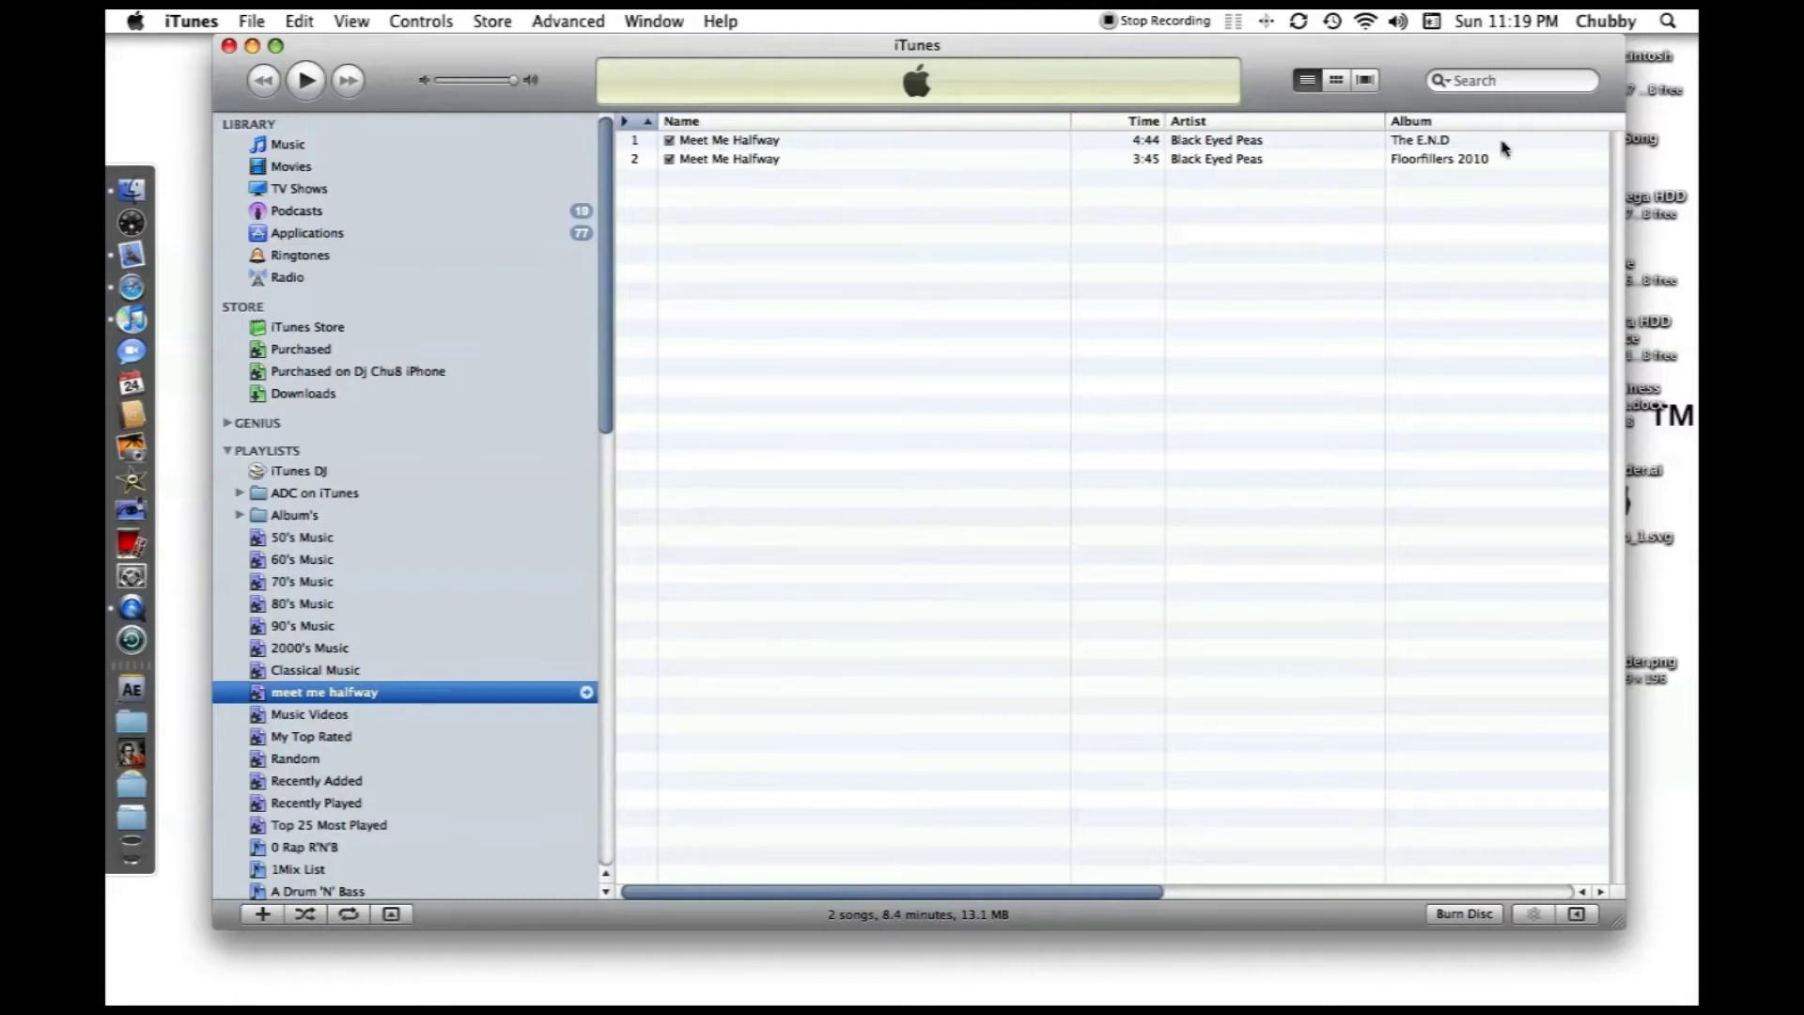
Step: Edit the meet me halfway smart playlist to add a second rule, Album is "The E.N.D"
right_click(295, 701)
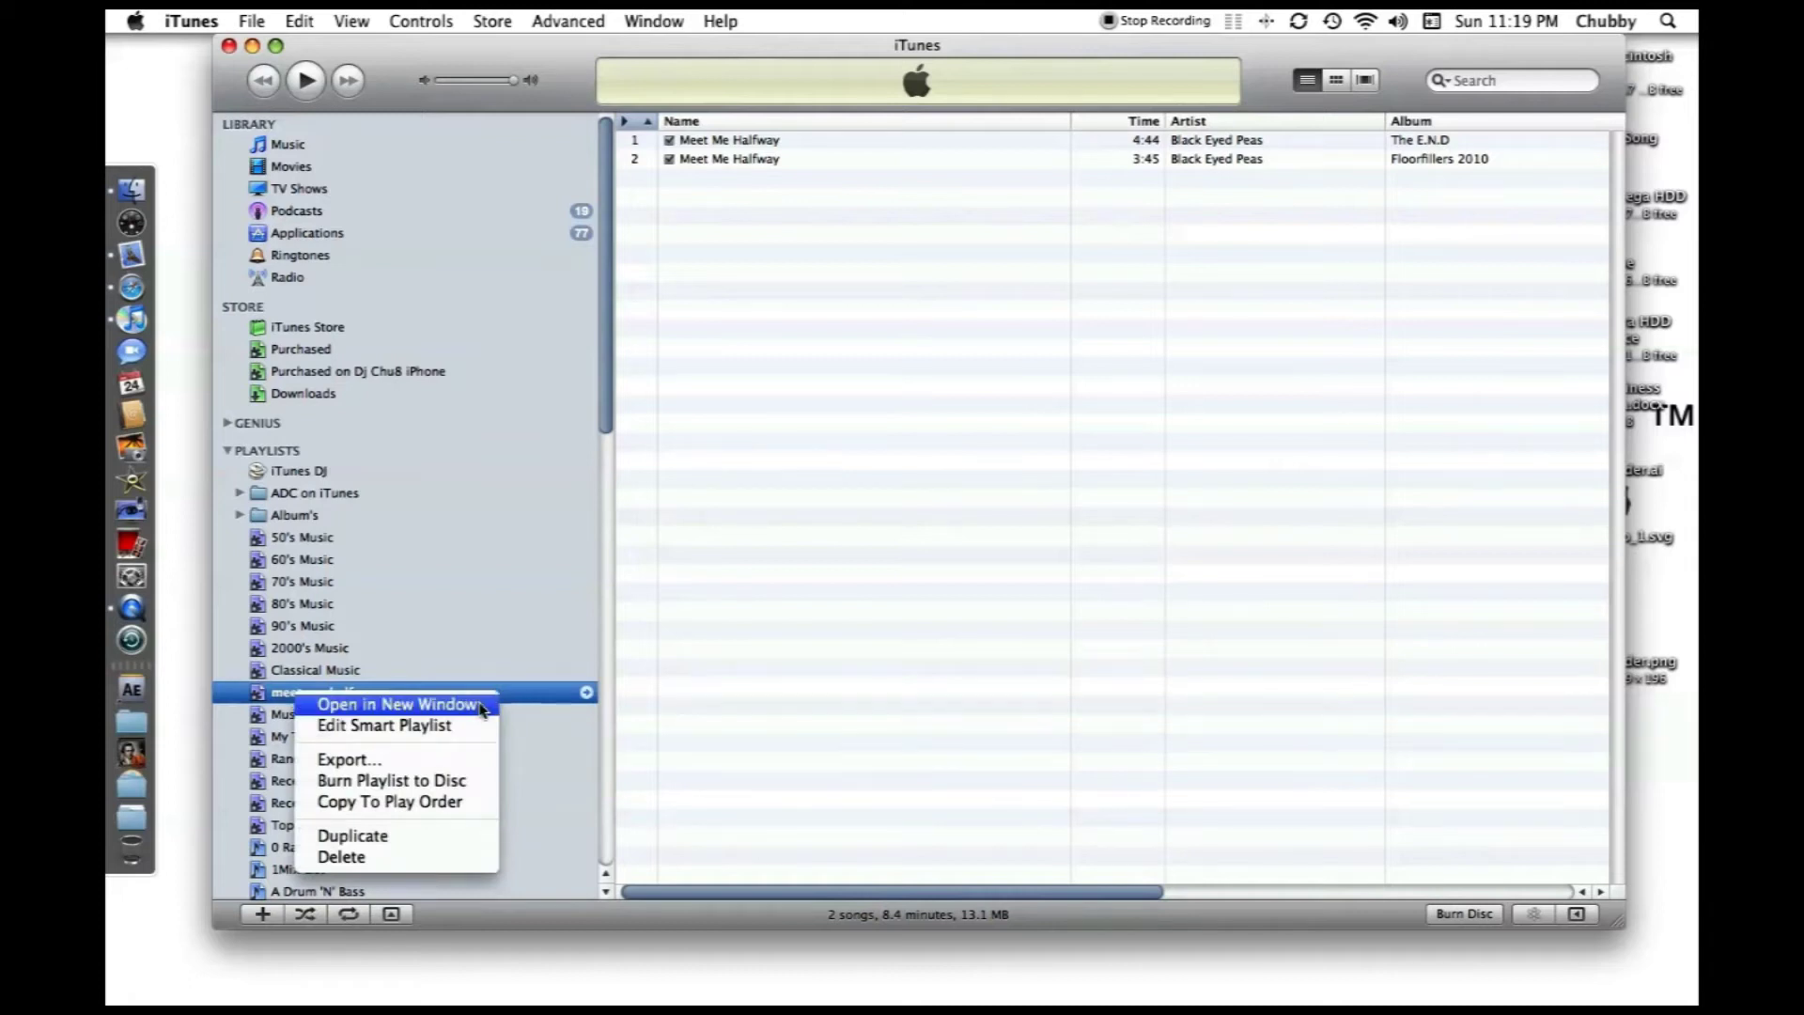
left_click(456, 728)
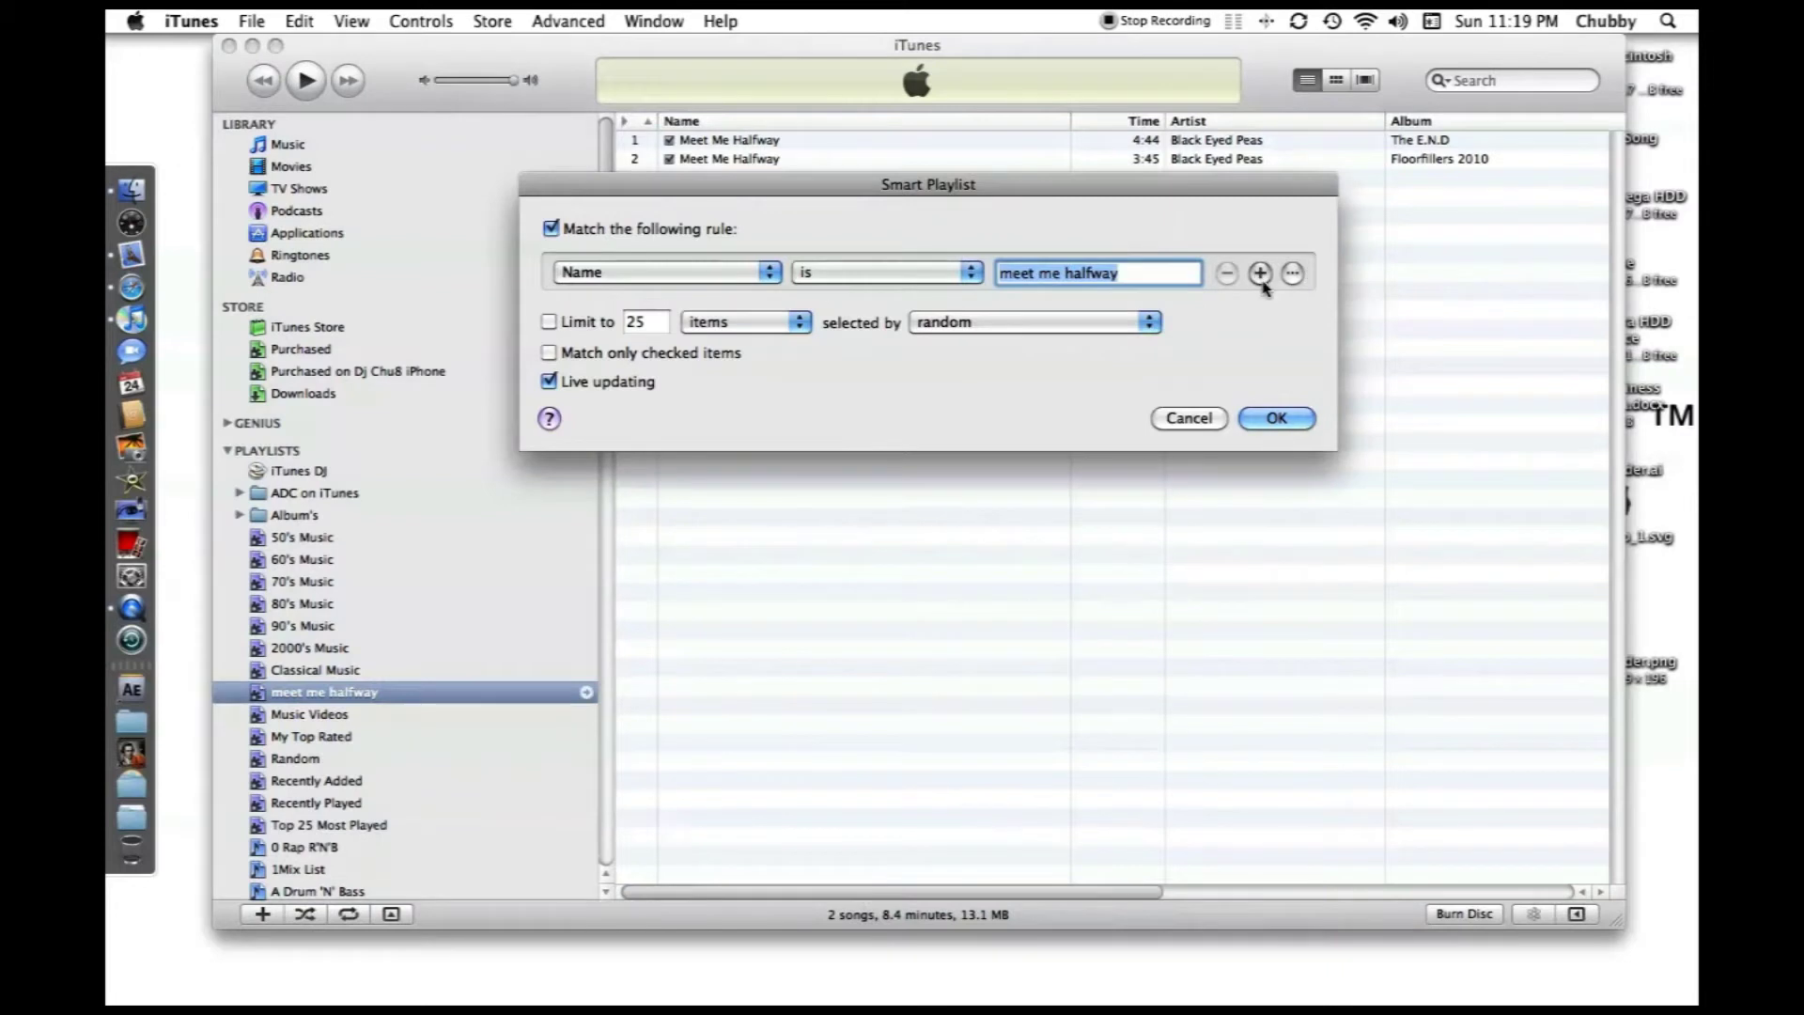
left_click(1261, 274)
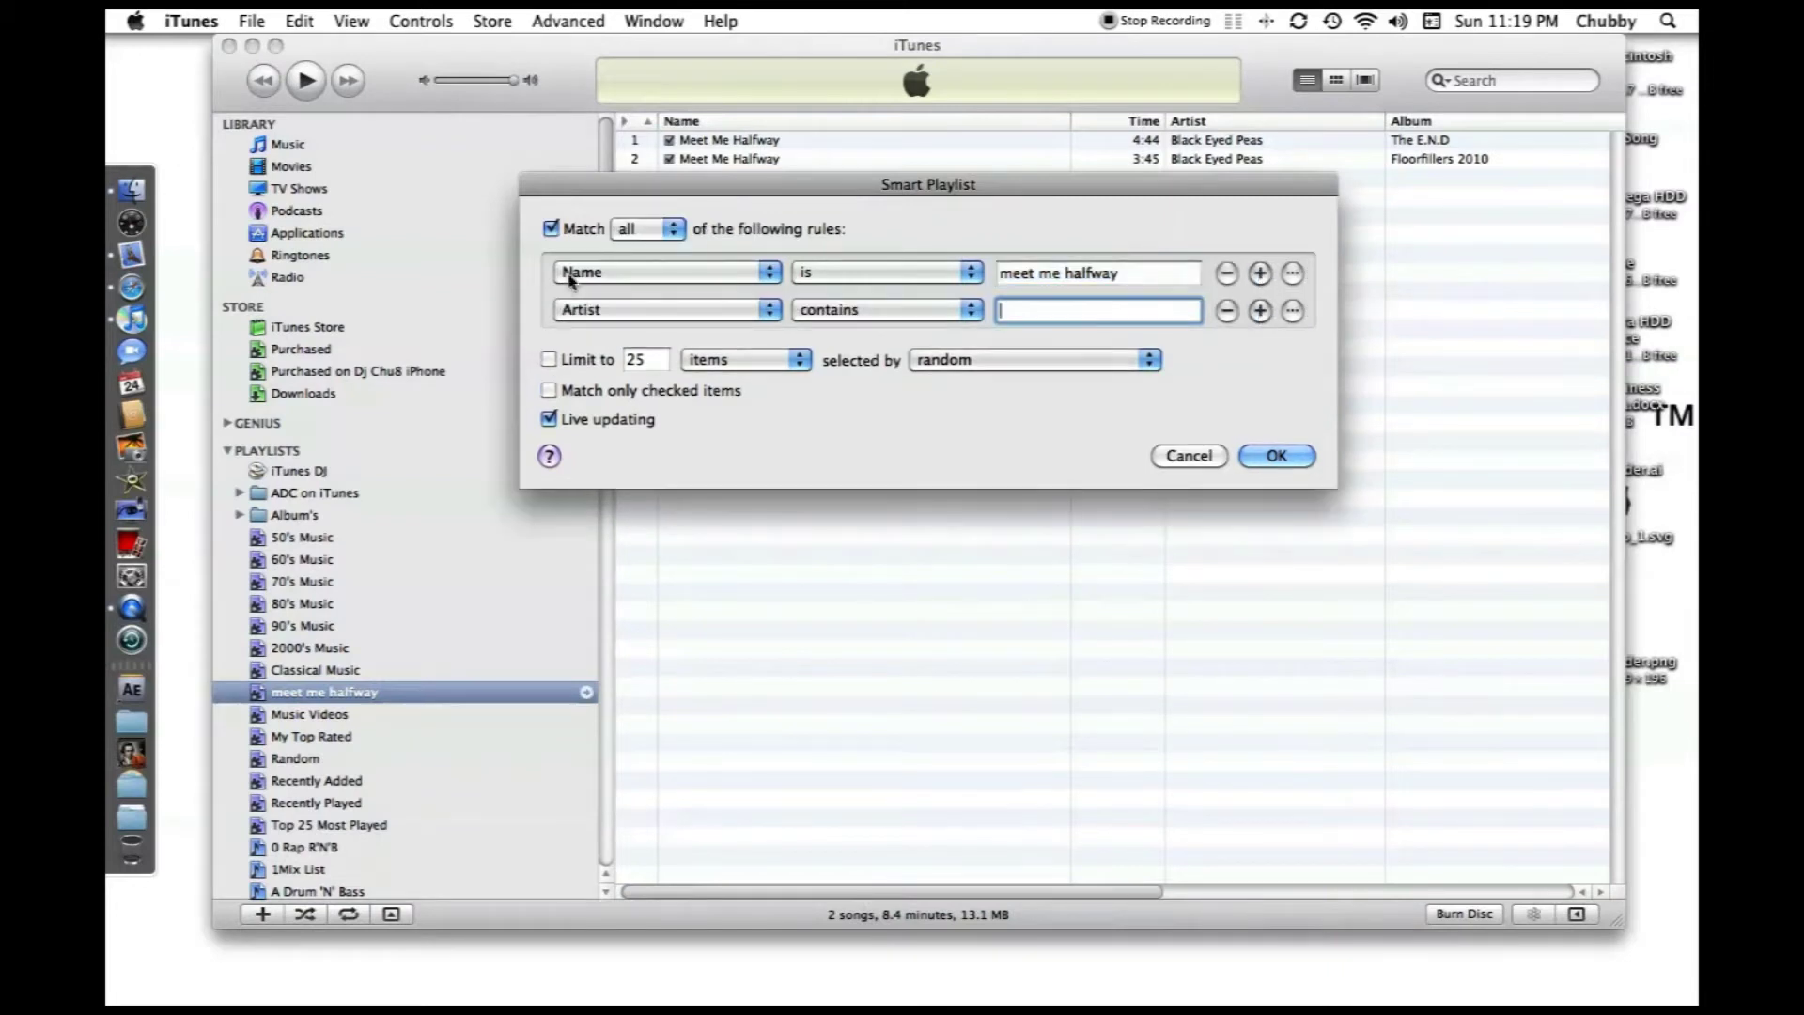
left_click(763, 310)
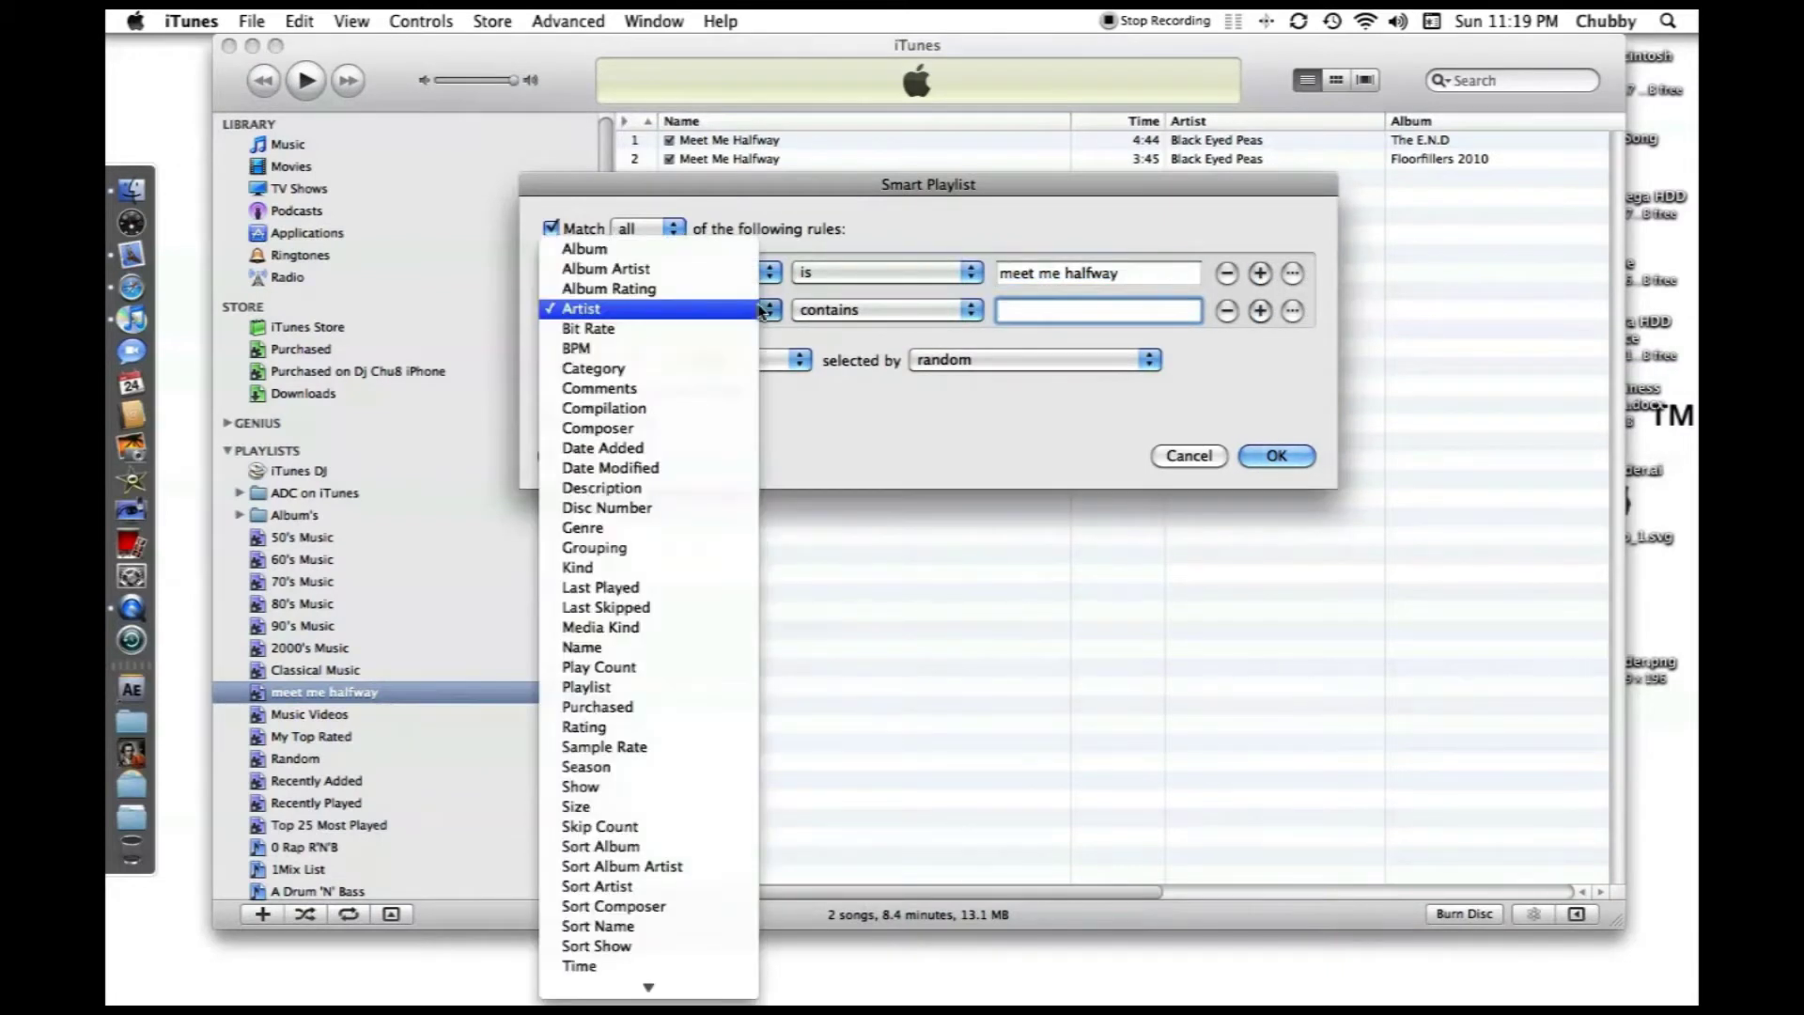
left_click(584, 249)
left_click(855, 310)
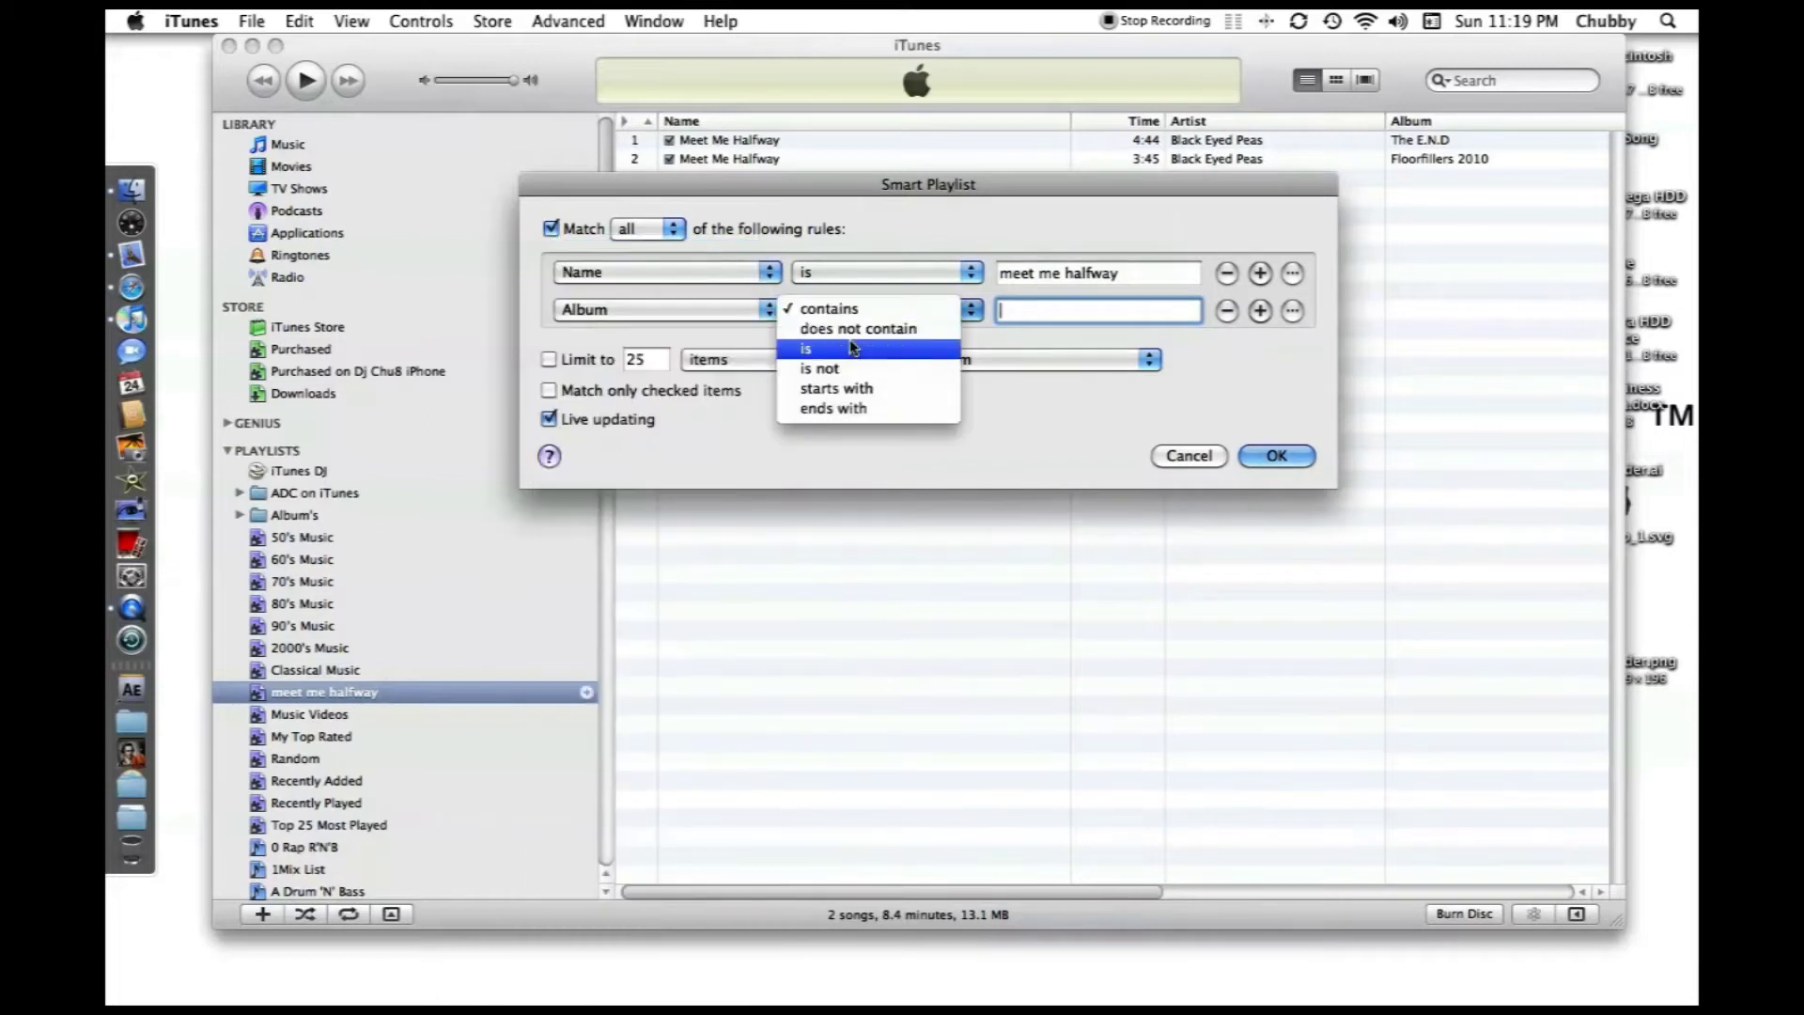
left_click(850, 344)
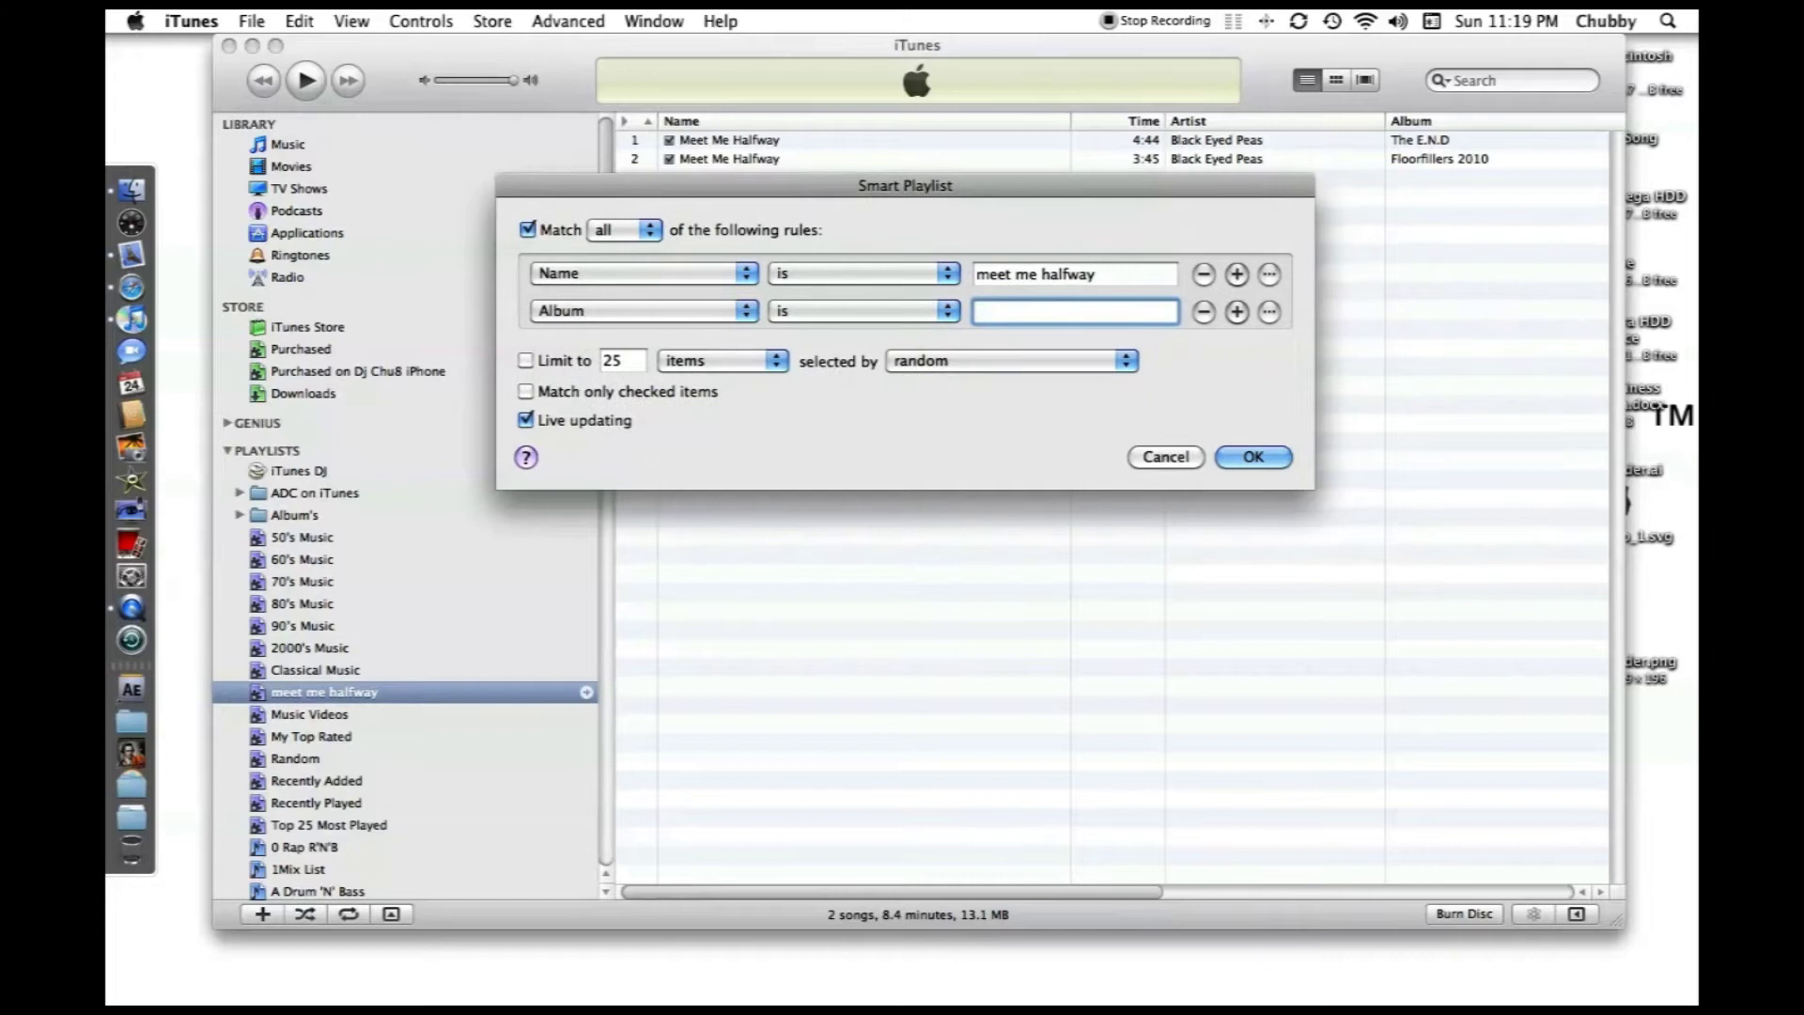
type("The E.N.D")
key("Right")
key("Return")
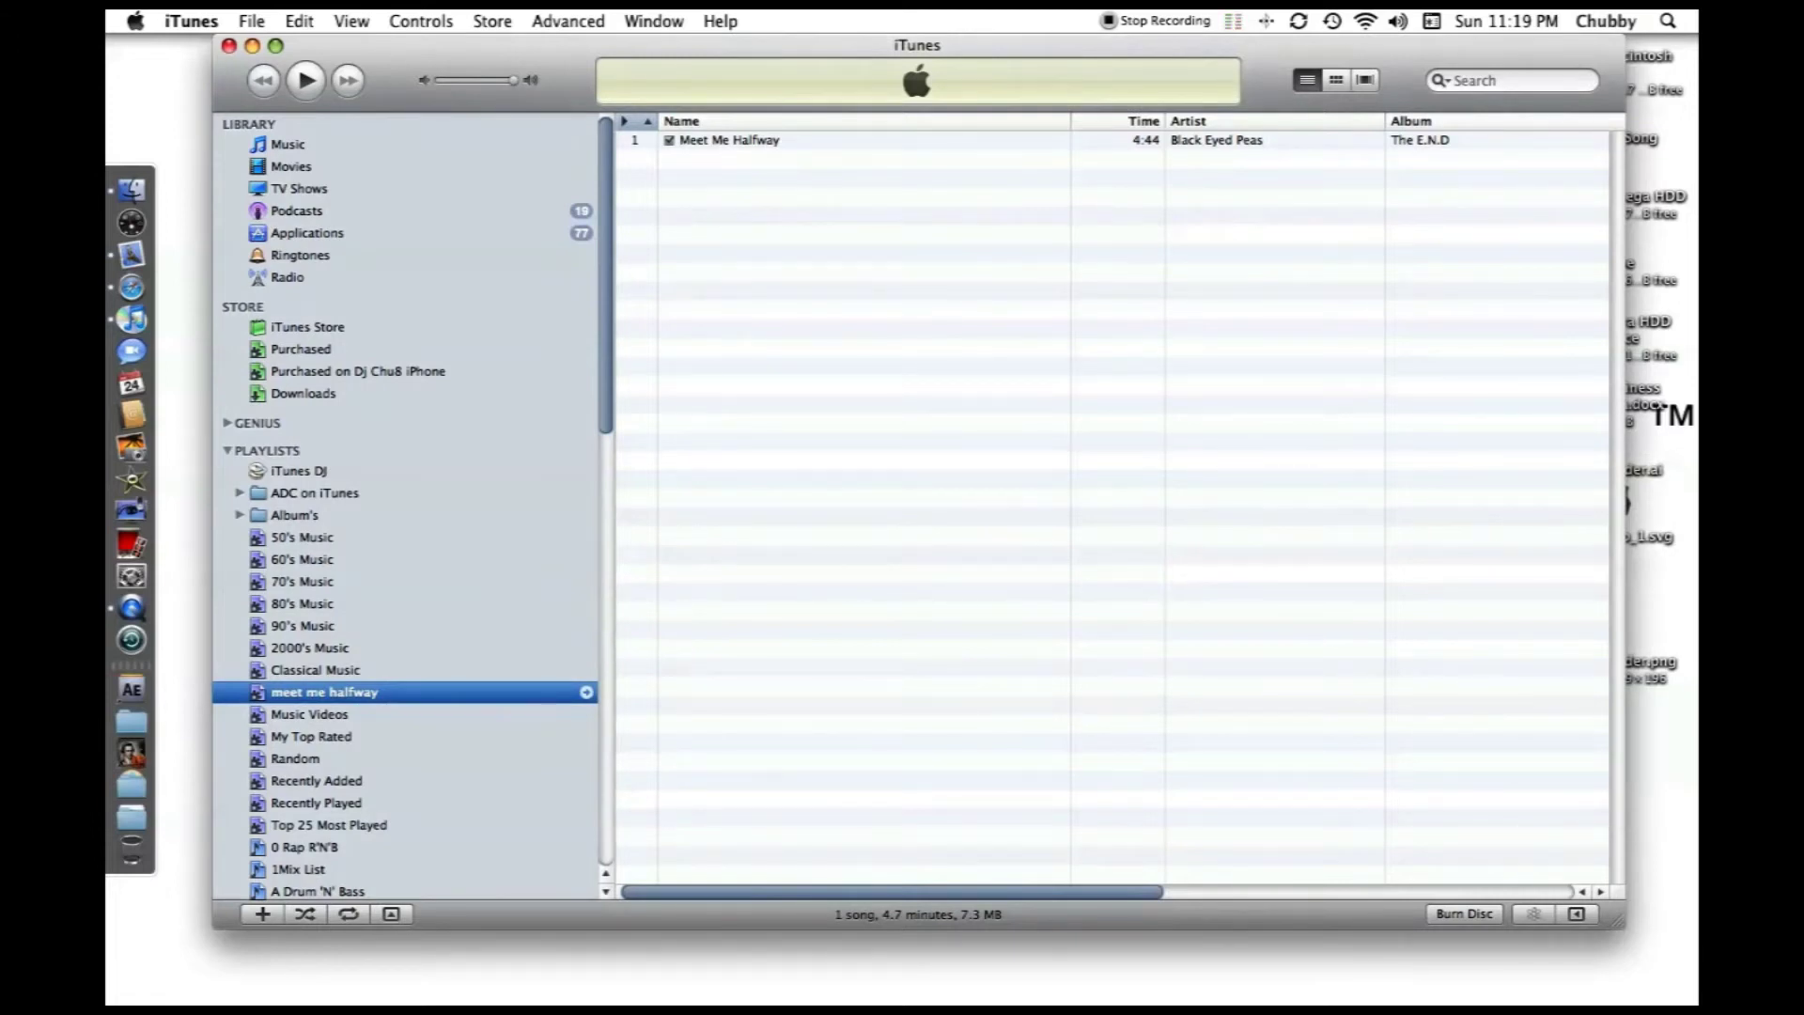
Step: Open the meet me halfway smart playlist's rules for editing and remove the album rule
right_click(376, 689)
left_click(470, 710)
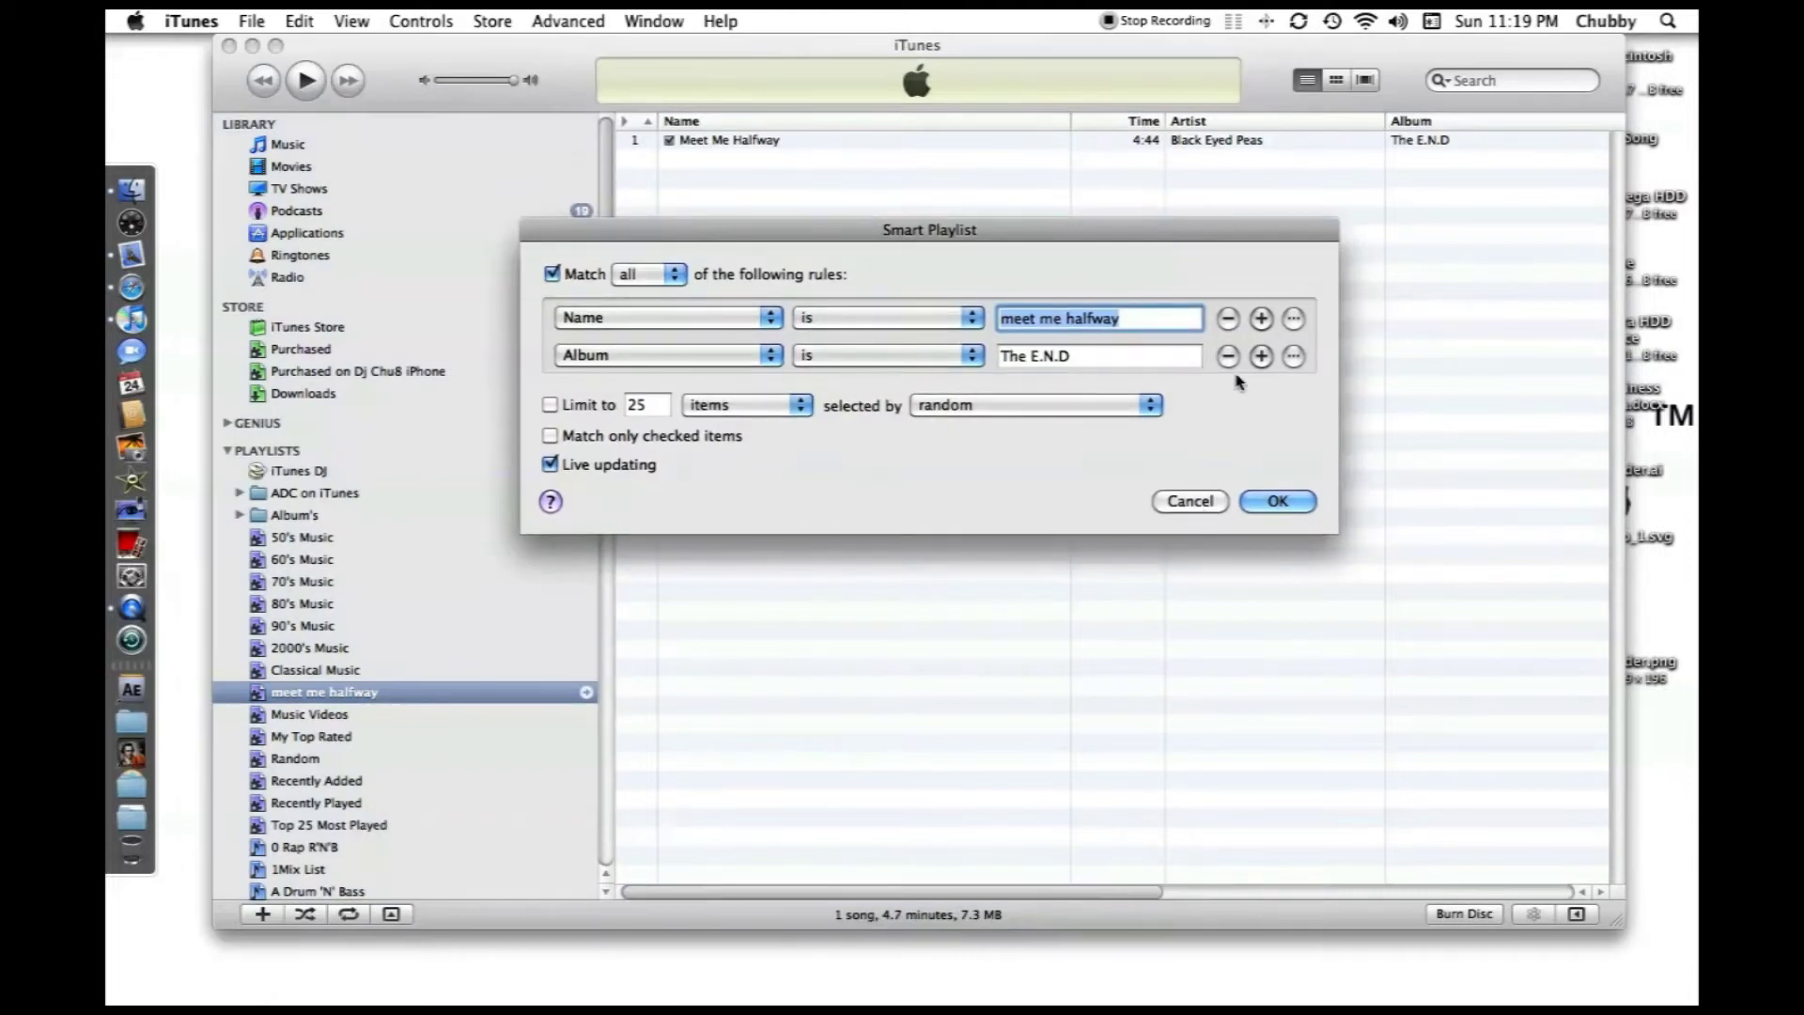
left_click(1227, 356)
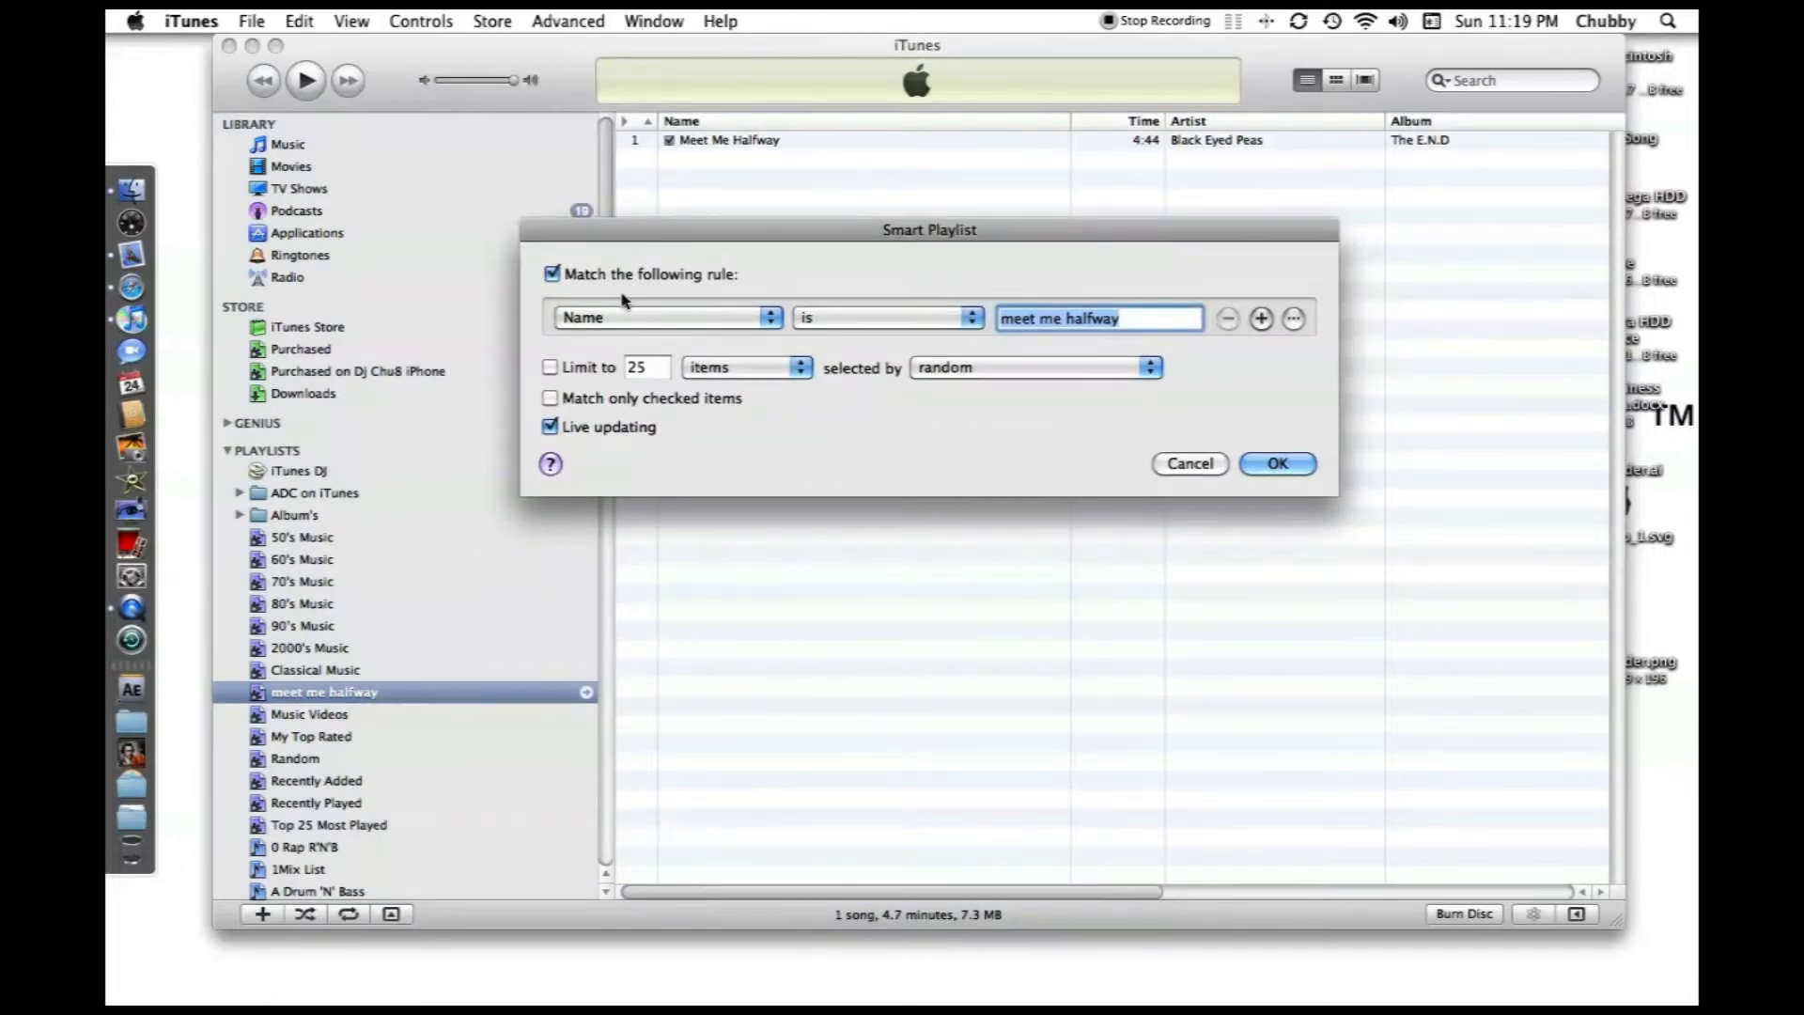
Step: Change the remaining smart playlist rule to Artist is "Black Eyed Peas" and apply it
left_click(733, 319)
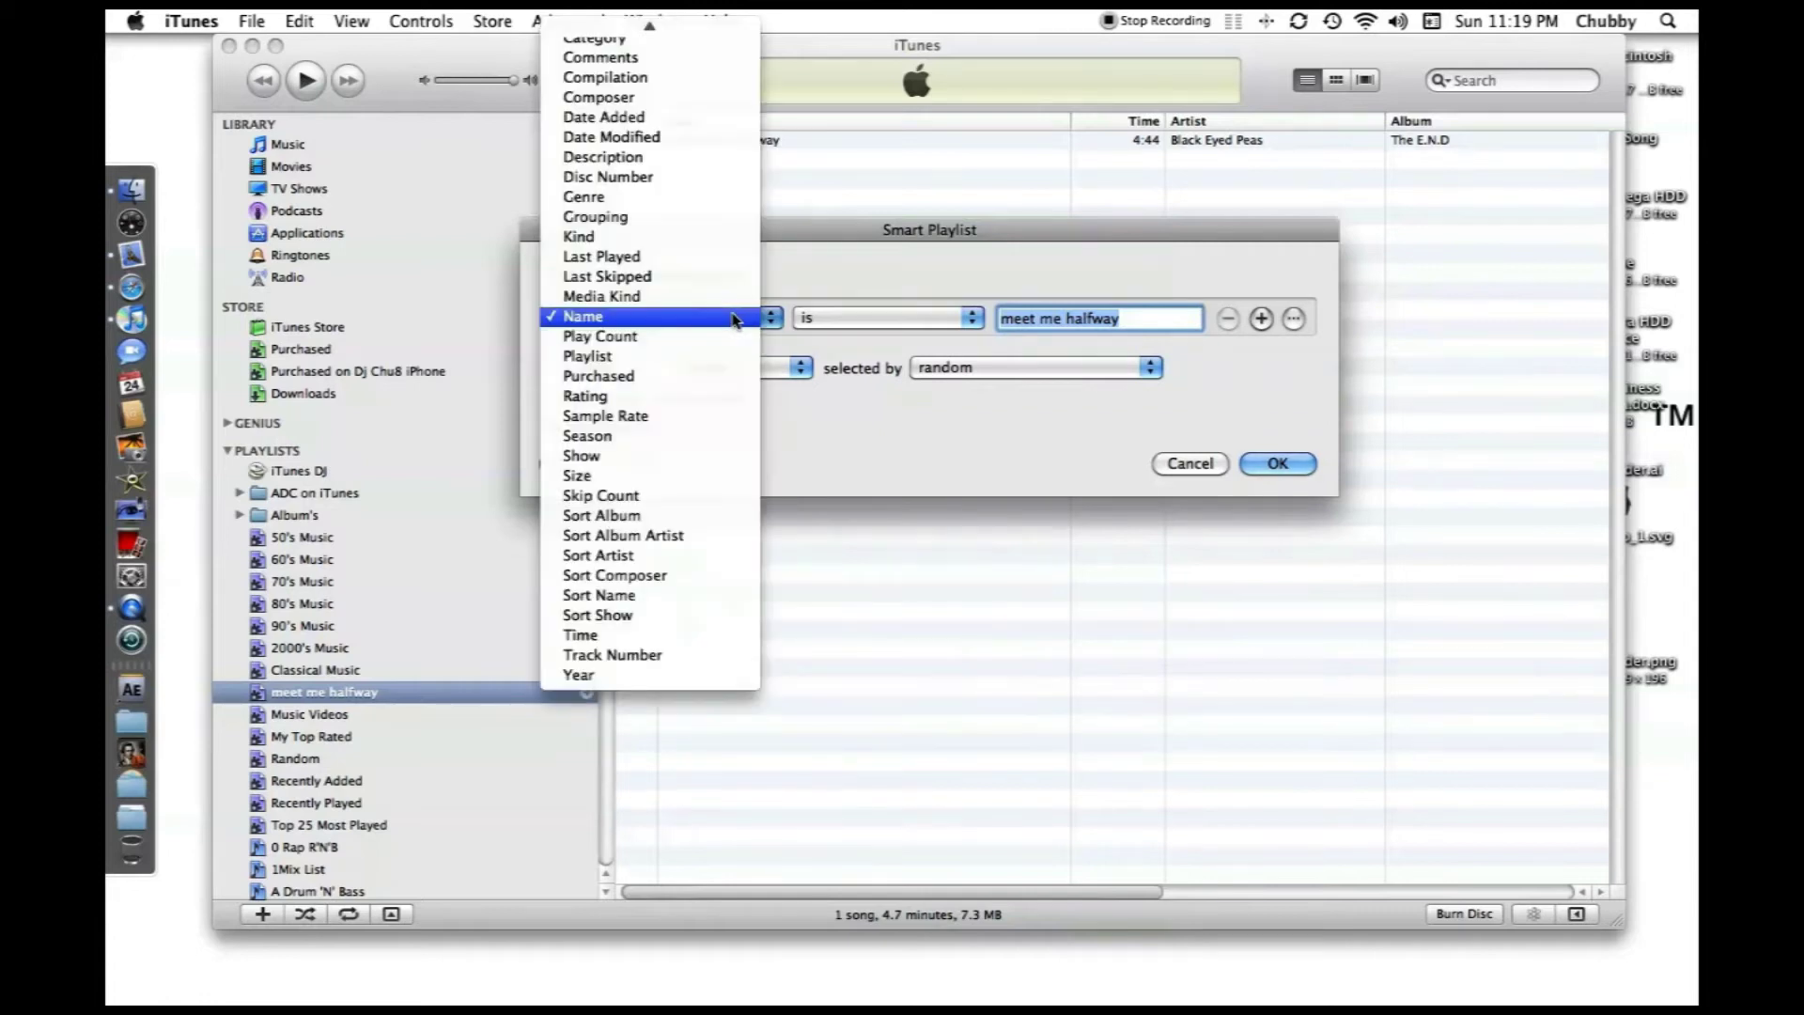
key("Escape")
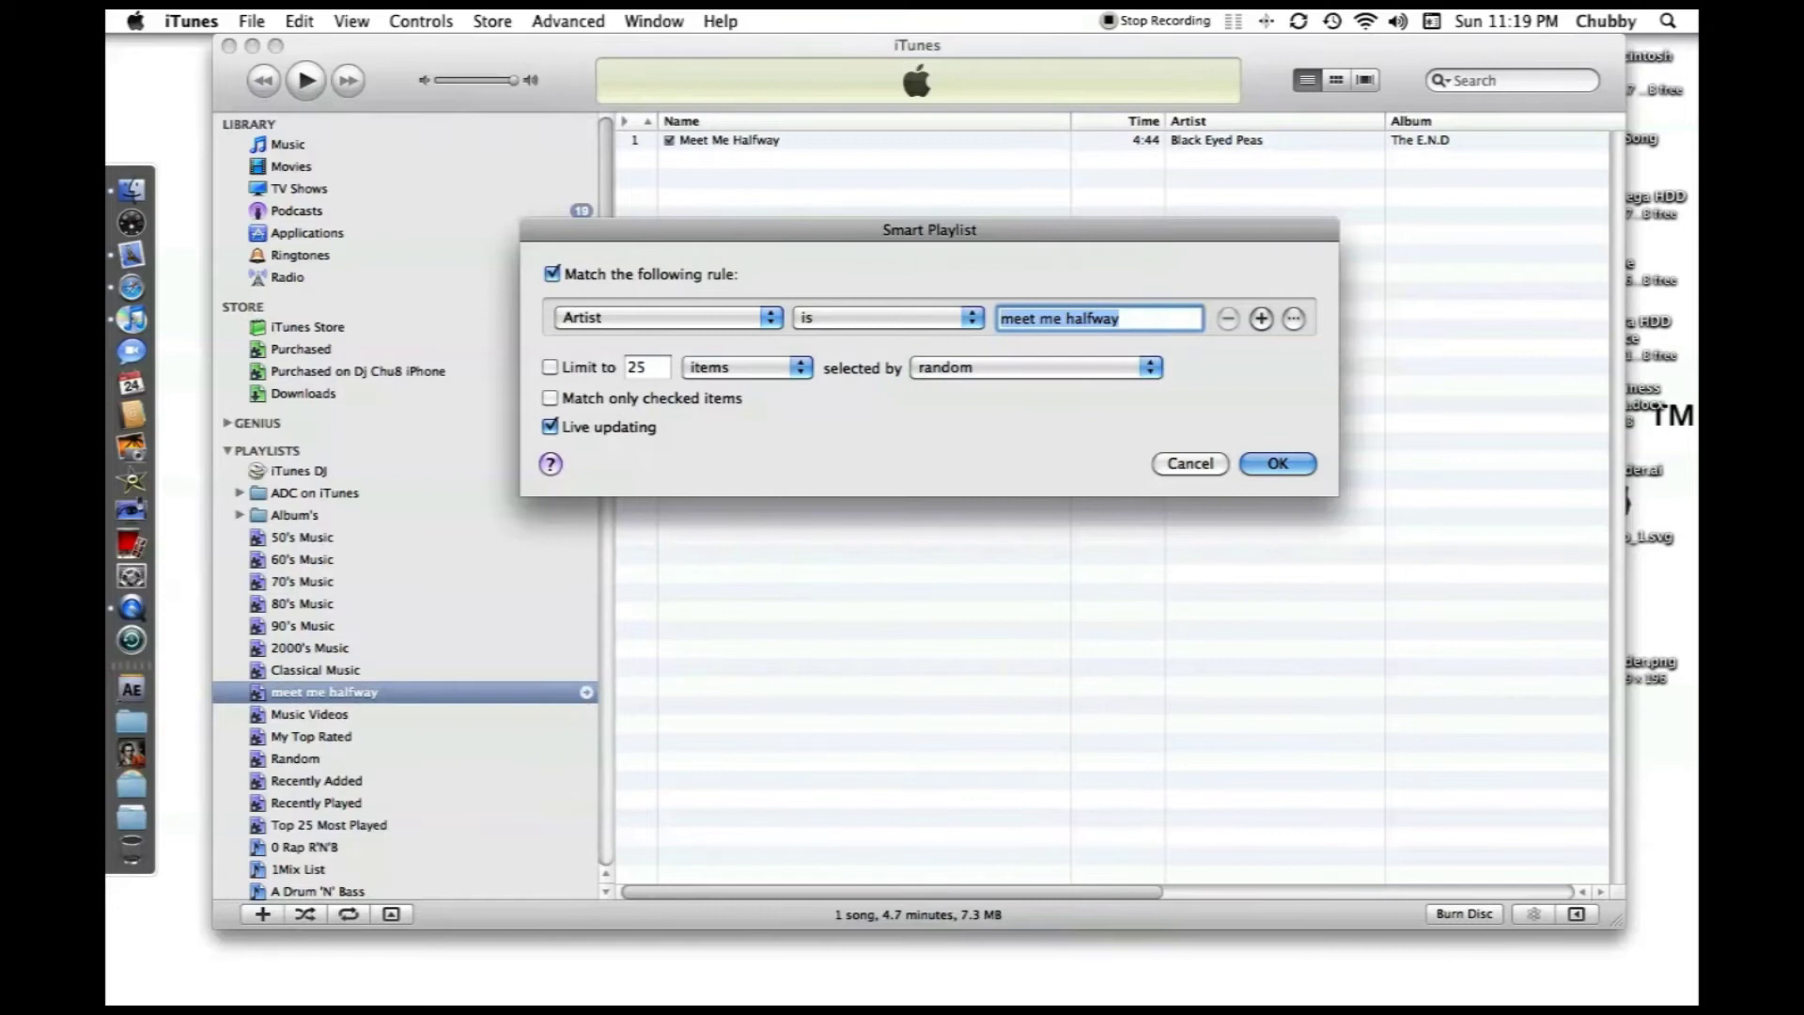
type("Black ")
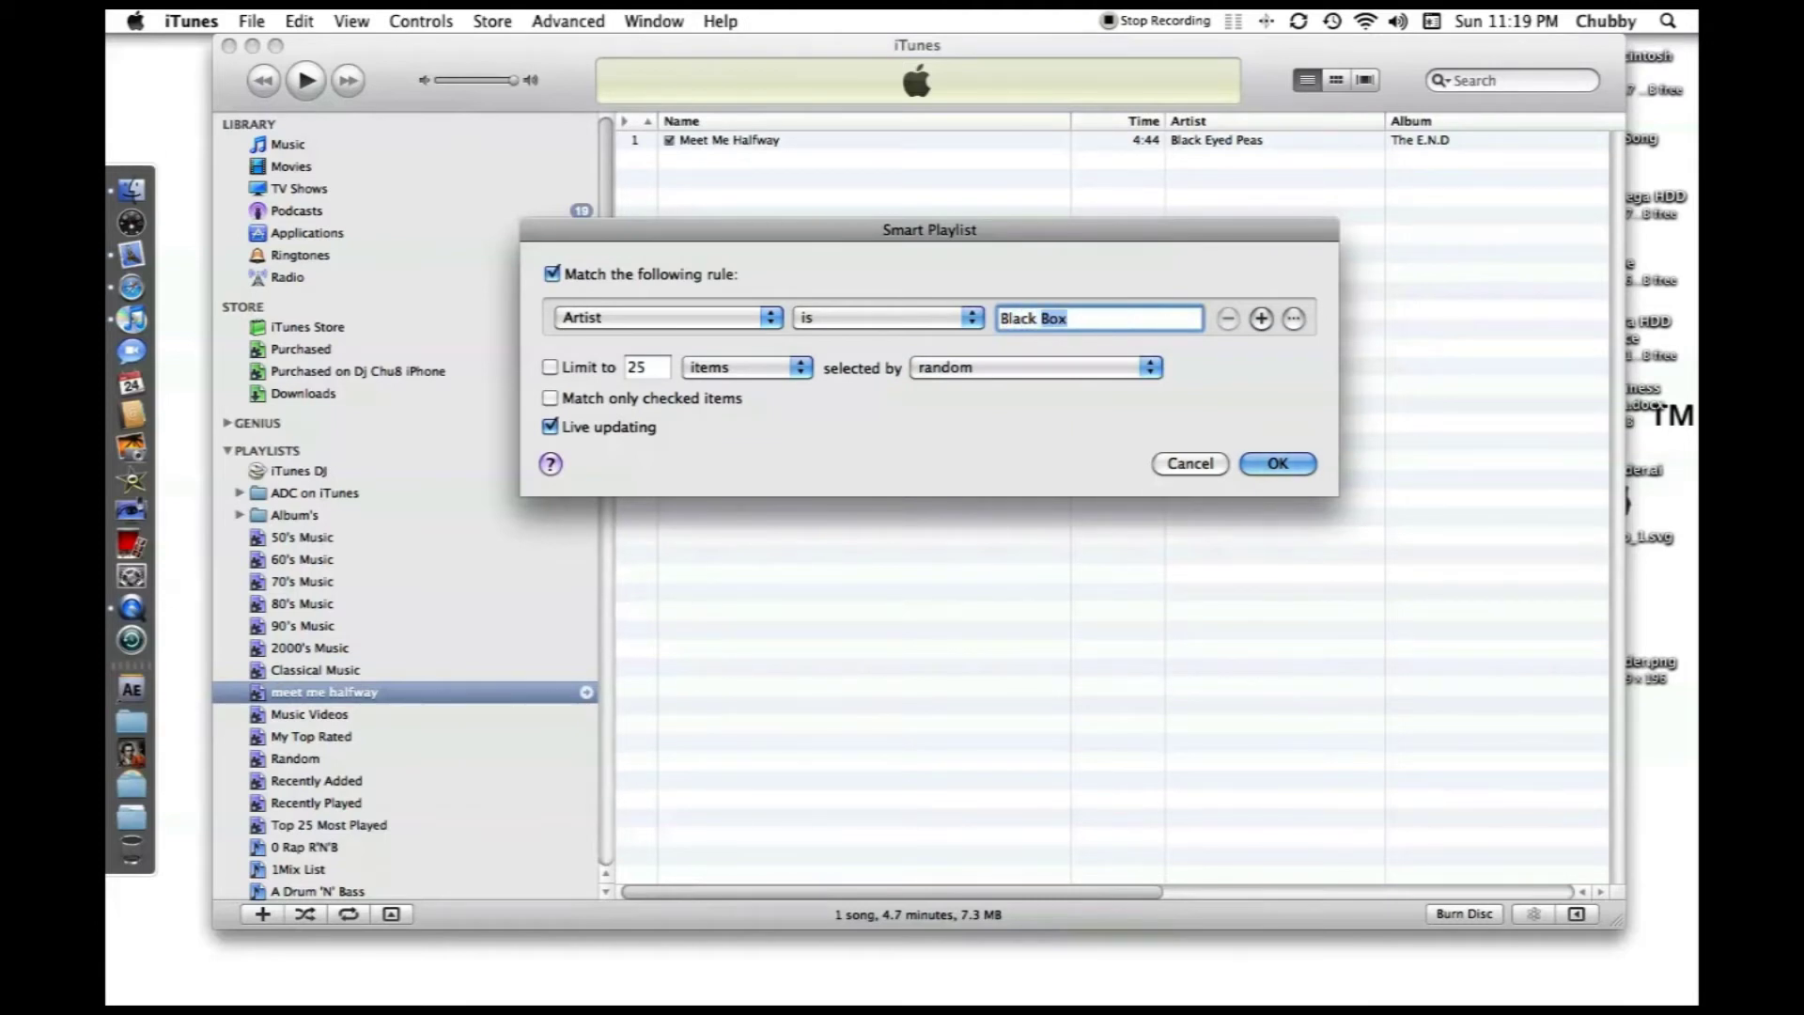
type("eyd")
key("BackSpace")
key("BackSpace")
key("BackSpace")
key("BackSpace")
type("ey")
key("Return")
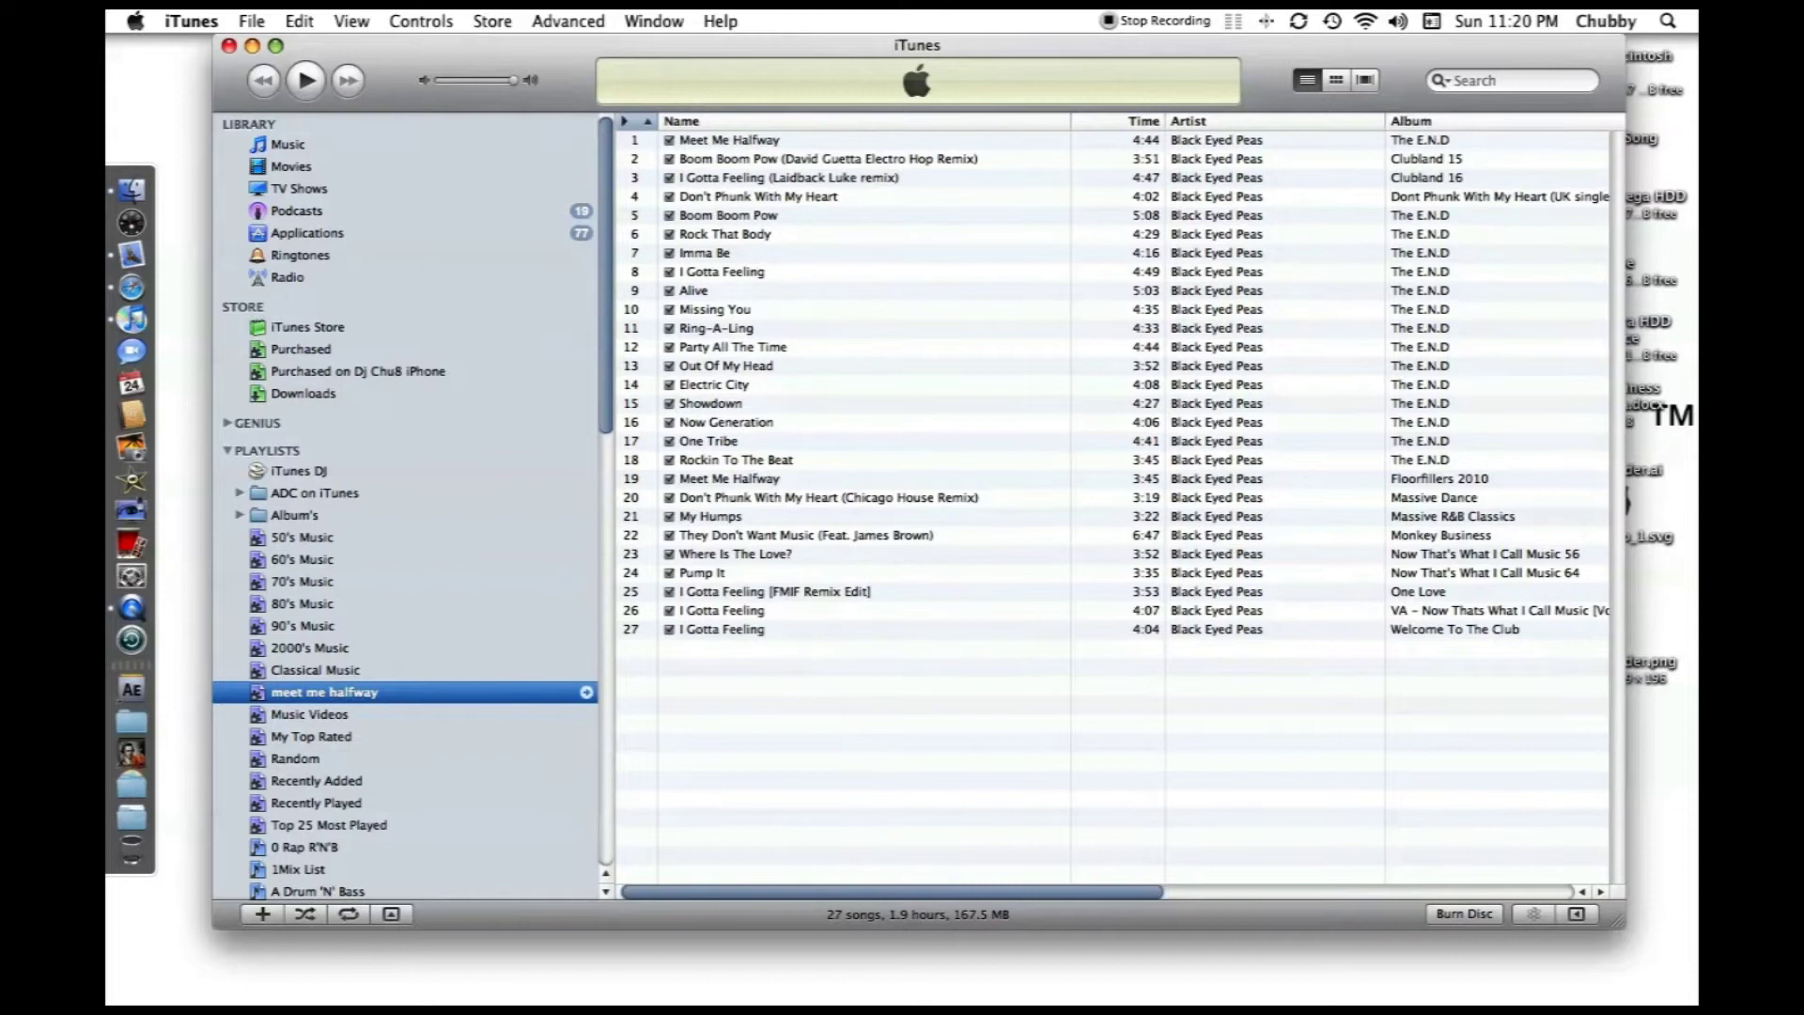
scroll(1117, 507, "right", 2)
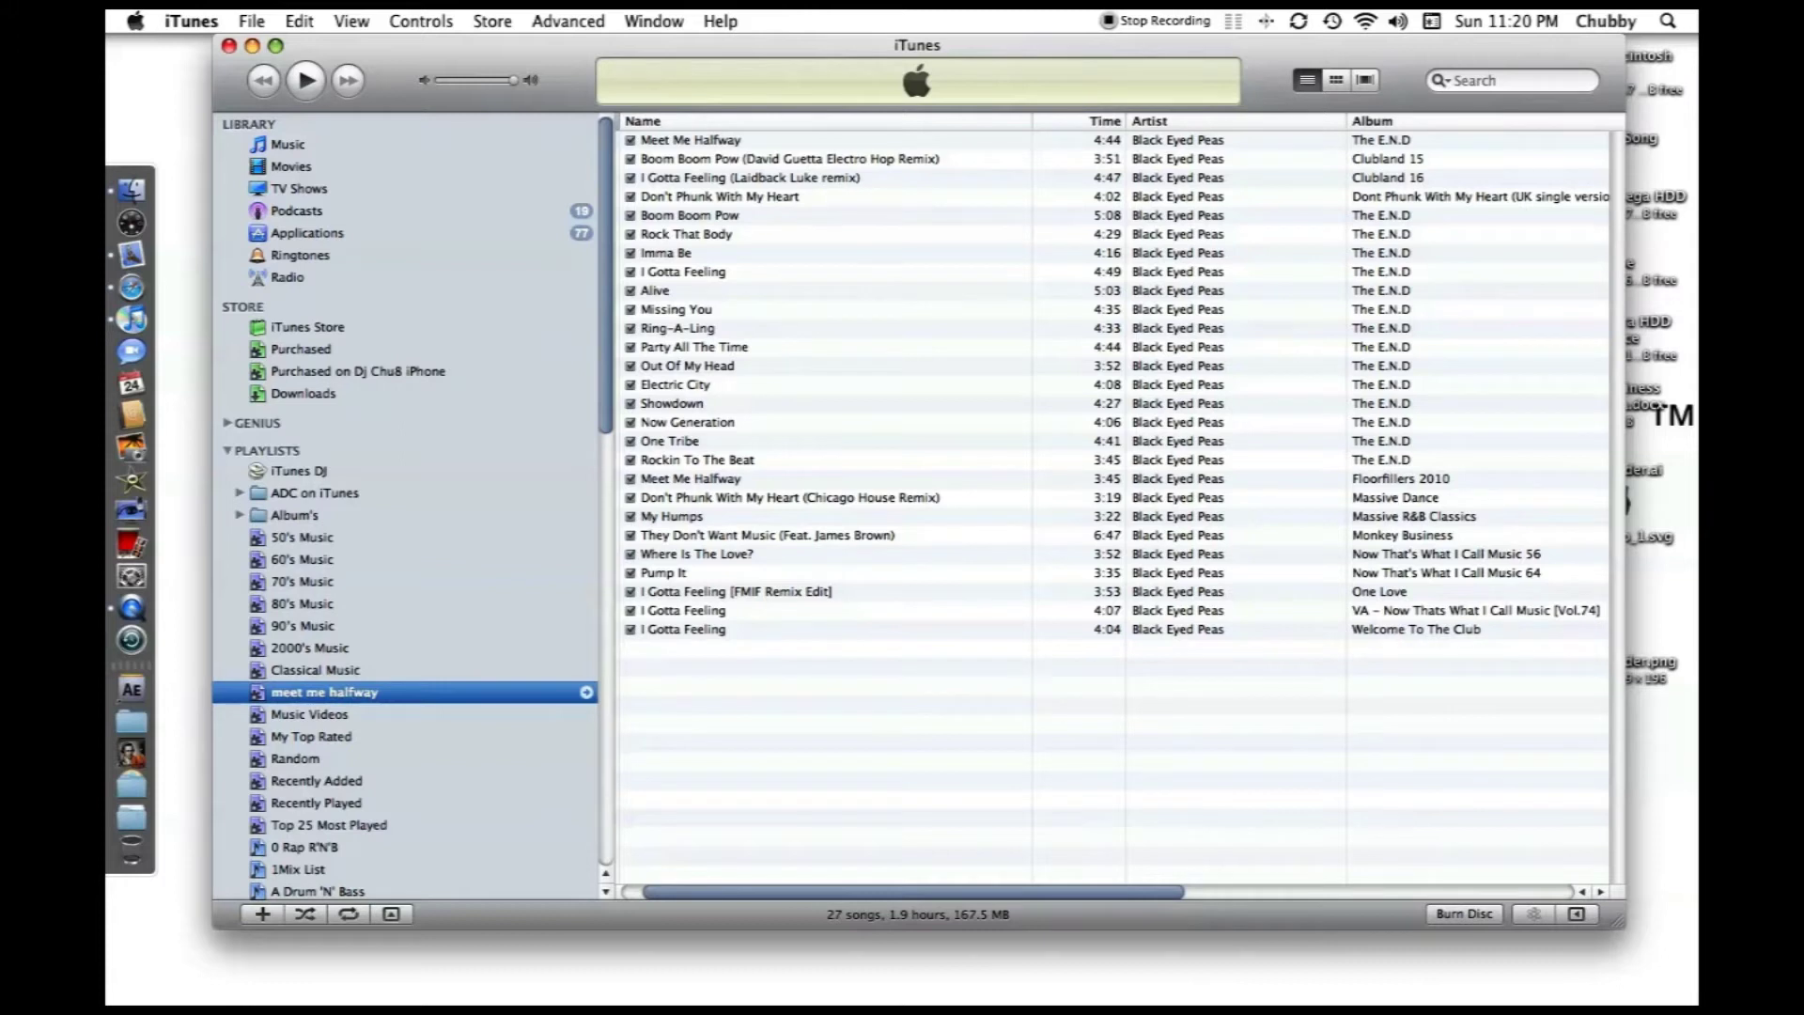
scroll(1117, 507, "left", 2)
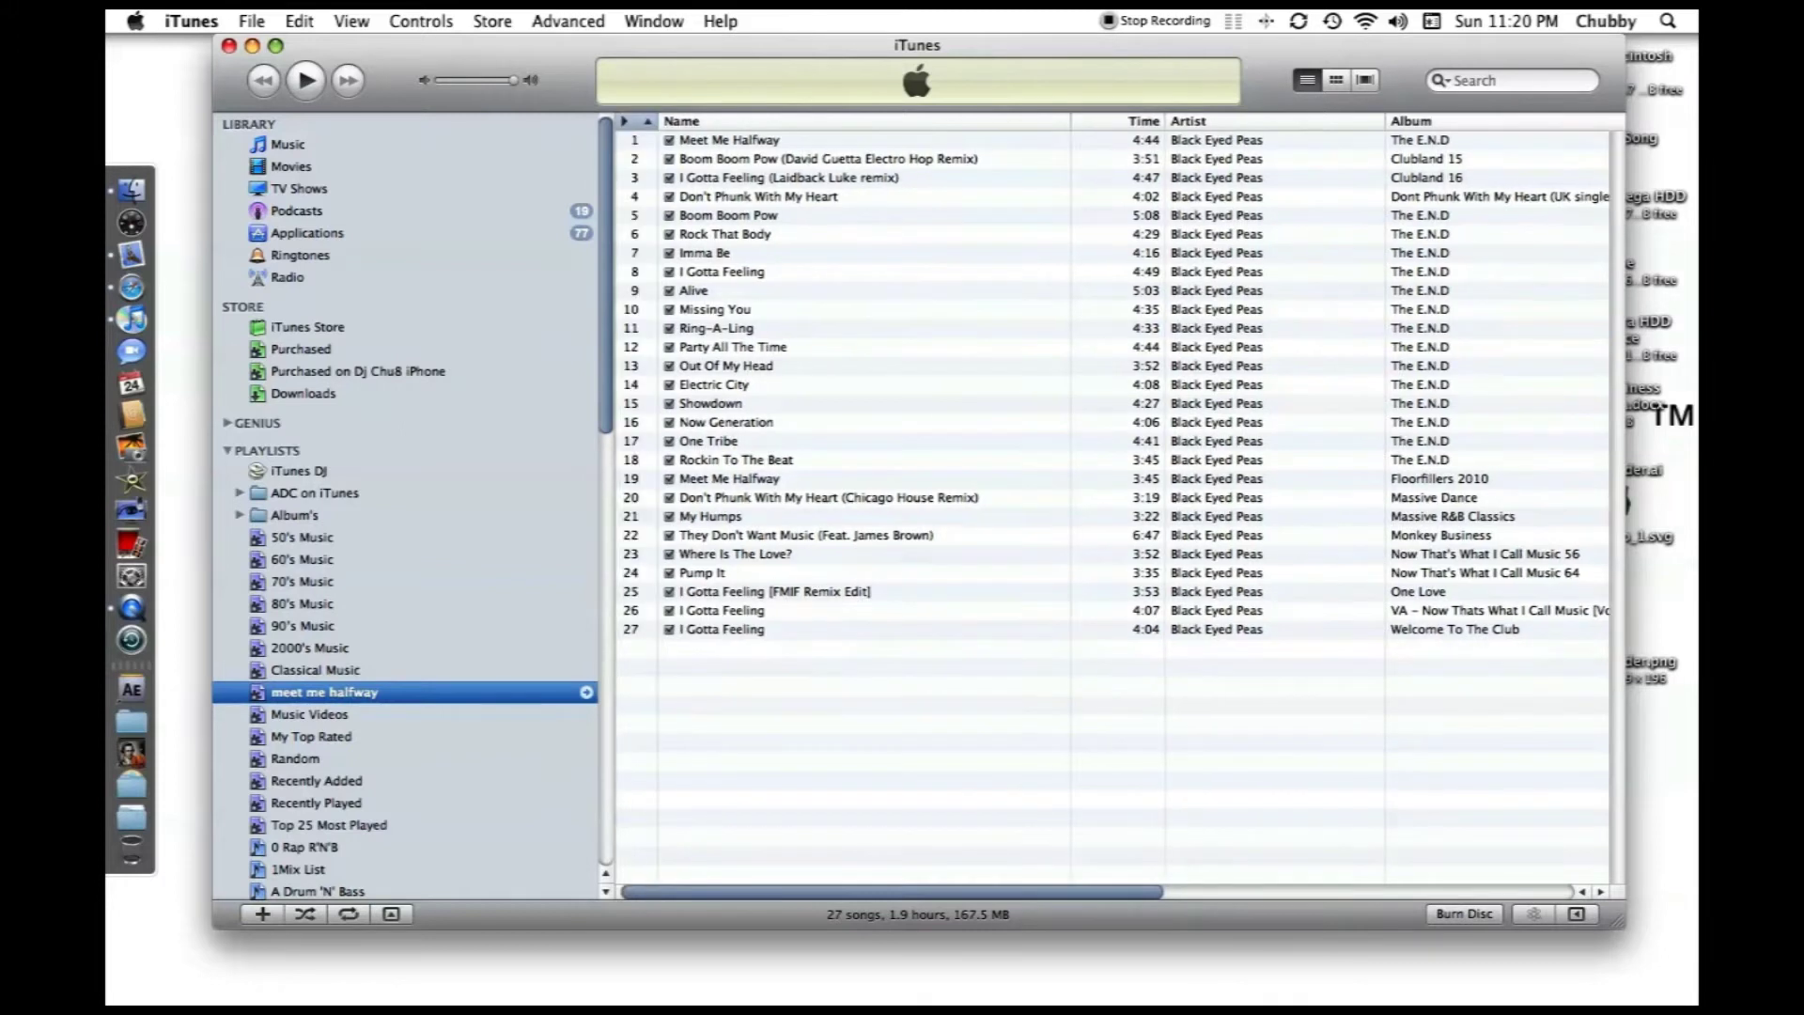
Step: Add the rule Album does not contain "Clubland" to the meet me halfway smart playlist and apply it
right_click(320, 691)
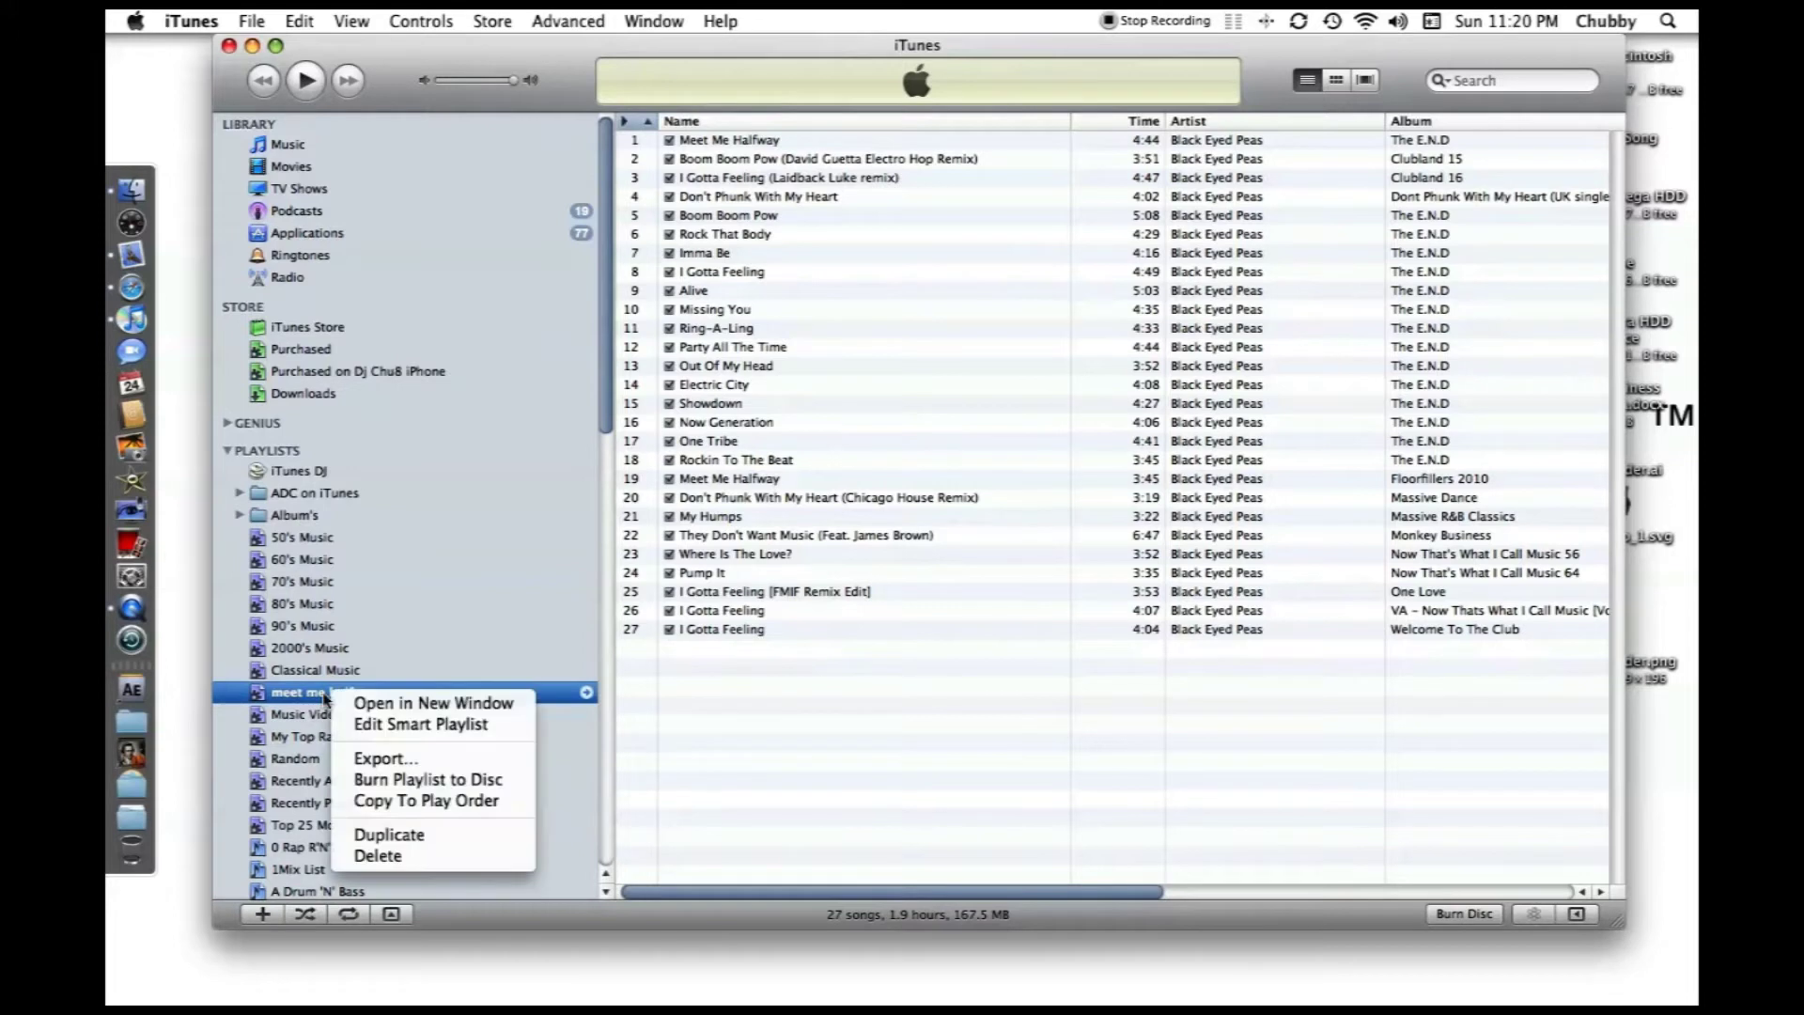
left_click(1034, 461)
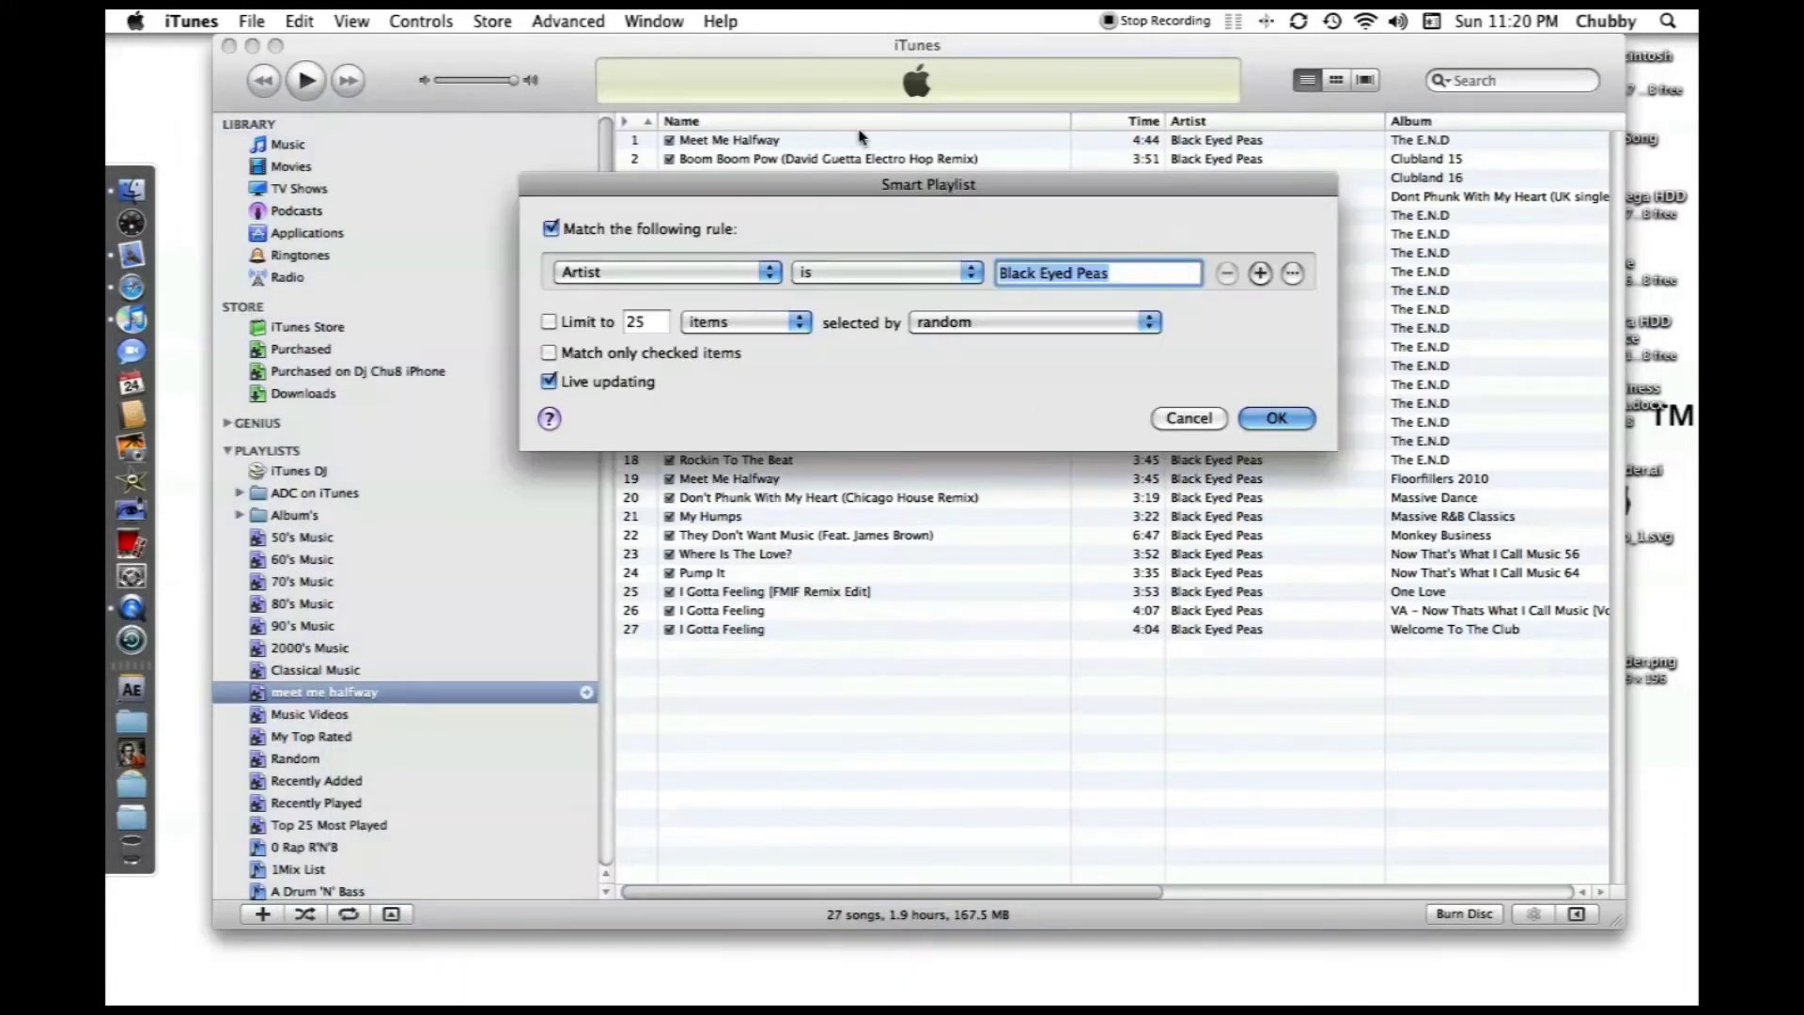
left_click(1260, 272)
left_click_drag(1105, 185, 1168, 401)
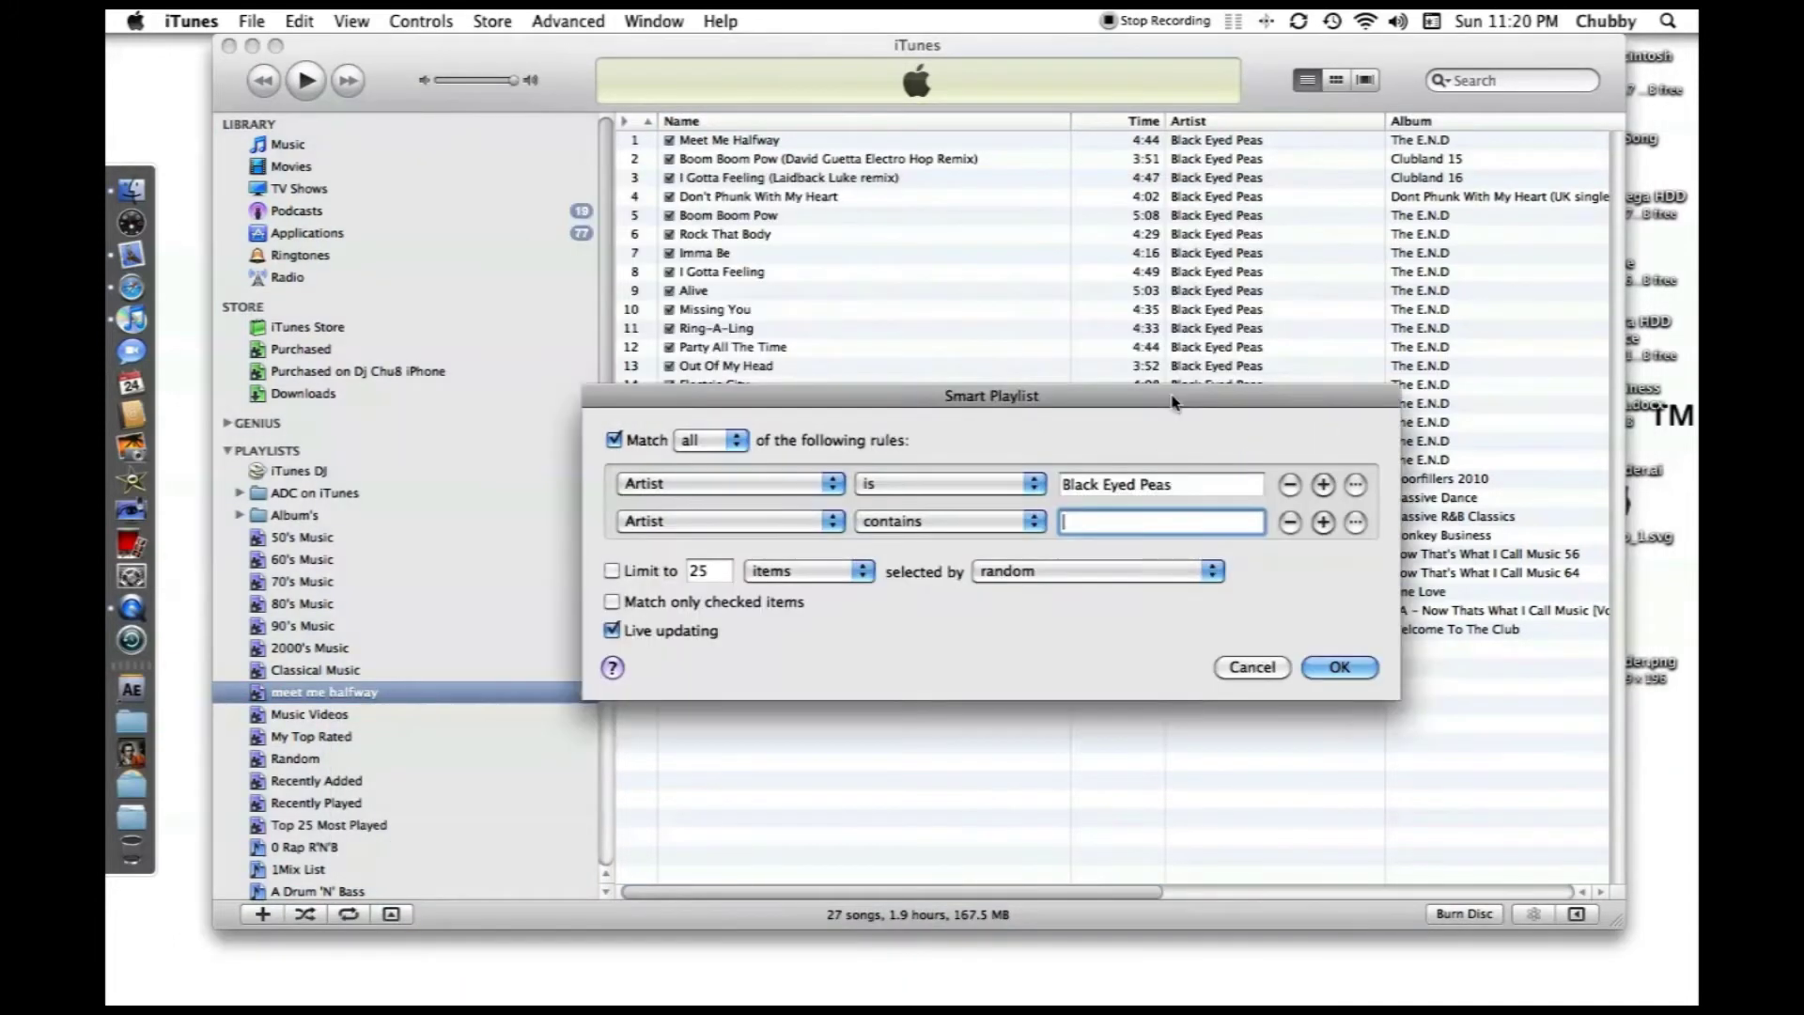
left_click(801, 534)
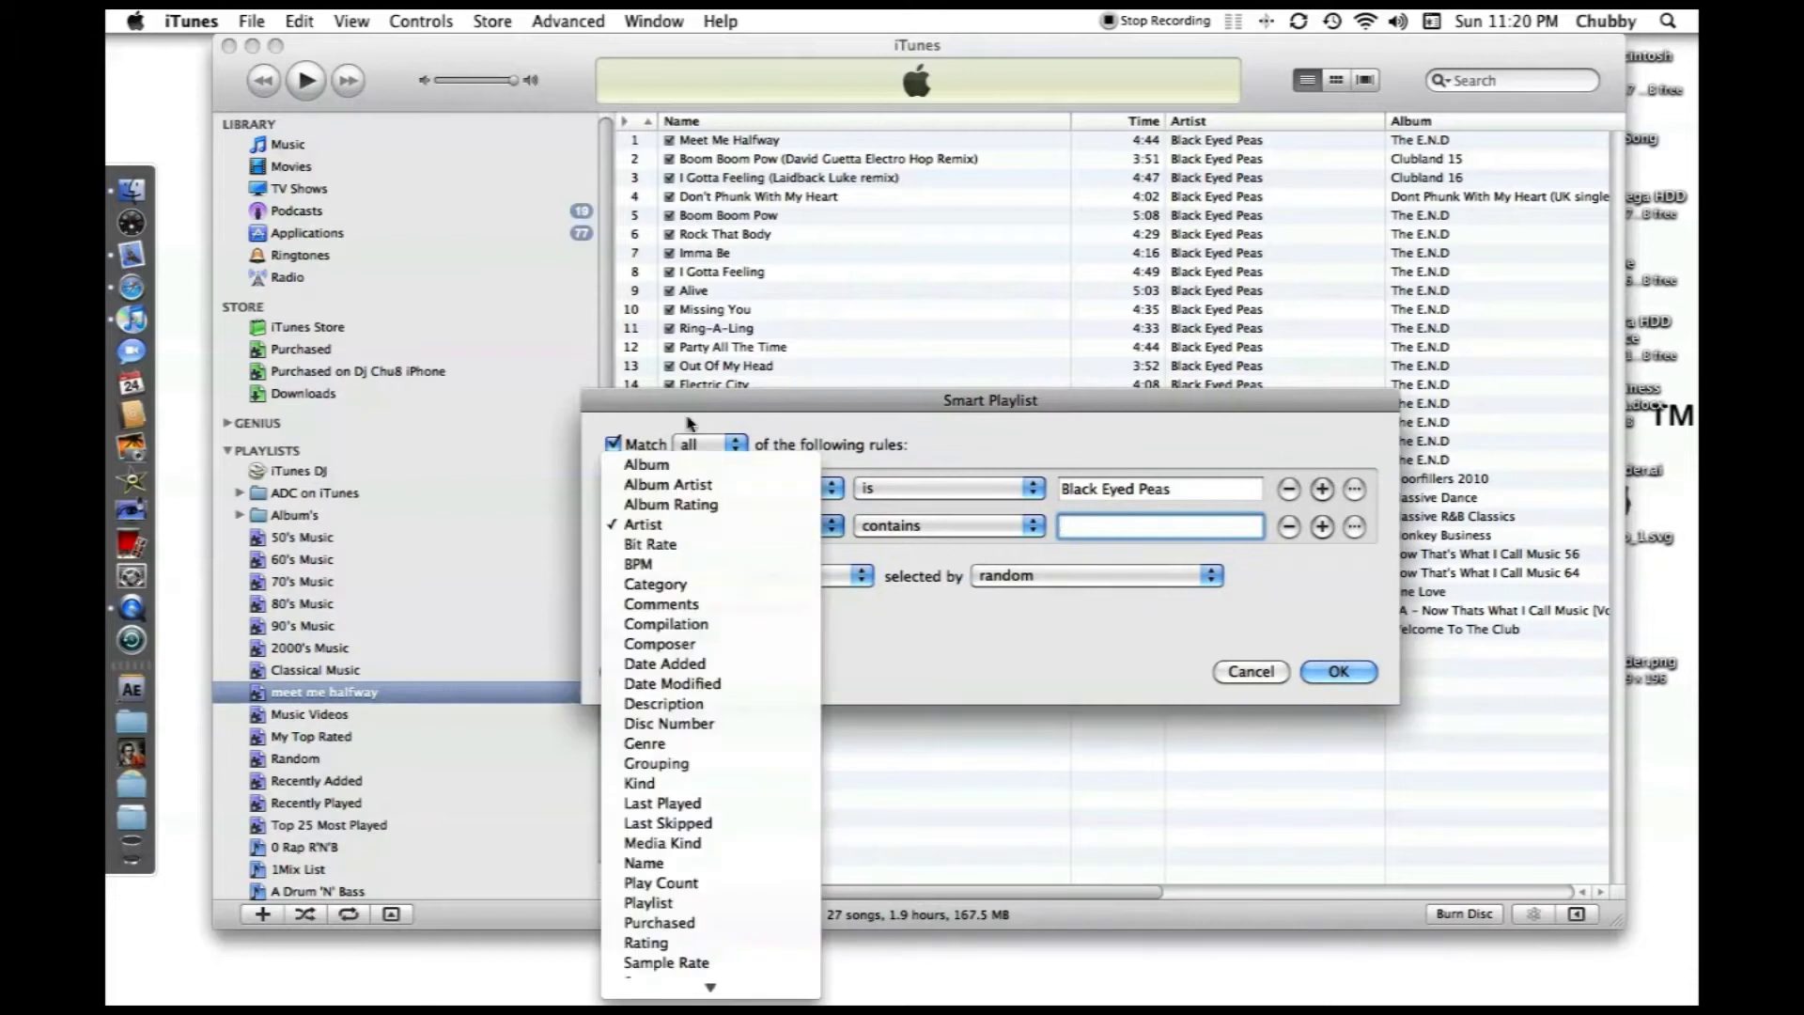
left_click(732, 470)
left_click(952, 526)
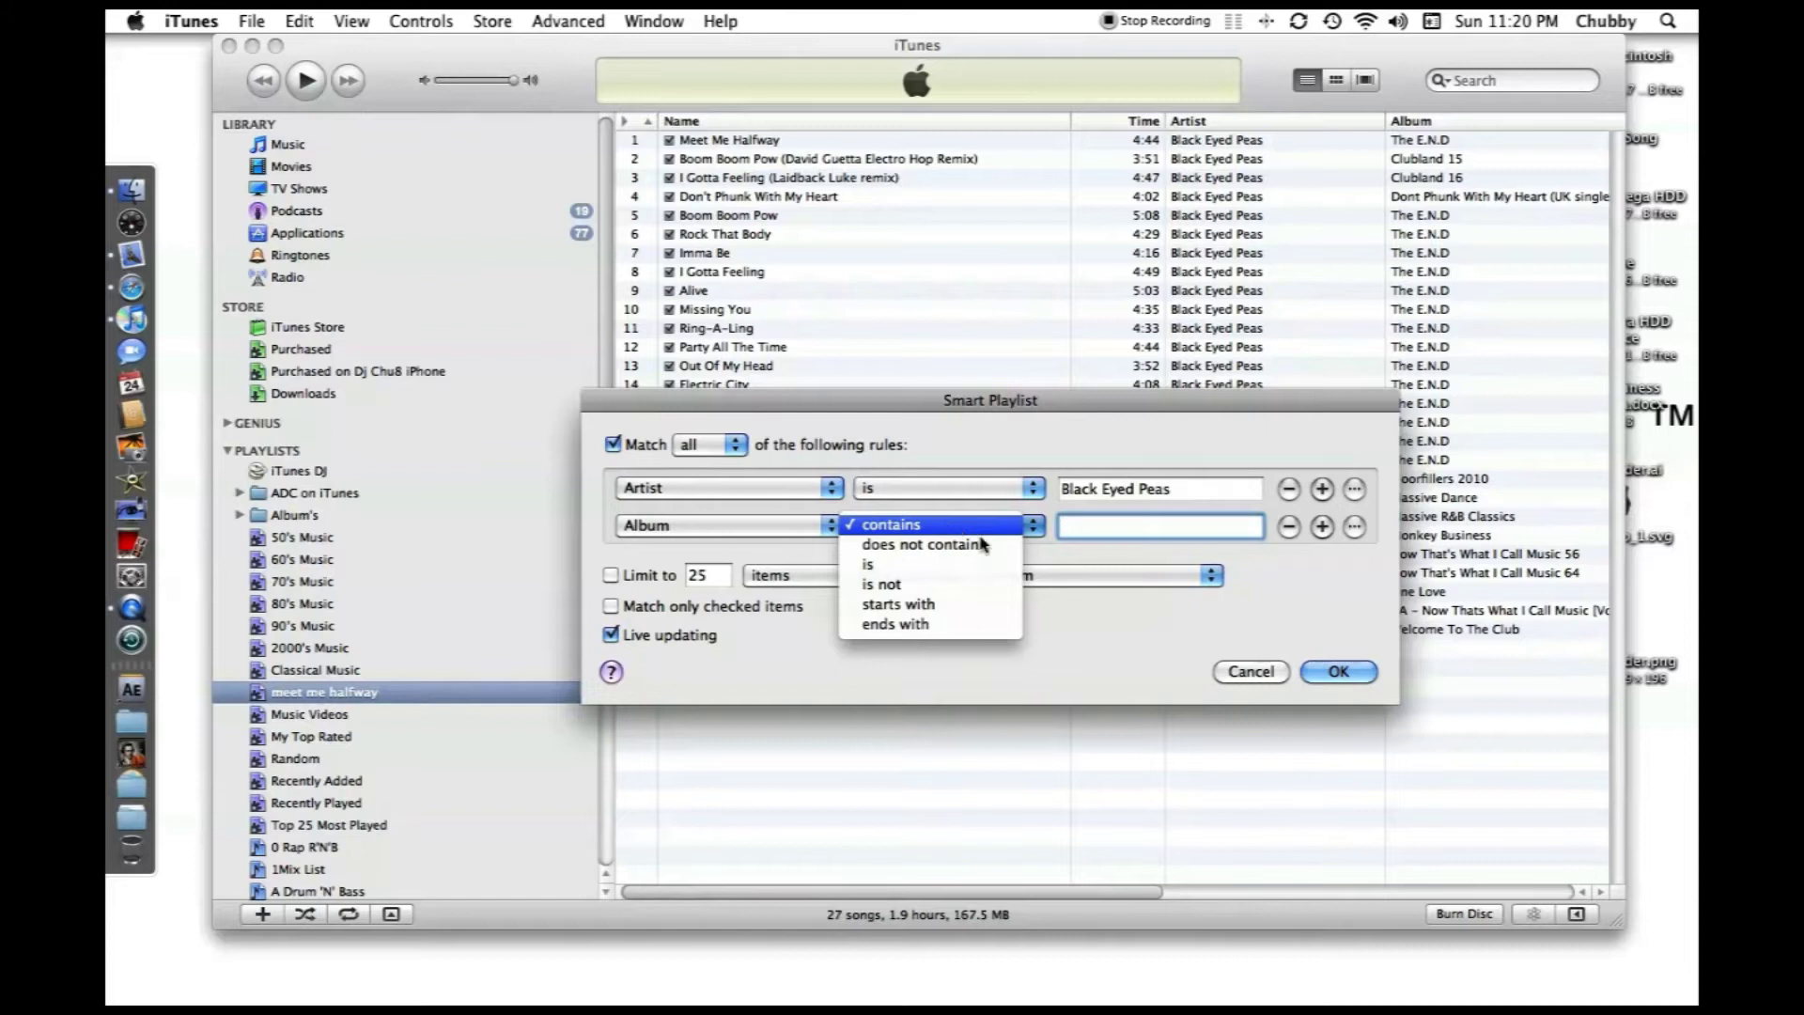
left_click(950, 545)
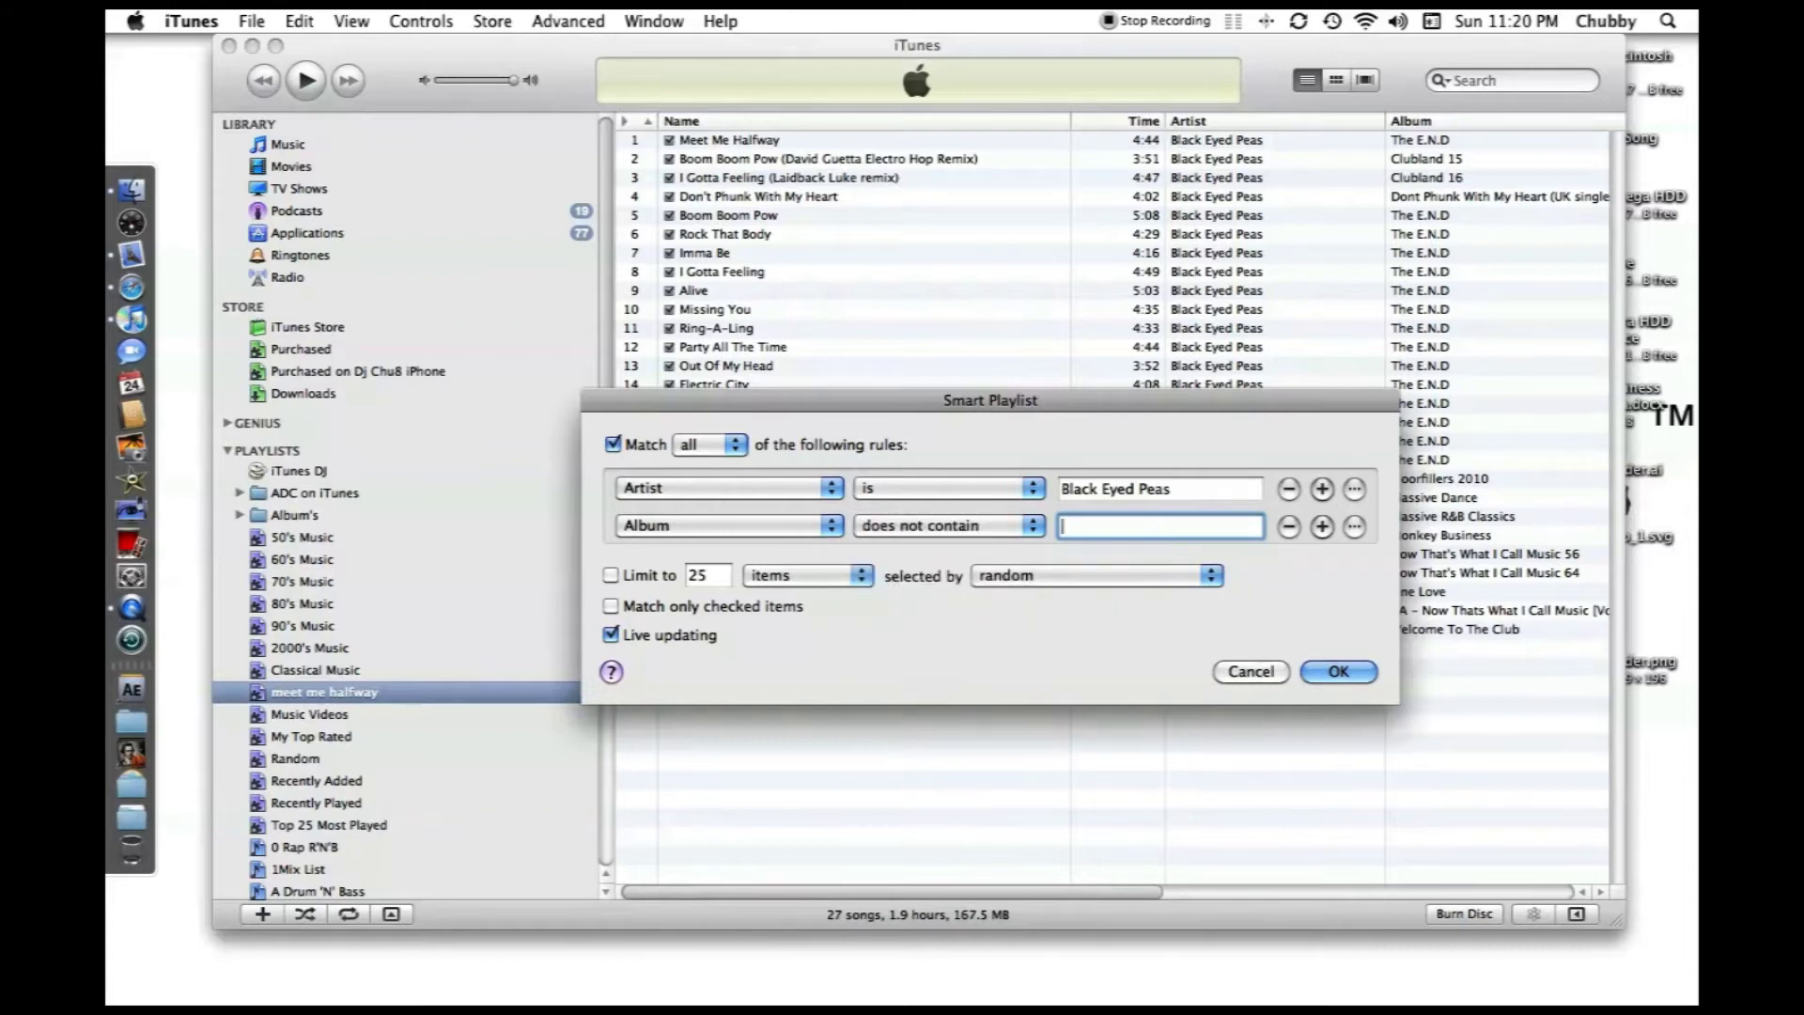
type("Clubland")
key("Return")
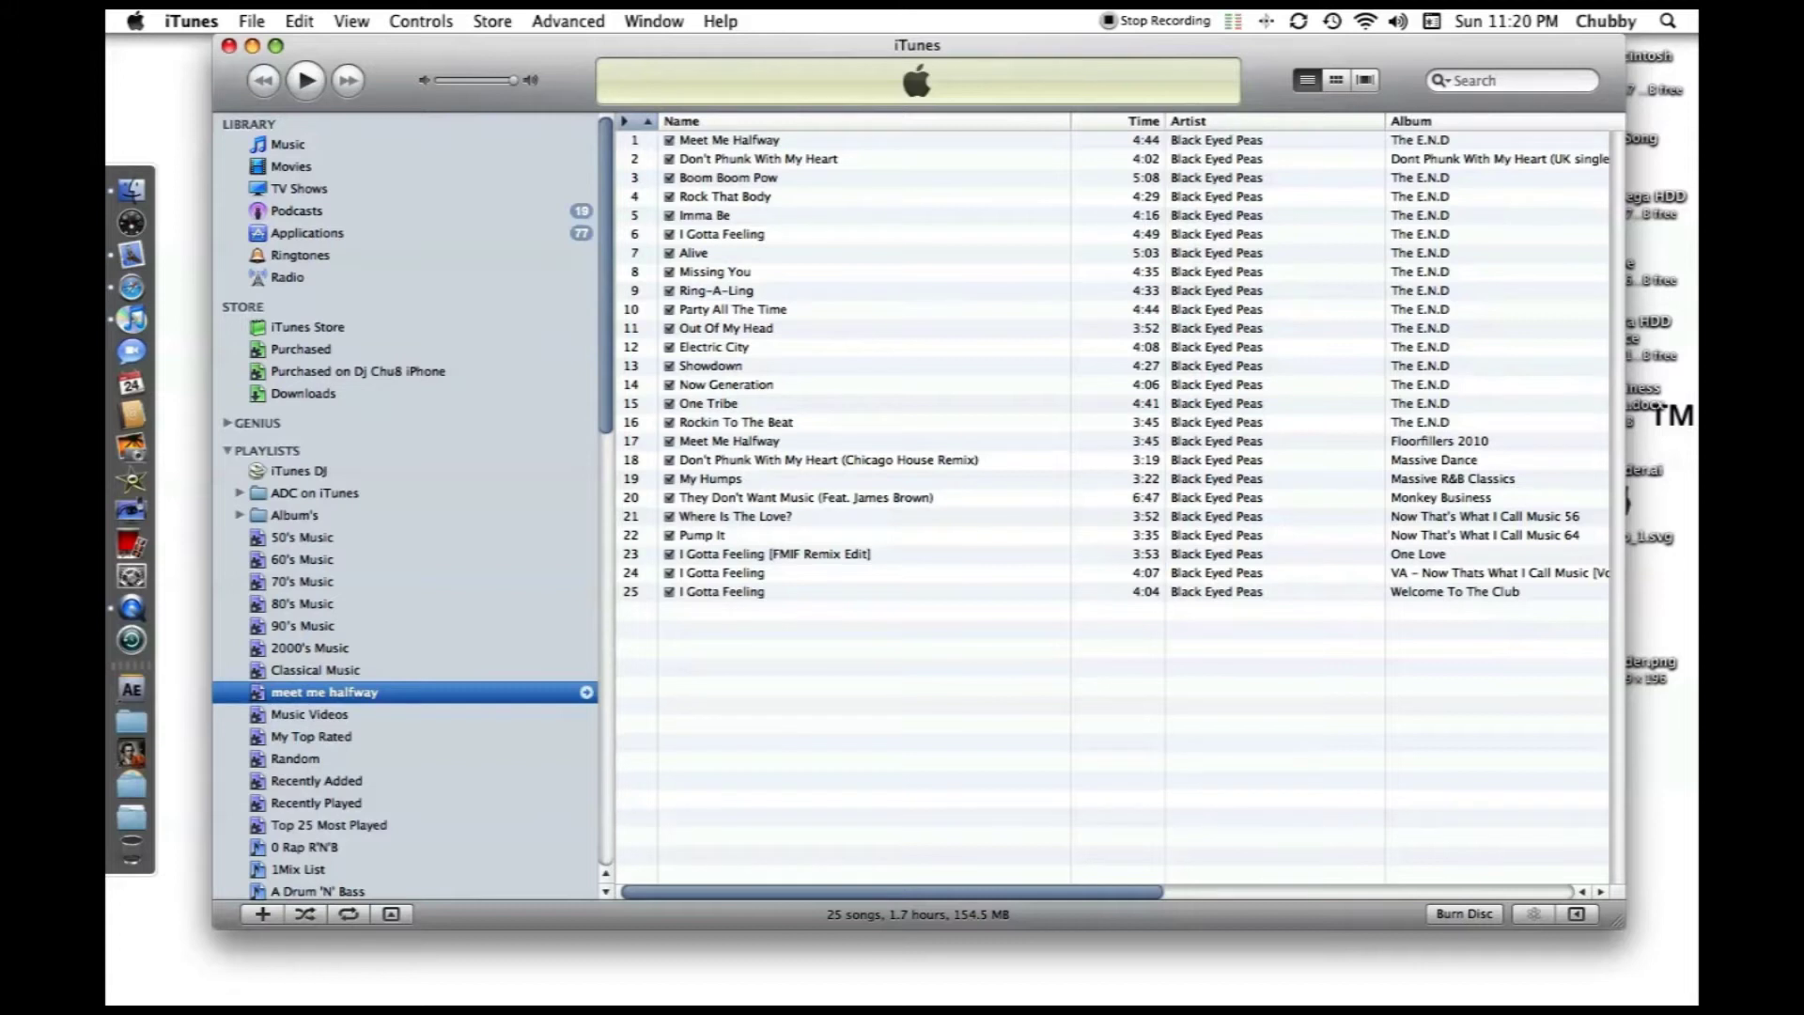
Step: Edit the meet me halfway smart playlist to add a third rule, Album does not contain "Floorfillers"
right_click(348, 691)
left_click(514, 726)
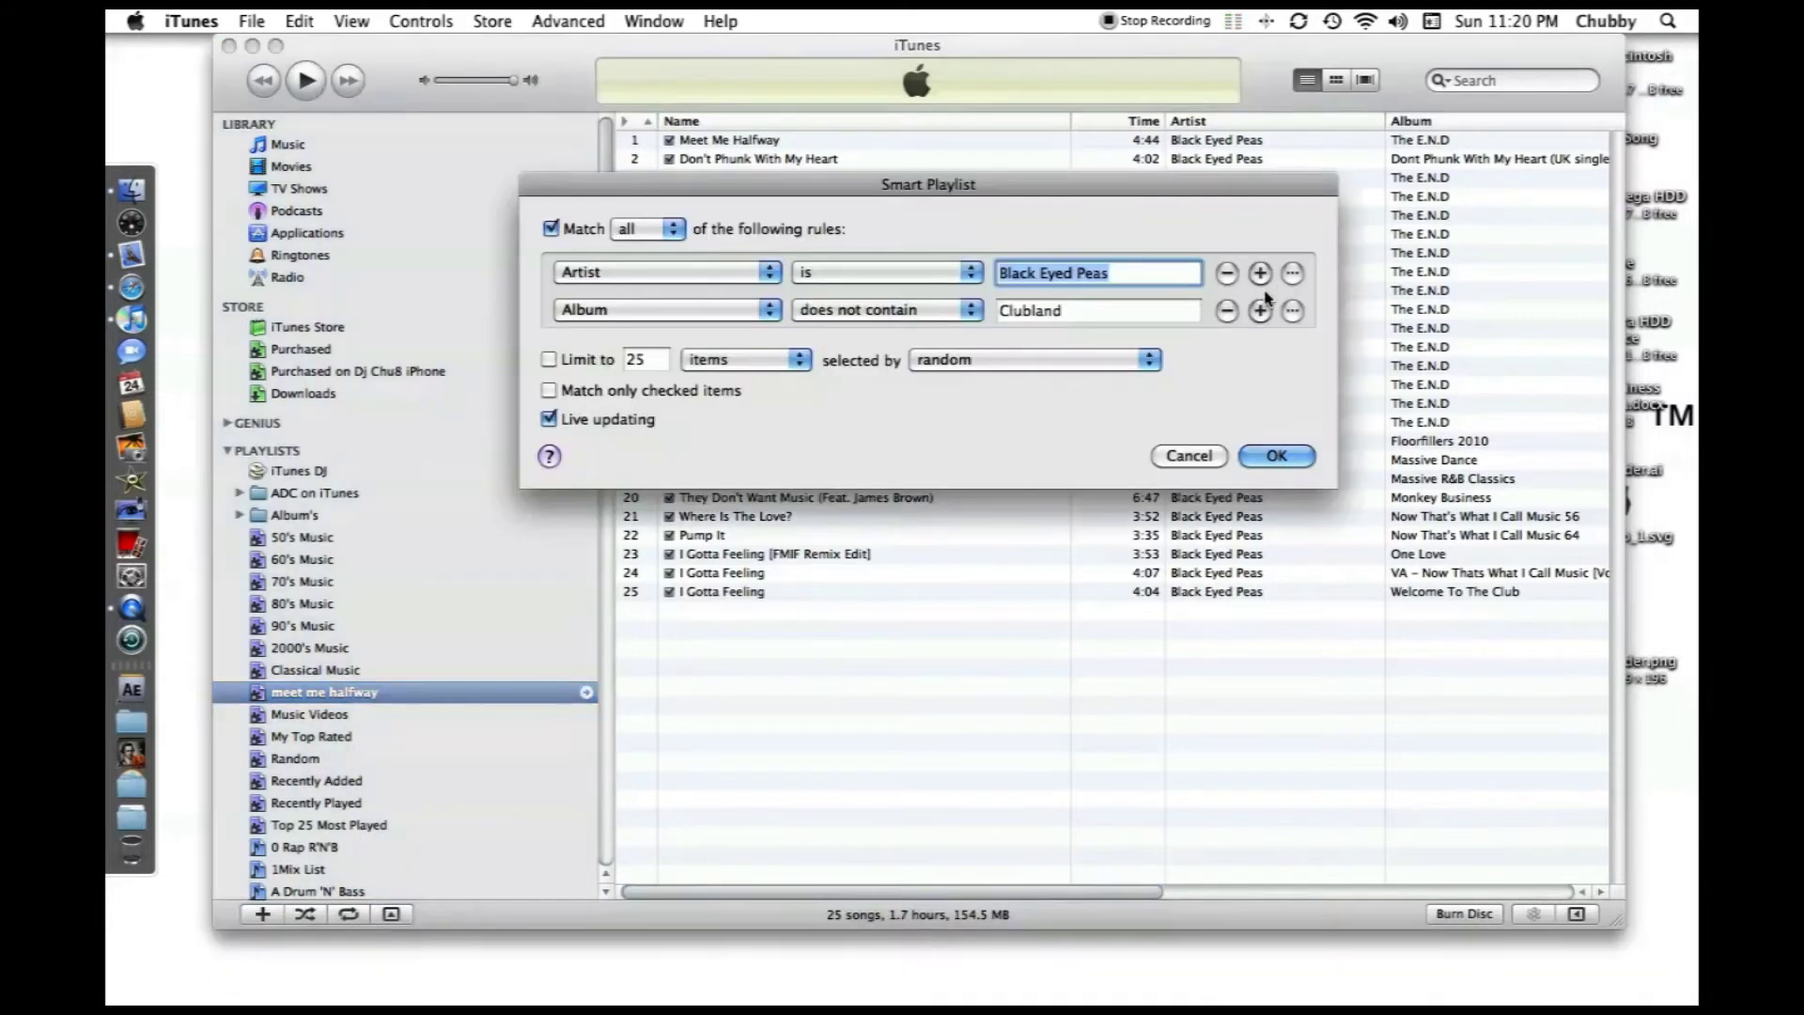
left_click(1260, 310)
left_click(685, 349)
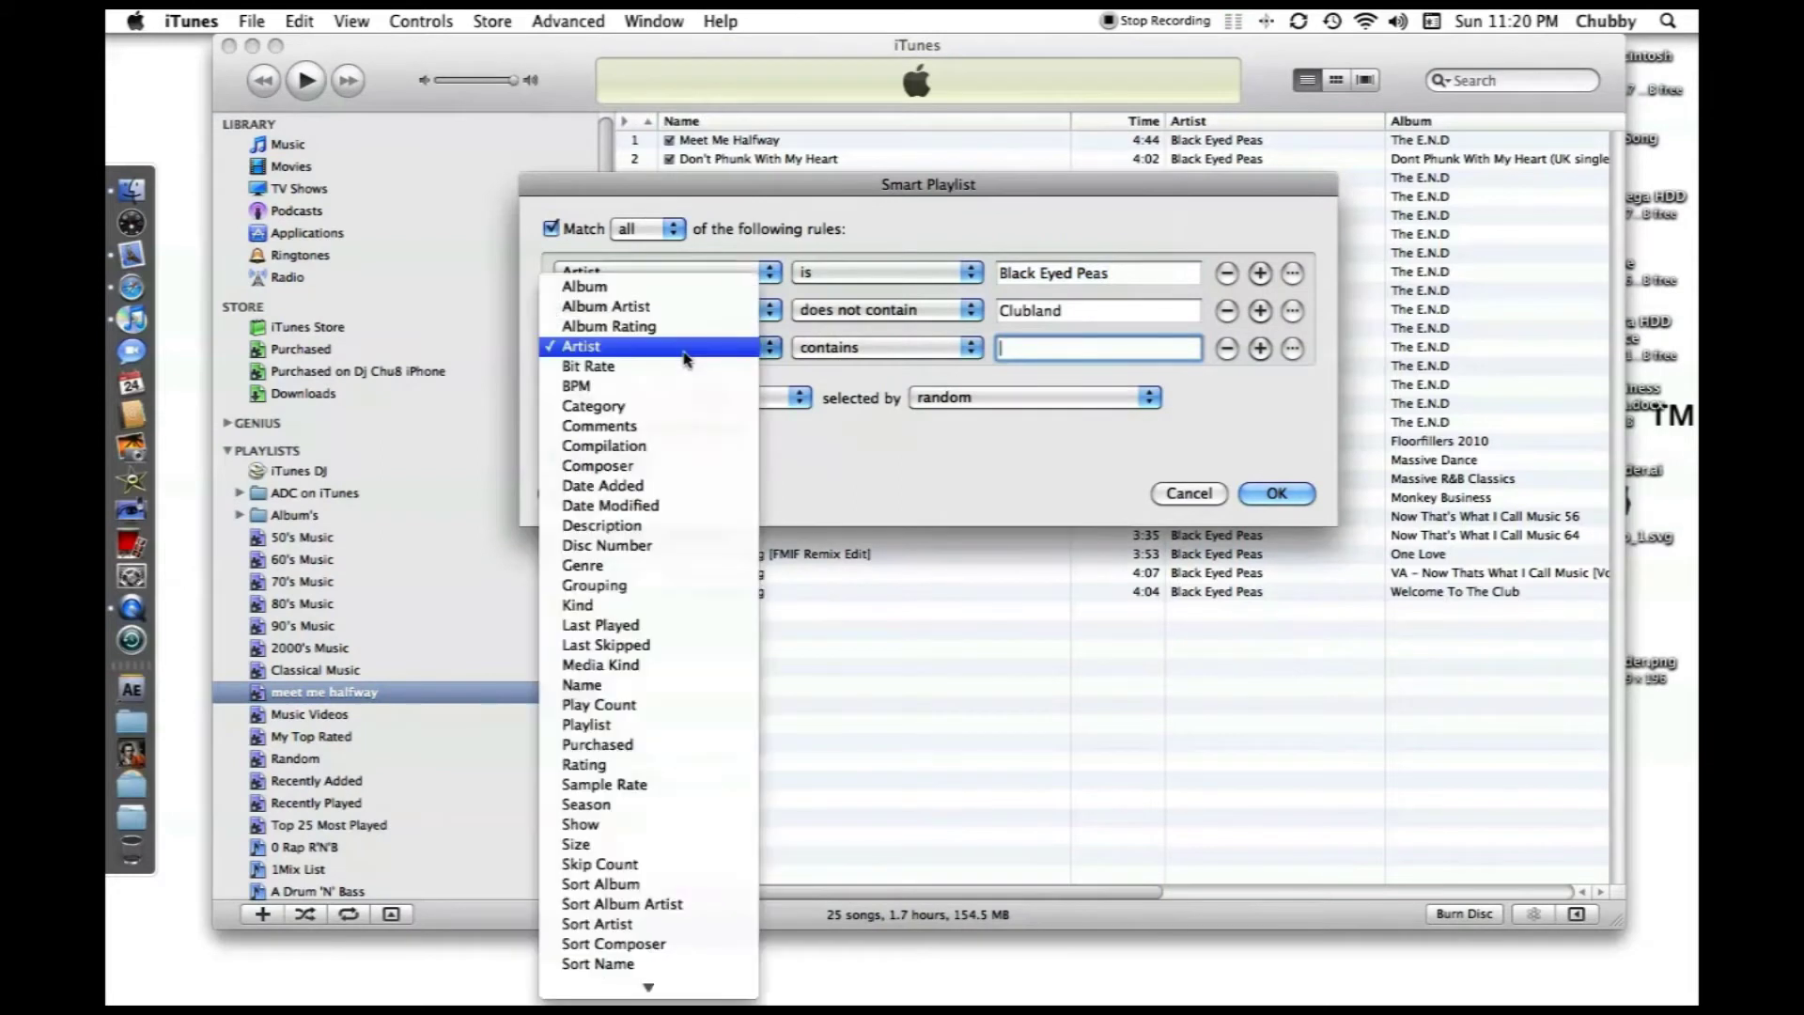
left_click(593, 285)
left_click(902, 348)
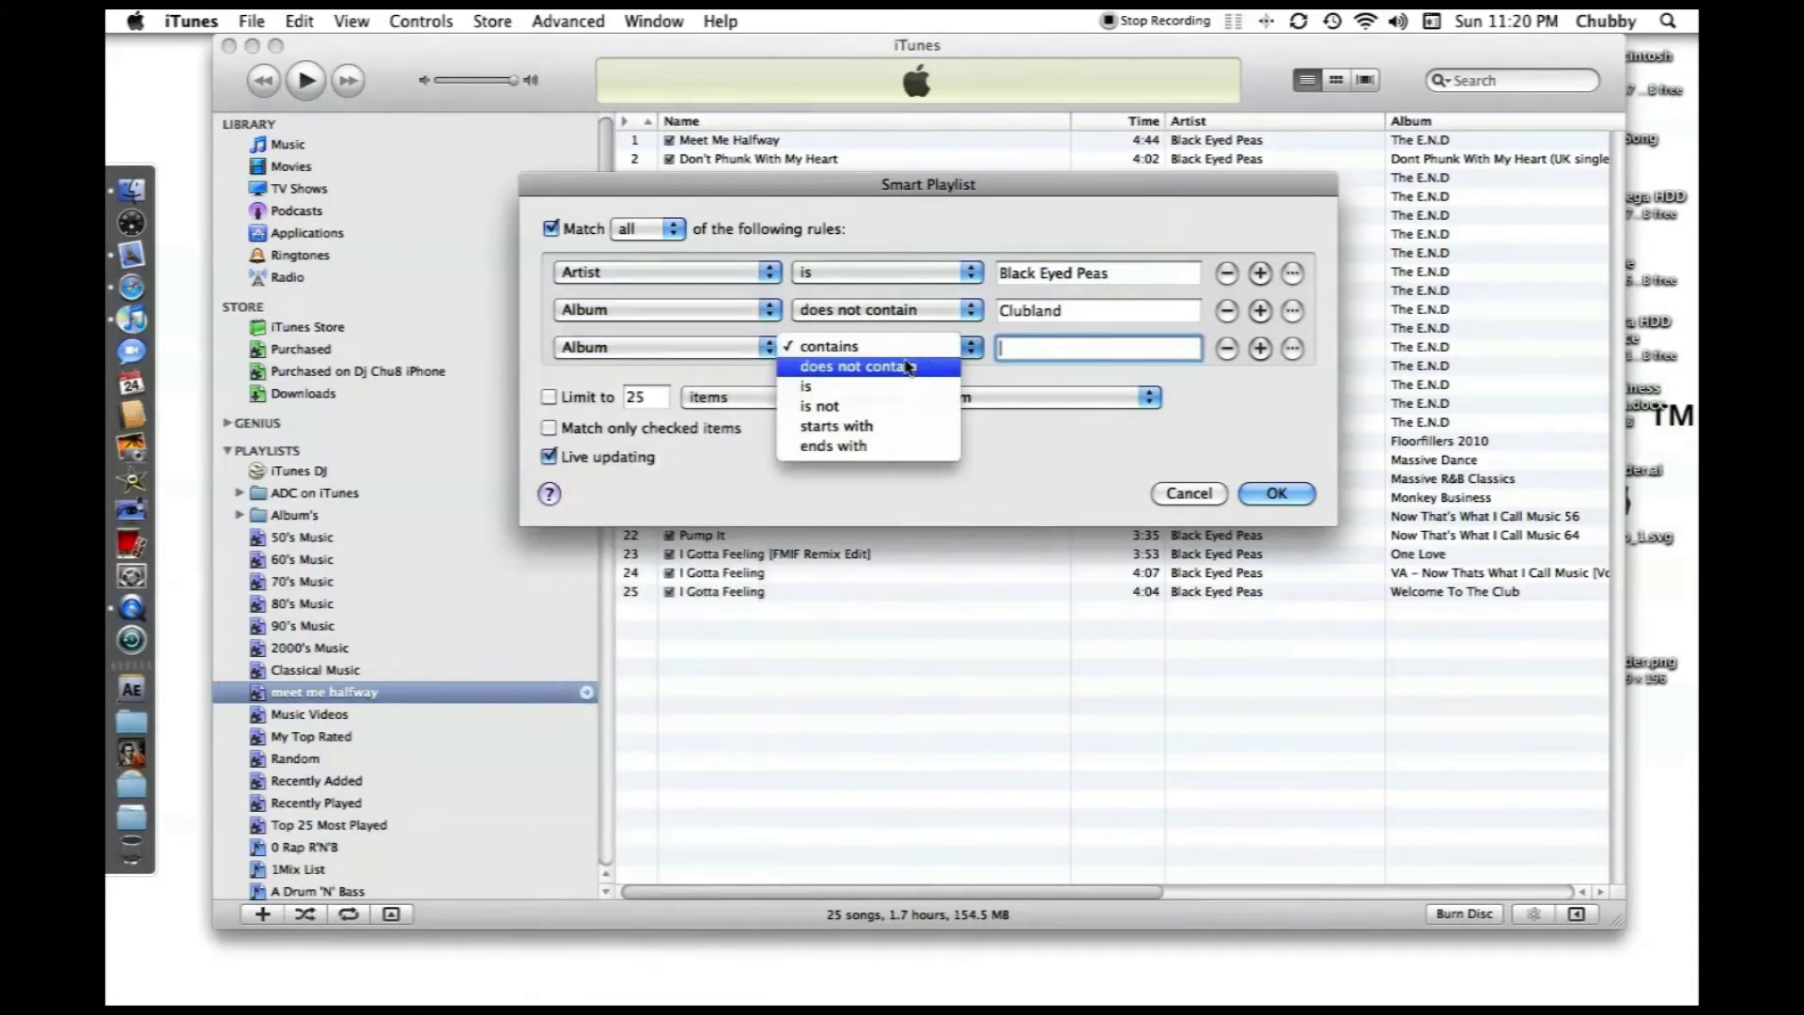
left_click(908, 367)
type("Floorfillers 08")
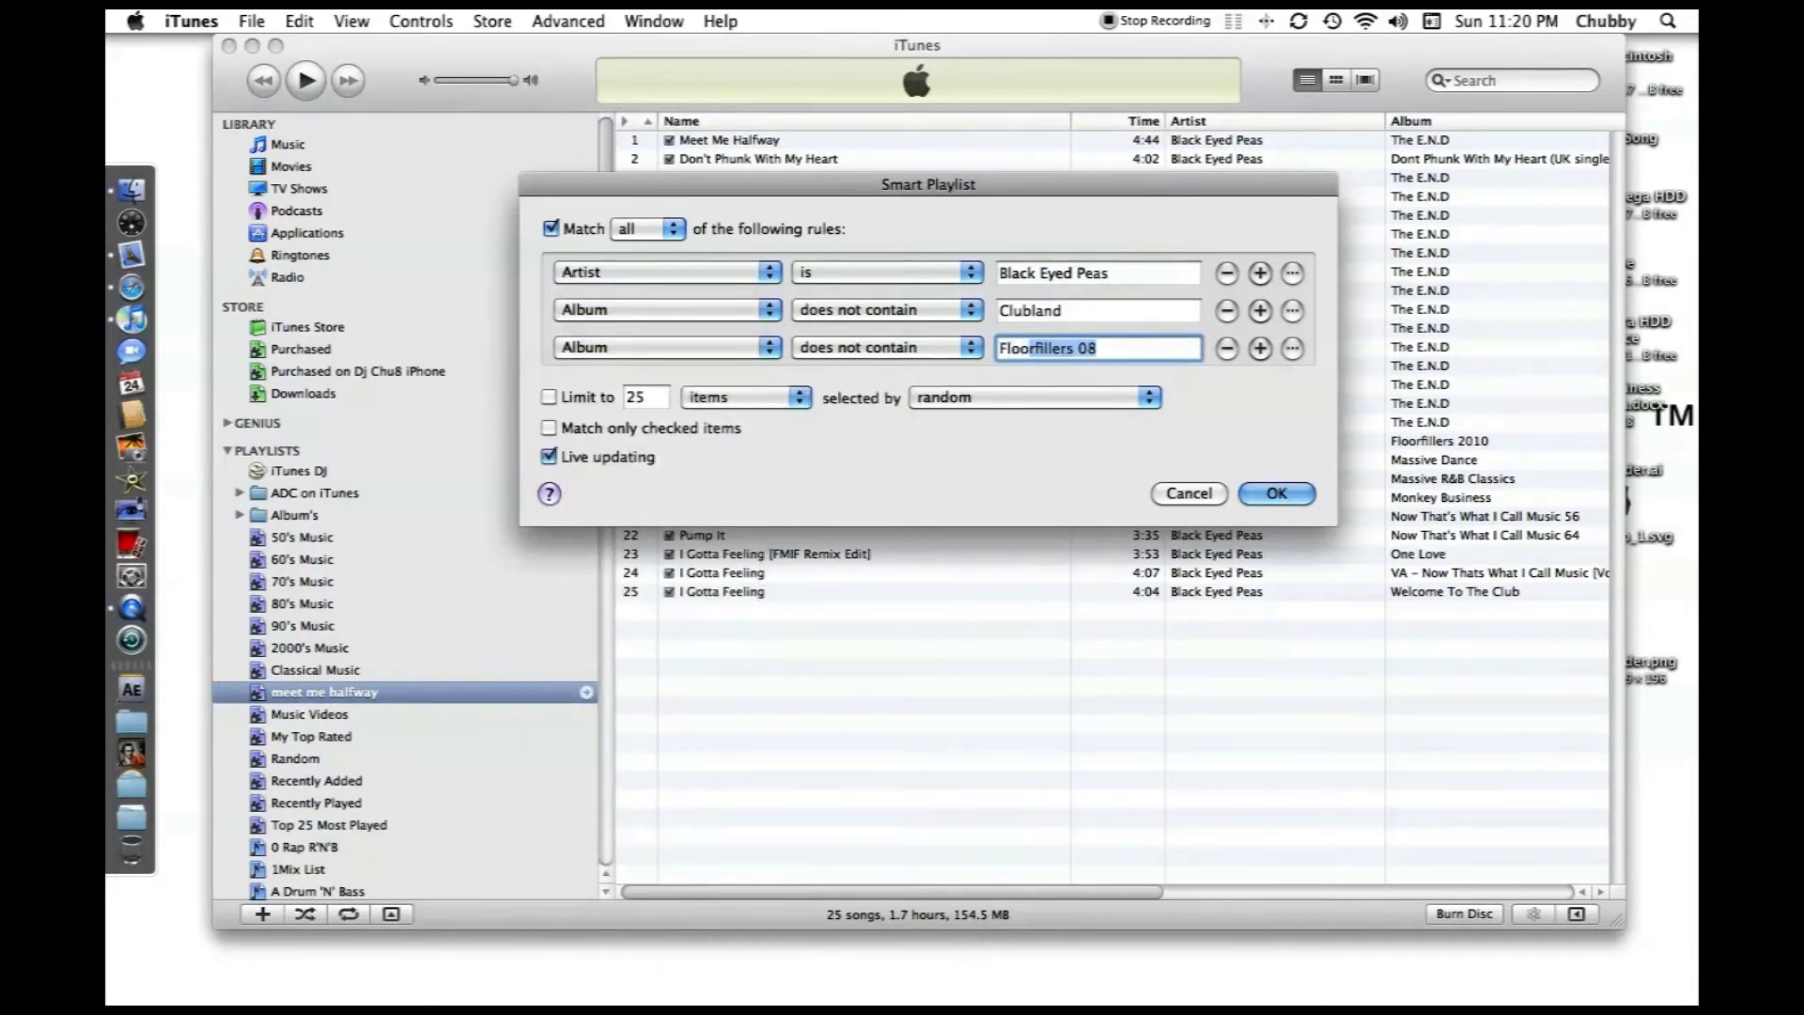
key("Right")
key("BackSpace")
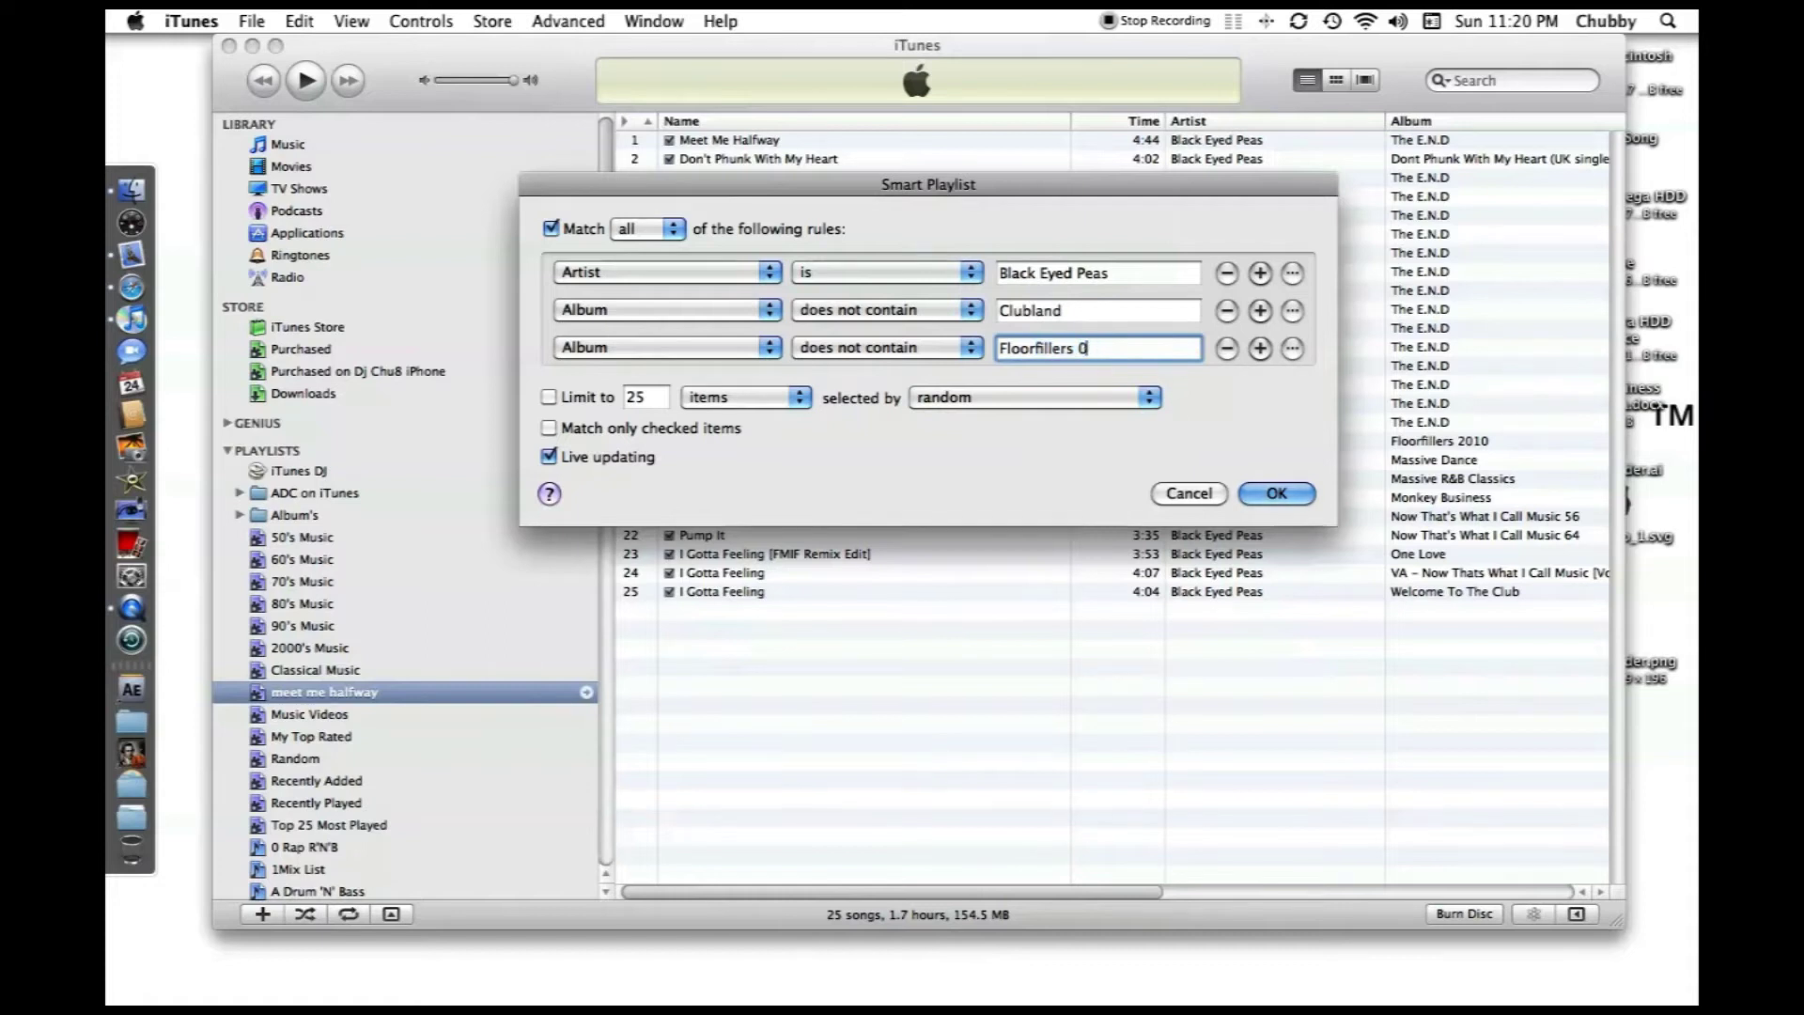
key("BackSpace")
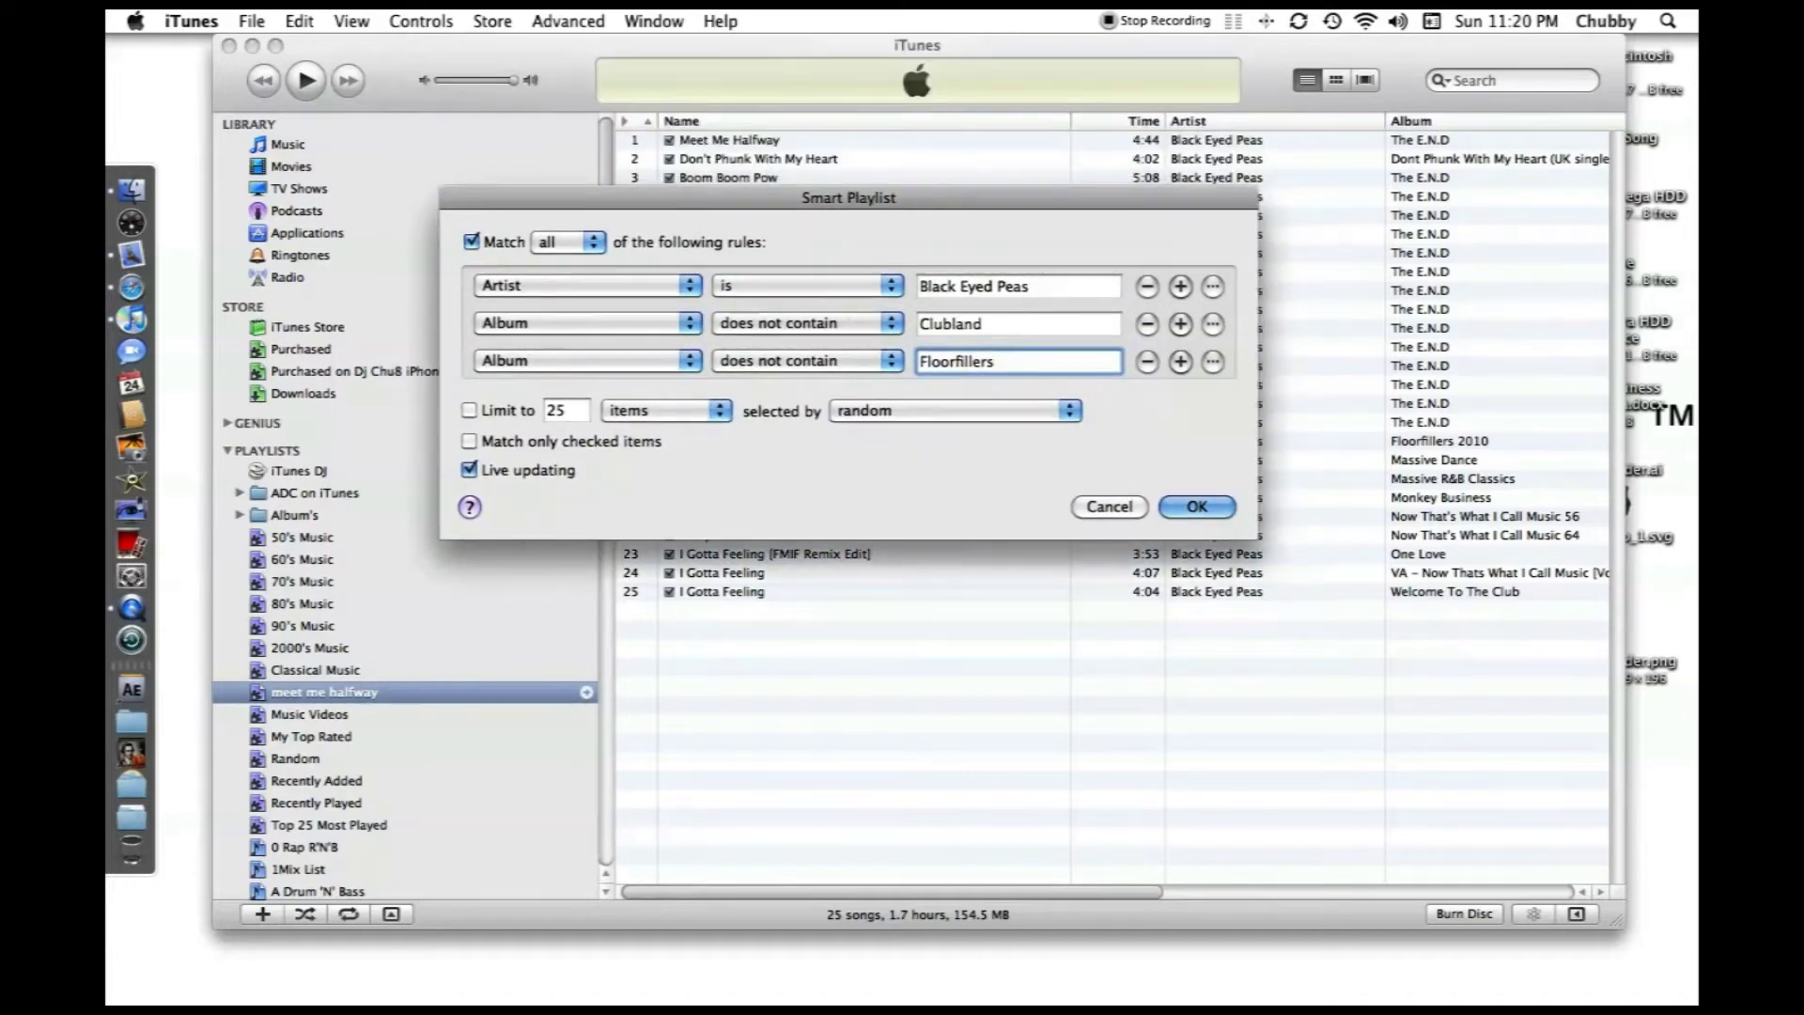
Step: Add a fourth rule, Album does not contain "One Love", and apply the smart playlist changes
left_click(1218, 359)
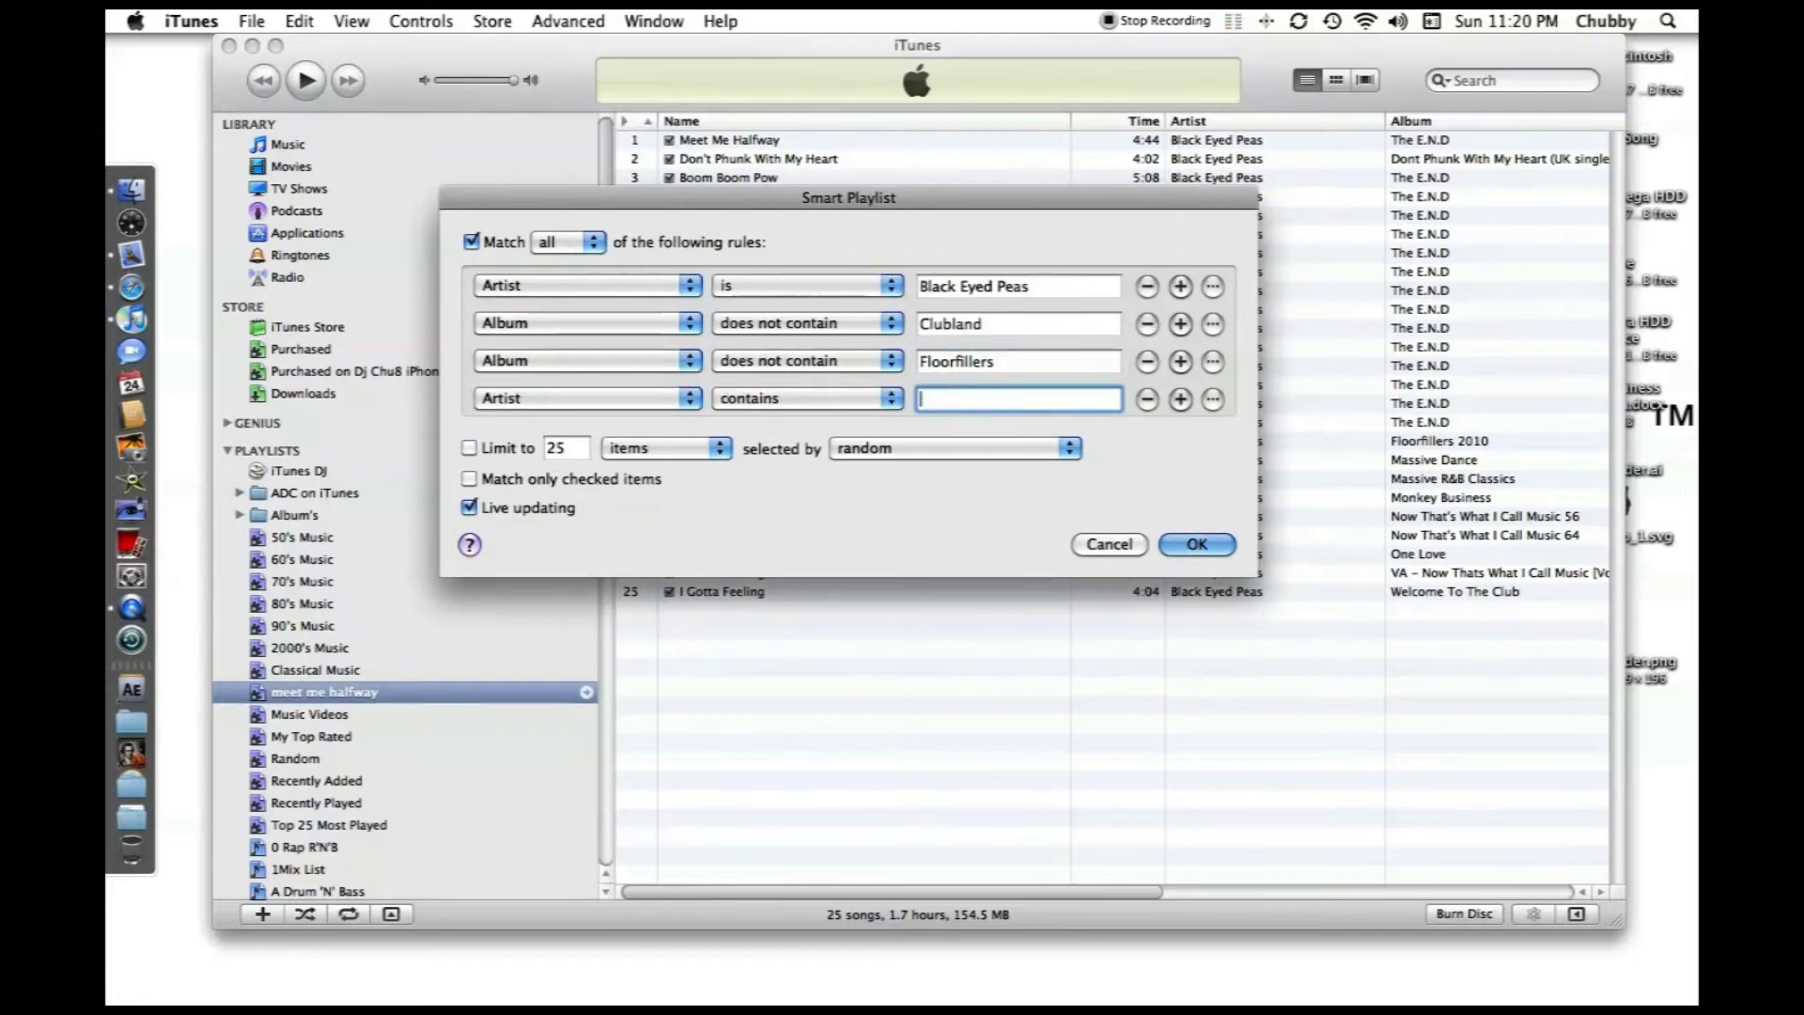
left_click(563, 397)
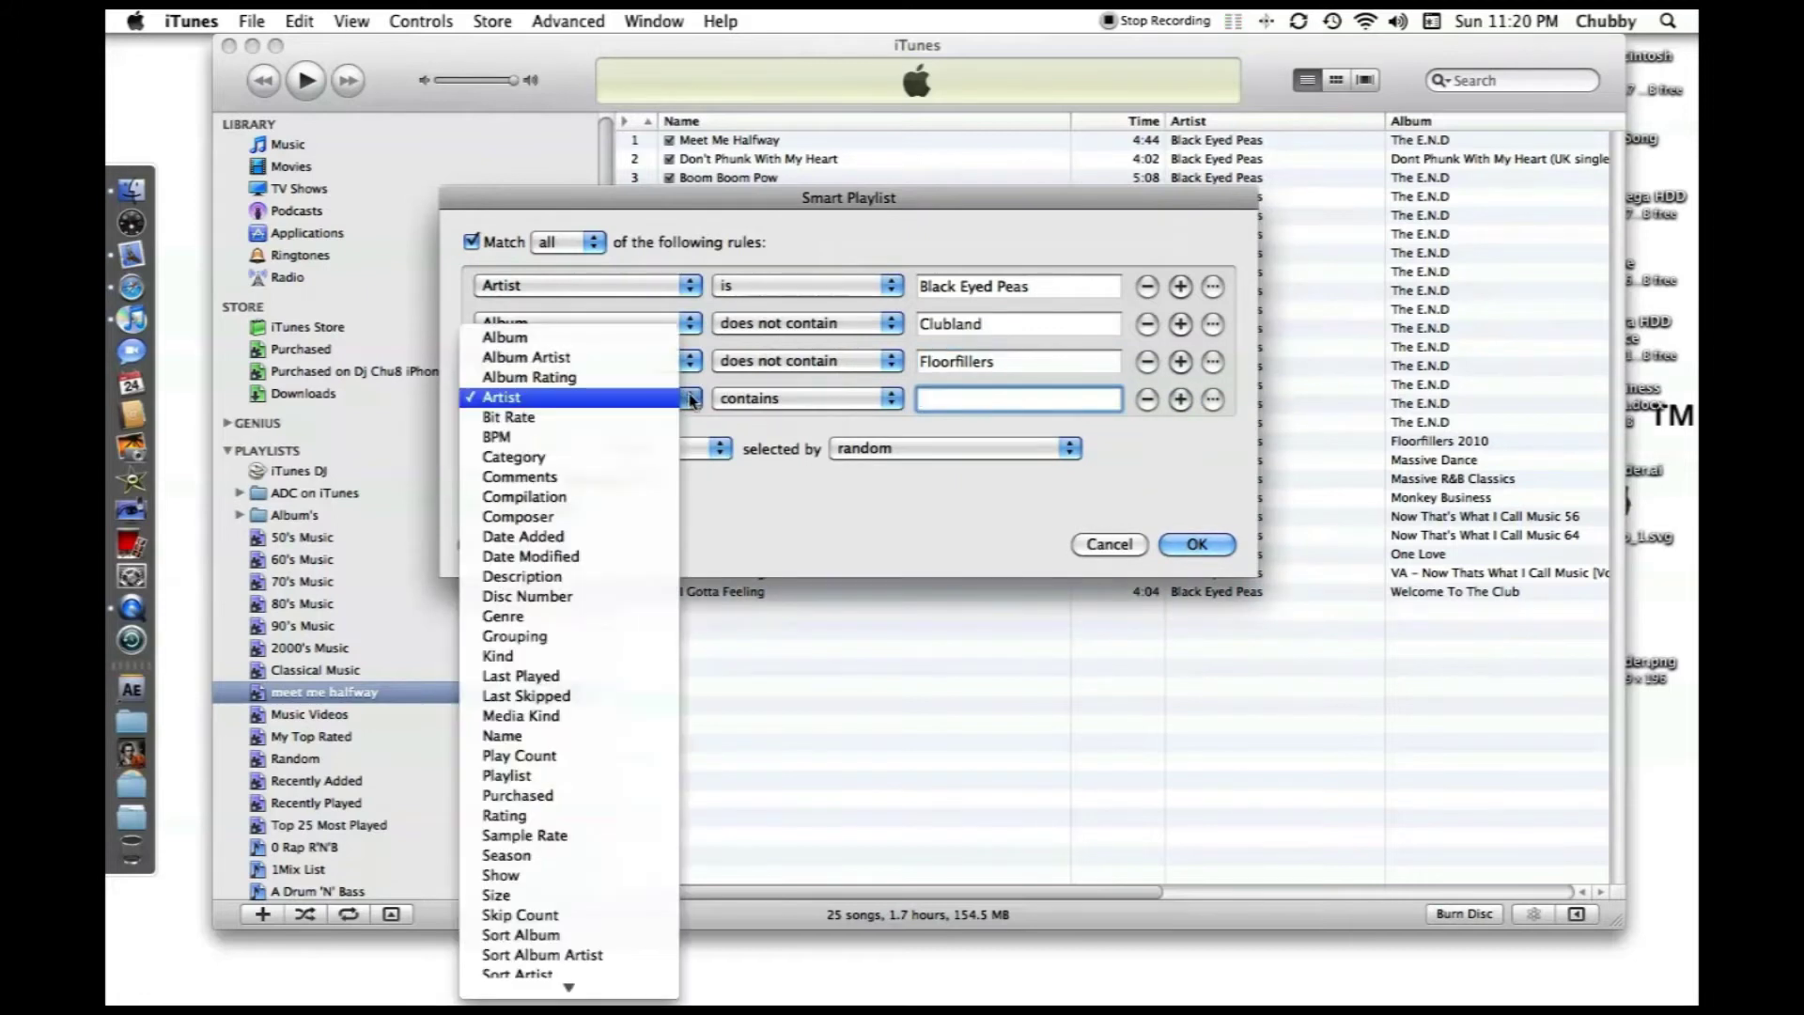
left_click(550, 339)
left_click(862, 399)
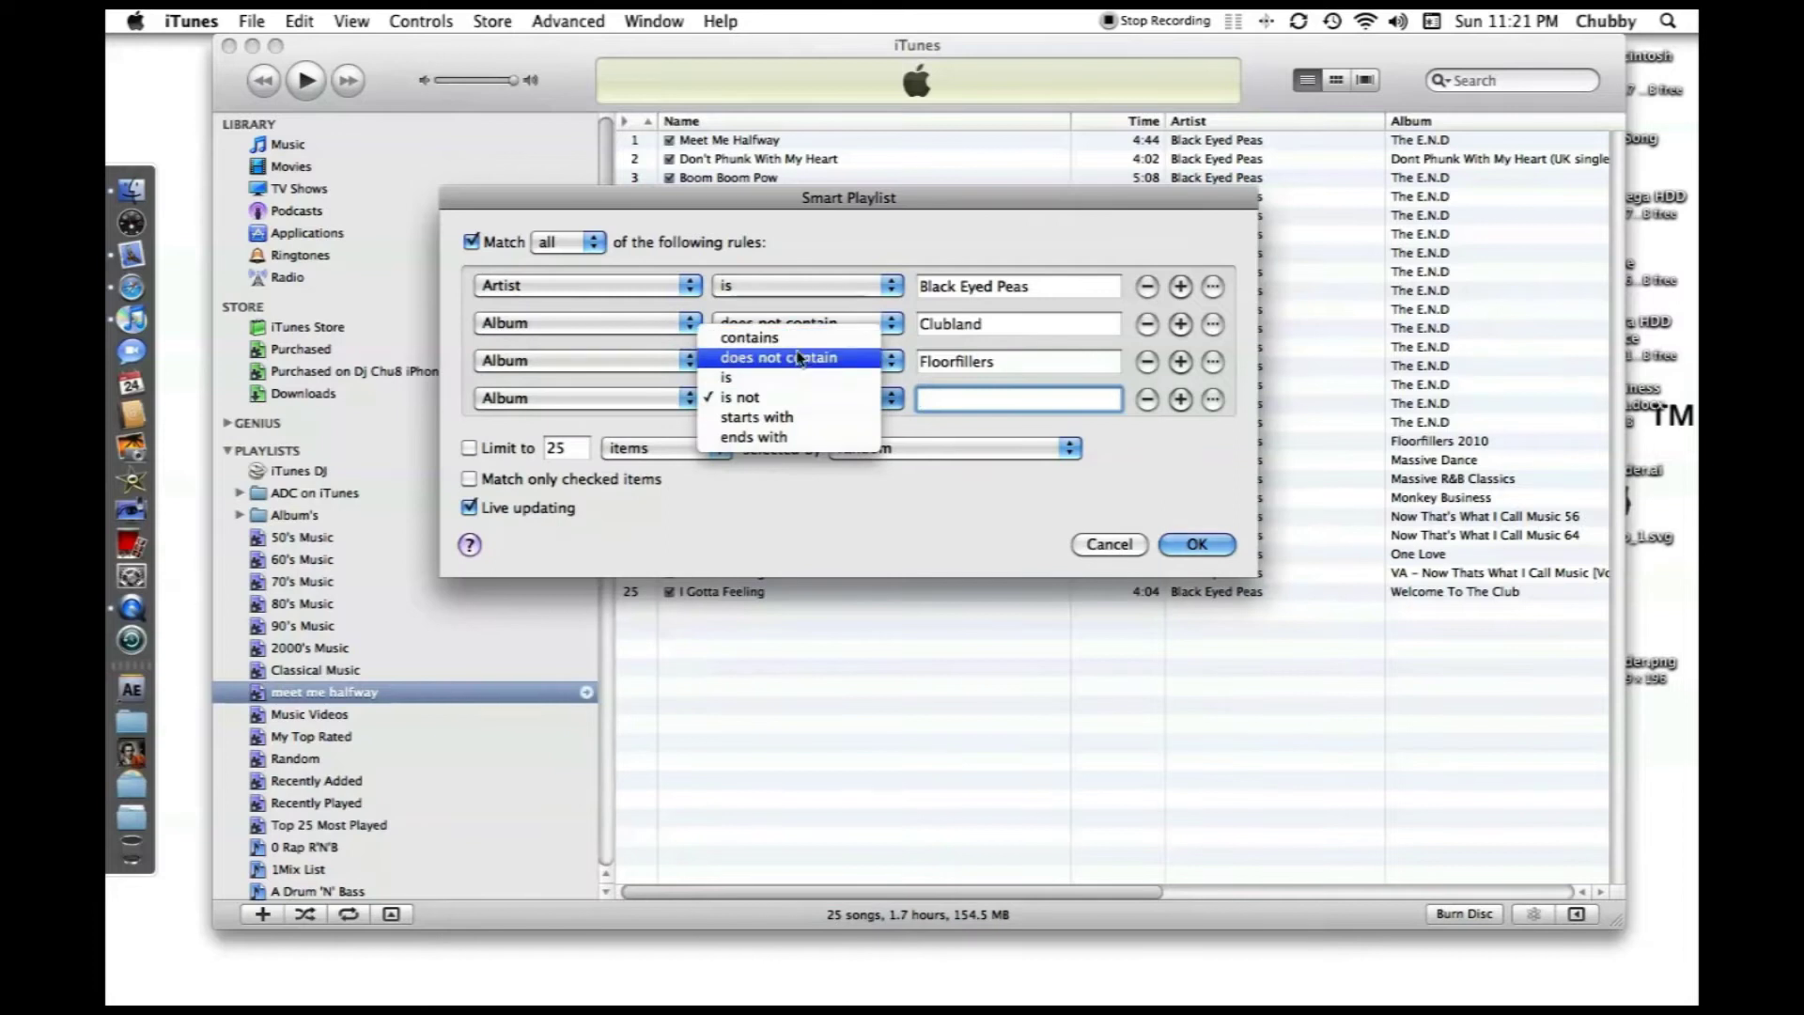
left_click(799, 358)
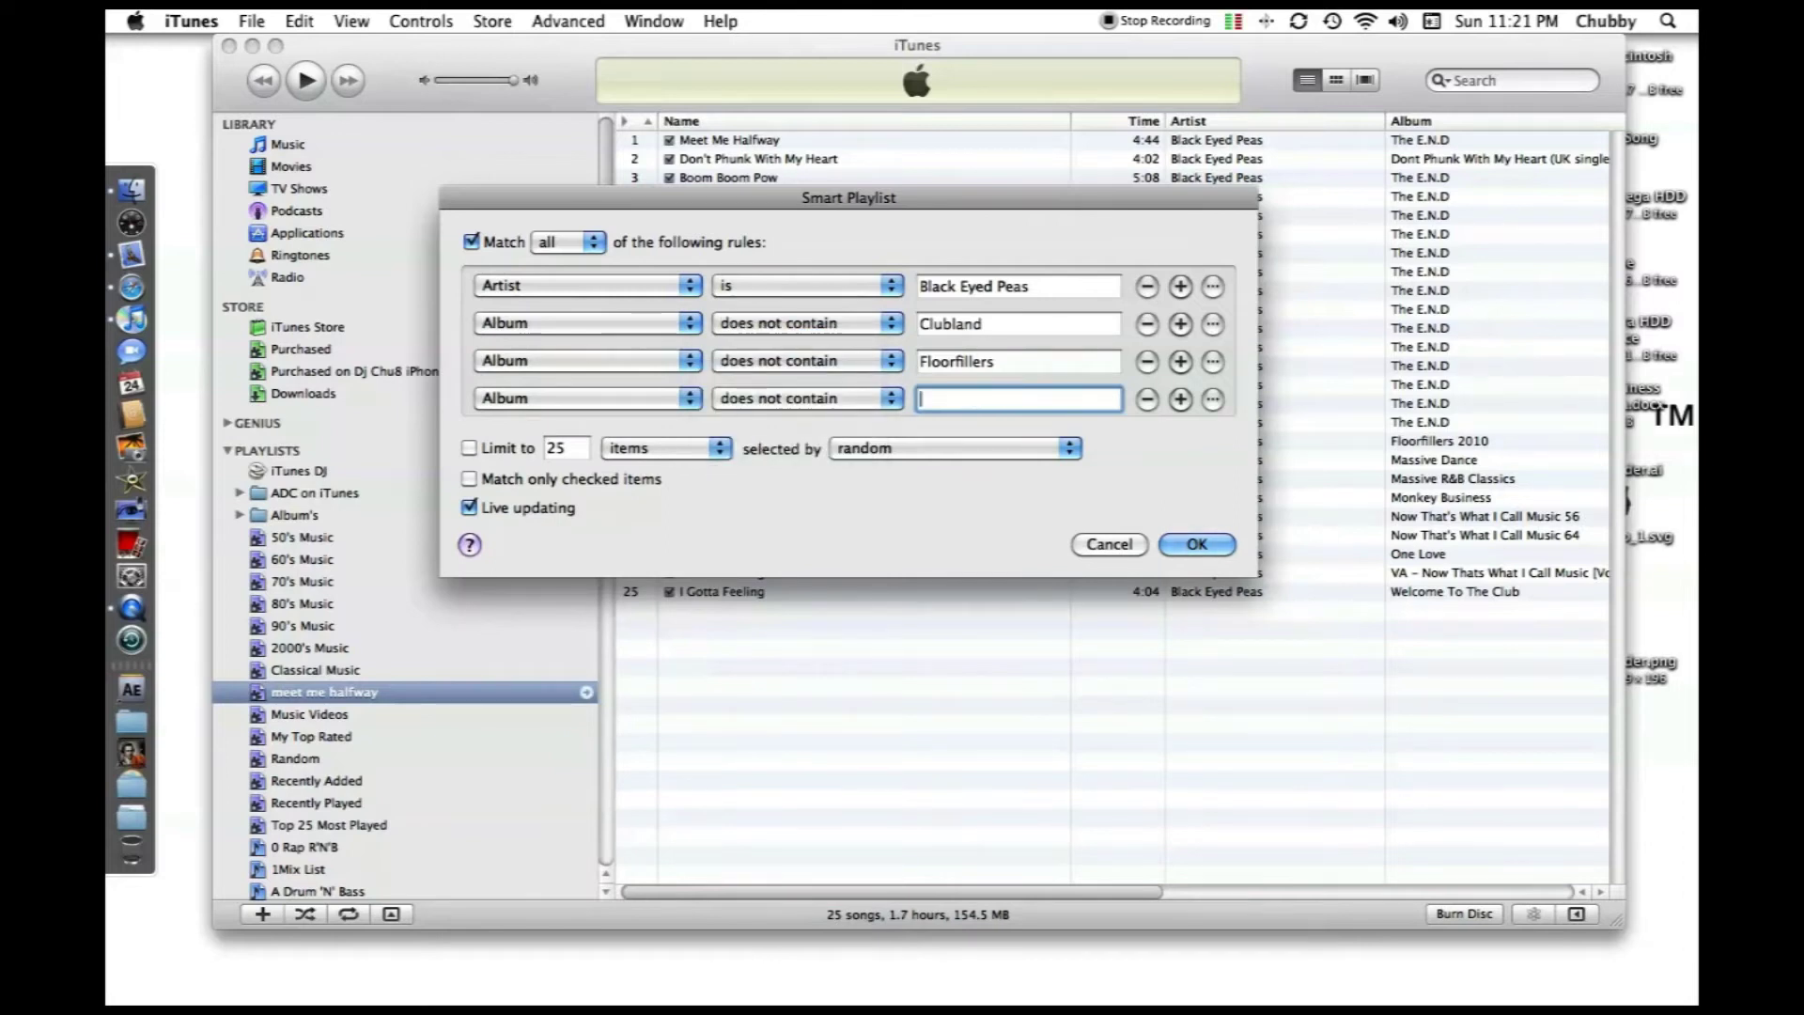
type("One Love")
key("Return")
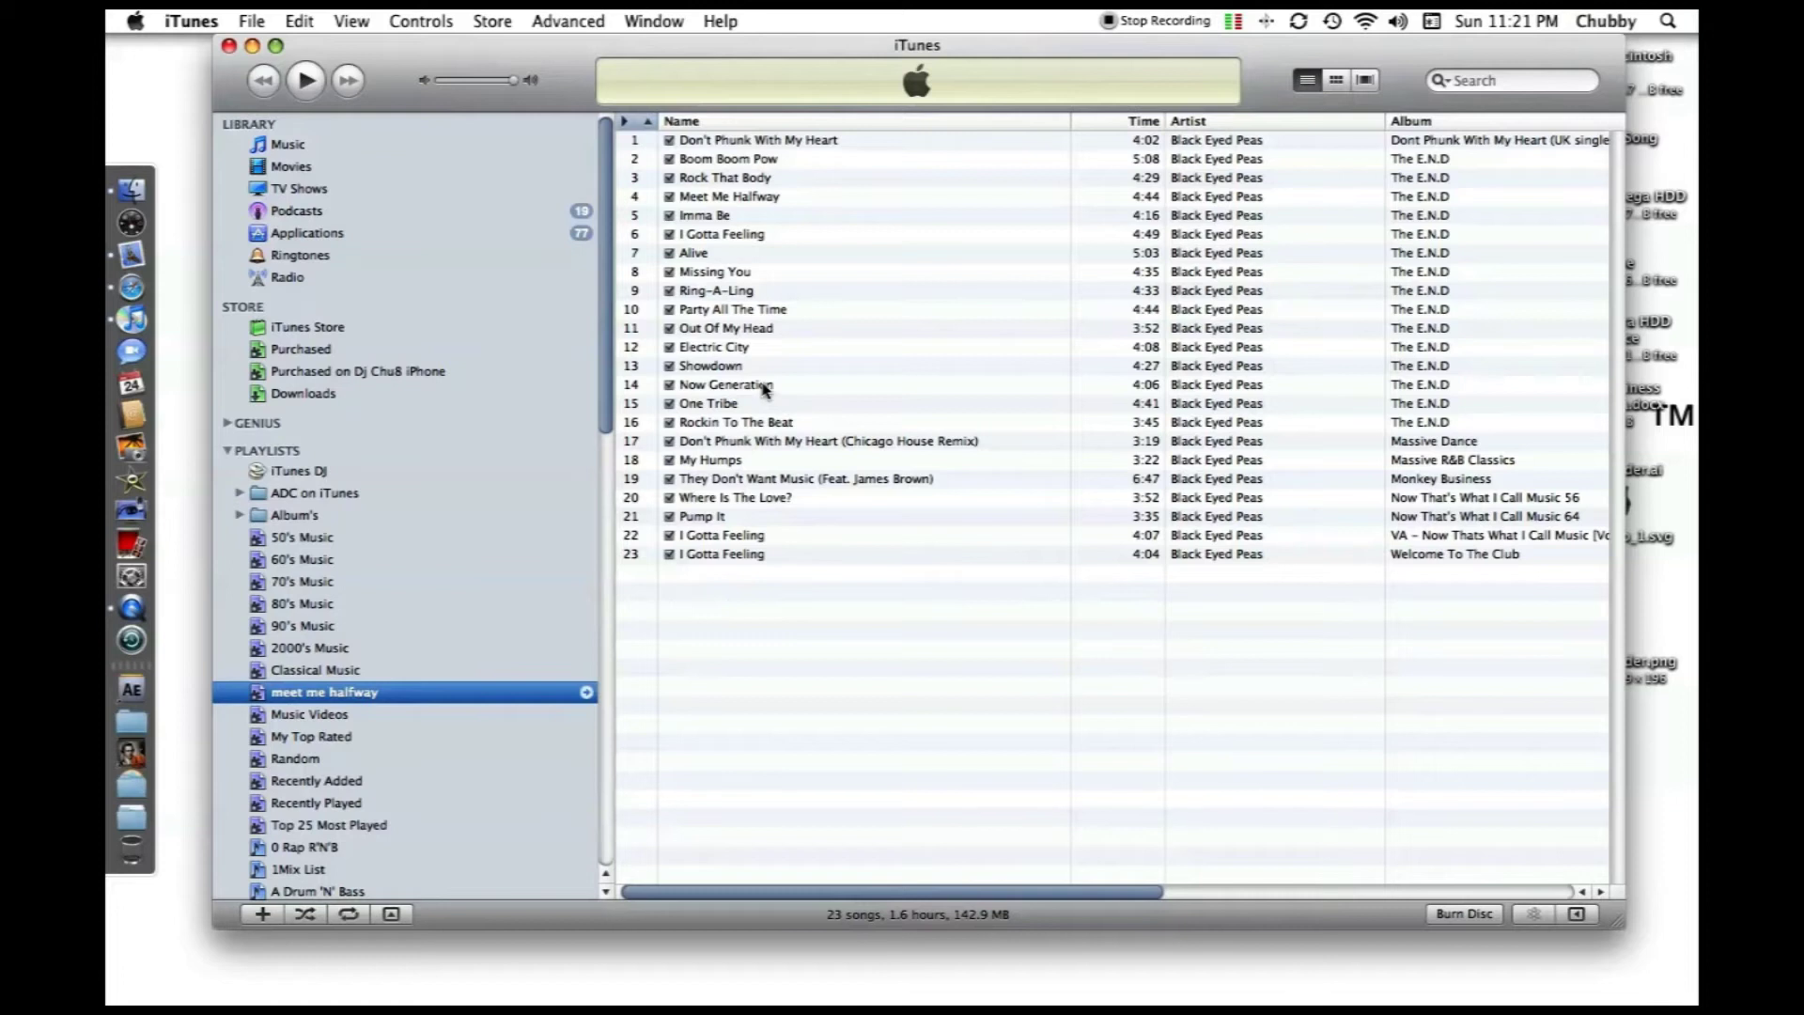
Step: Sort the playlist's songs by name and select Don't Phunk With My Heart (Chicago House Remix)
left_click(725, 536)
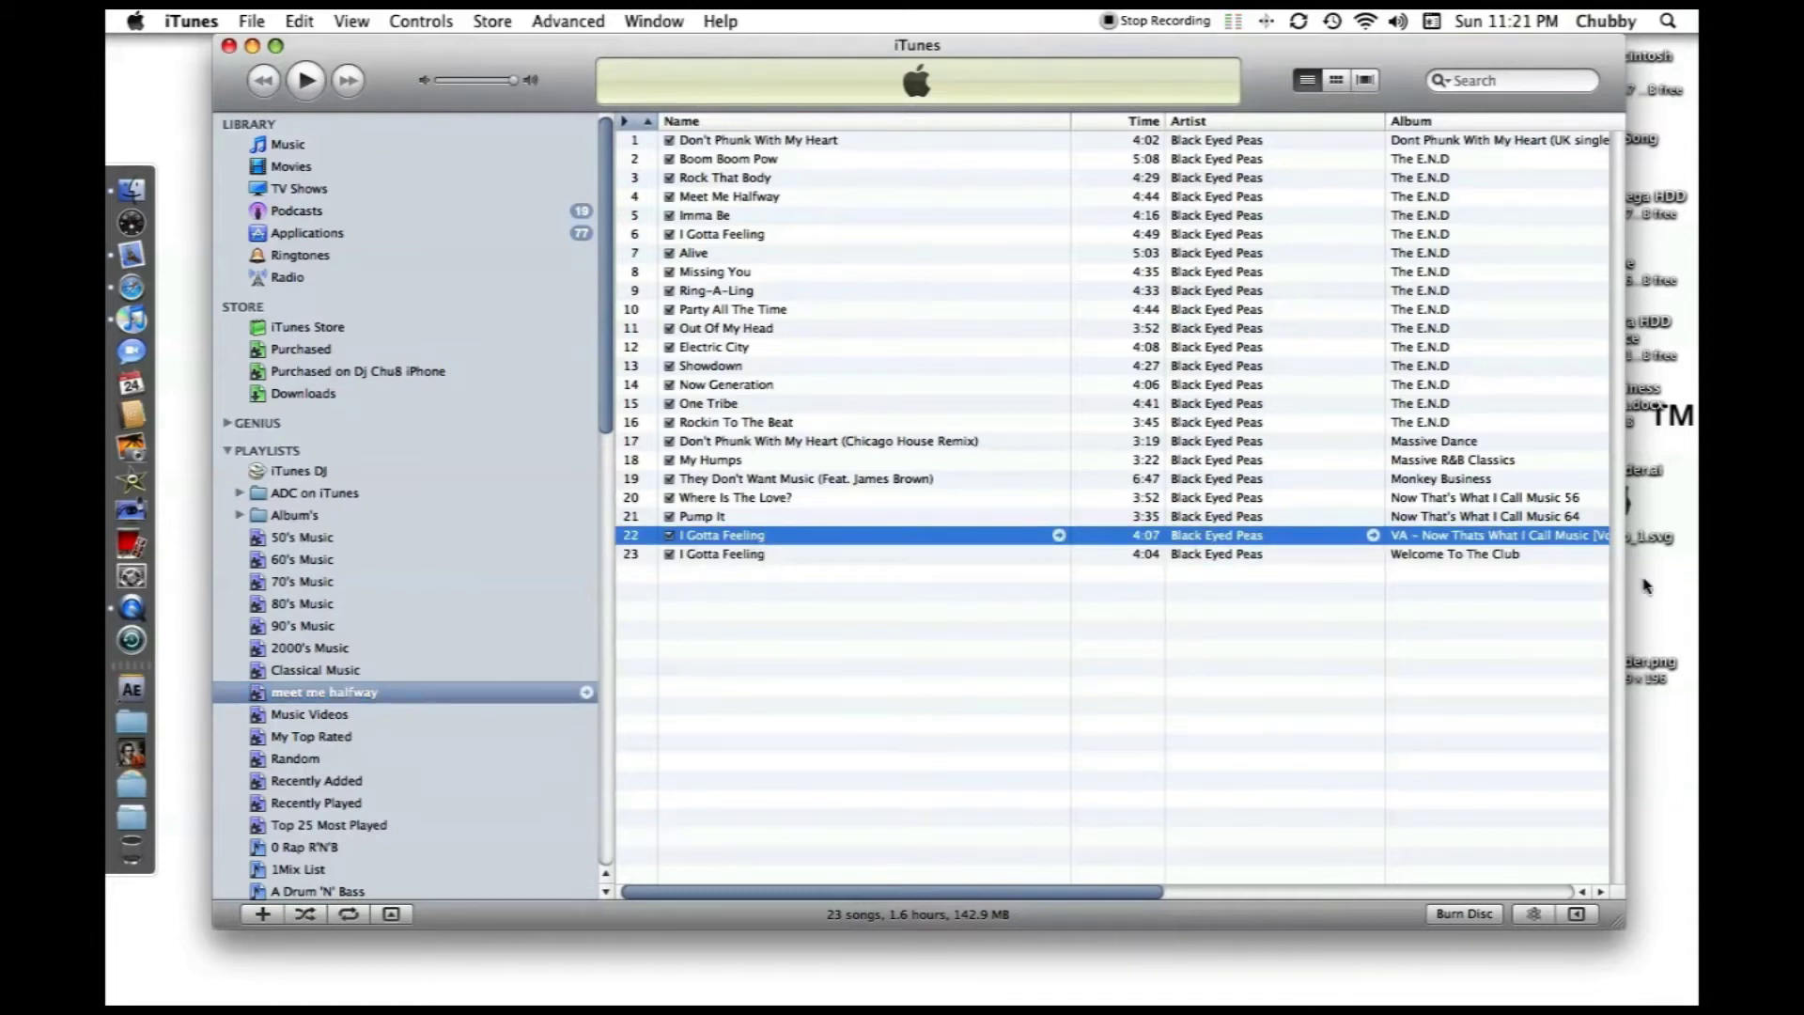
left_click(737, 557)
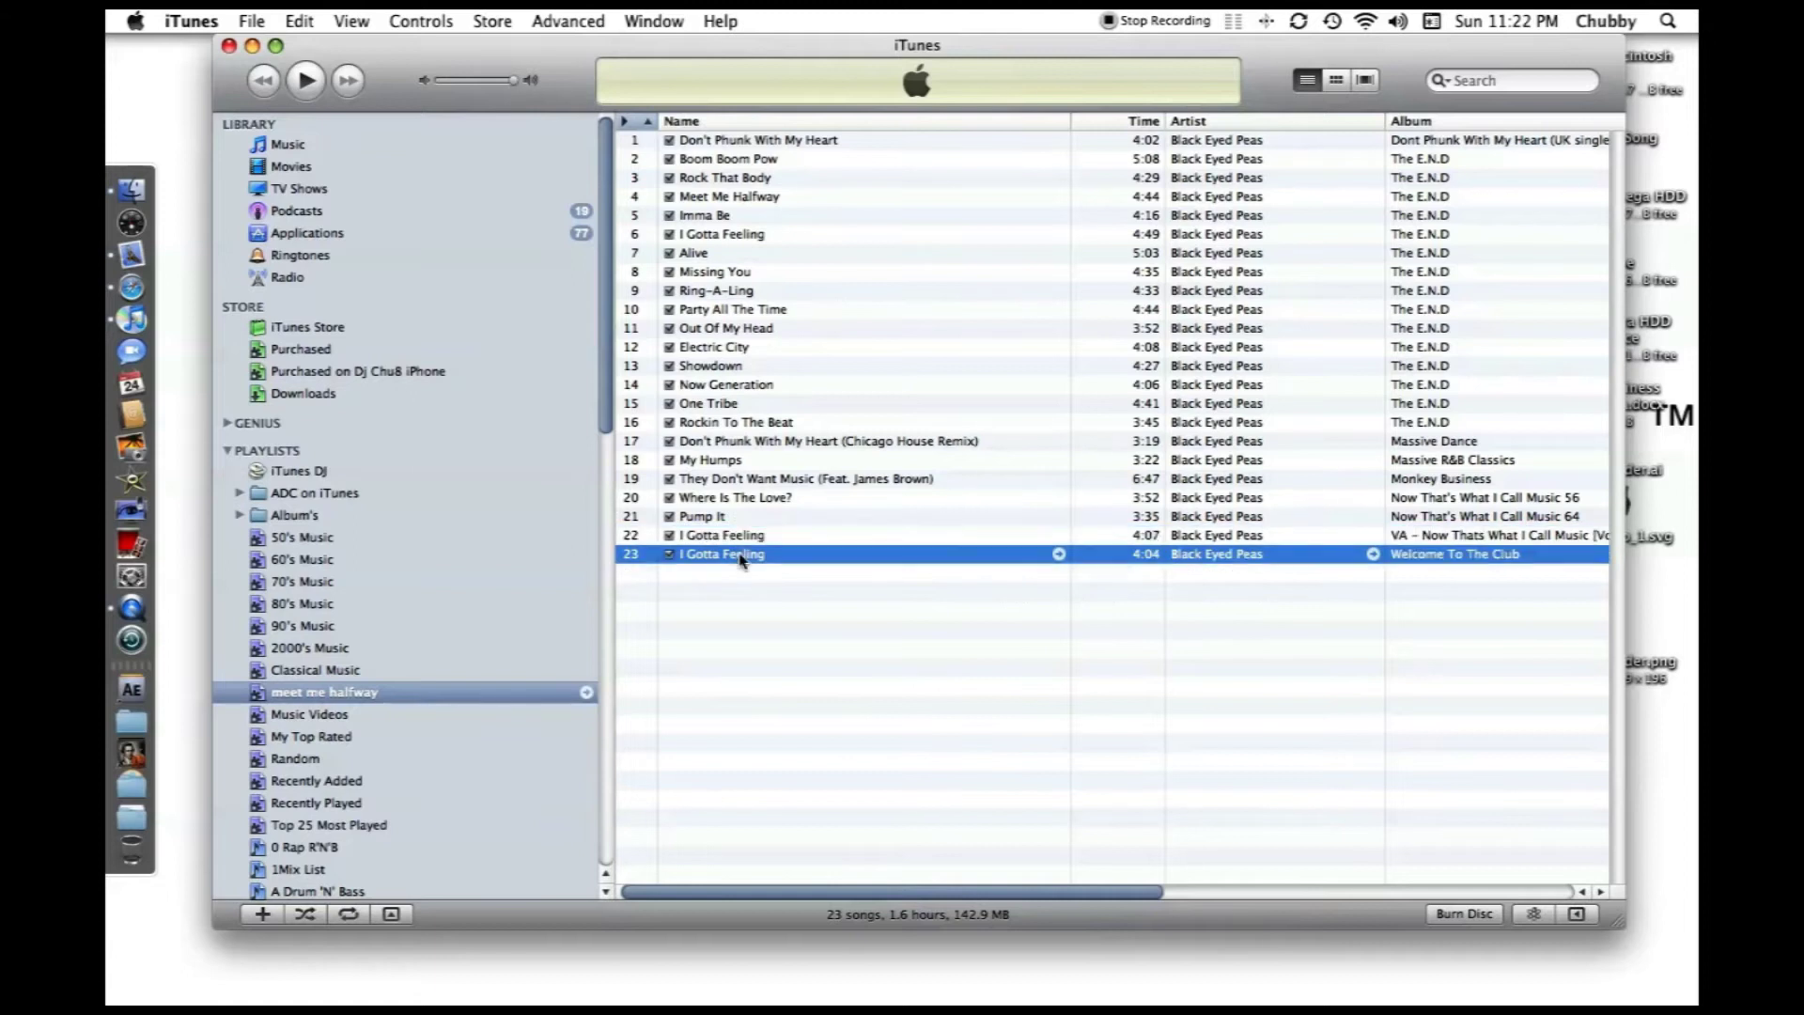
left_click(805, 123)
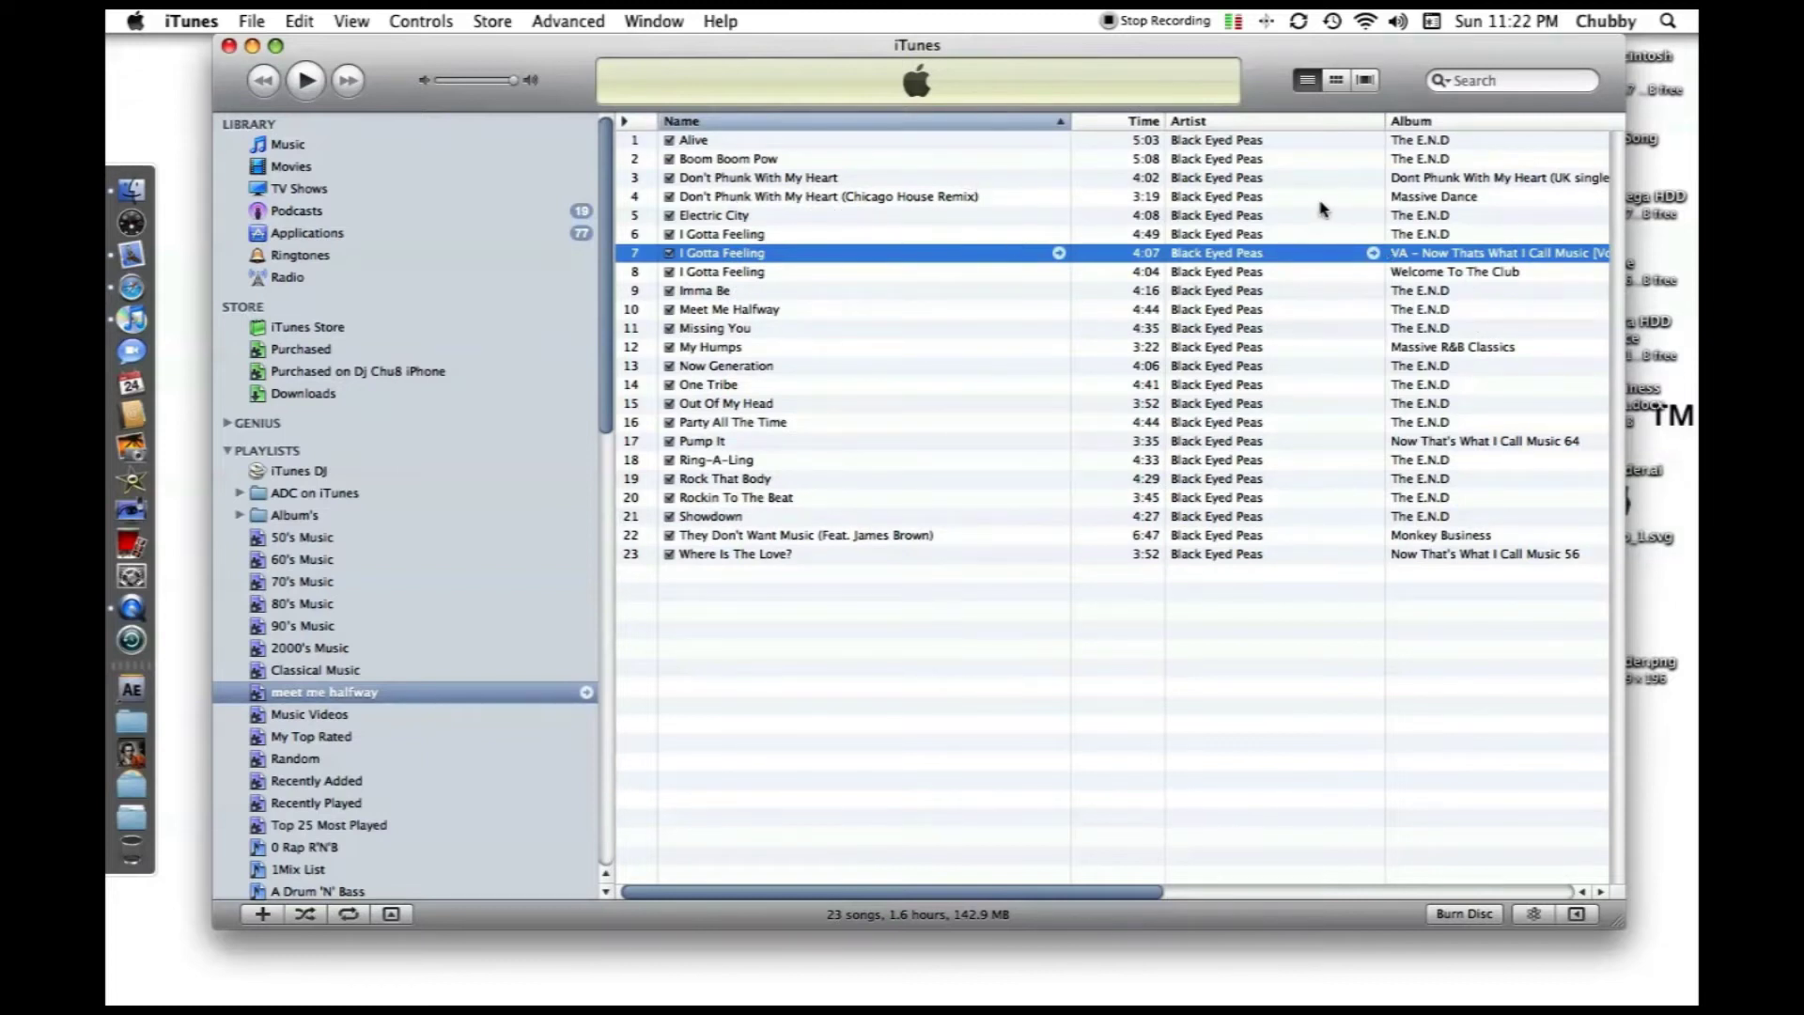
left_click(951, 201)
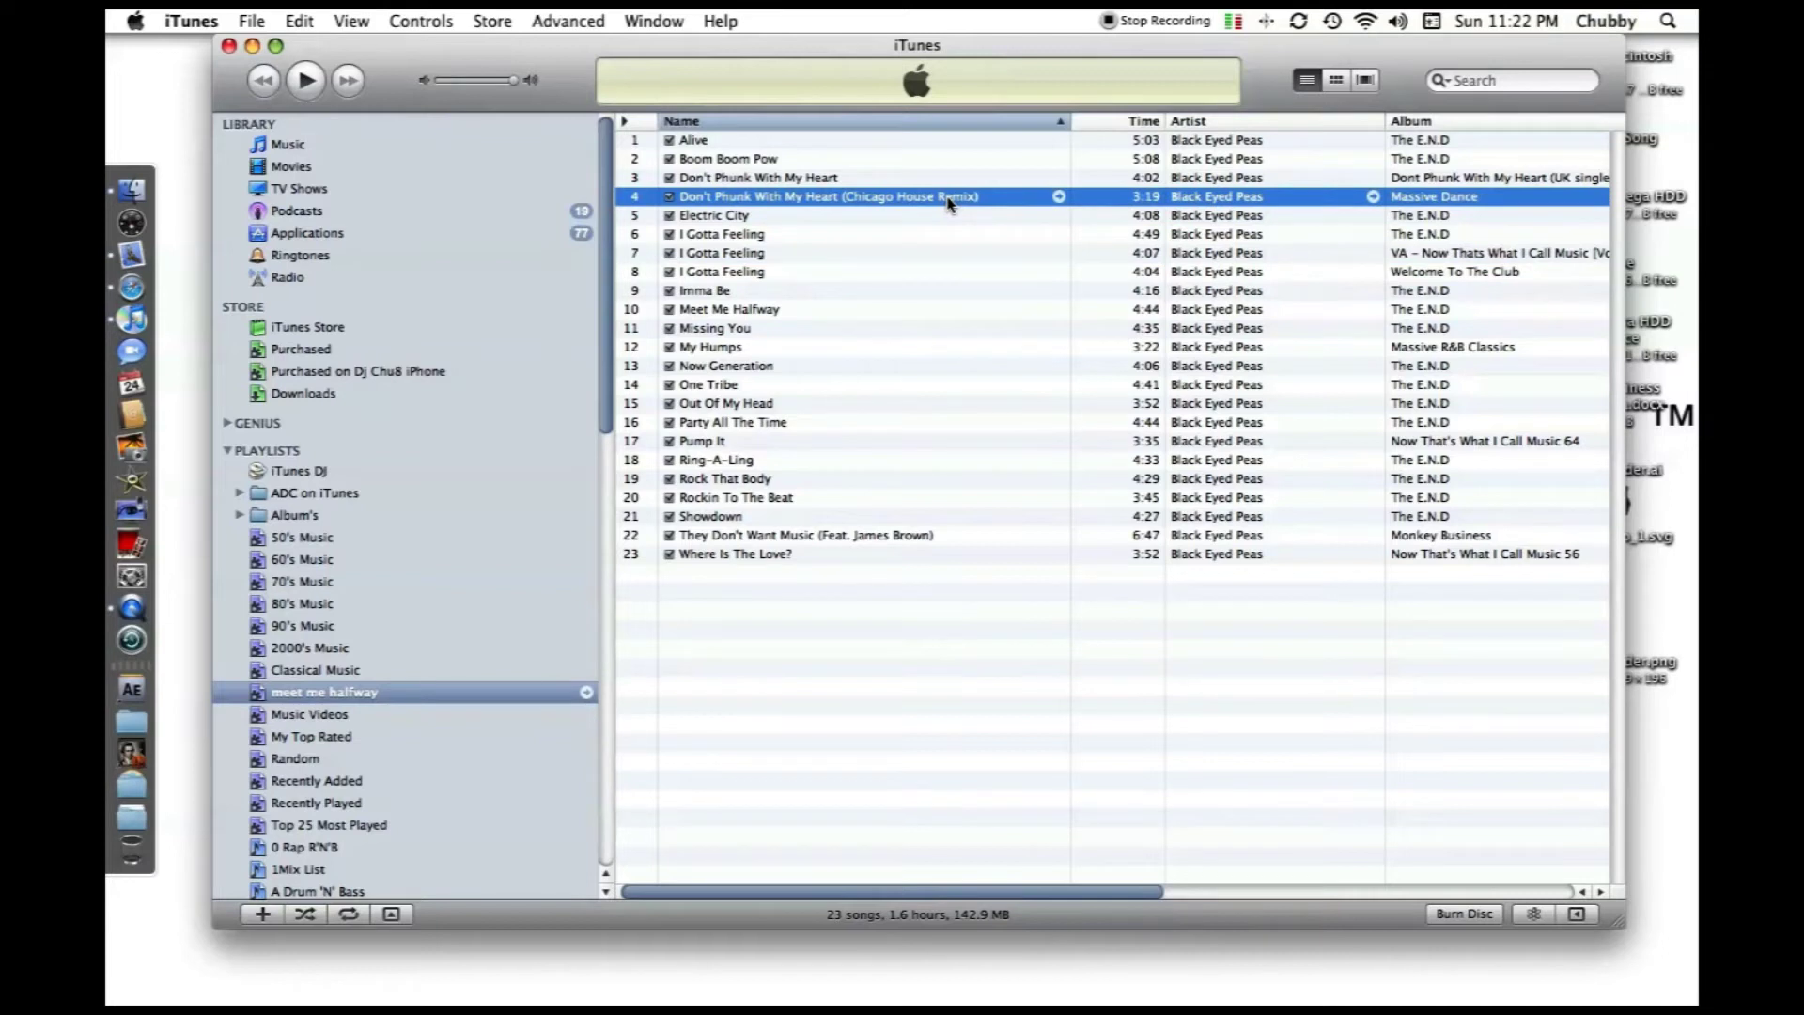
Step: Add the rule Name does not contain "chicago" to the meet me halfway smart playlist and apply it
right_click(321, 693)
left_click(442, 719)
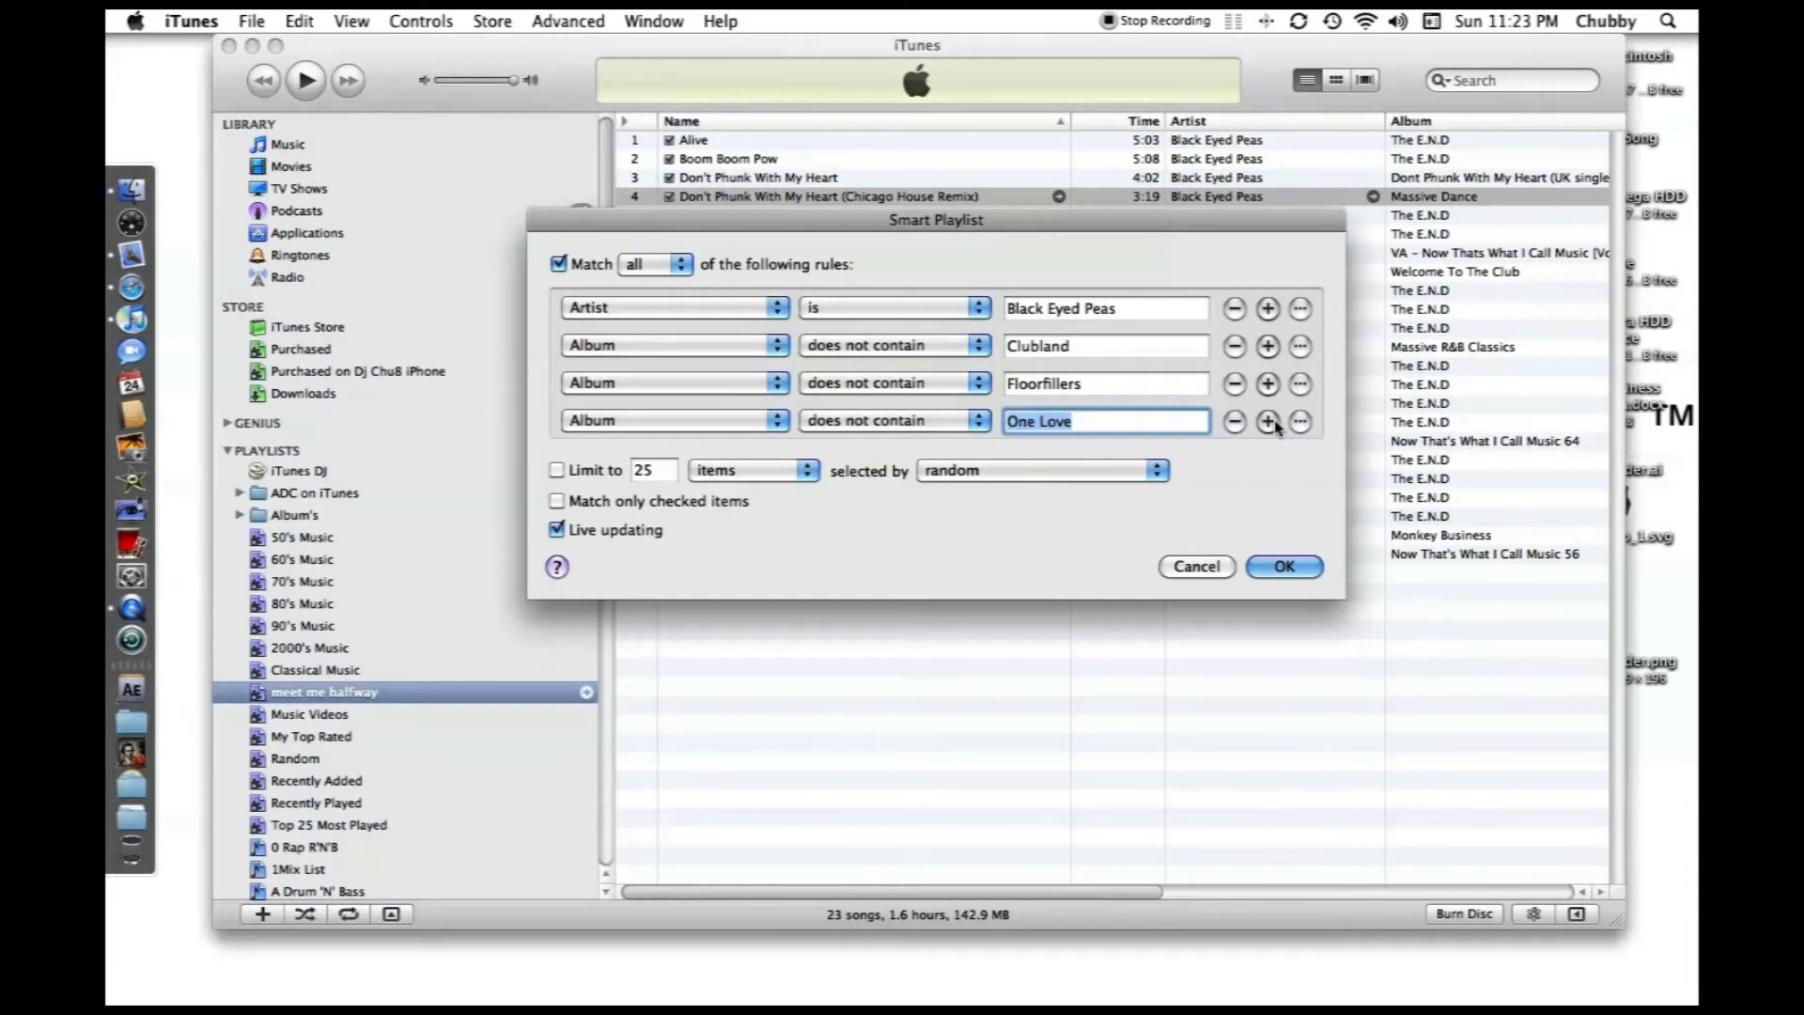
left_click(1270, 423)
left_click_drag(826, 218, 820, 249)
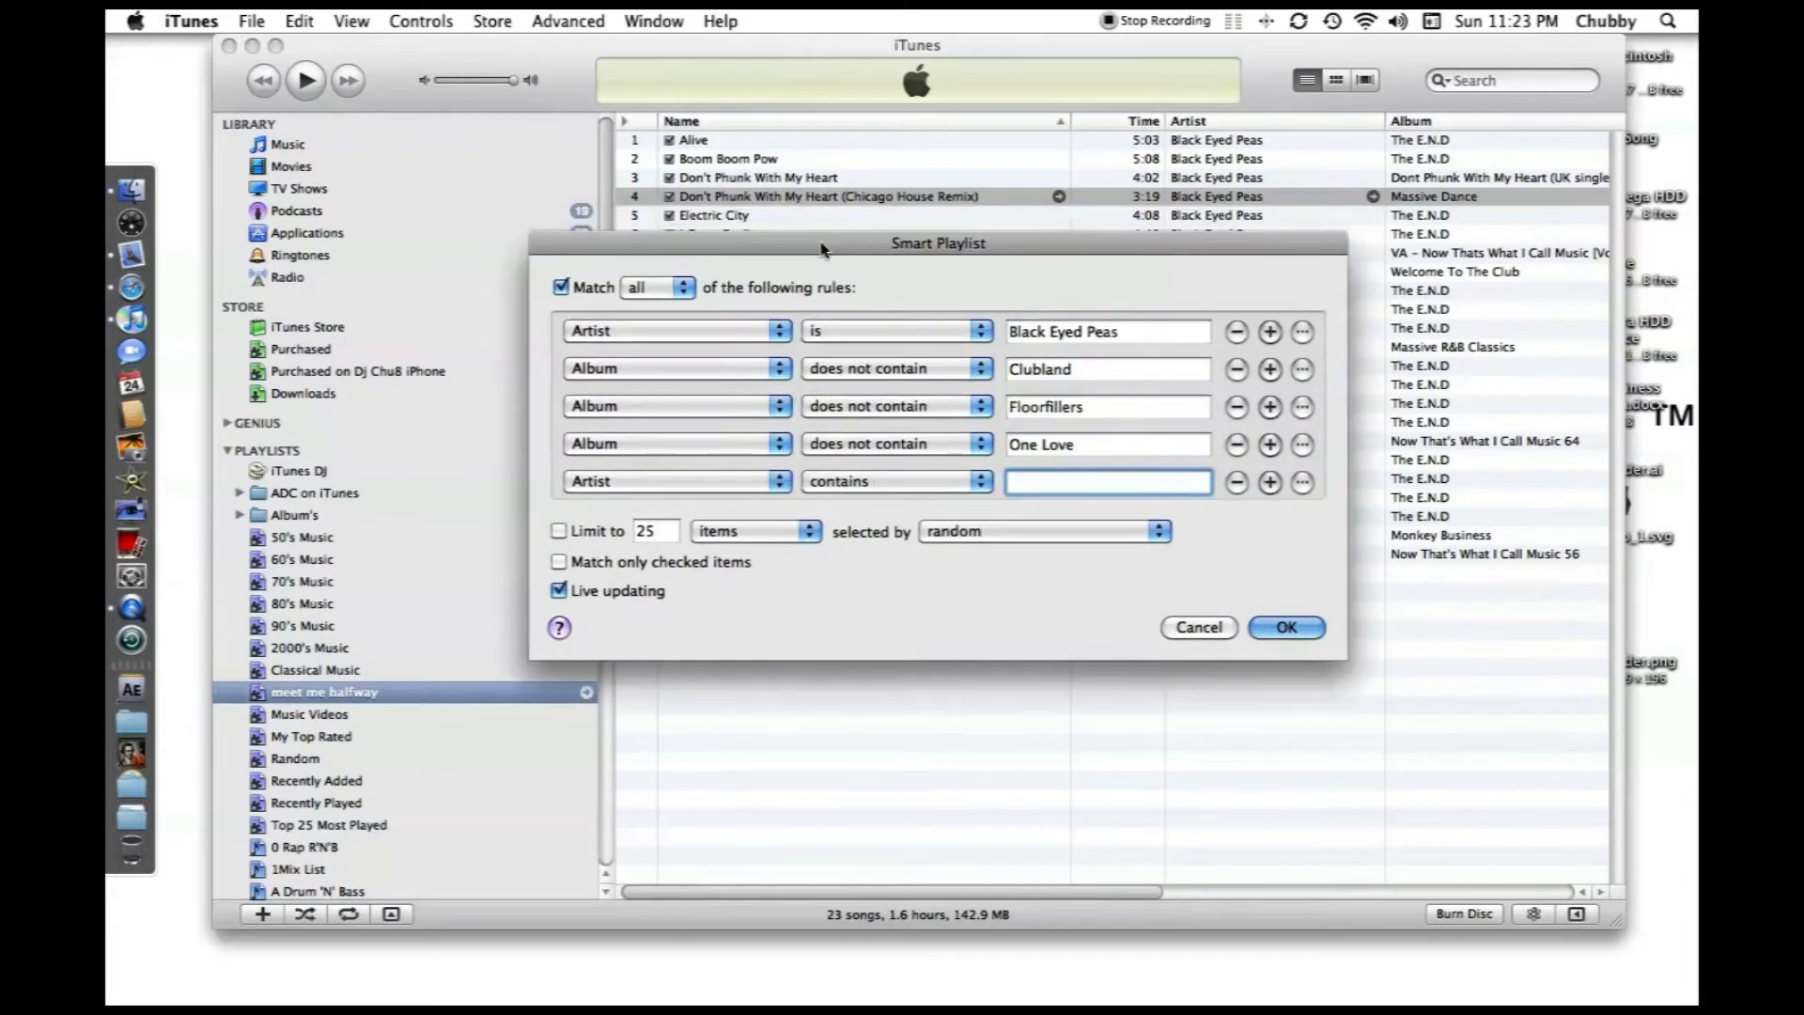
left_click(779, 480)
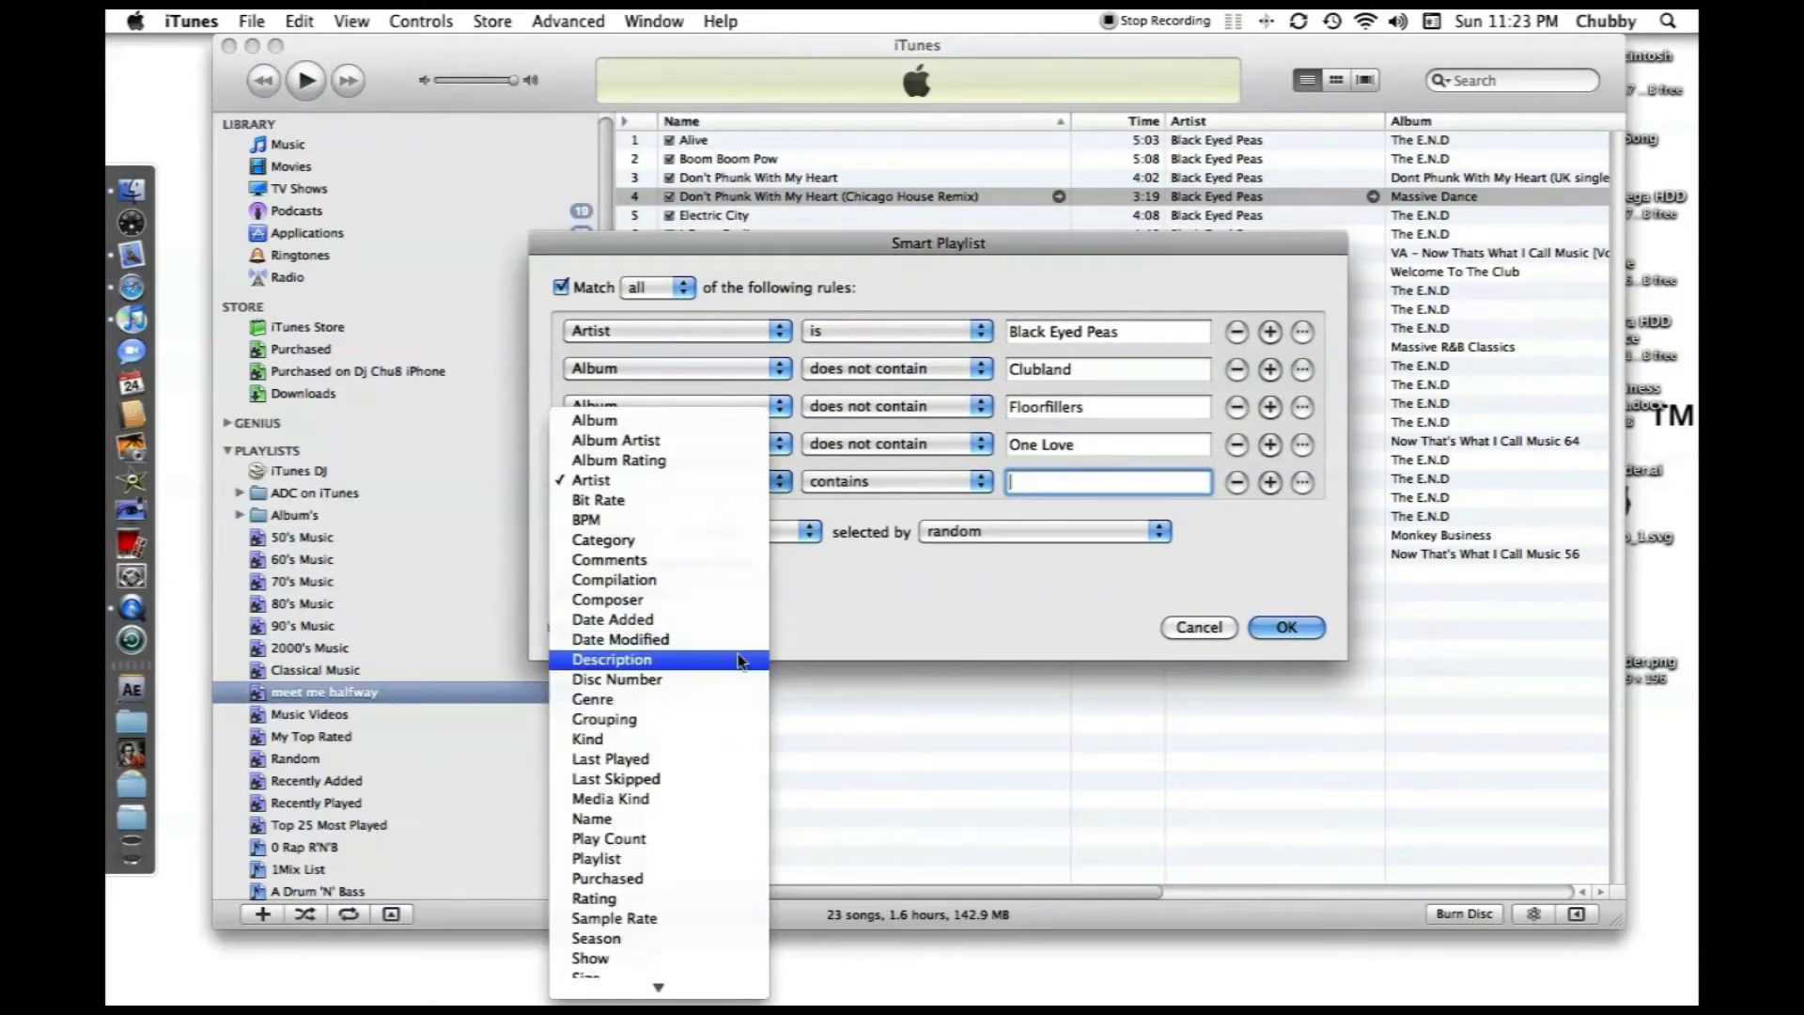
left_click(629, 823)
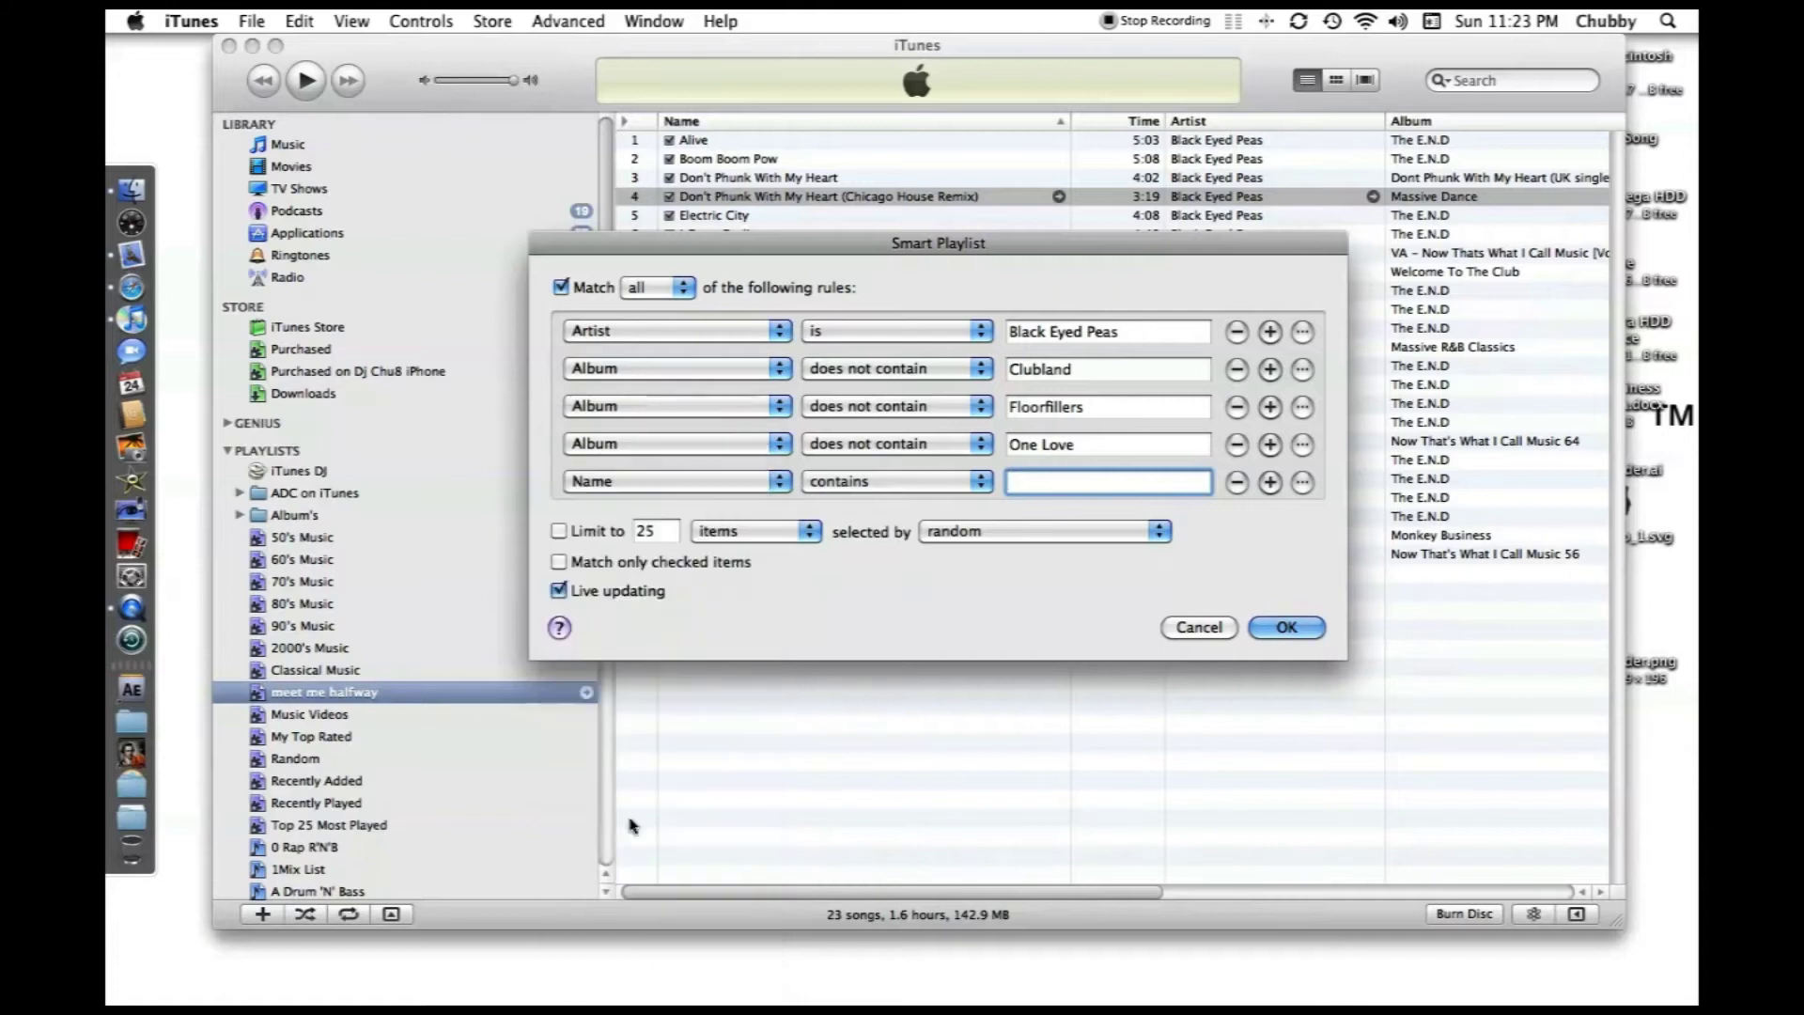
left_click(983, 482)
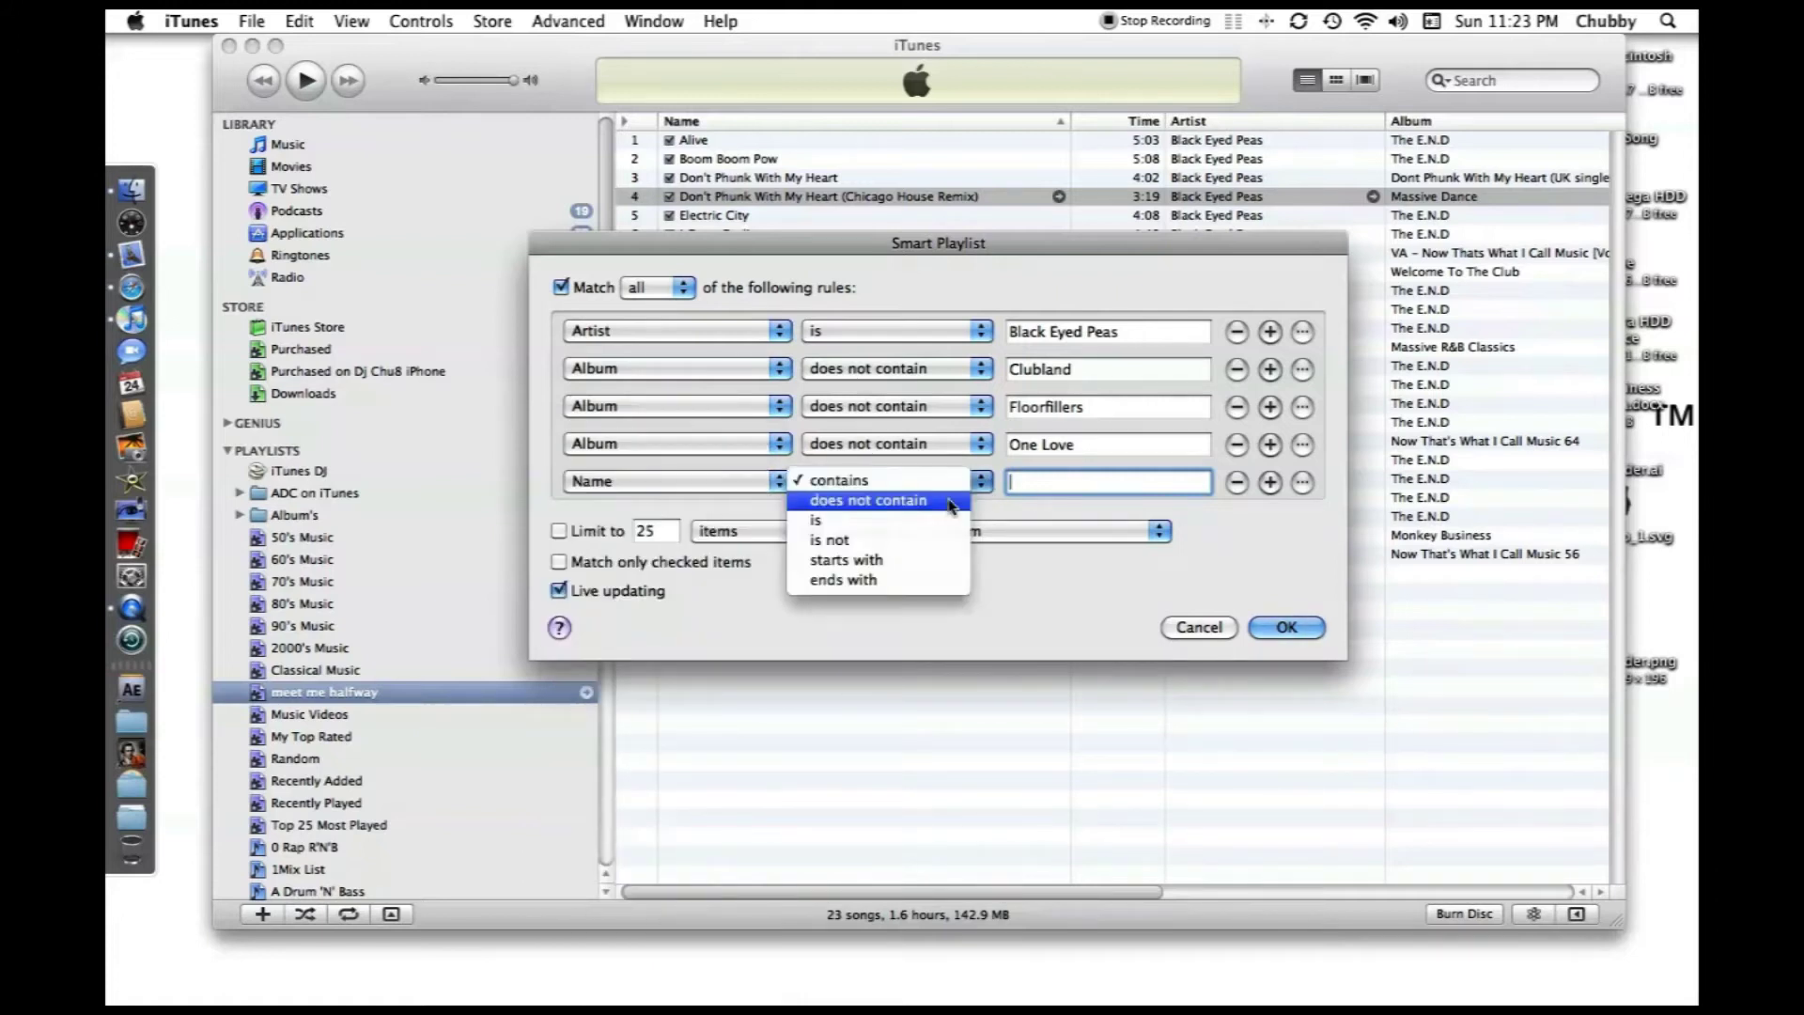
left_click(951, 505)
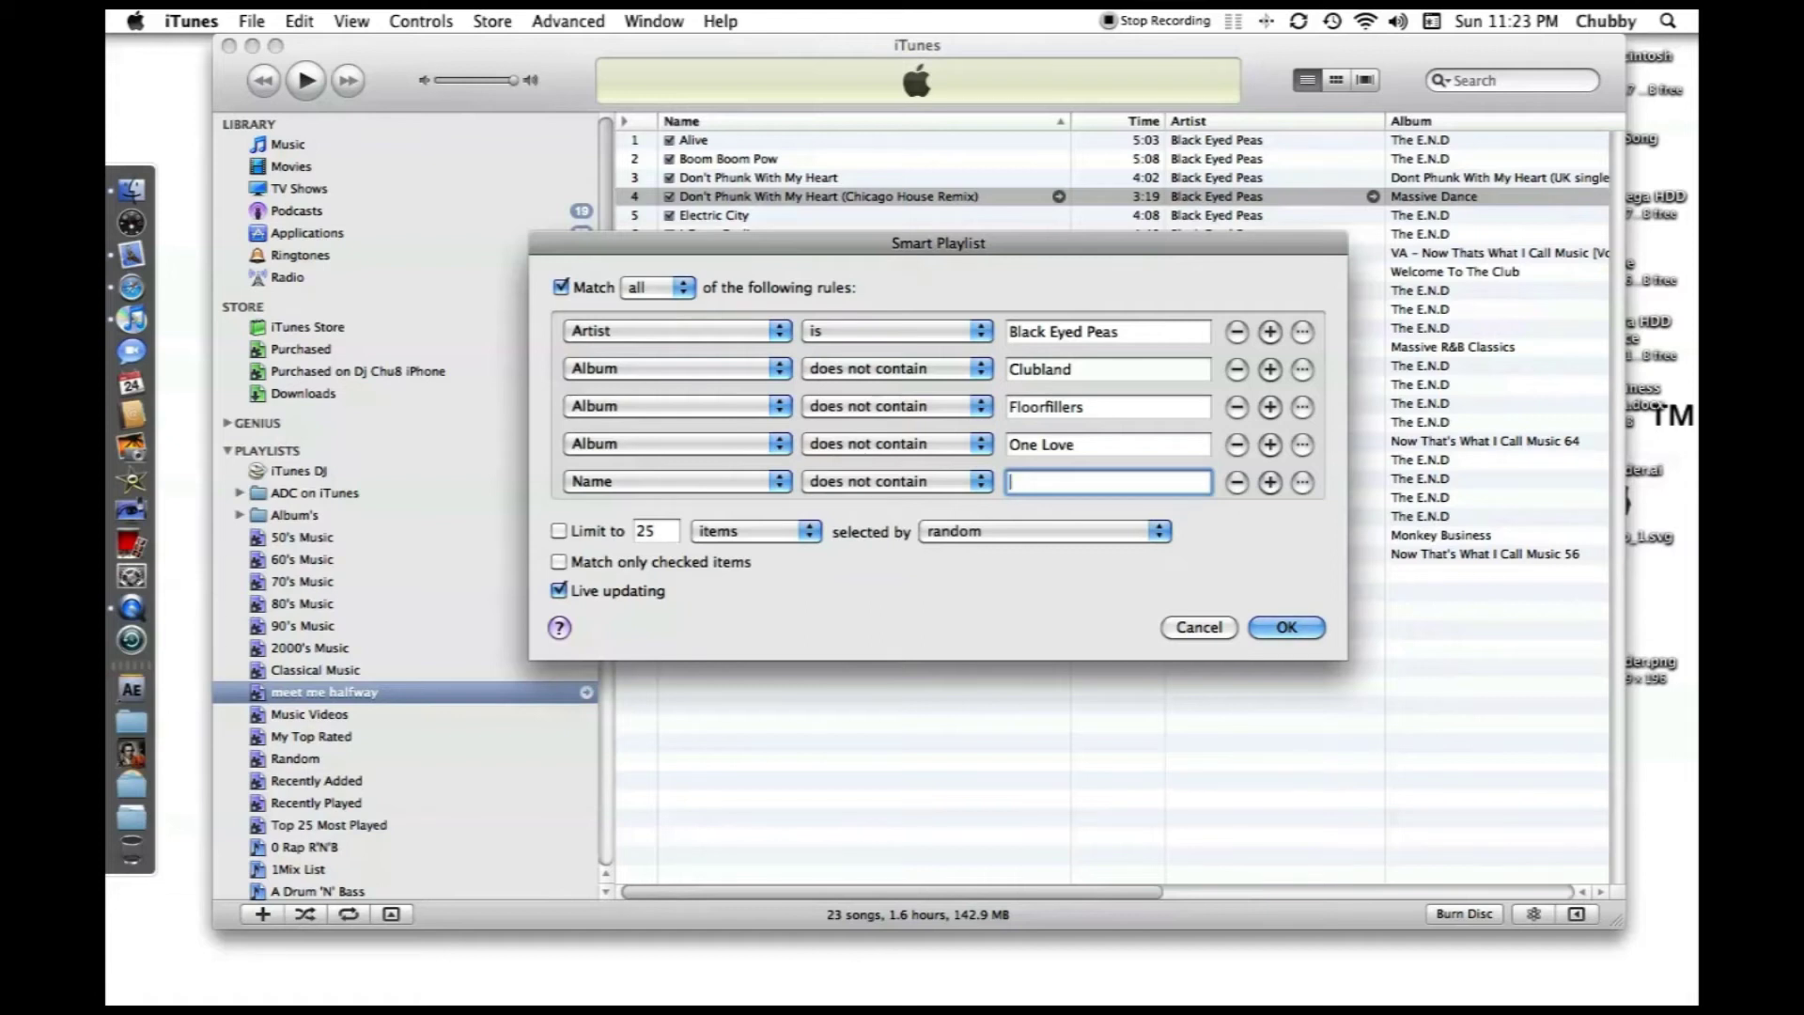
type("chicago")
key("Return")
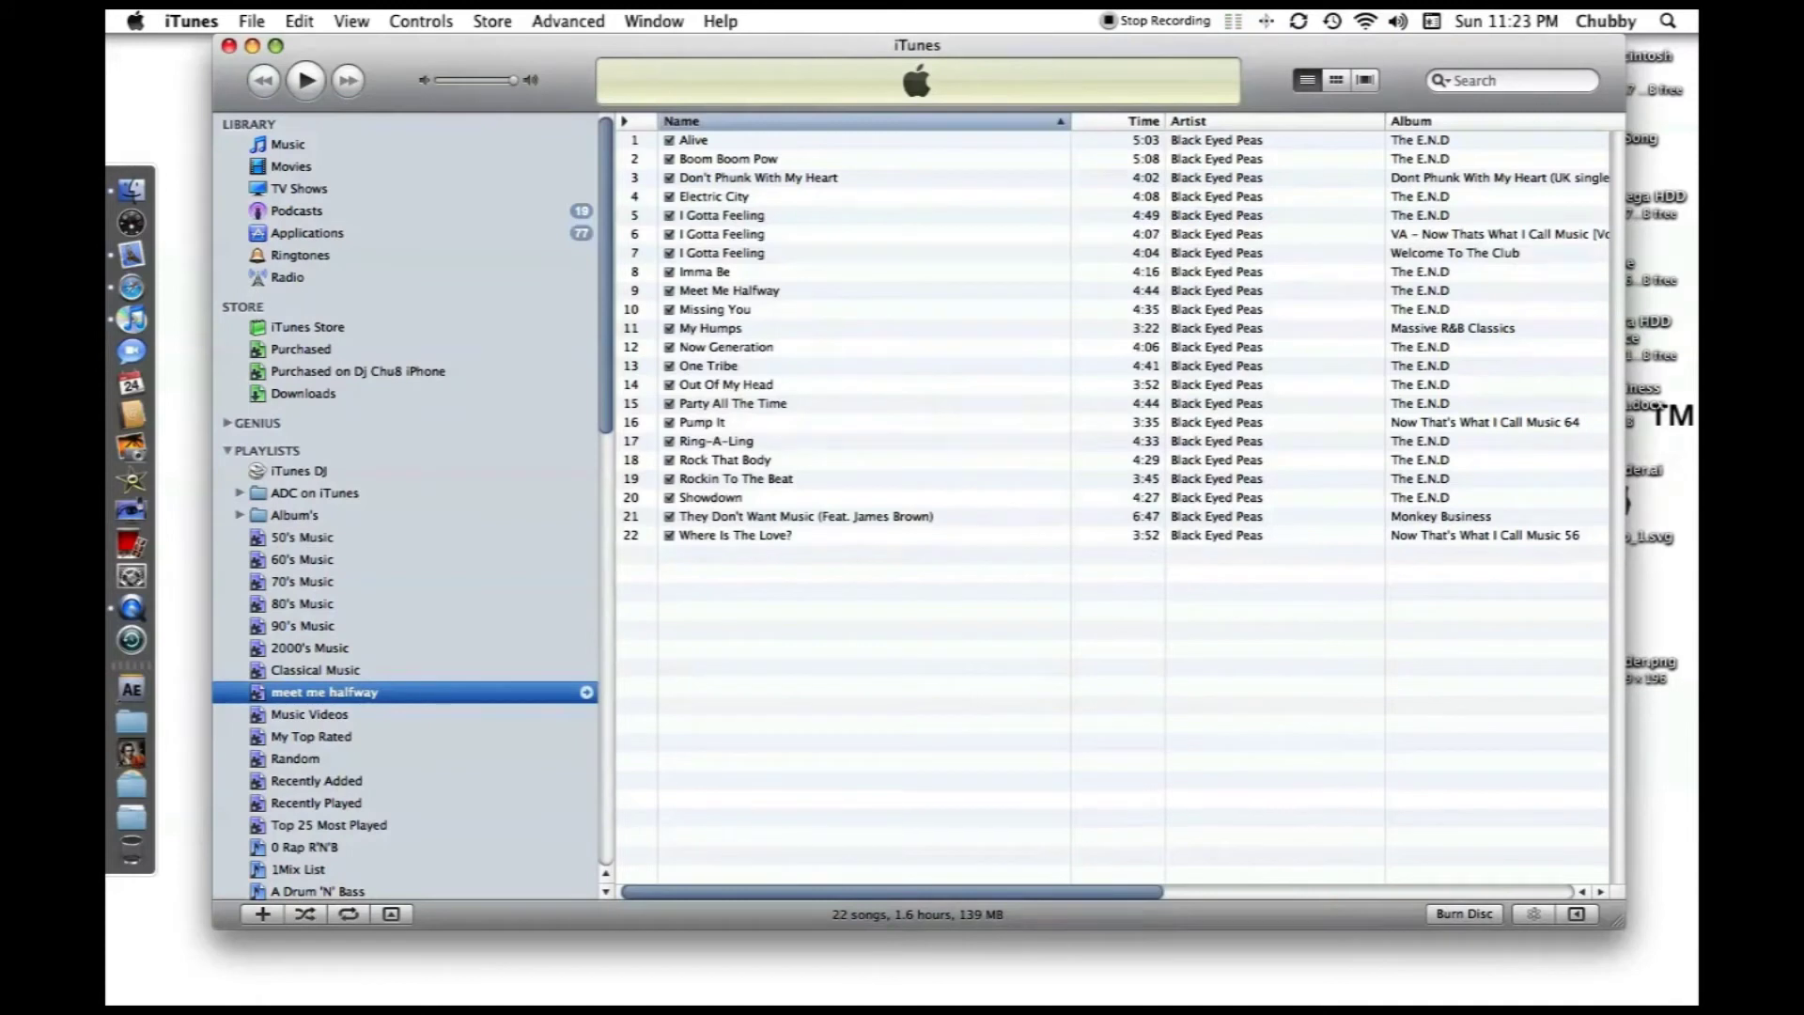
Step: Compare the duplicate I Gotta Feeling entries in the song list by selecting them one after another
left_click(723, 234)
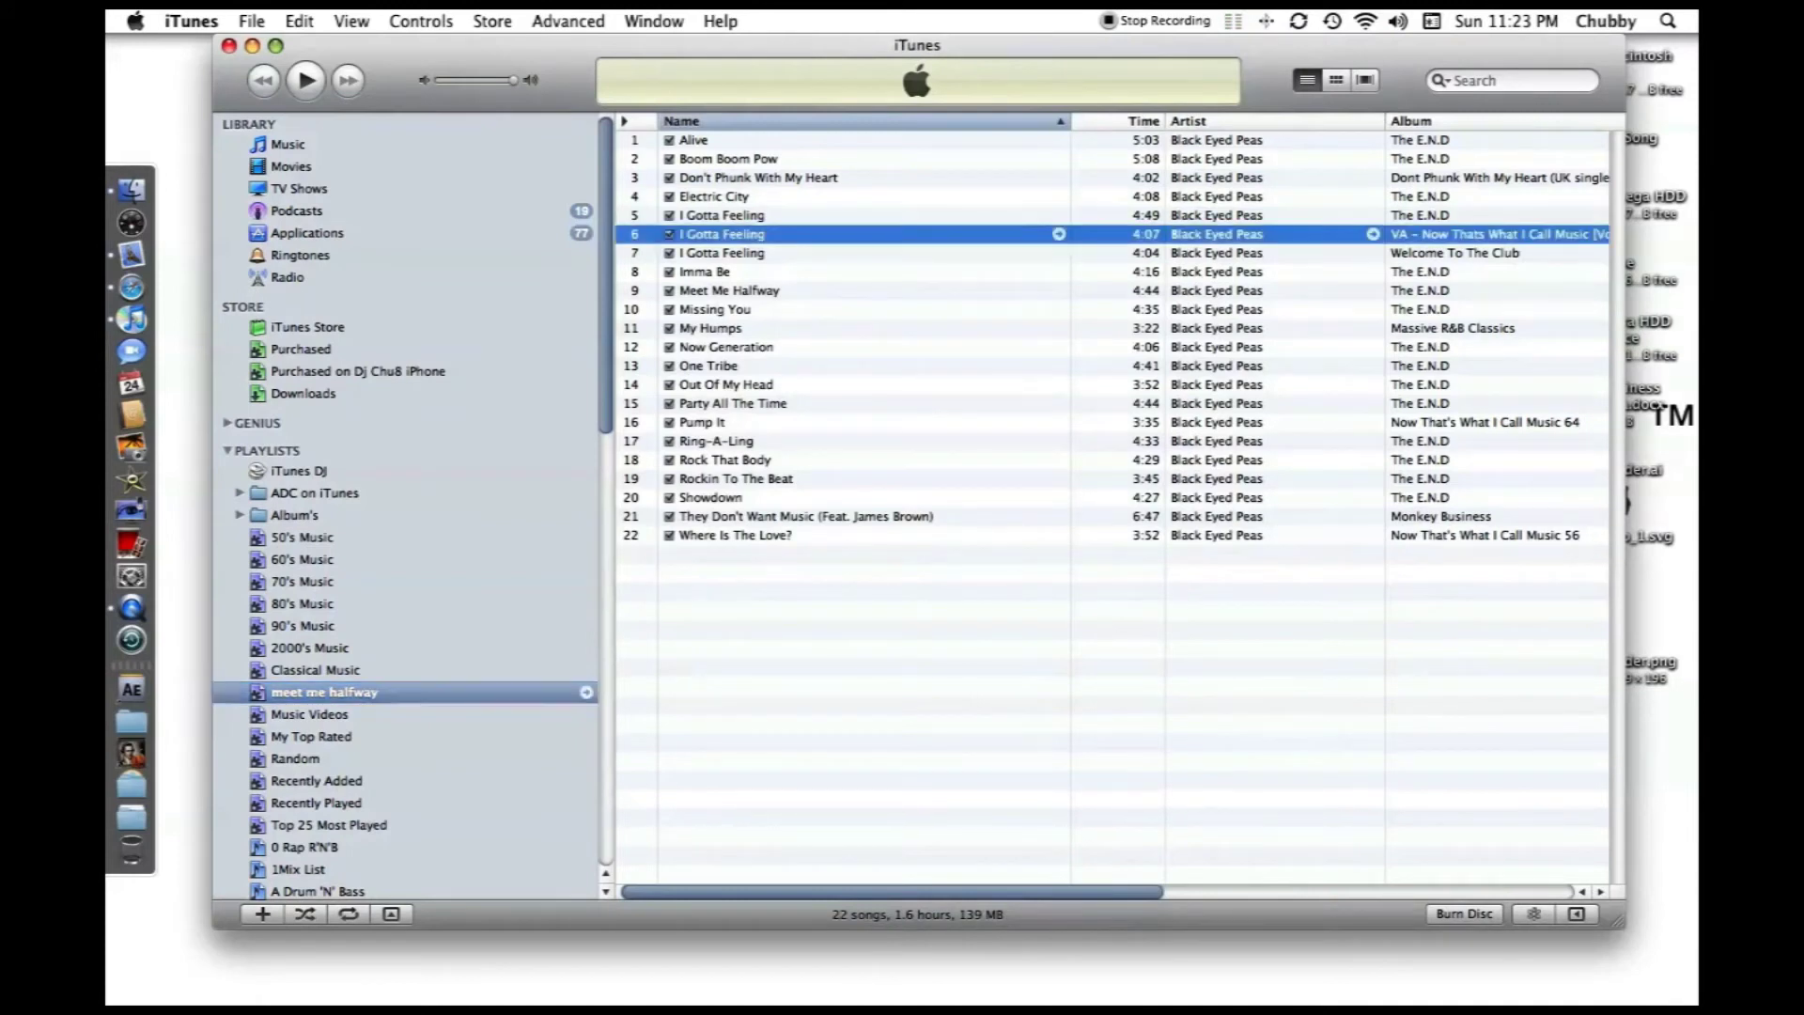
key("Up")
key("Down")
key("Down")
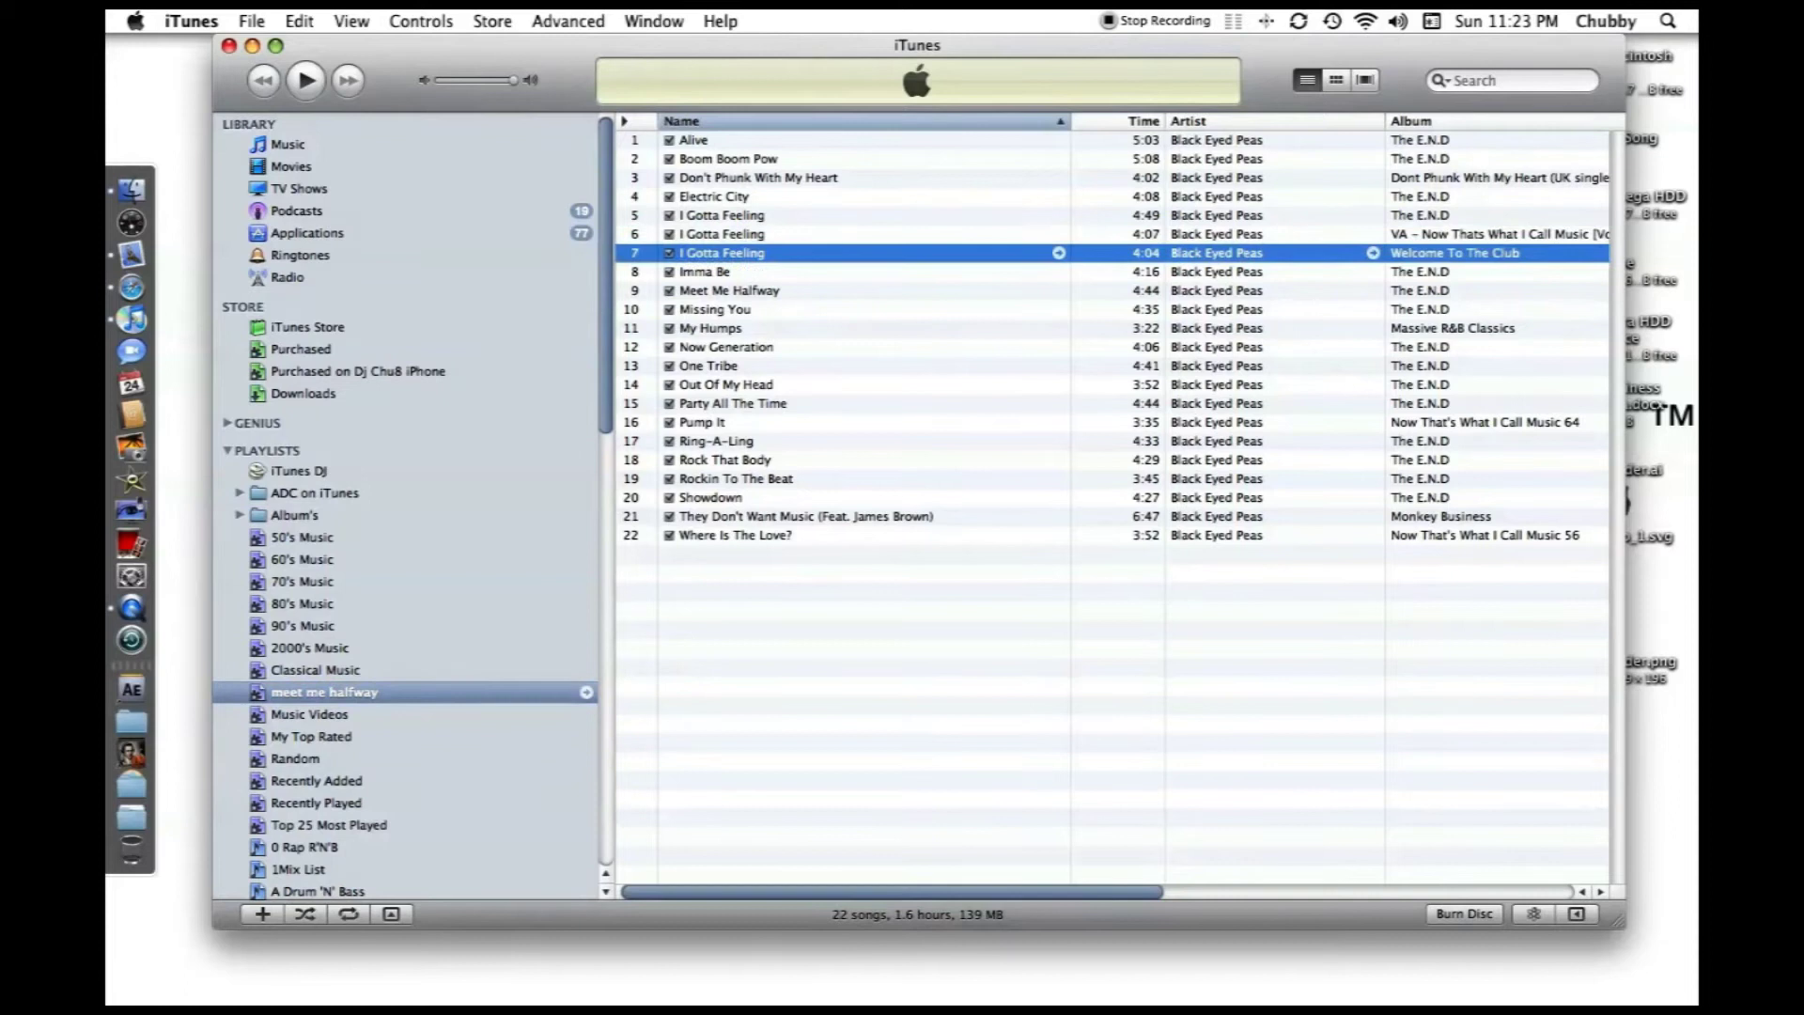
key("Up")
Step: Add a rule to the meet me halfway smart playlist: Album does not contain "the club"
right_click(305, 692)
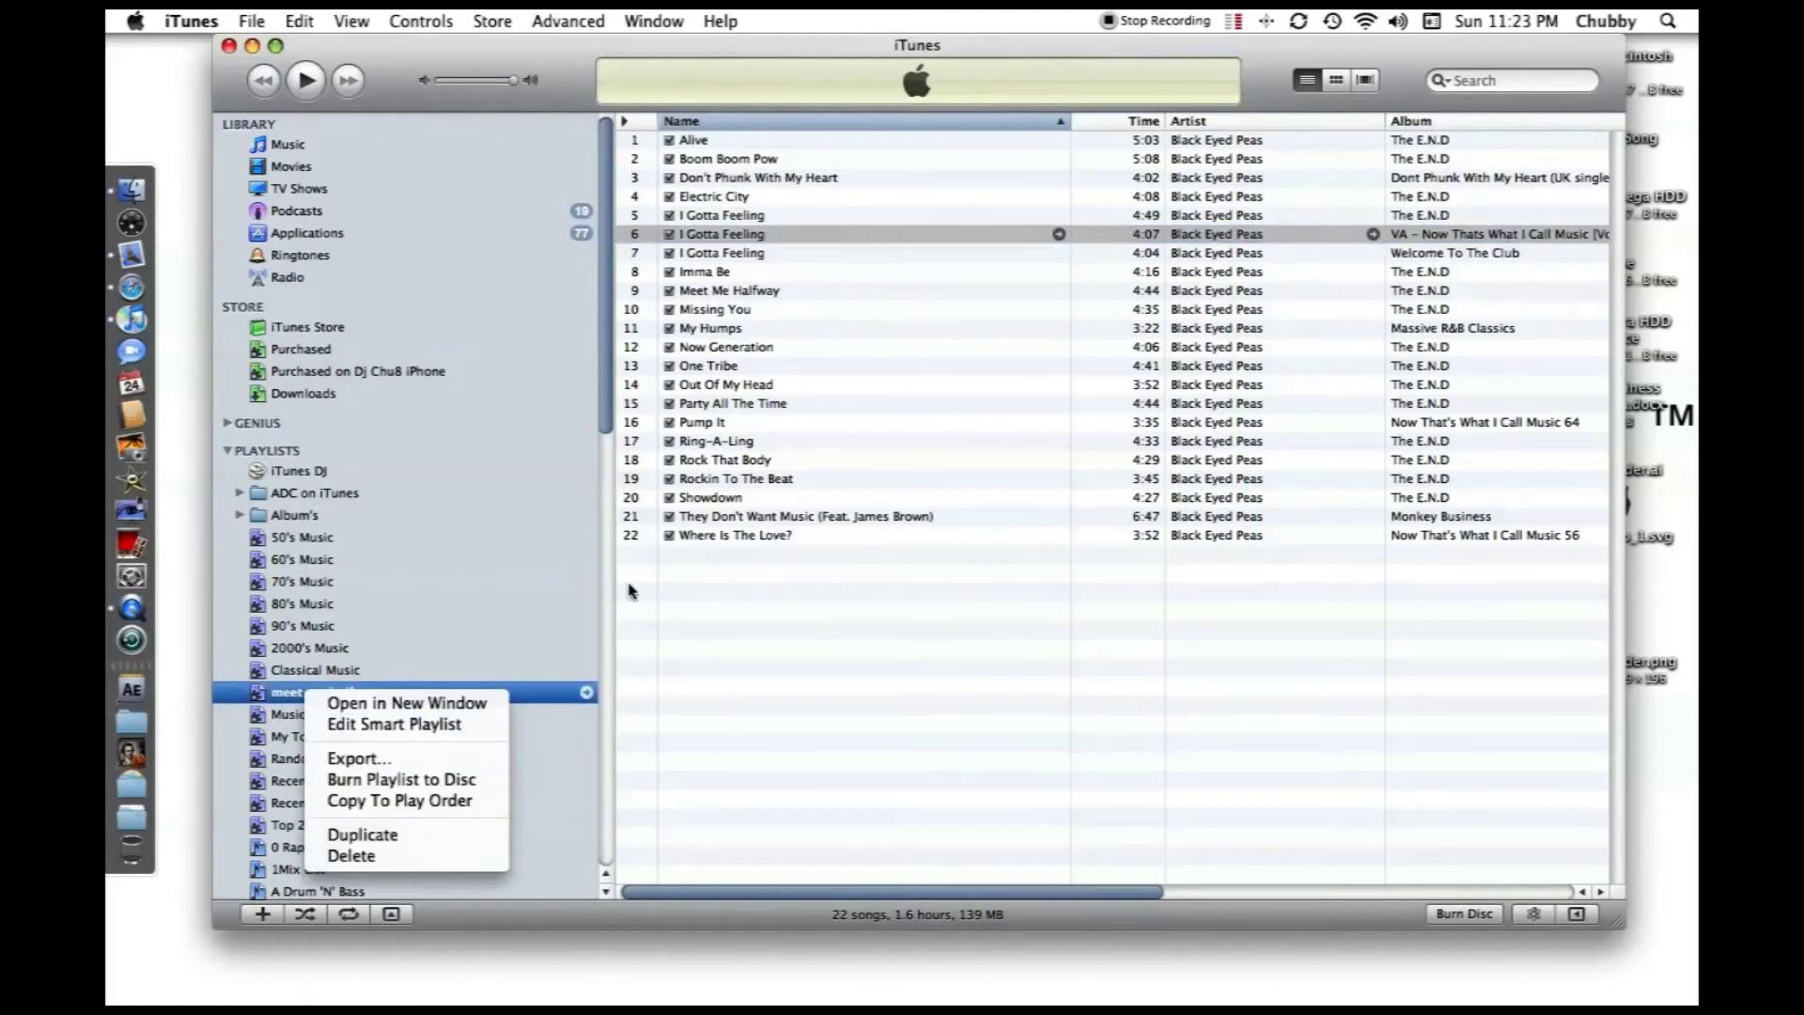
left_click(392, 725)
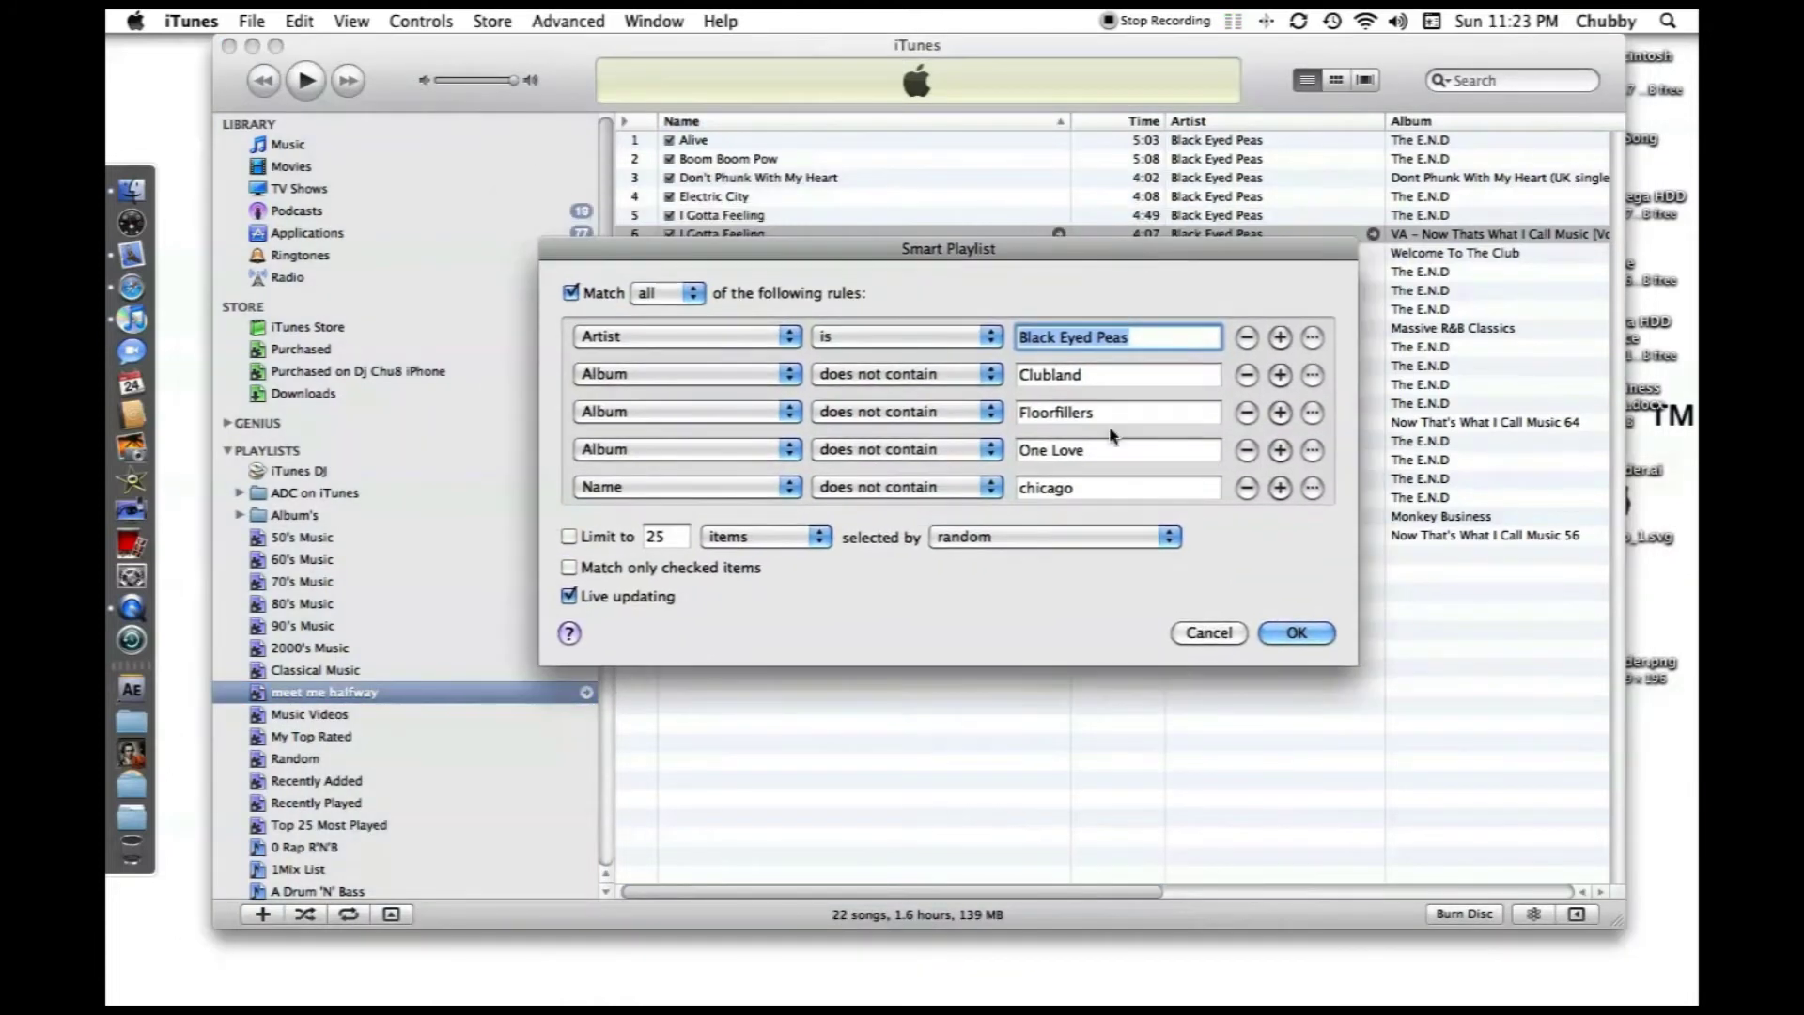
left_click(1280, 488)
left_click(686, 524)
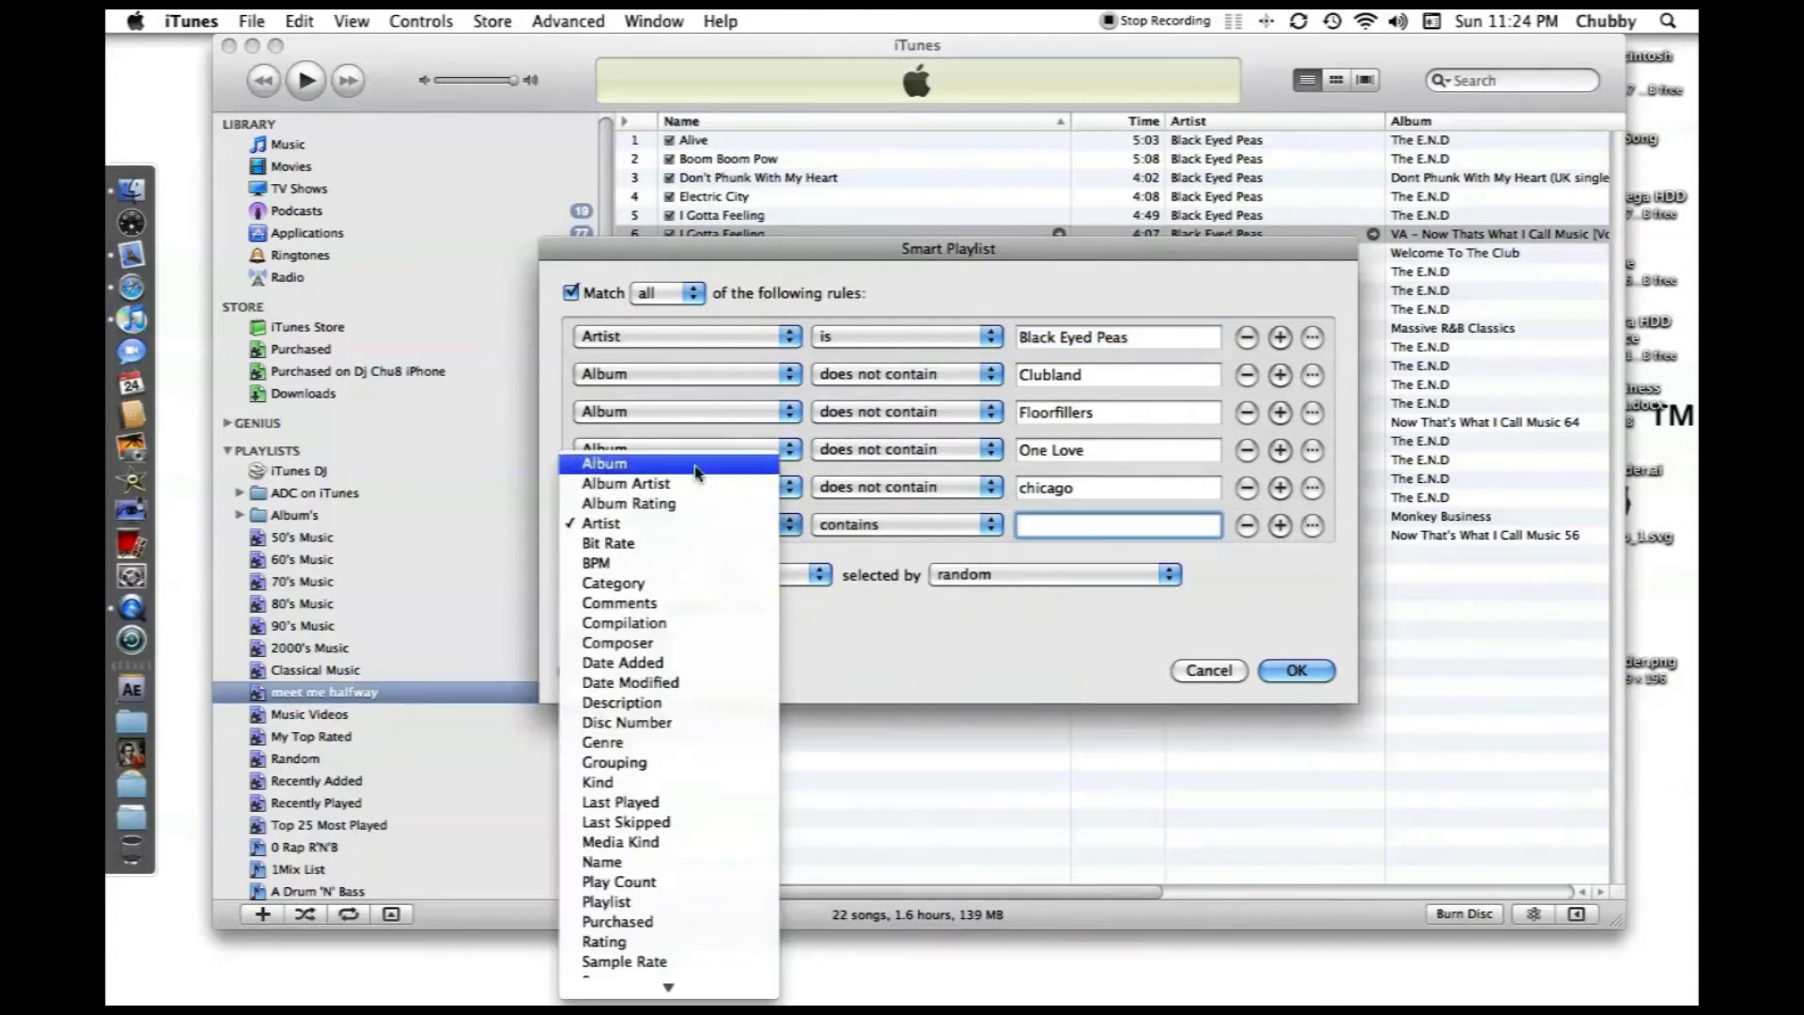
left_click(610, 465)
left_click(902, 524)
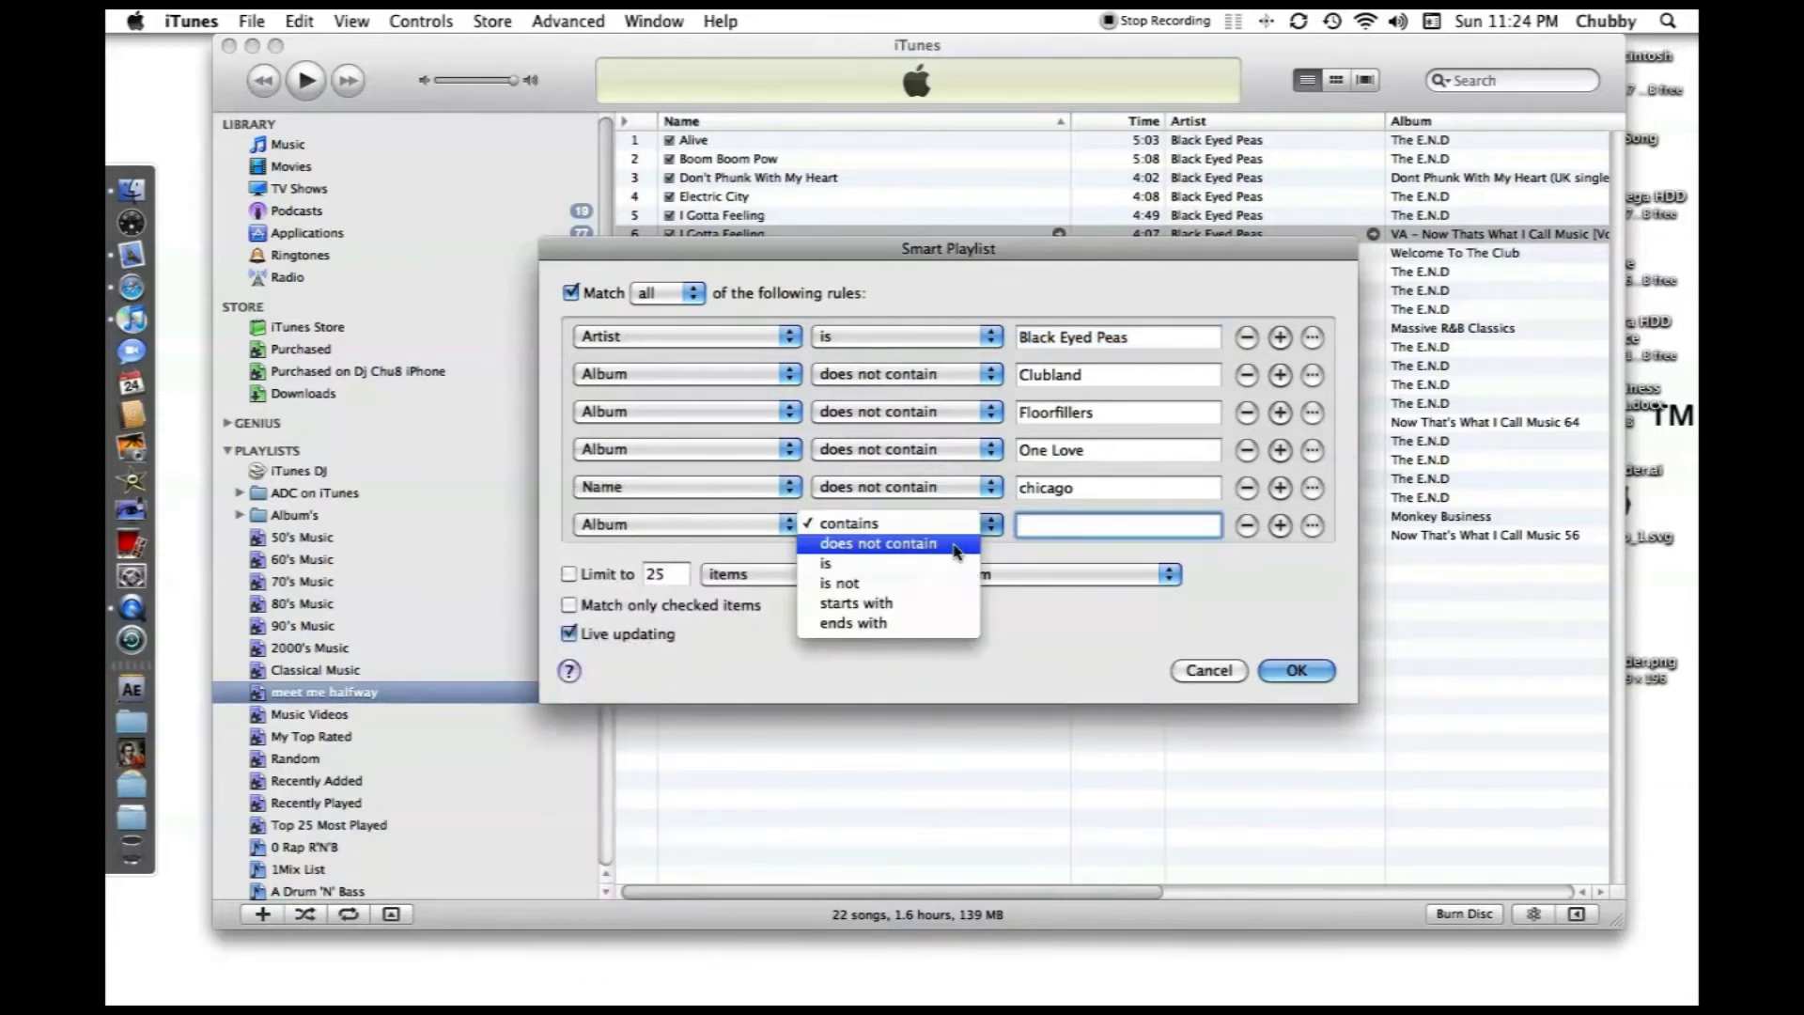
left_click(921, 543)
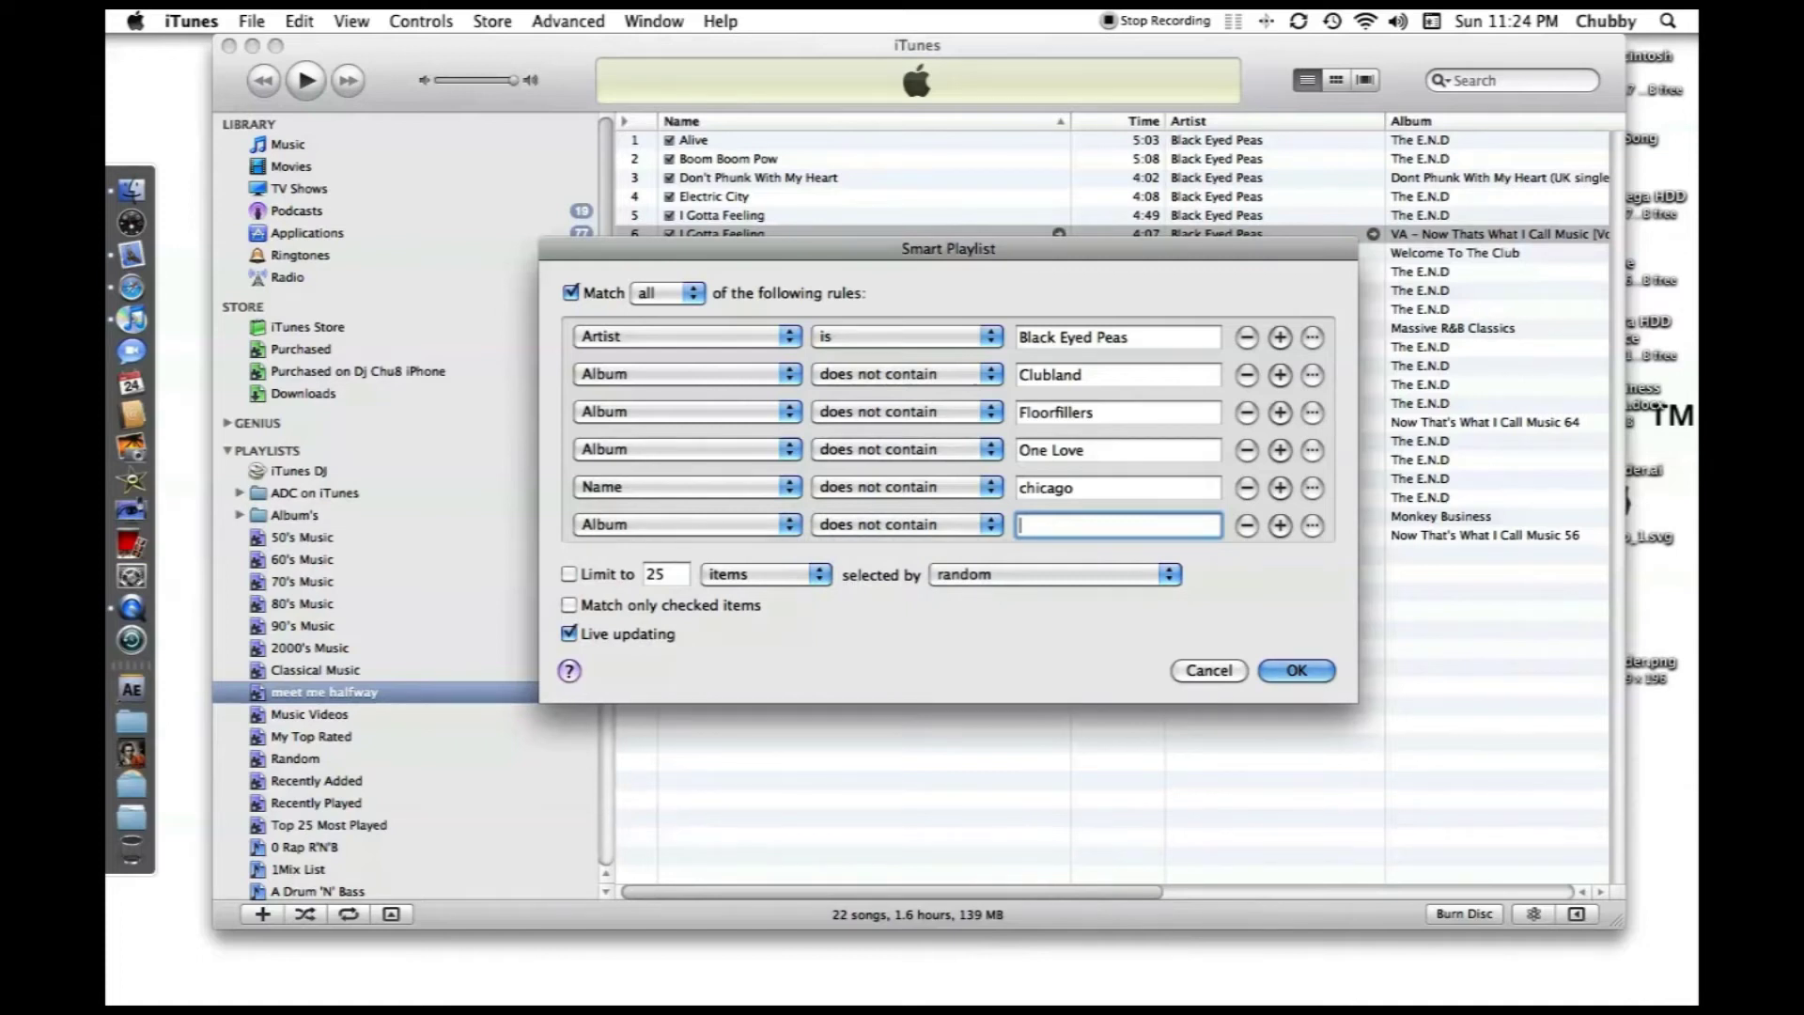
type("the clu")
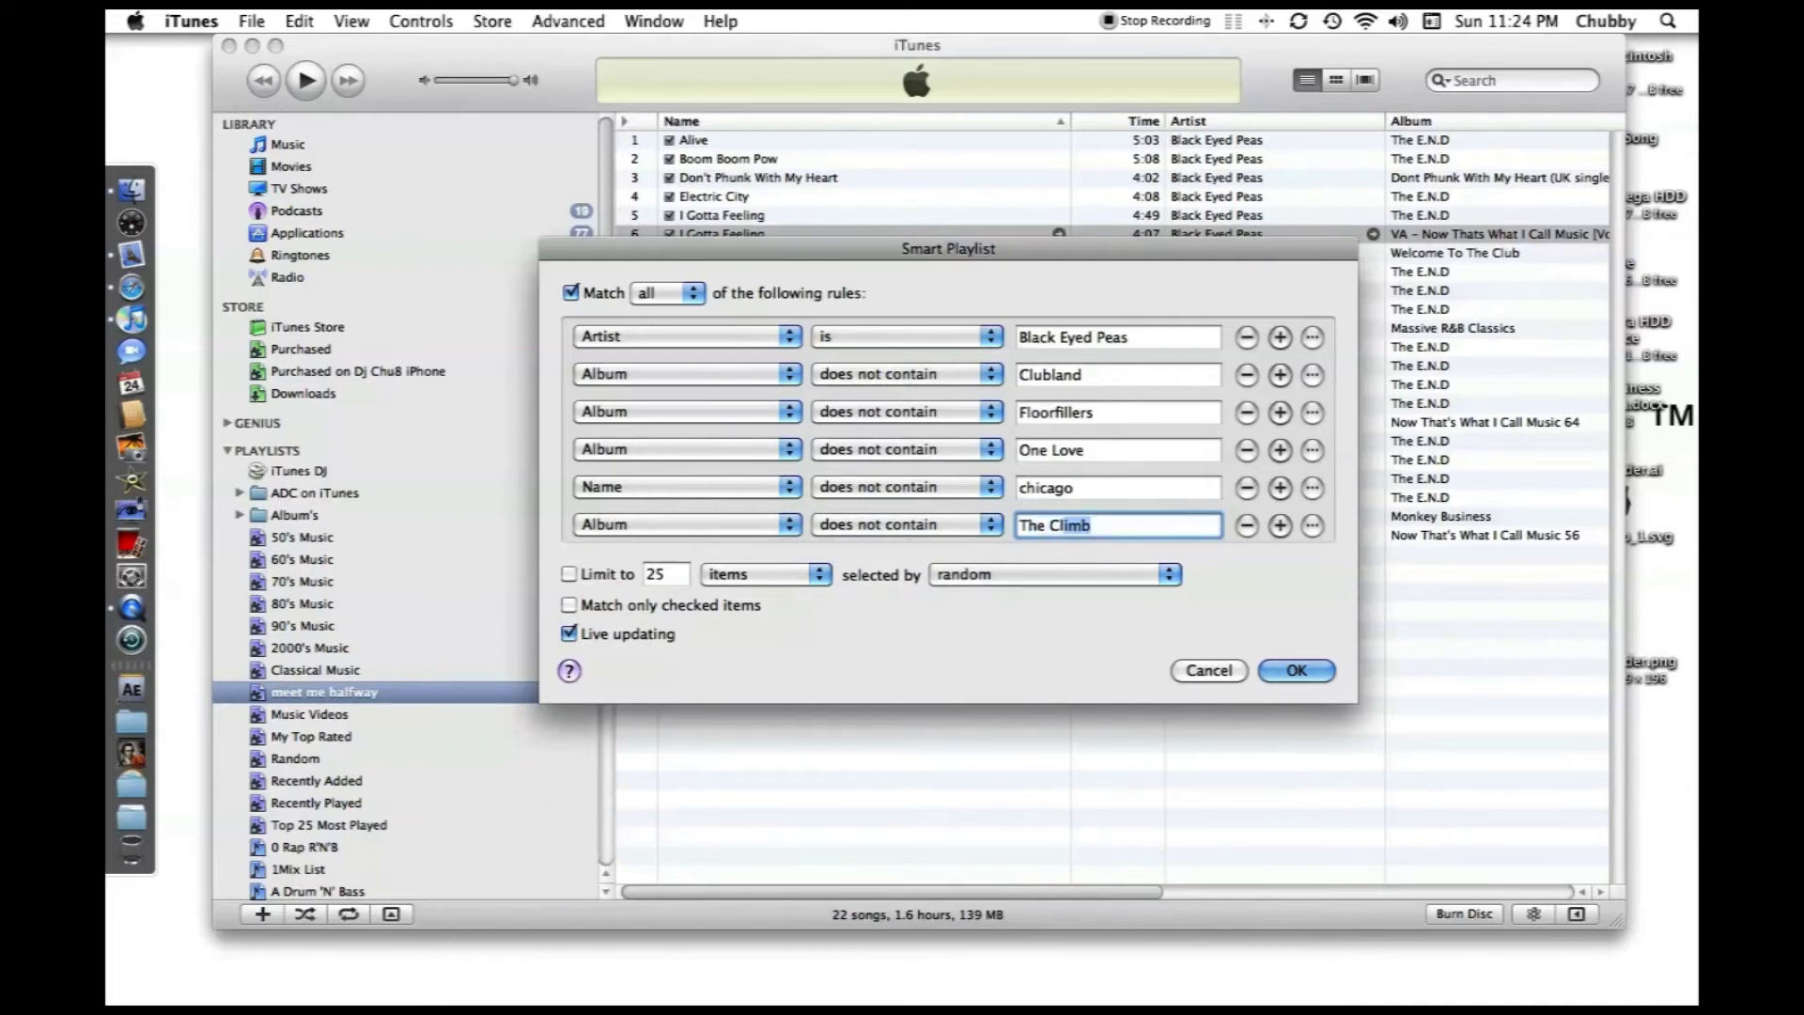
type("b")
Step: Add another rule, Album does not contain "VA -", and apply the smart playlist changes
left_click(1280, 525)
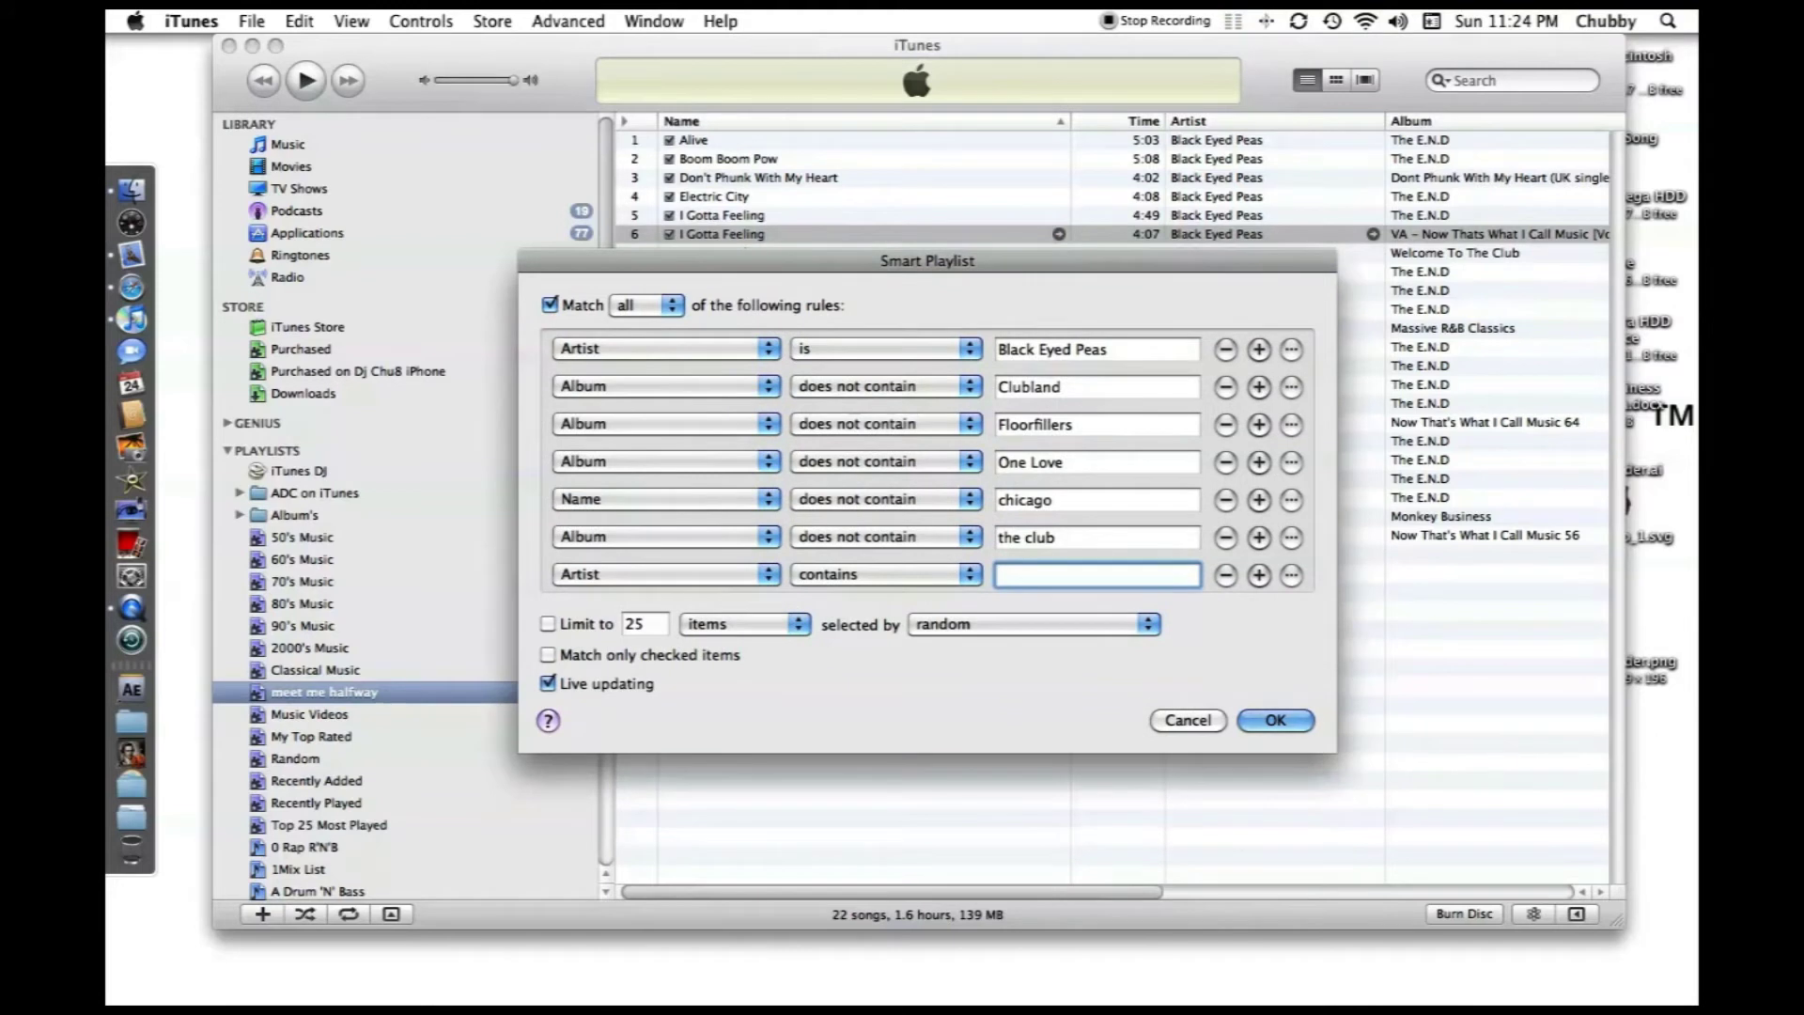
left_click(736, 575)
left_click(592, 513)
left_click(851, 574)
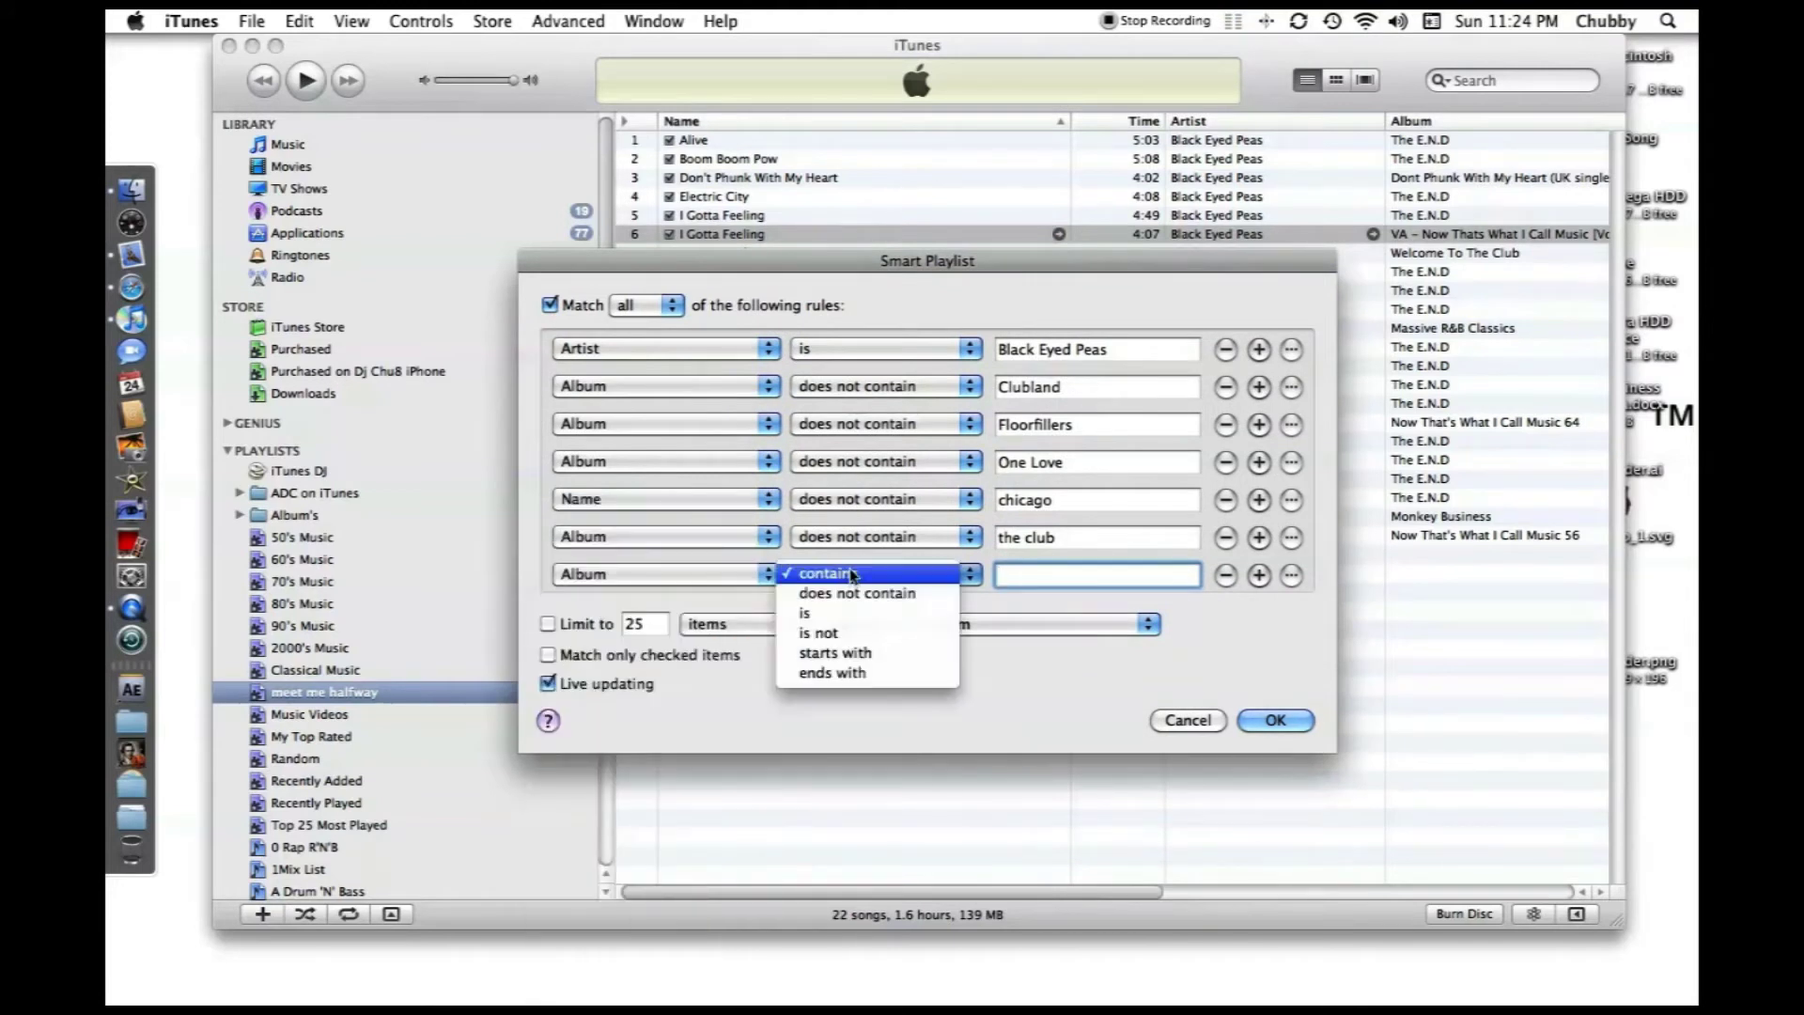
left_click(896, 595)
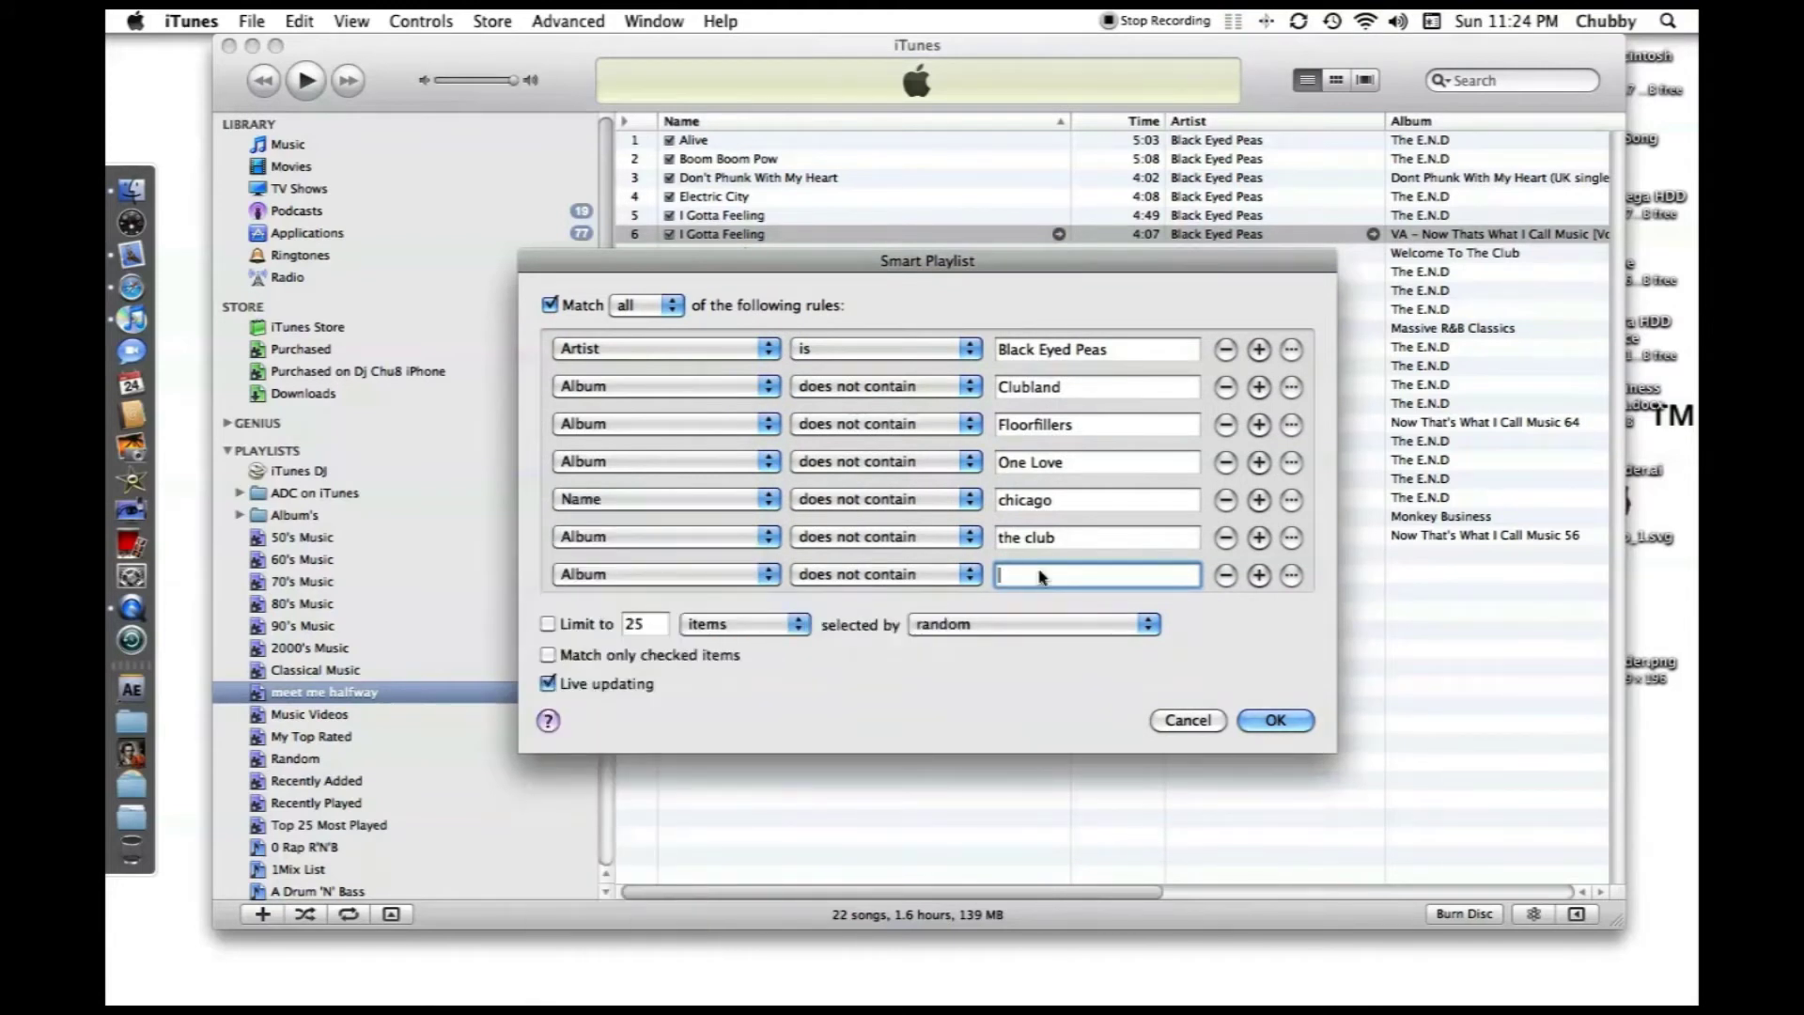
key("super+v")
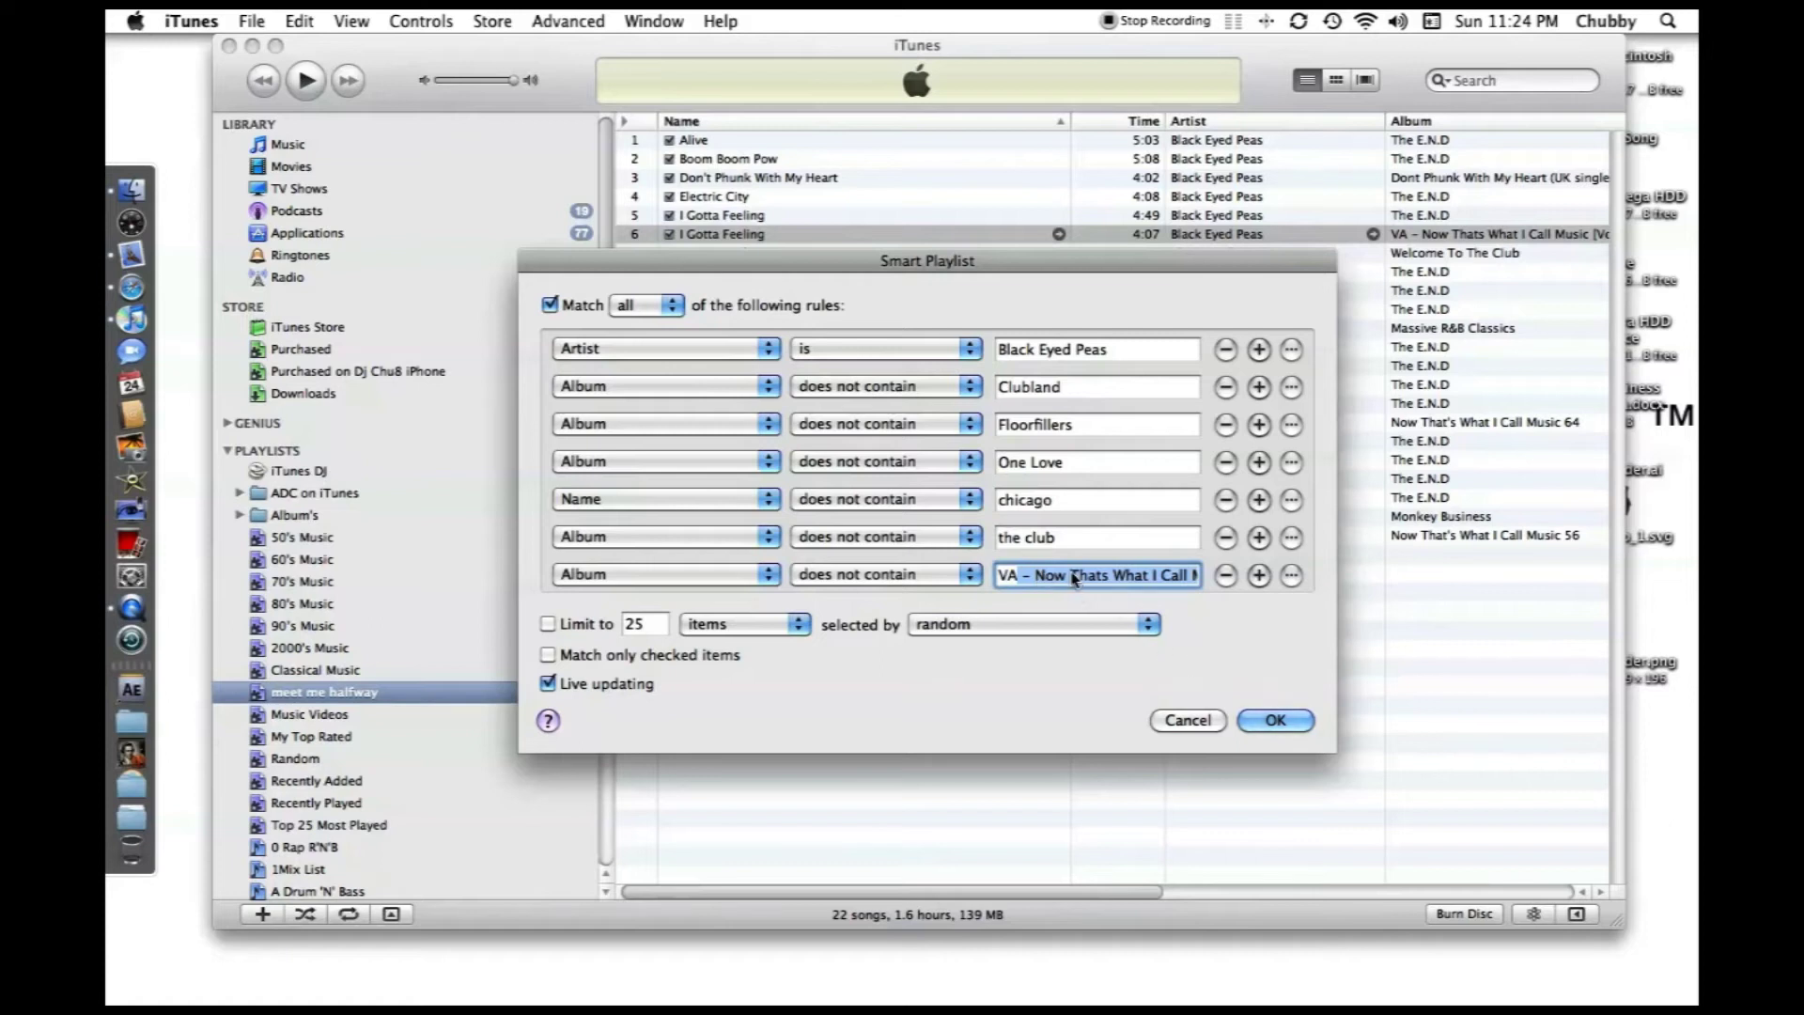
left_click(1045, 576)
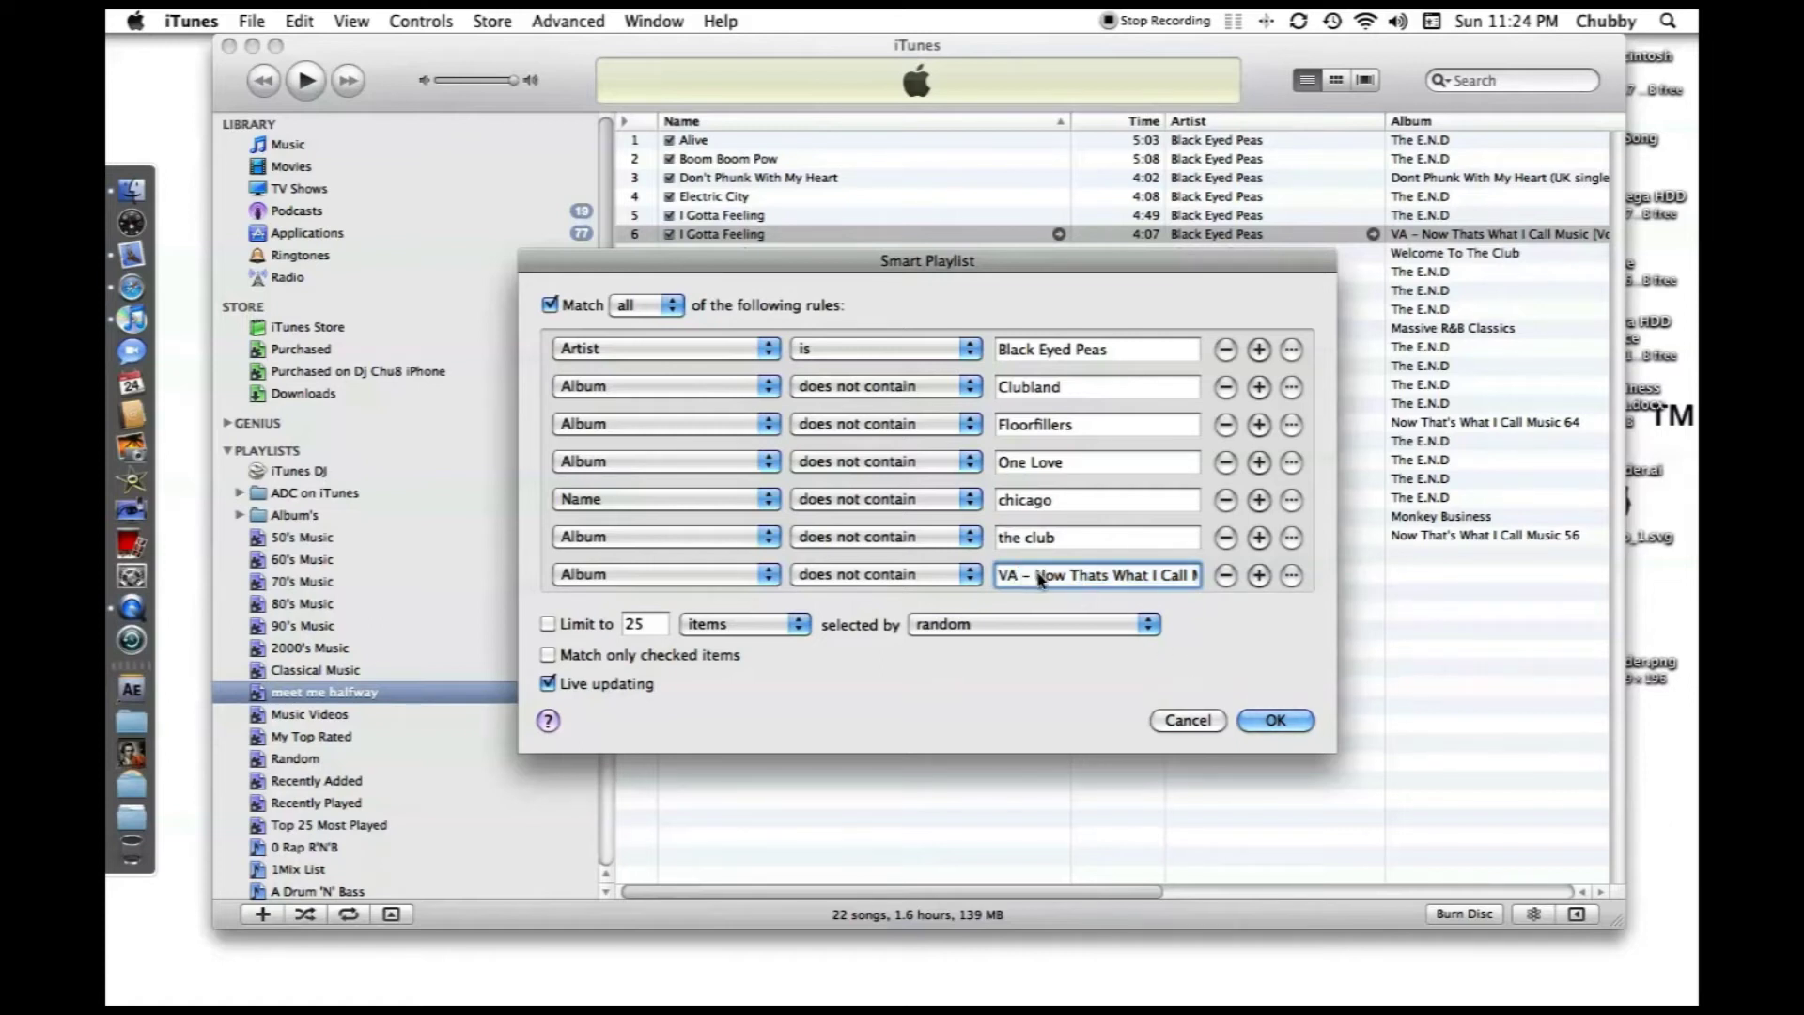
key("super+a")
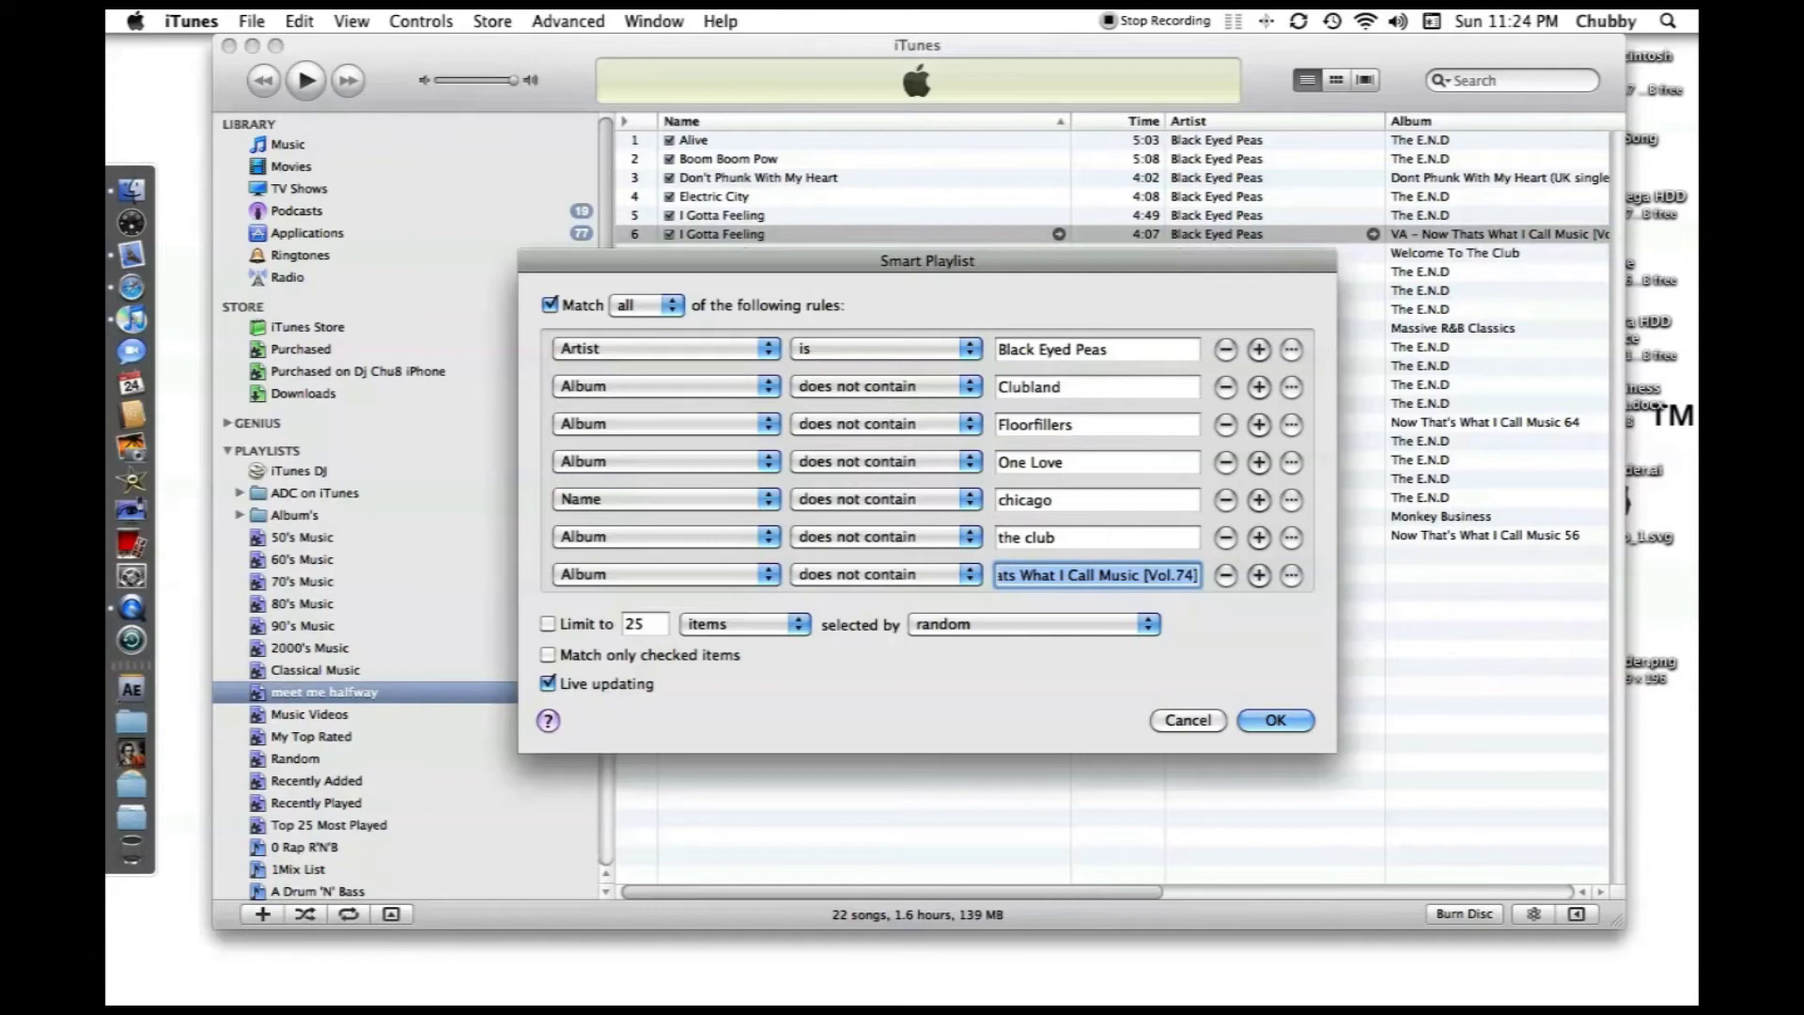
type("VA -")
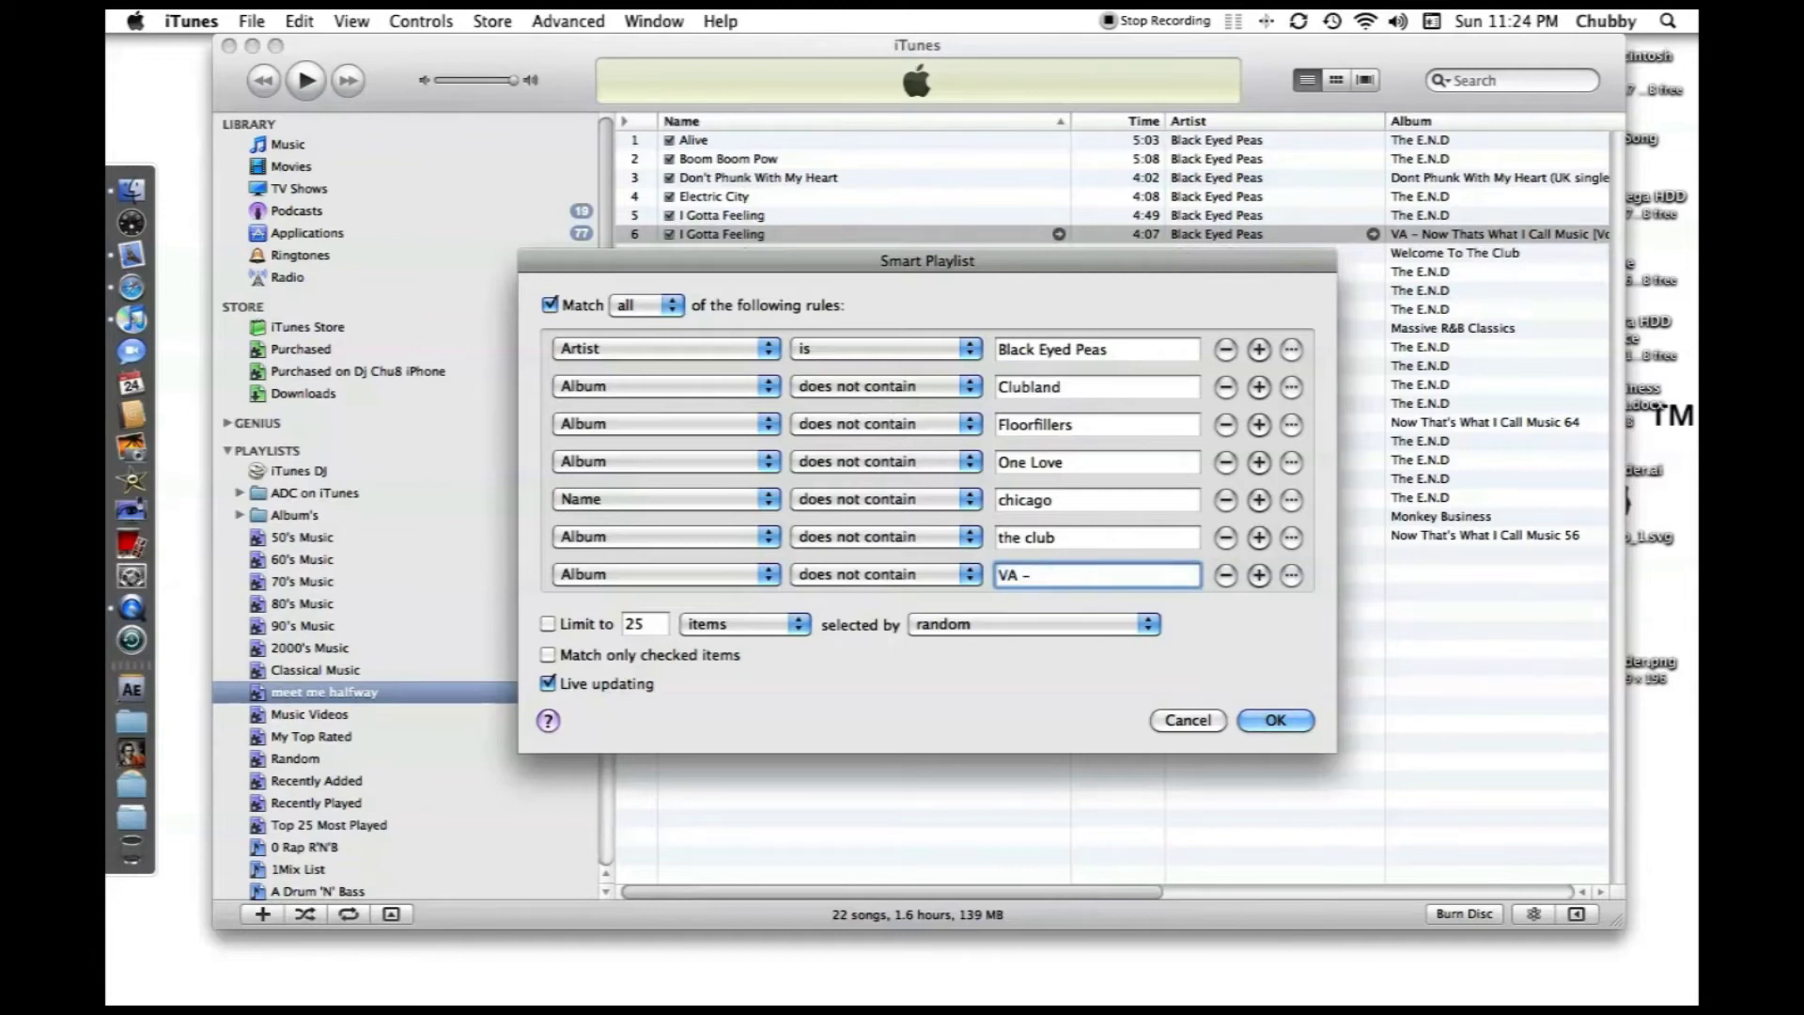
key("Return")
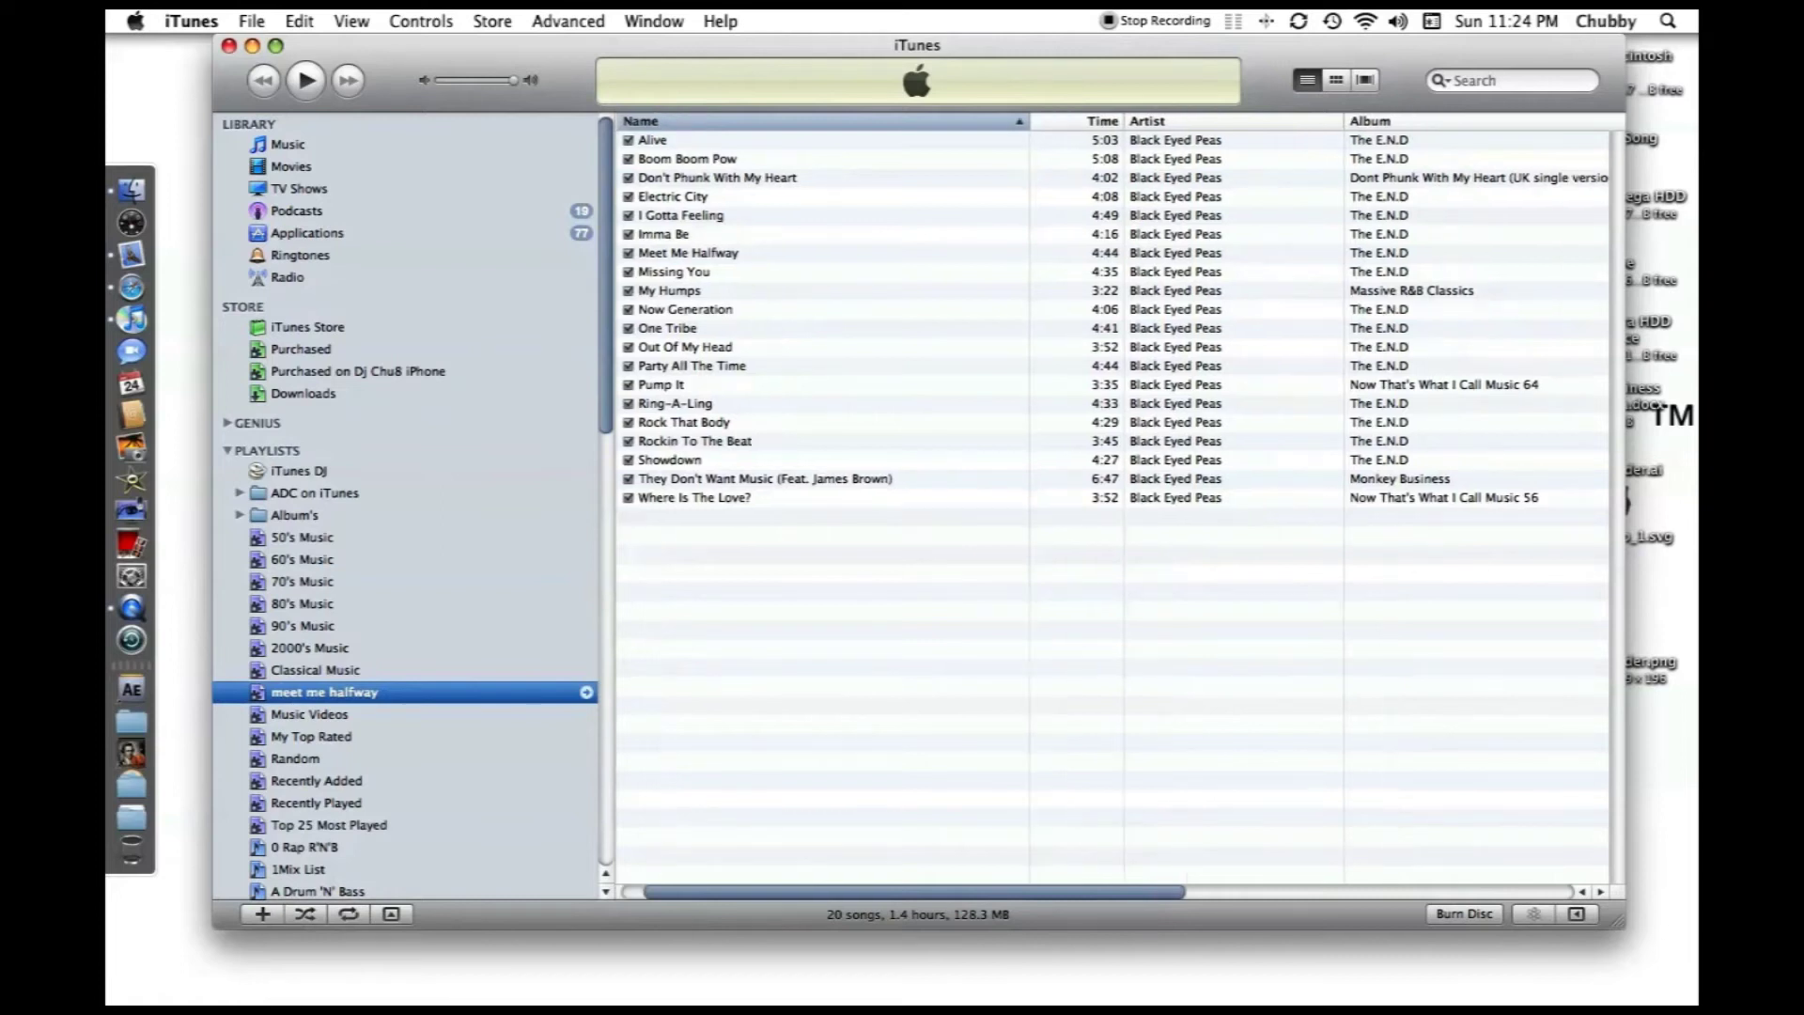
Step: Examine the filtered song list of the meet me halfway playlist across its columns and its first few songs
scroll(1113, 508, "right", 10)
scroll(1114, 507, "left", 3)
scroll(1114, 507, "right", 4)
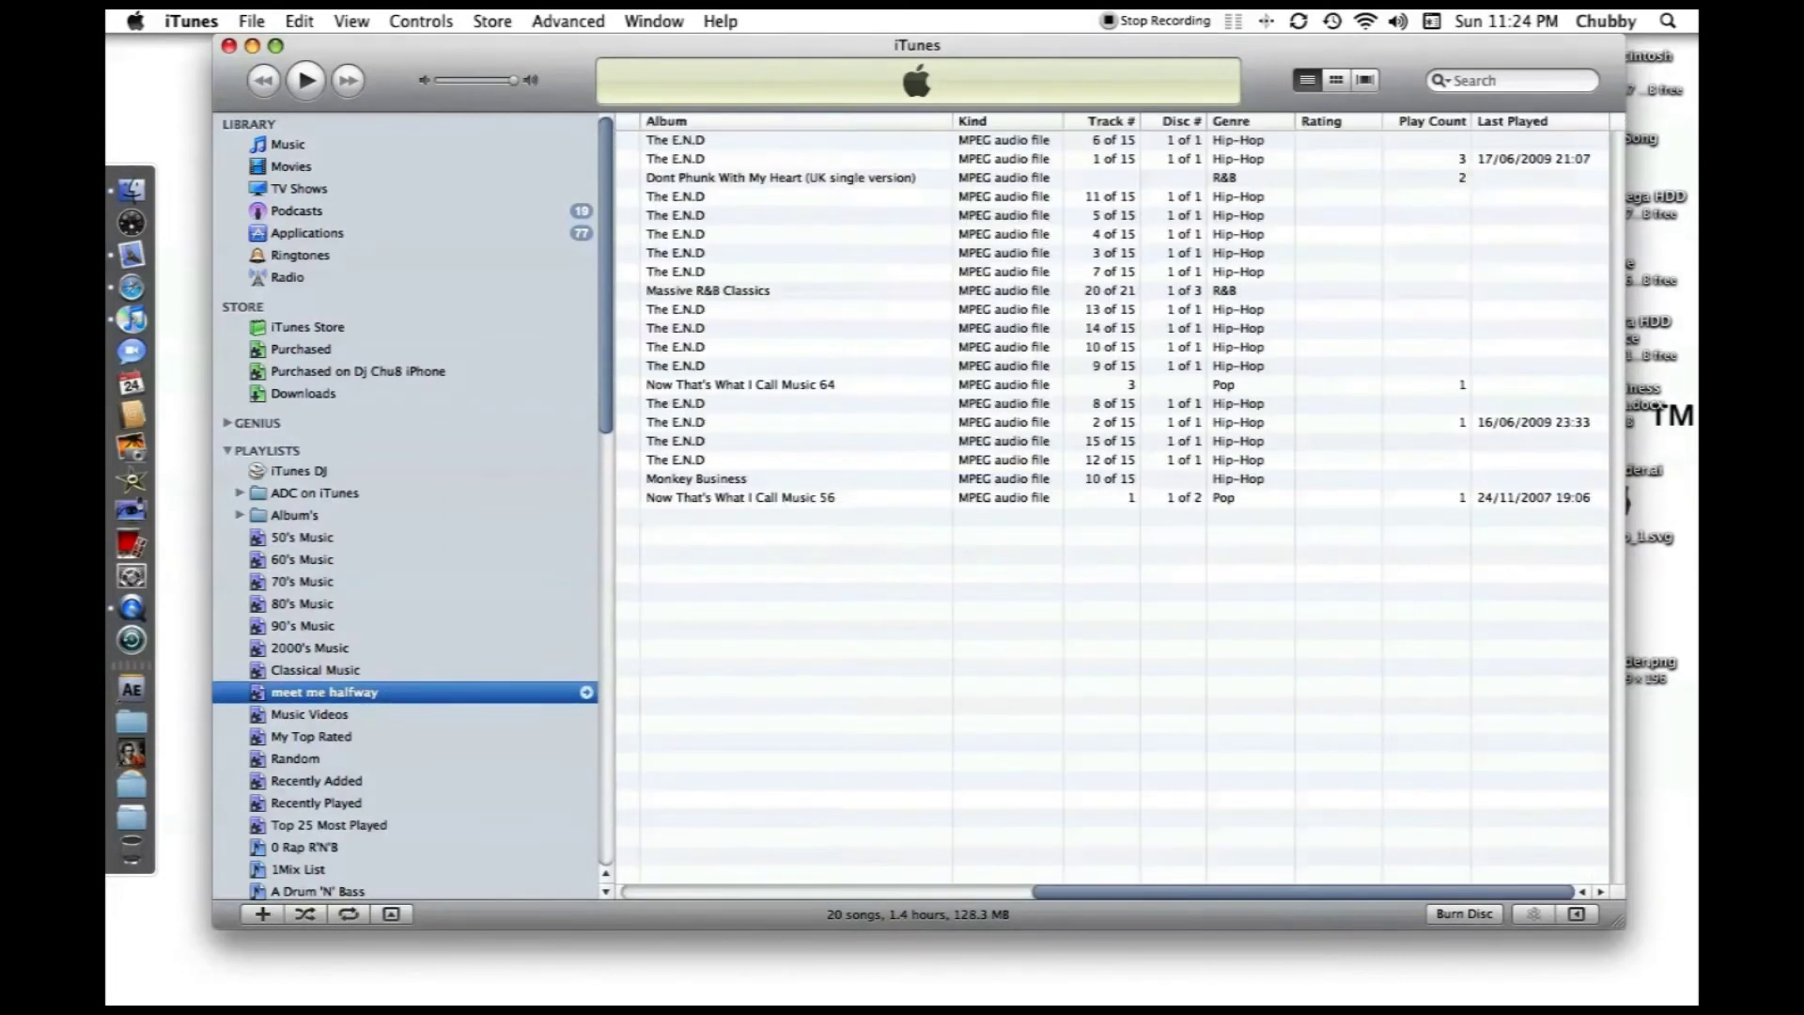
scroll(1114, 508, "left", 12)
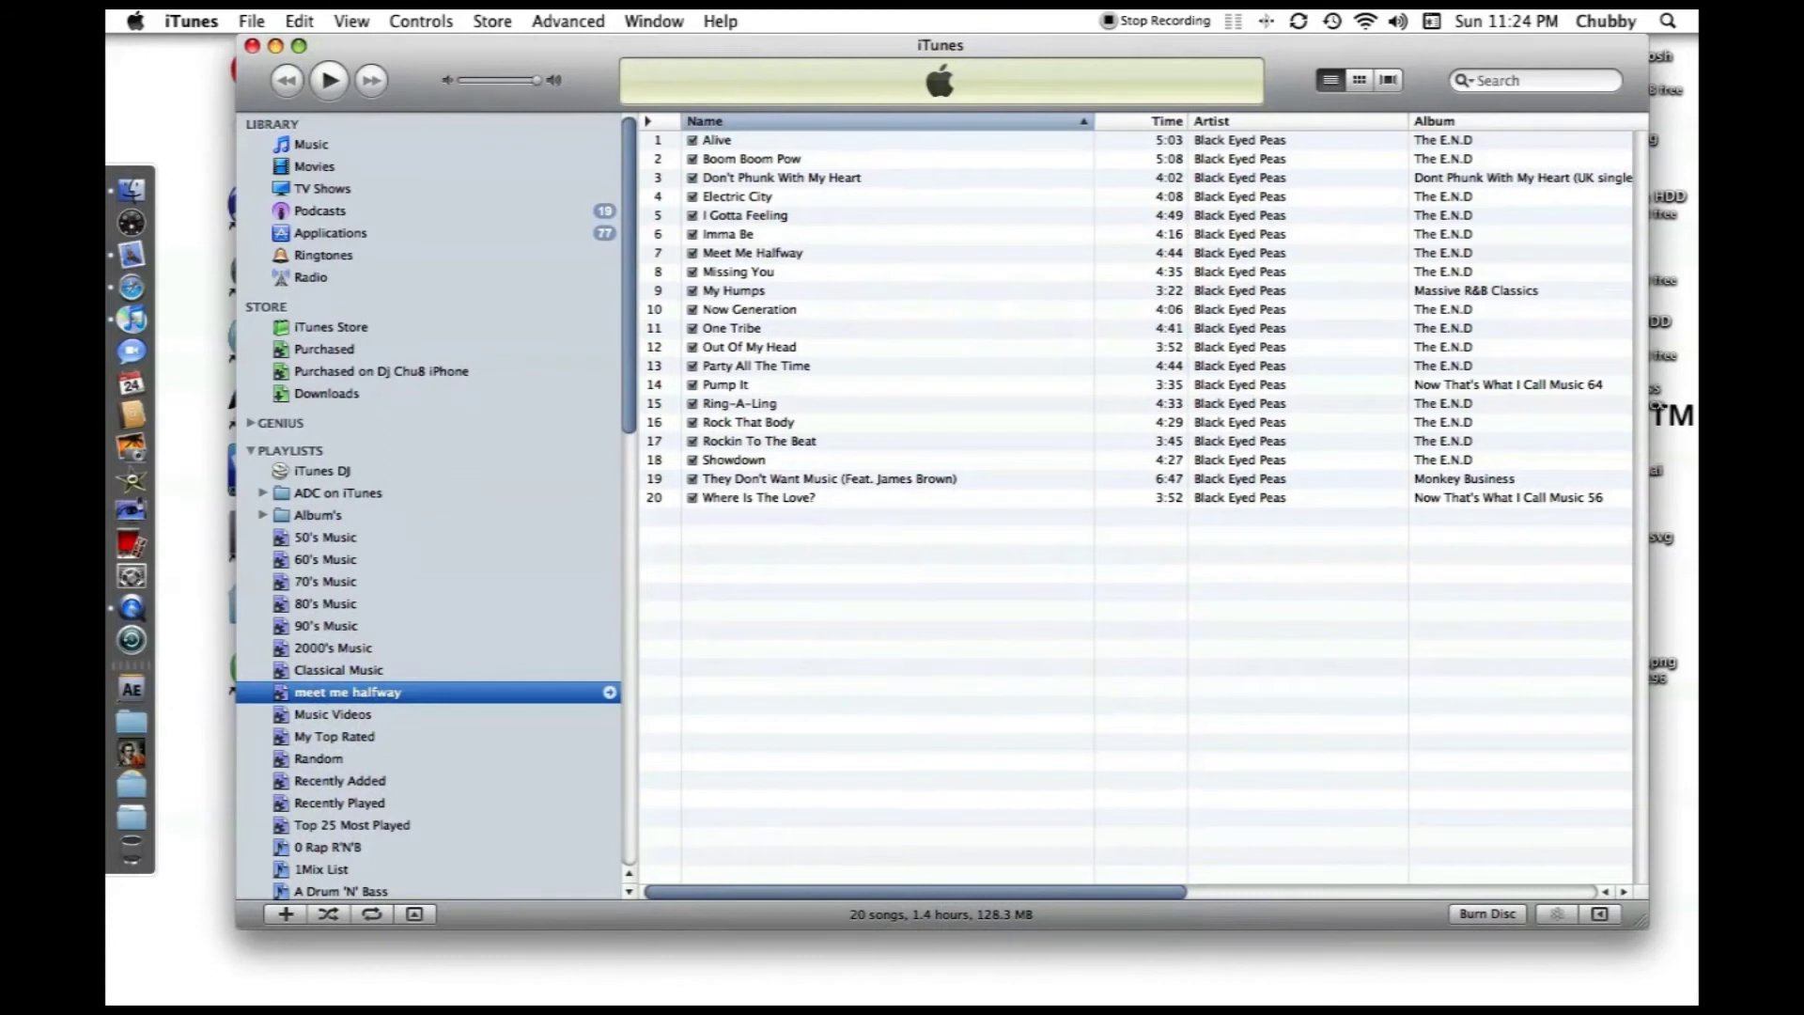
key("Tab")
key("Down")
key("Down")
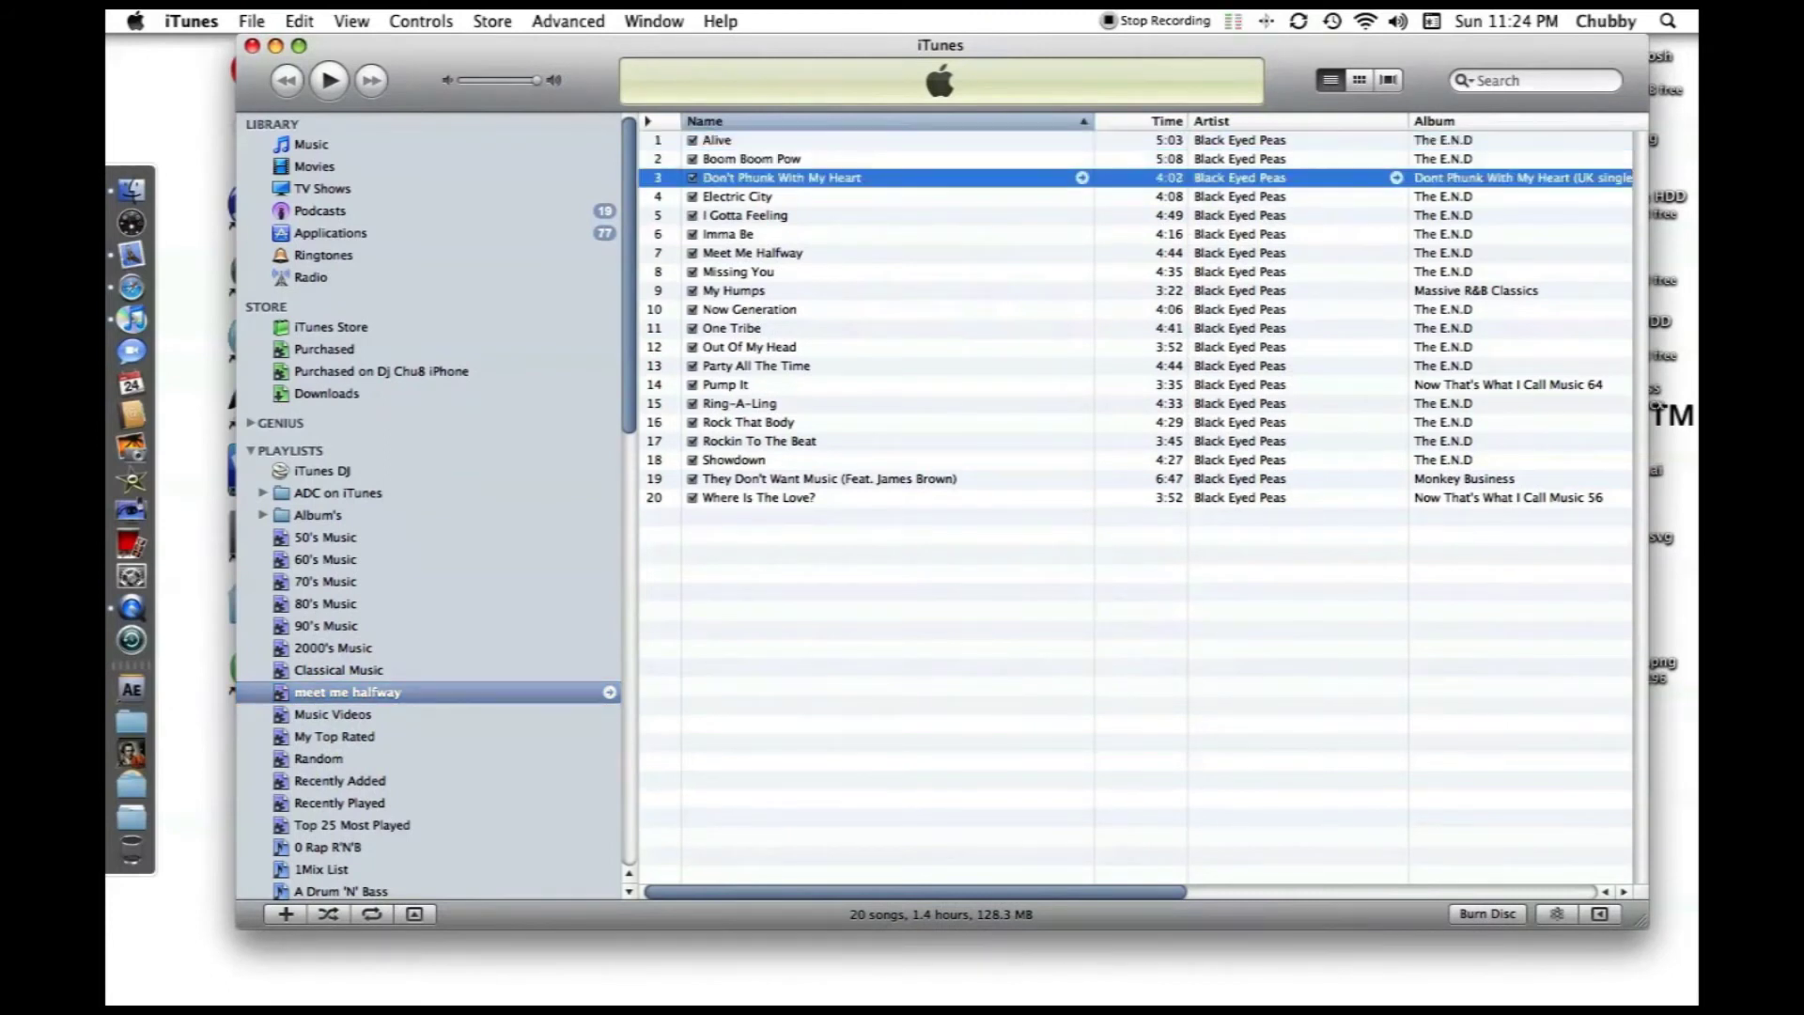
key("Up")
key("Up")
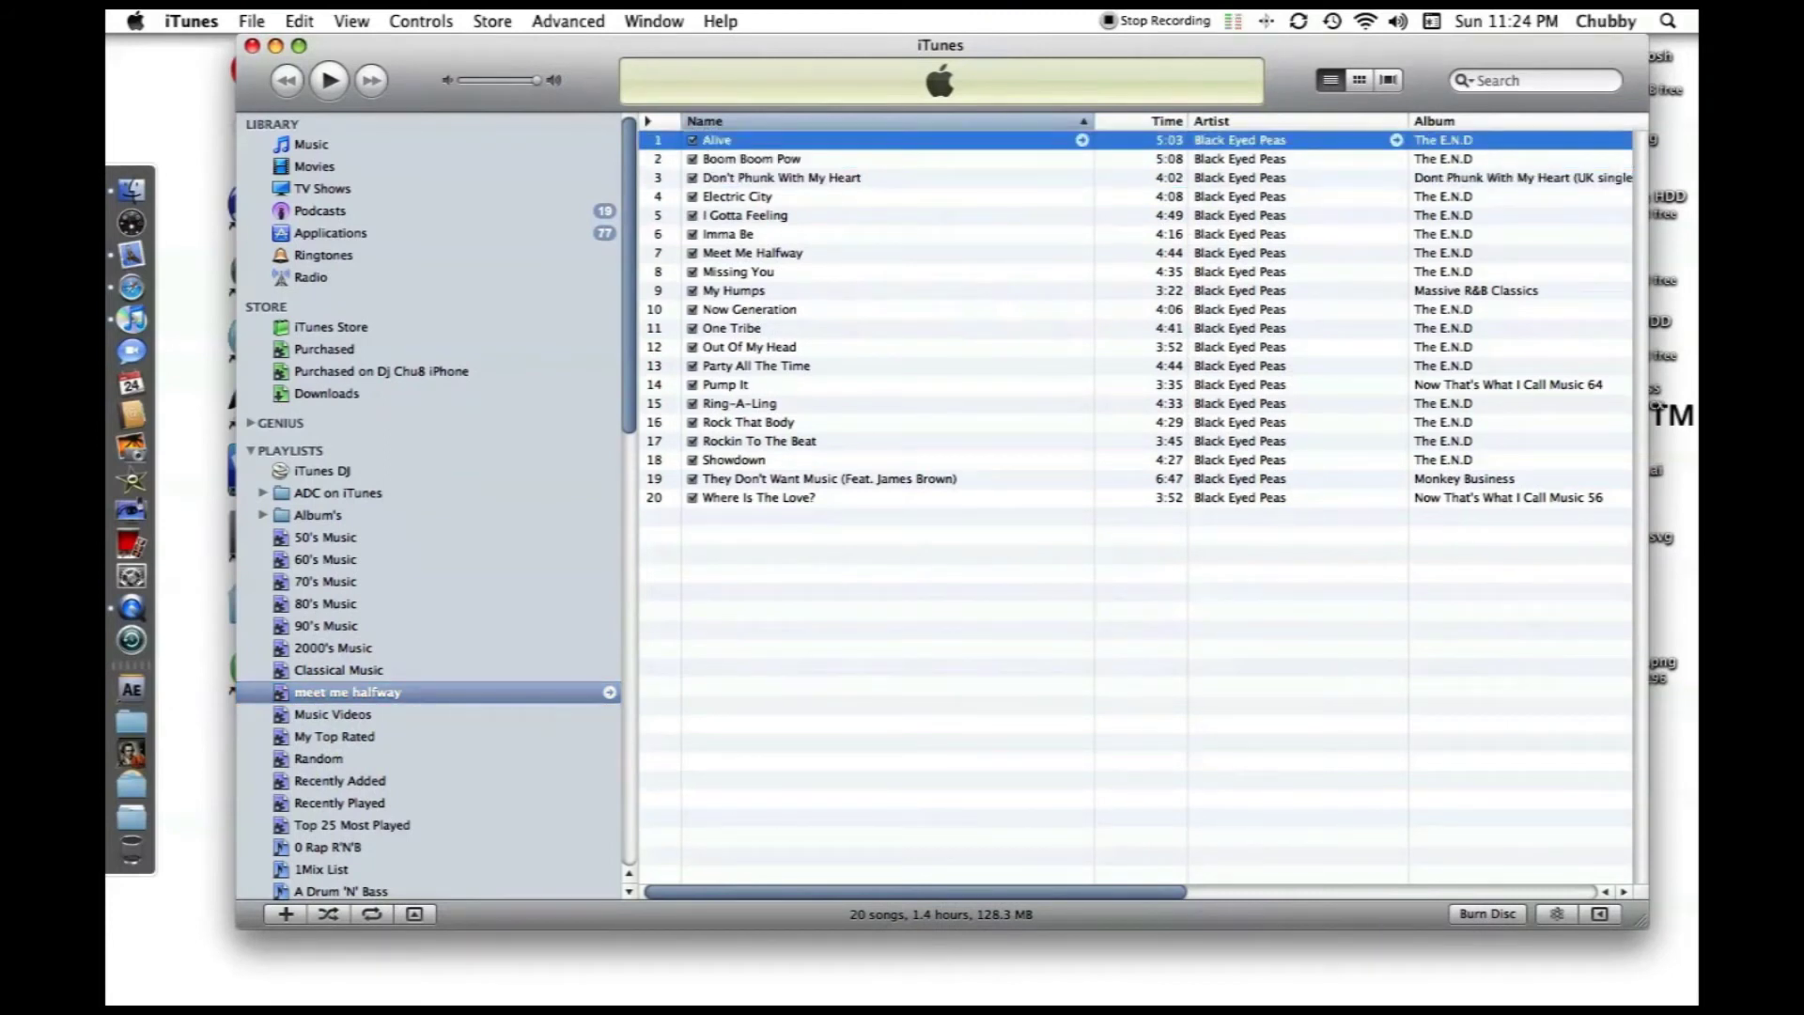
Step: Delete the meet me halfway smart playlist and confirm its removal
left_click(337, 716)
left_click(420, 695)
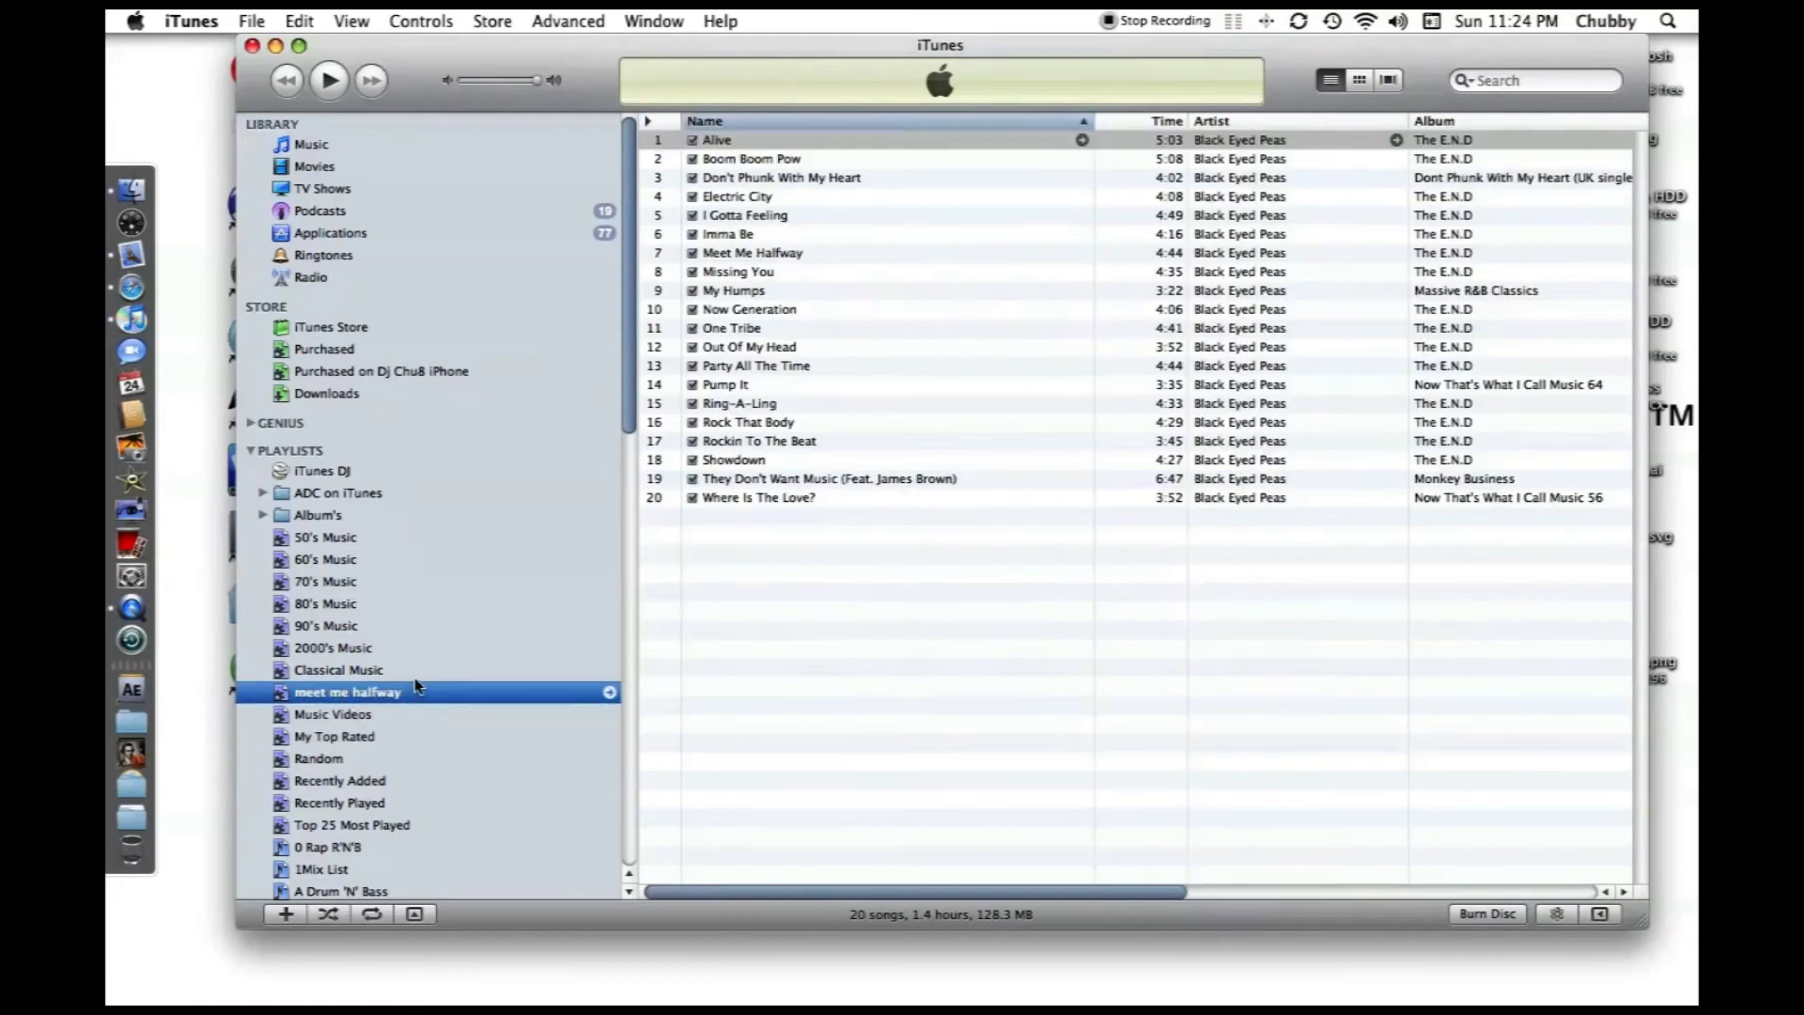
key("Delete")
left_click(1116, 445)
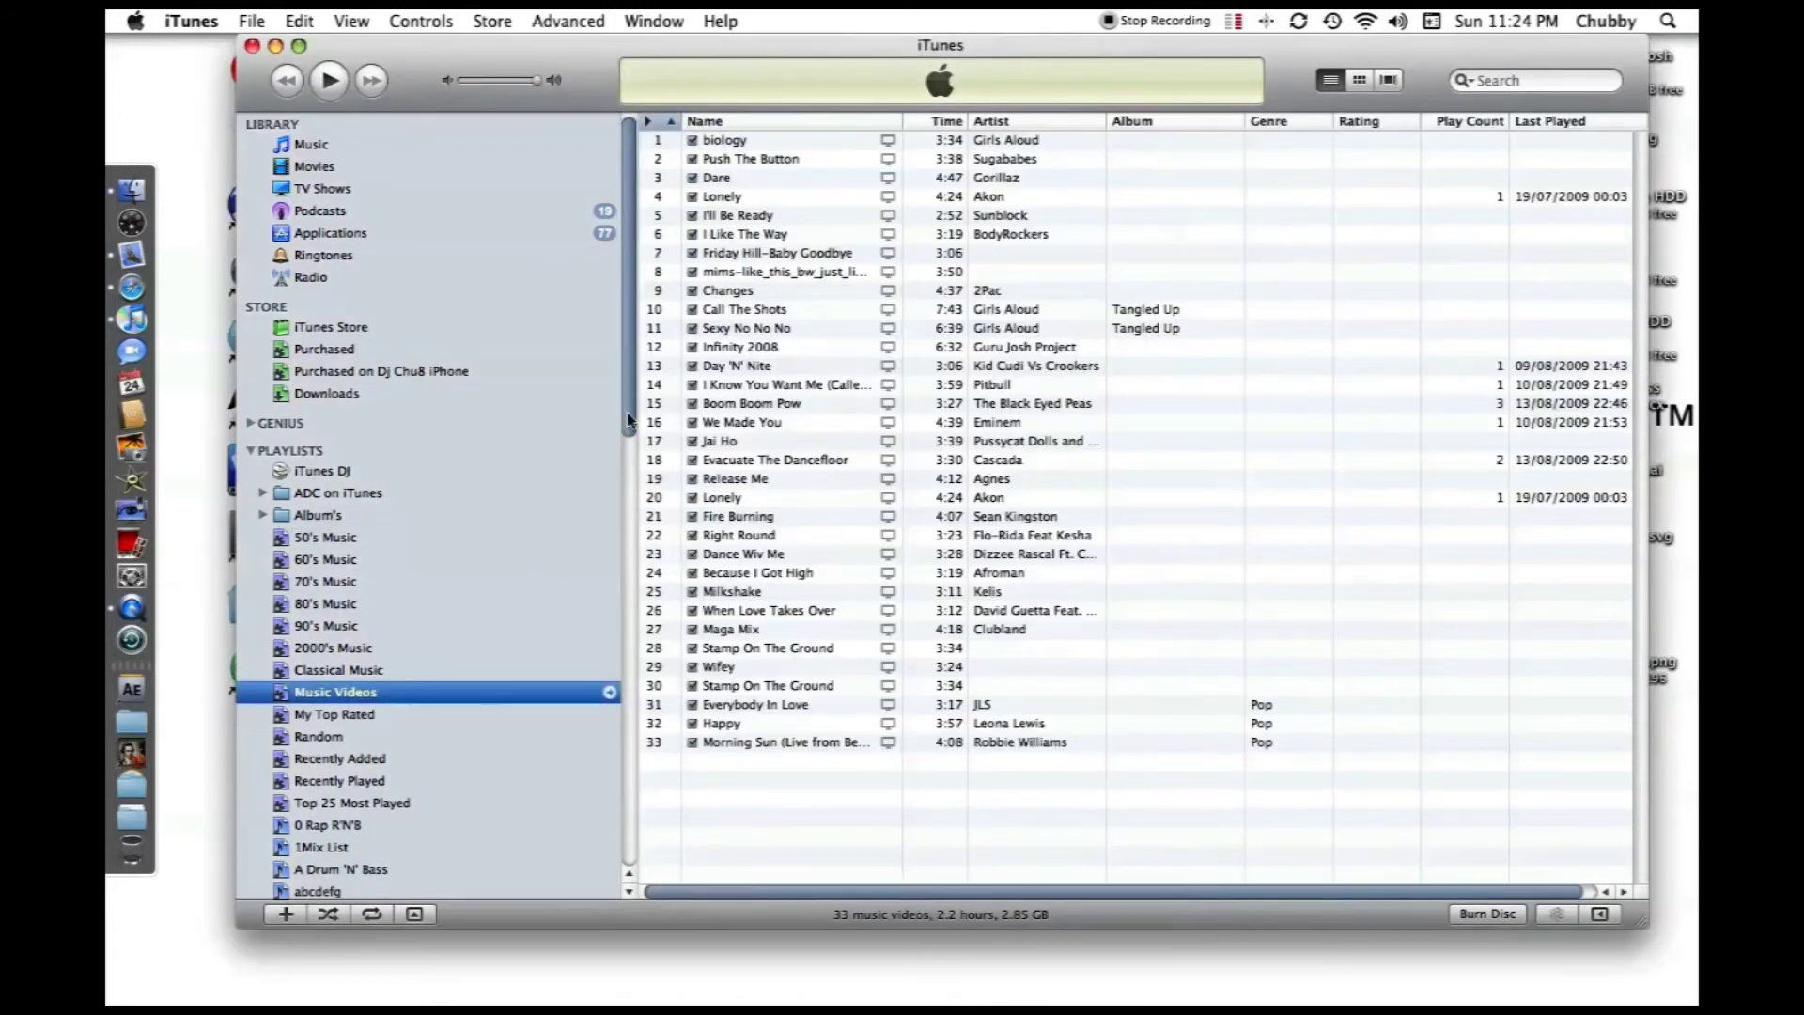
Step: Expand the Album's playlist folder and examine the smart playlists inside its Gay Tunes subfolder
left_click_drag(632, 422, 631, 480)
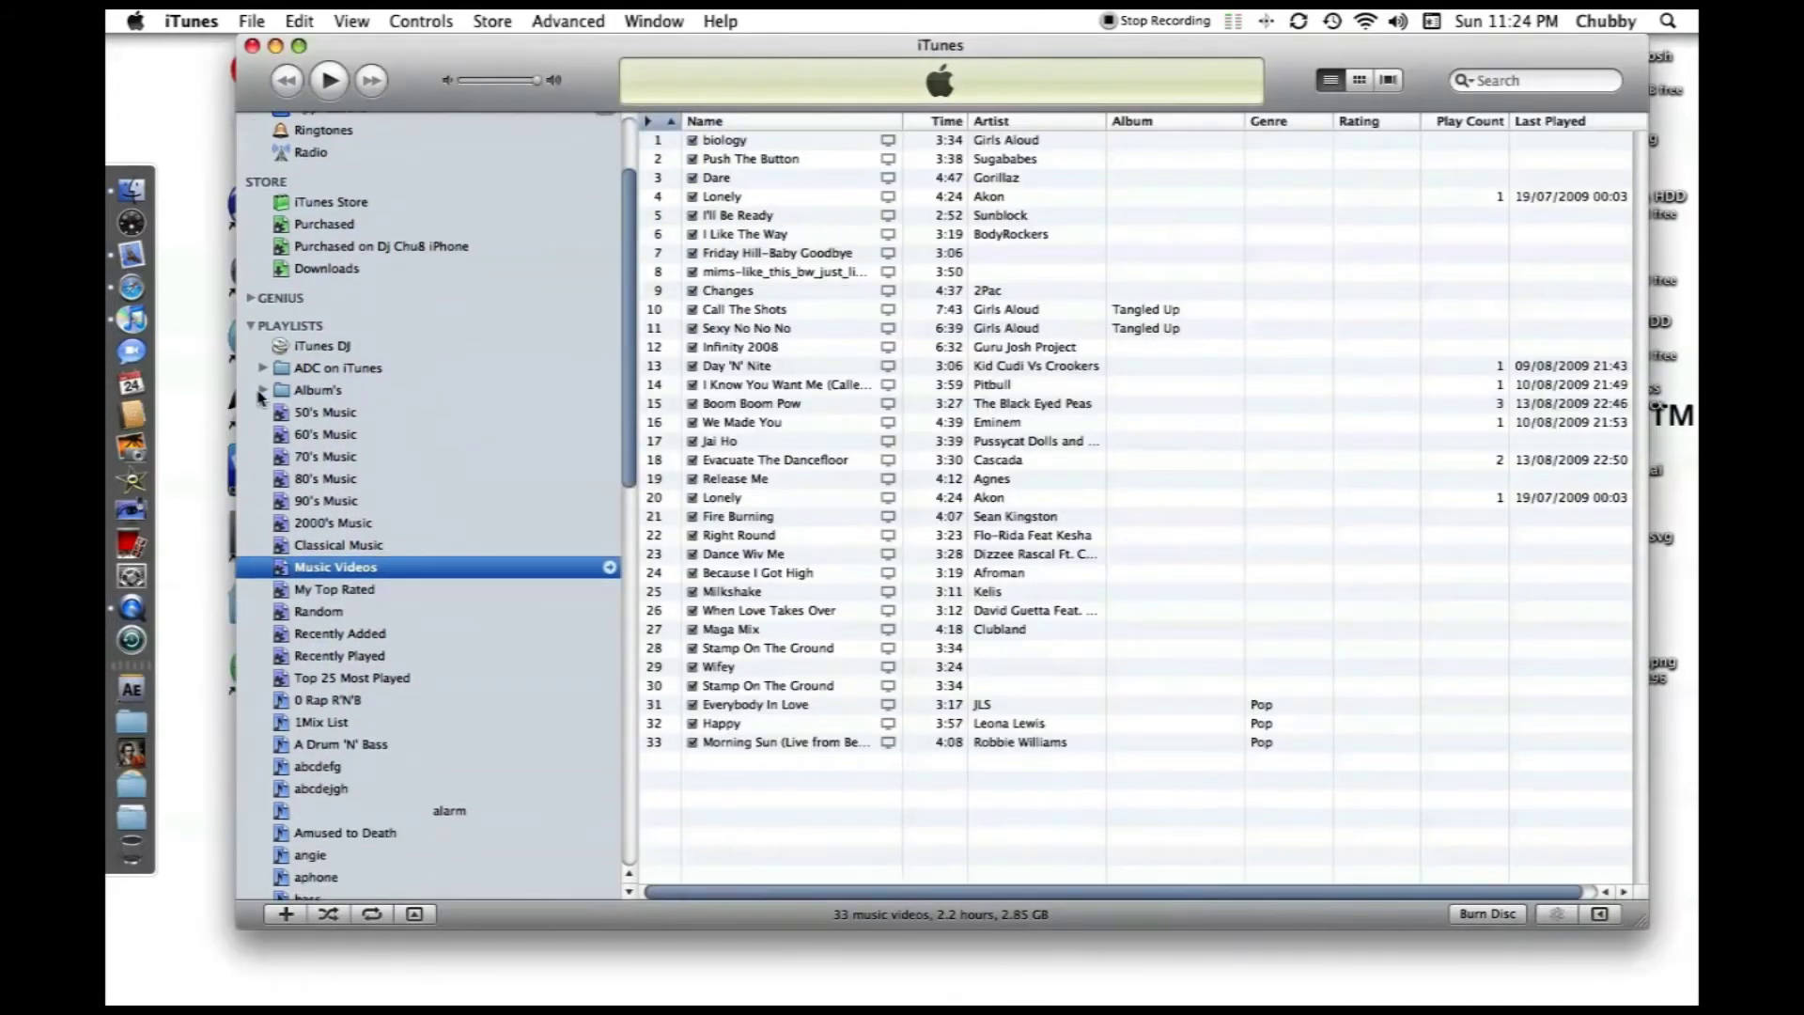
left_click(312, 392)
left_click(263, 391)
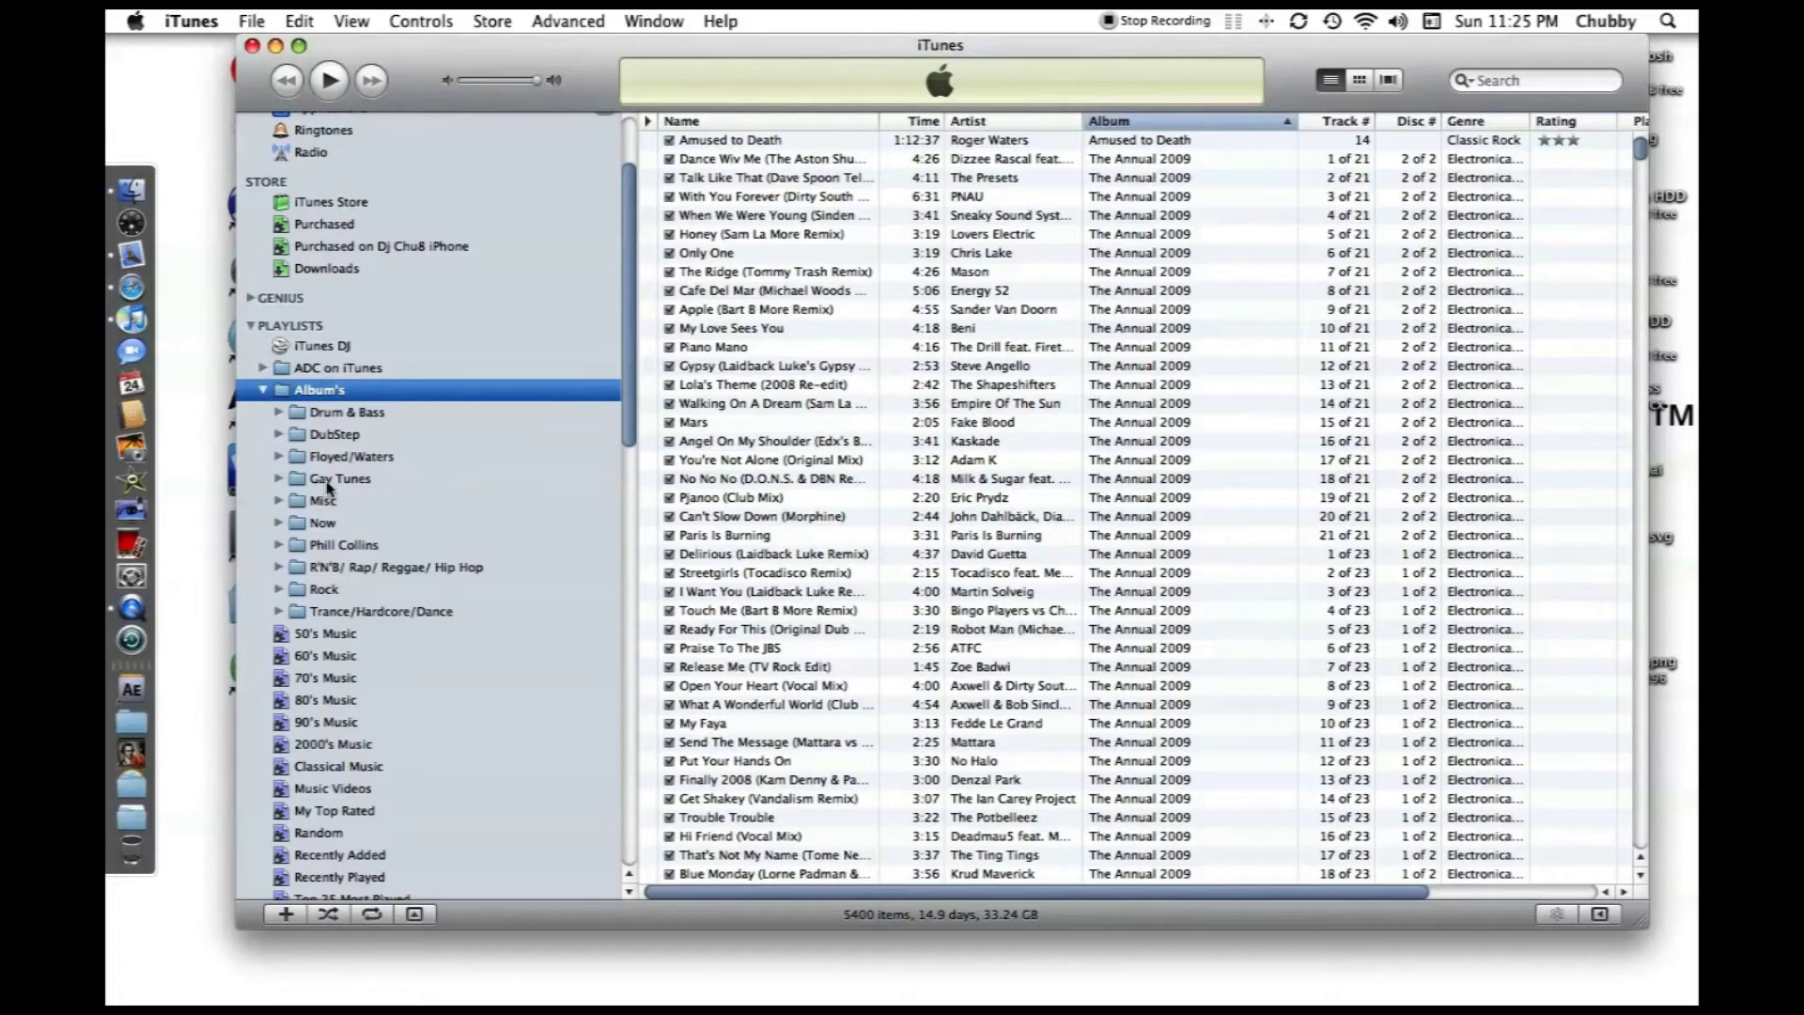
left_click(278, 479)
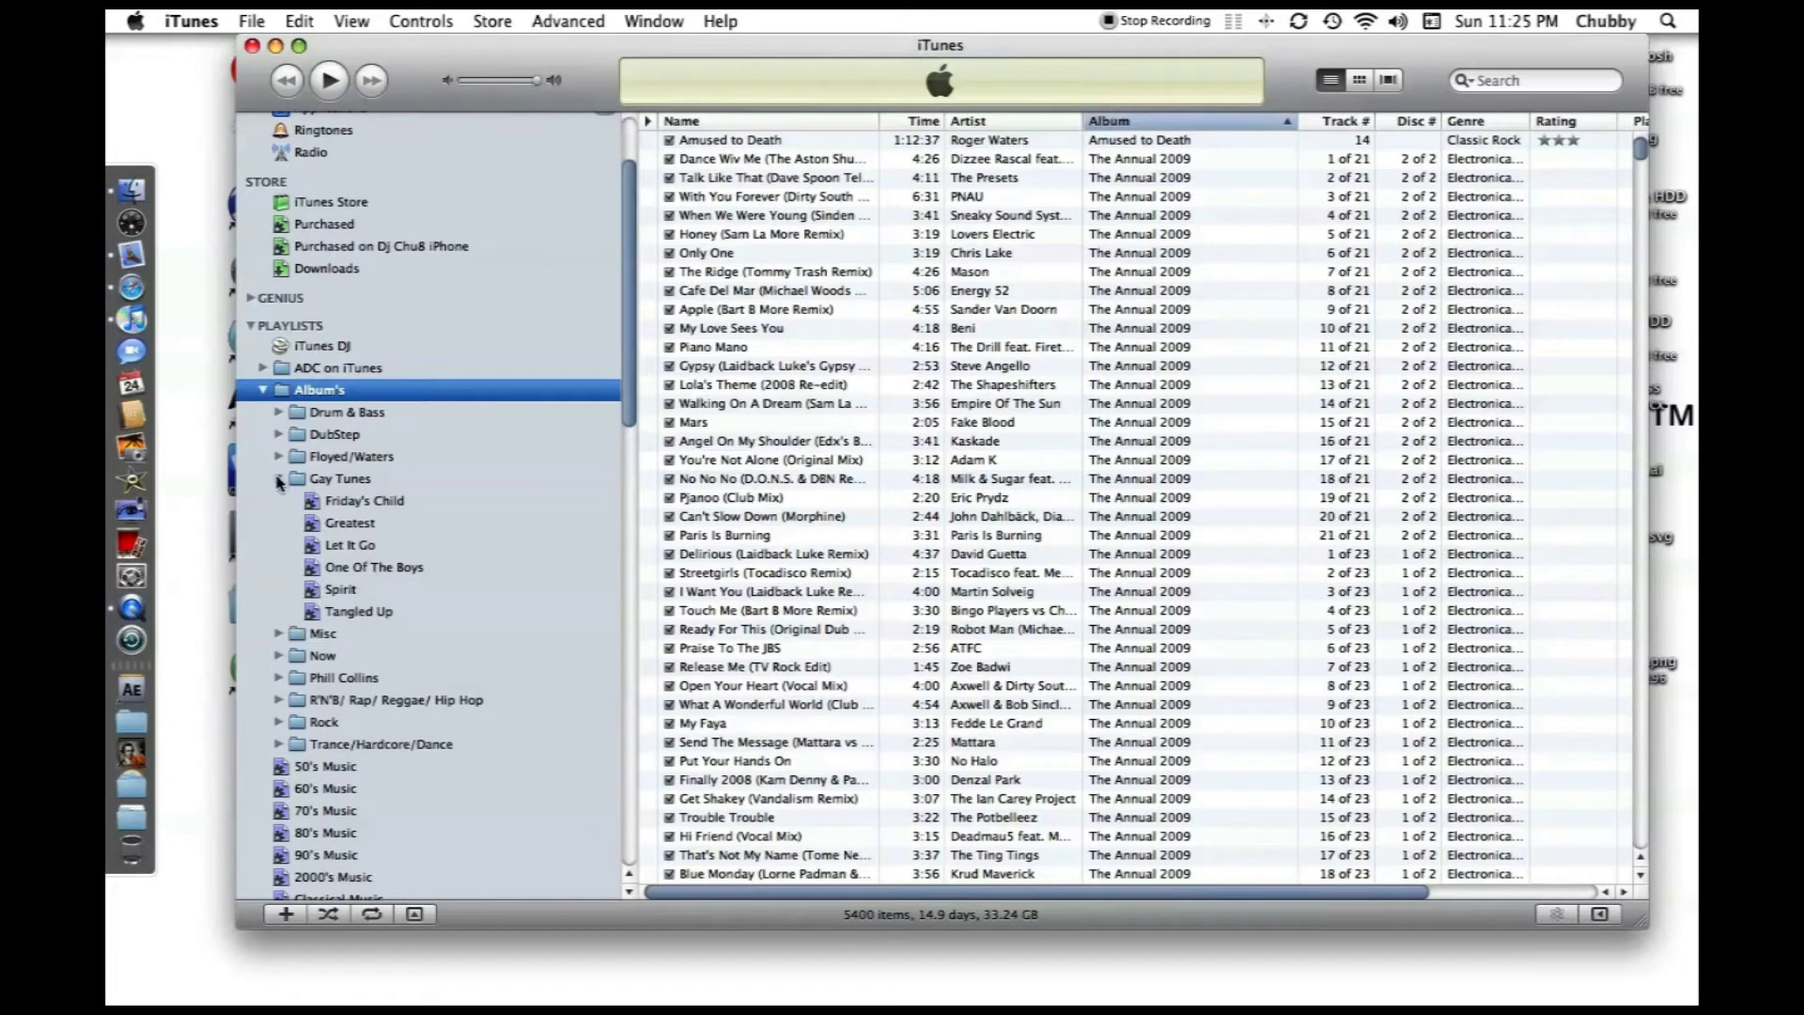
left_click(278, 479)
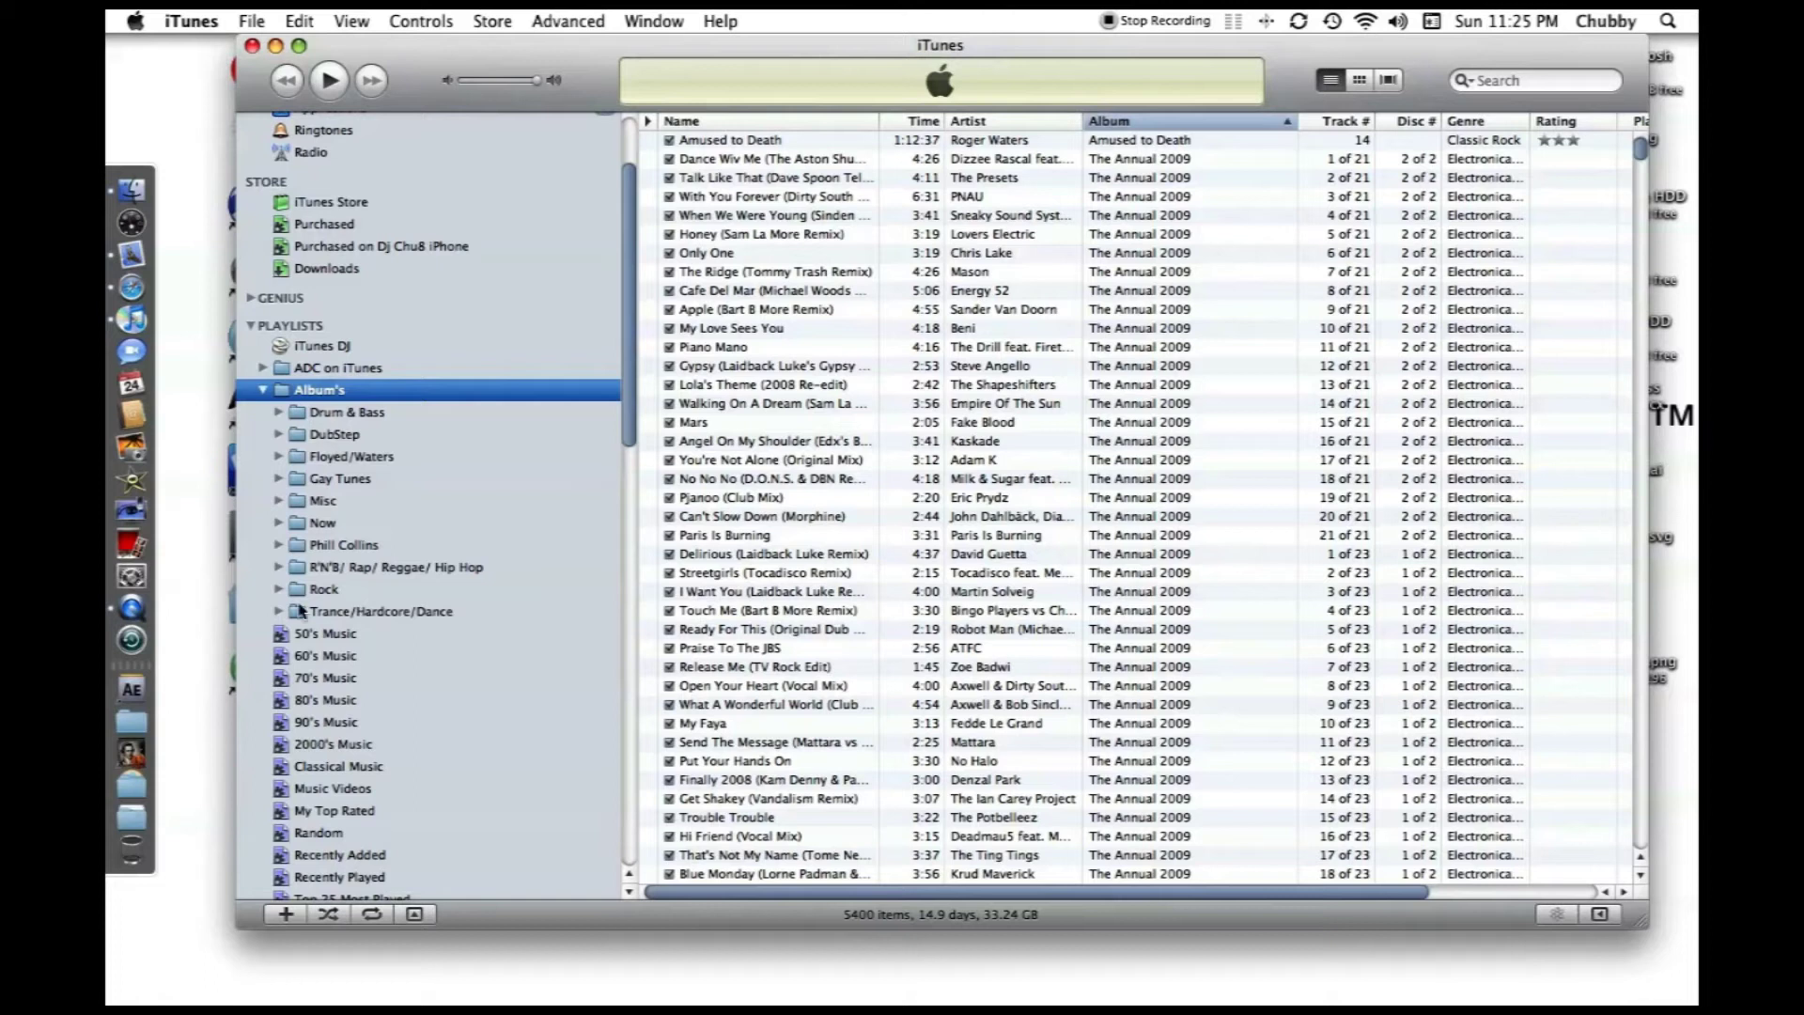
Step: Expand the Trance/Hardcore/Dance folder, with its NRG subfolder collapsed, and examine how its album playlists are organised
left_click(278, 611)
left_click_drag(624, 350, 623, 480)
scroll(623, 480, "down", 2)
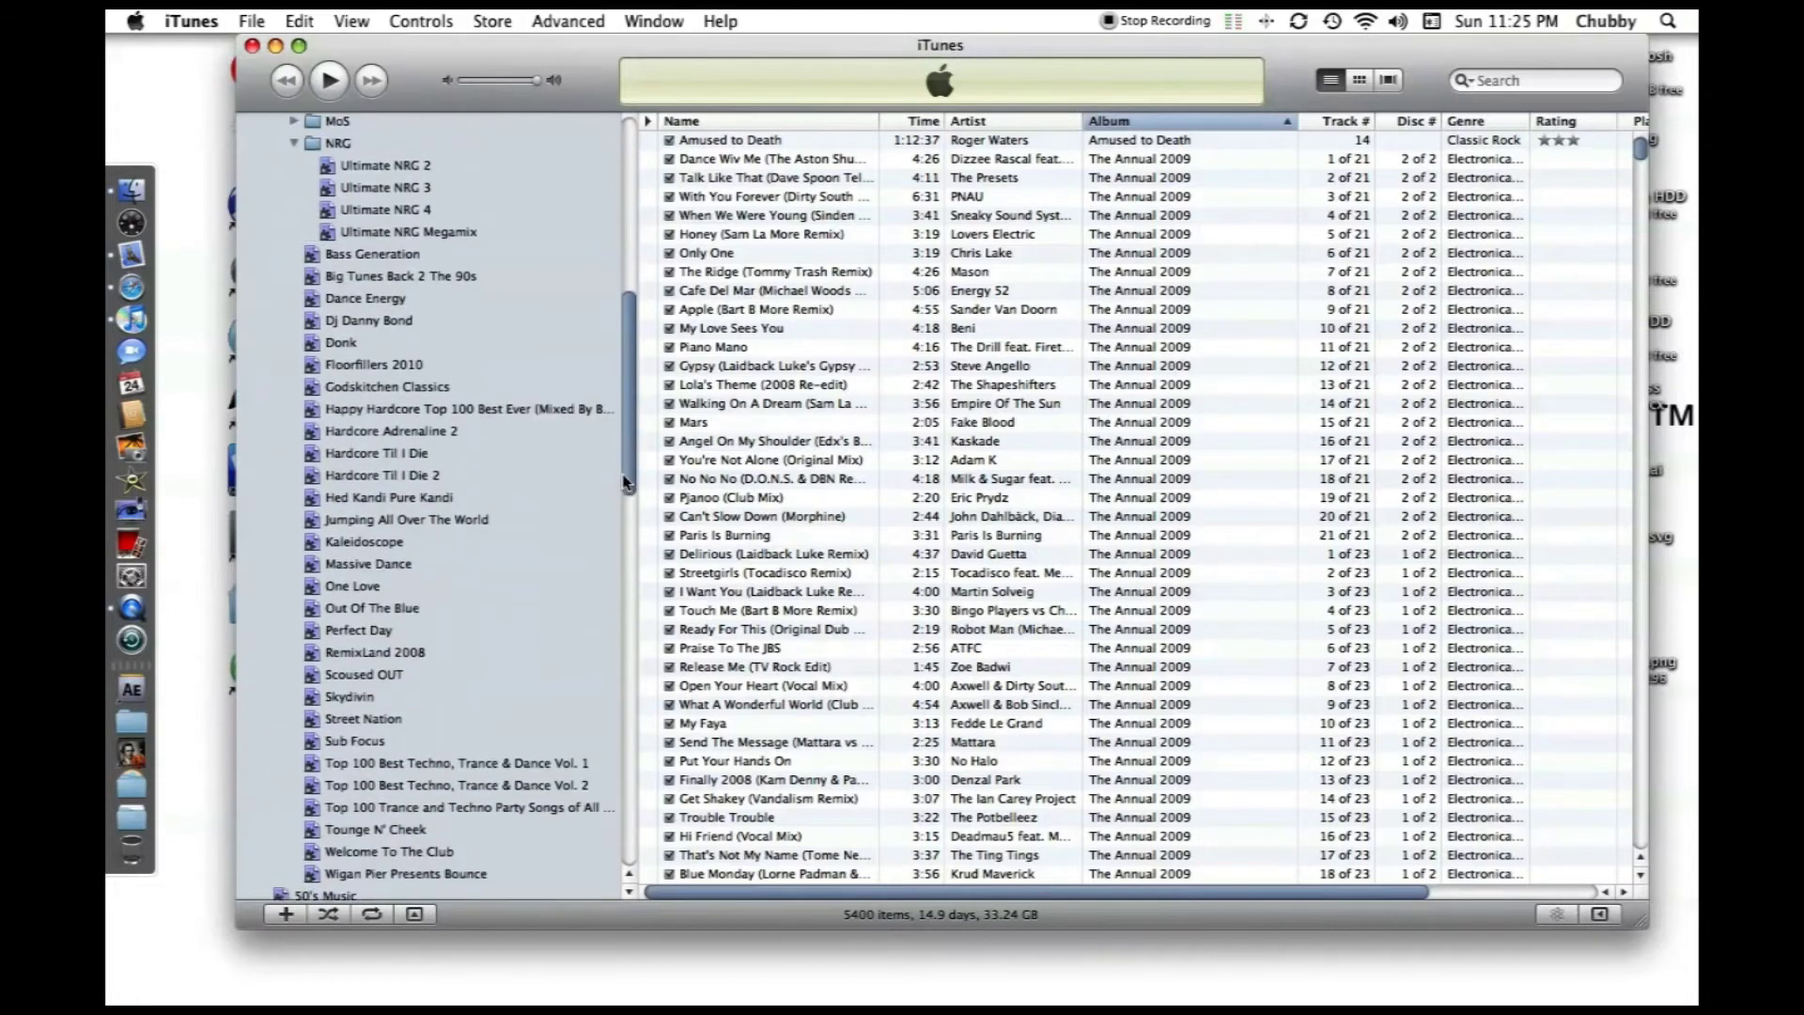
left_click(294, 150)
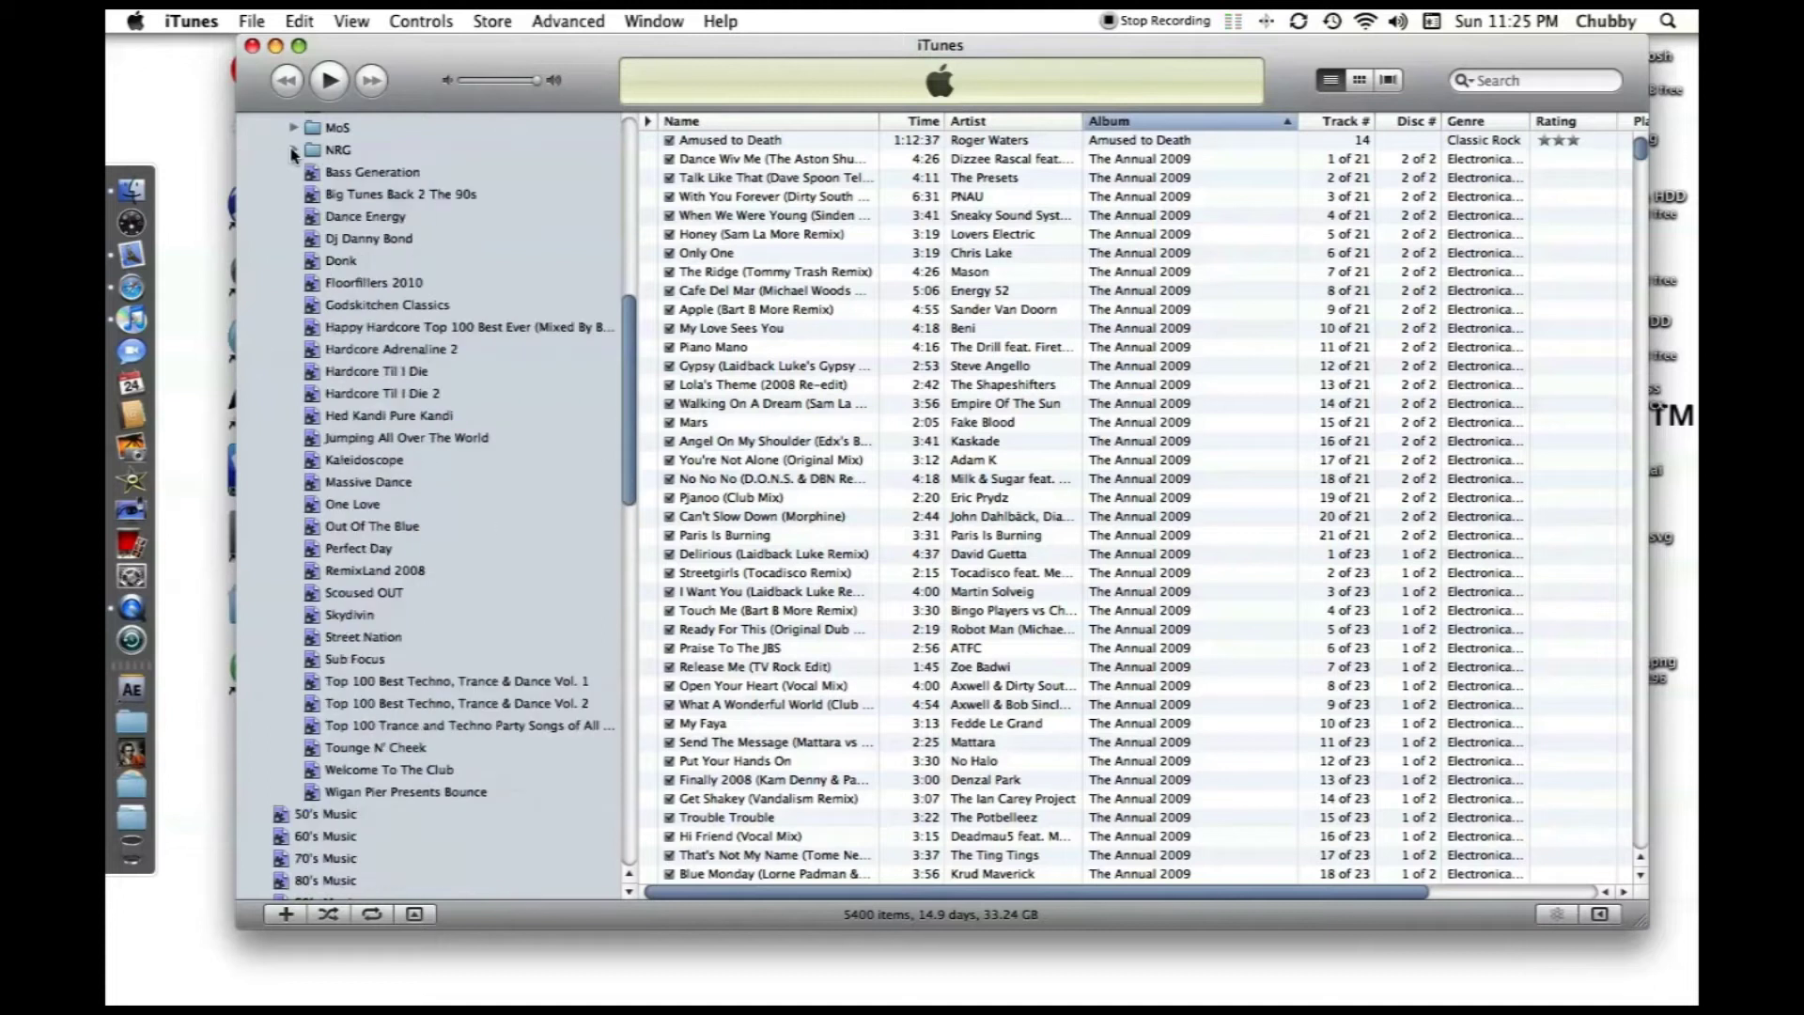
scroll(590, 381, "up", 4)
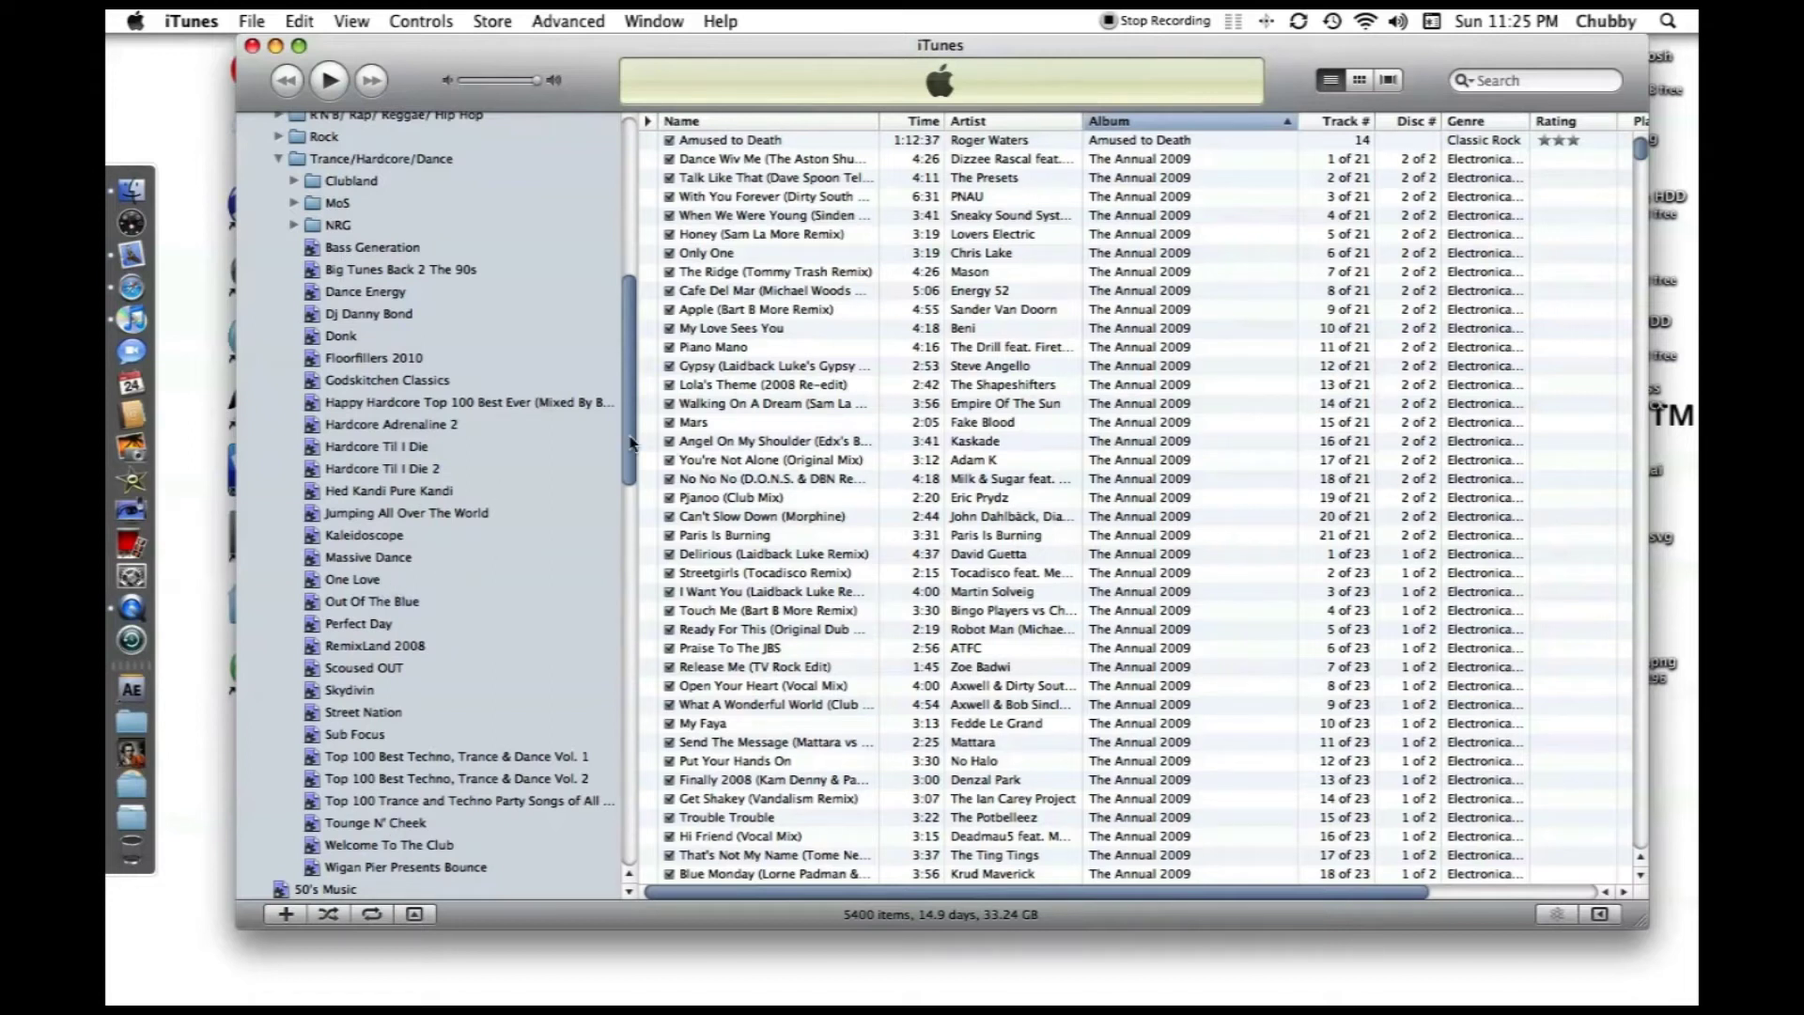
scroll(631, 442, "up", 5)
scroll(634, 438, "down", 5)
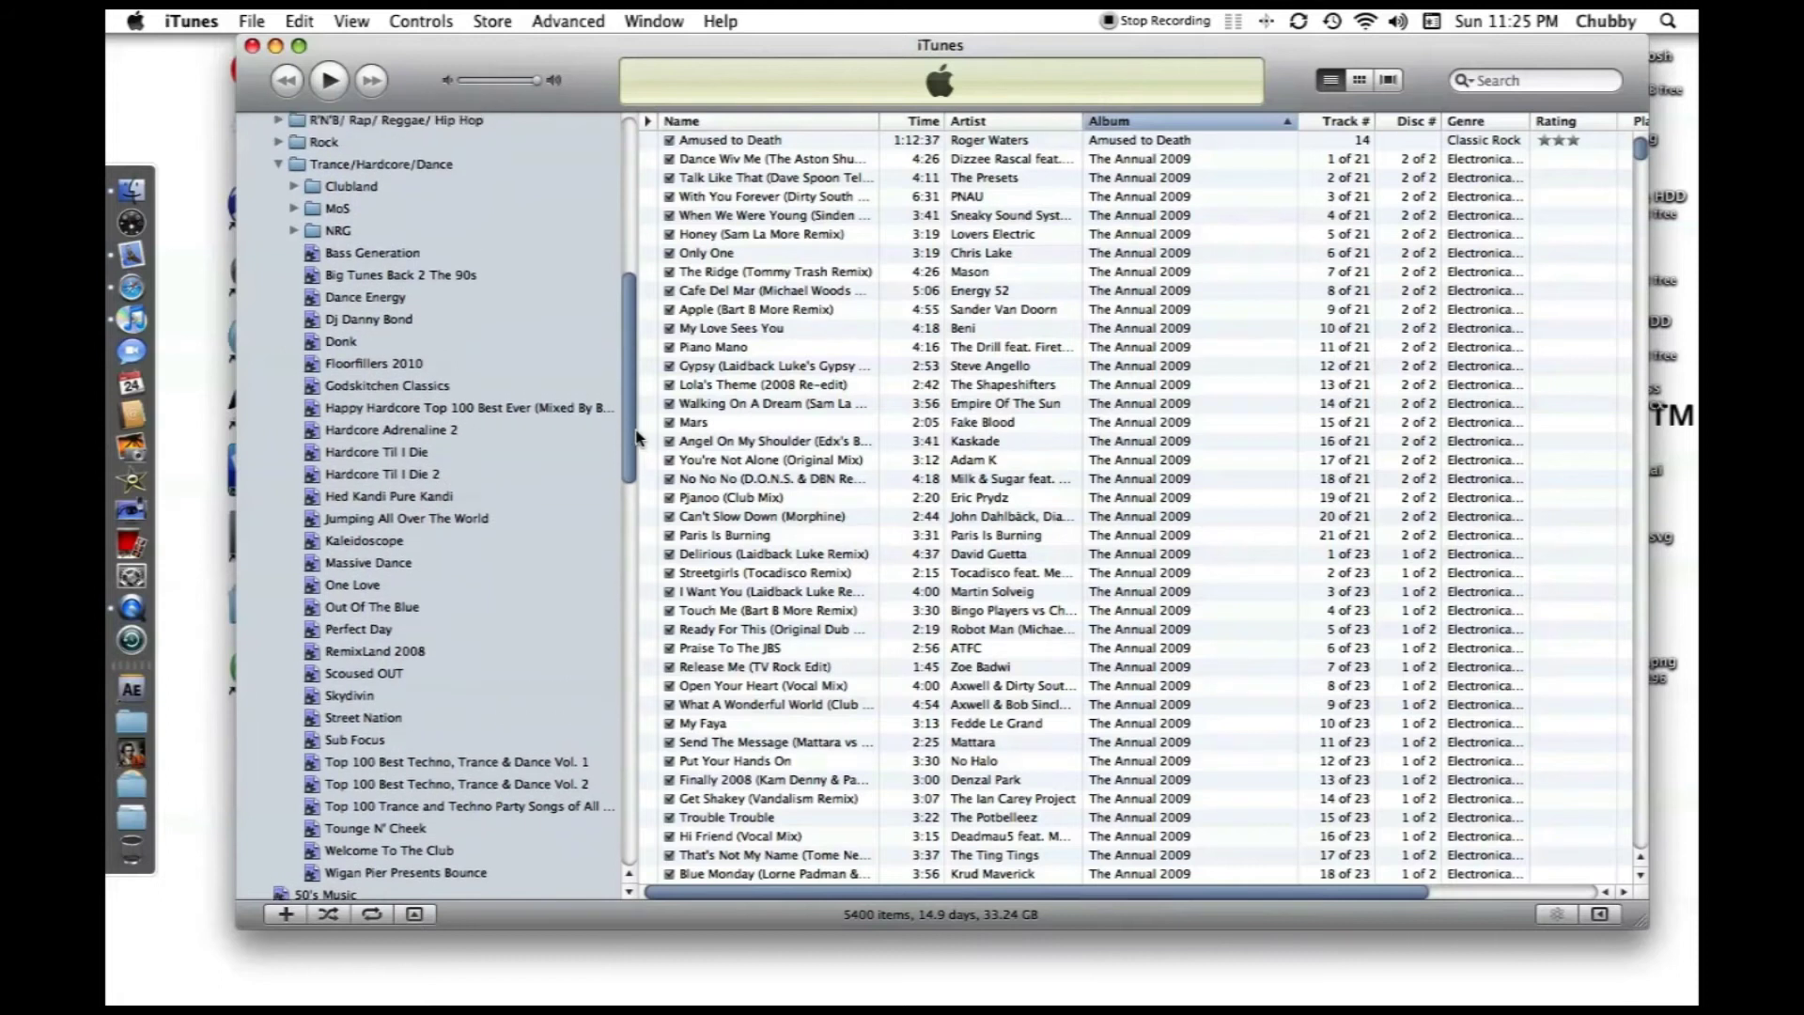
scroll(636, 437, "up", 5)
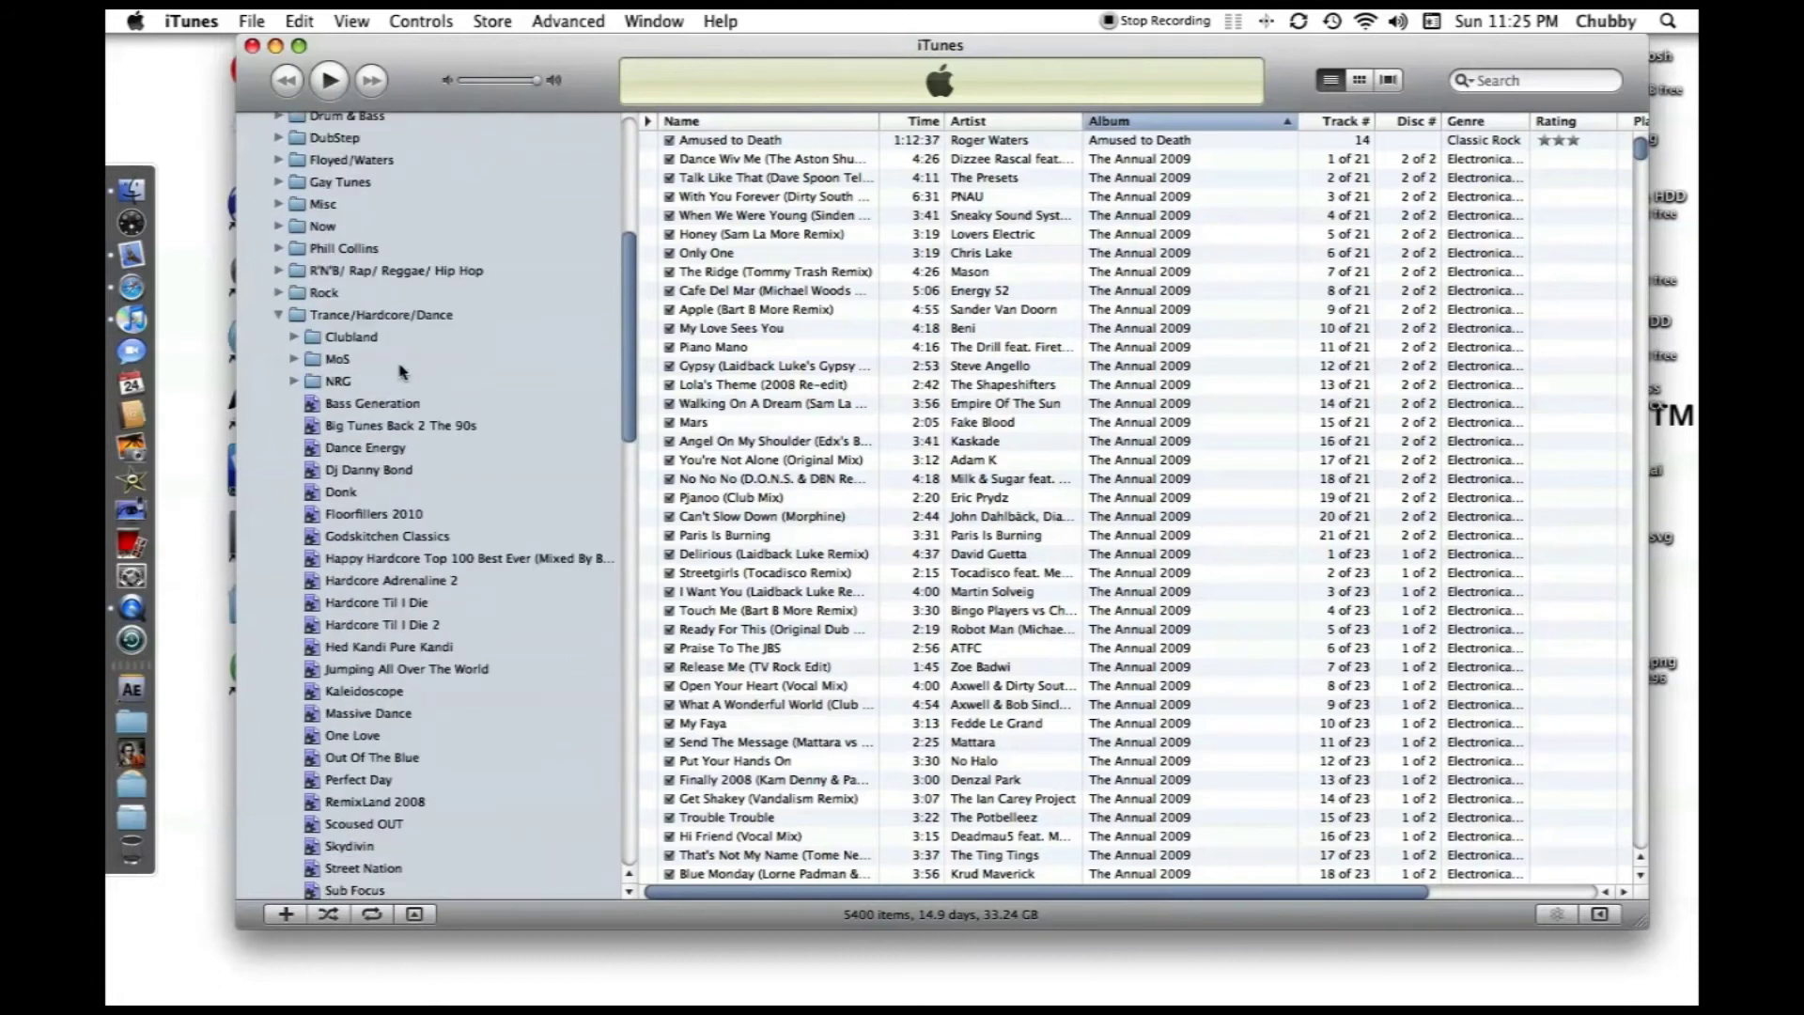
Step: Create a new playlist folder named Abeat inside the Trance/Hardcore/Dance folder
left_click(381, 315)
left_click(299, 20)
mouse_move(252, 21)
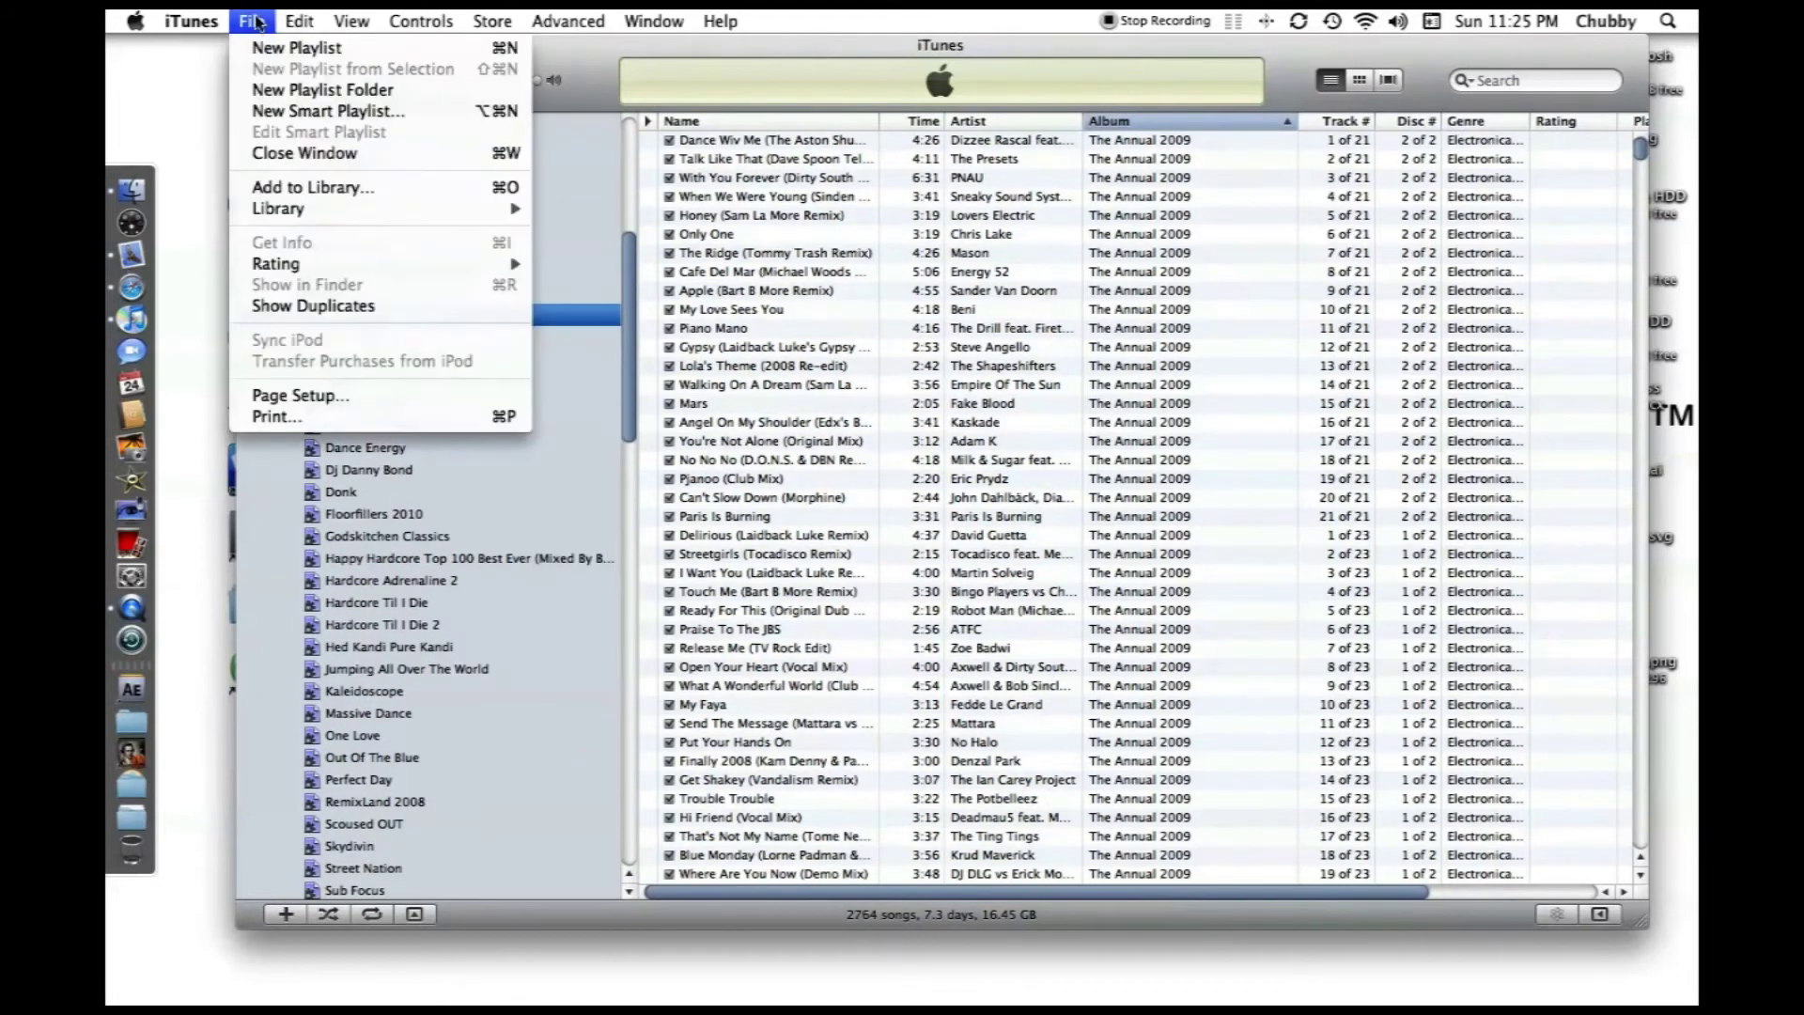
left_click(322, 92)
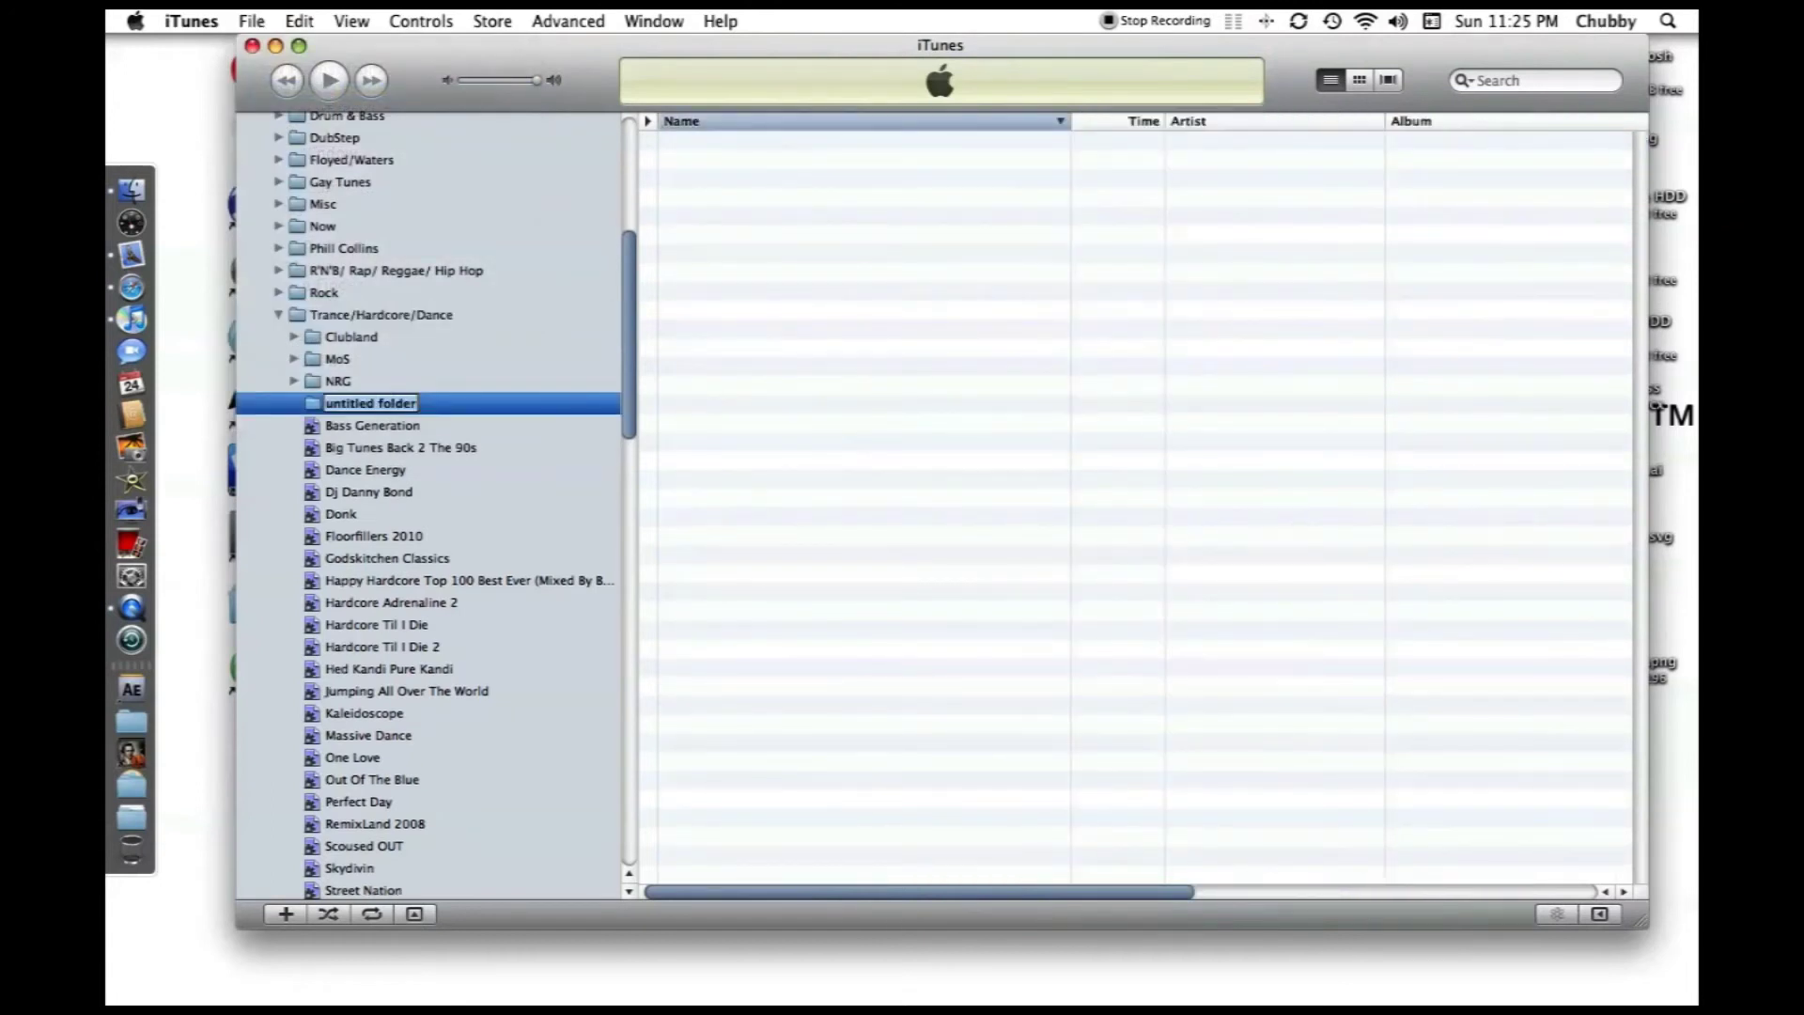
type("Abeat")
key("Return")
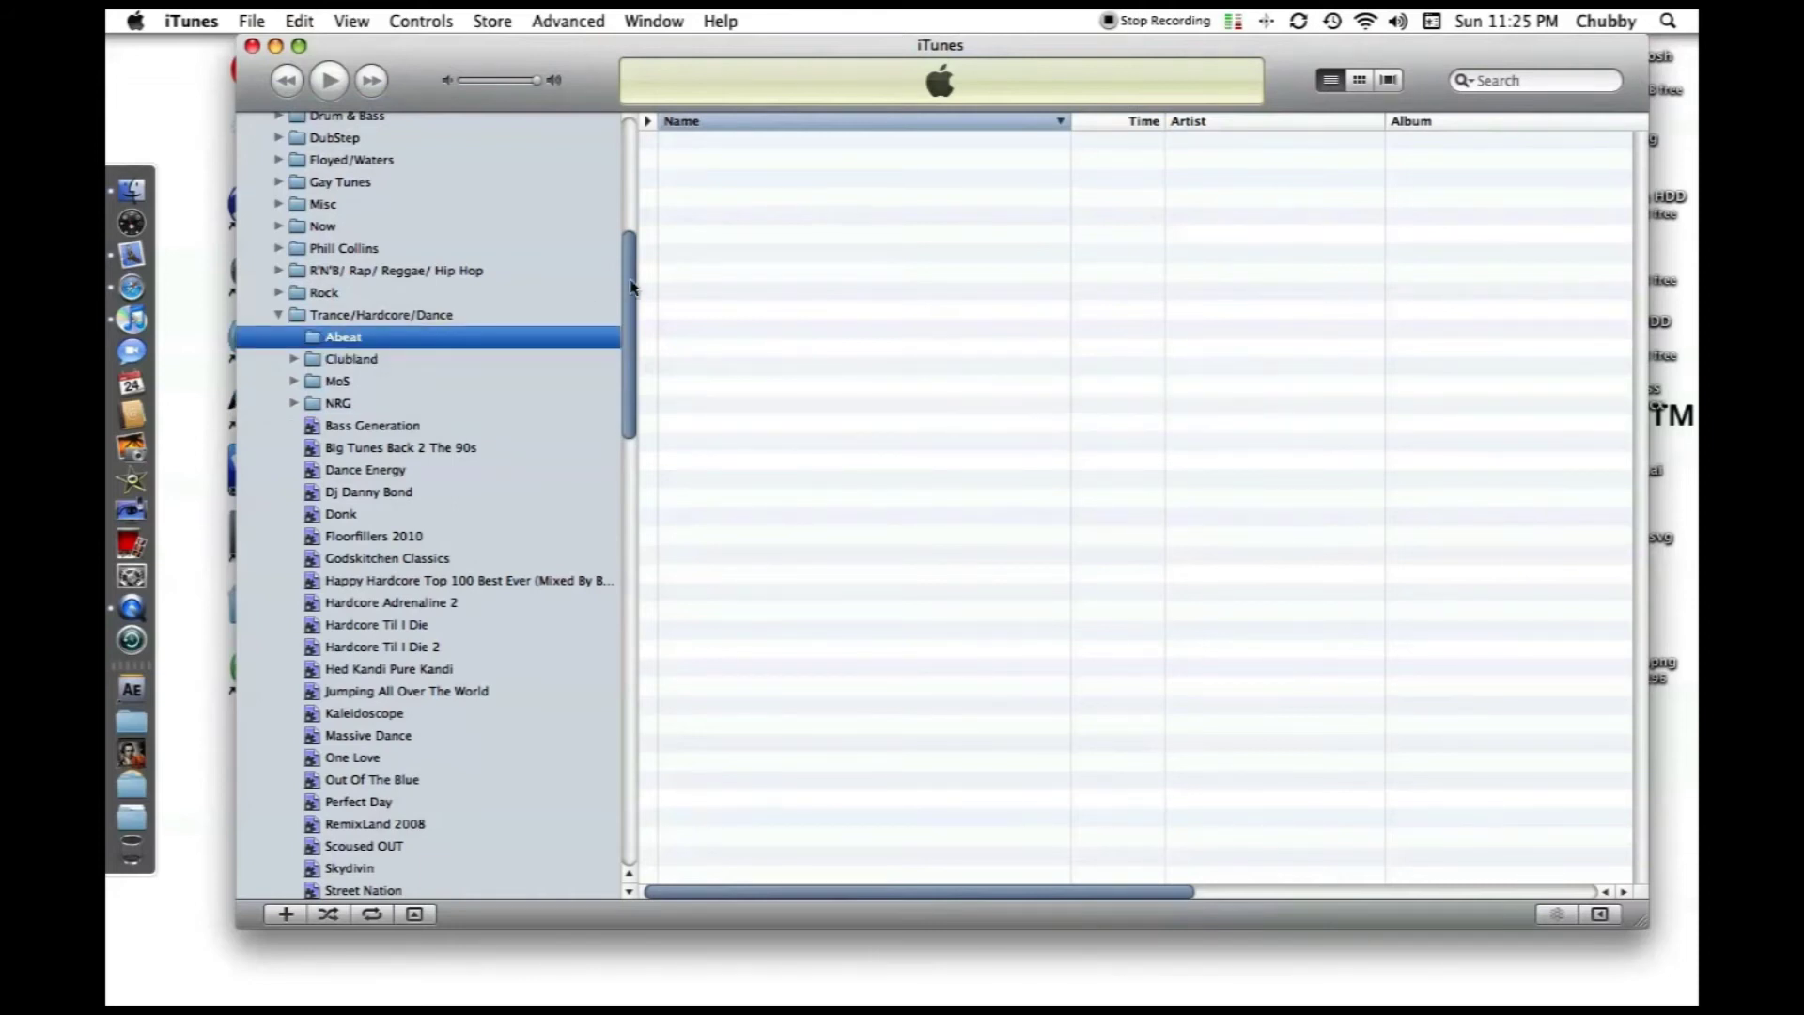
Step: Open the Downloads folder in Finder
left_click_drag(632, 287, 620, 802)
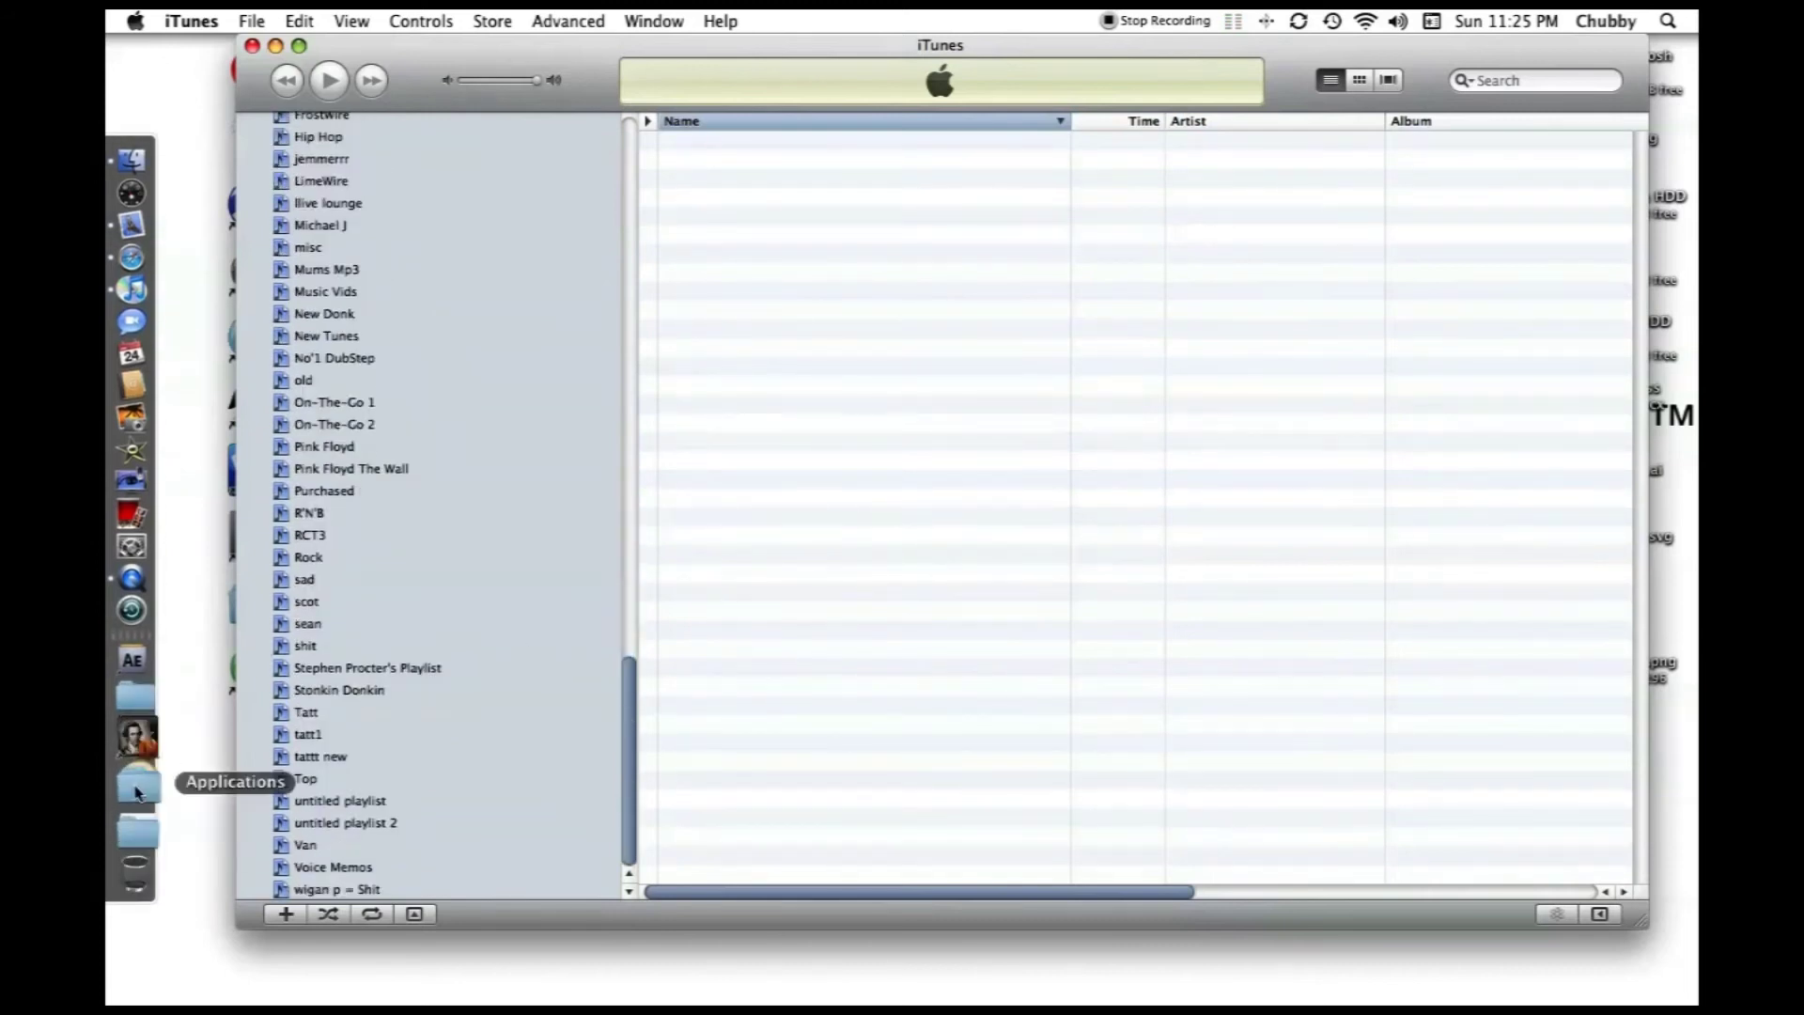
left_click(138, 814)
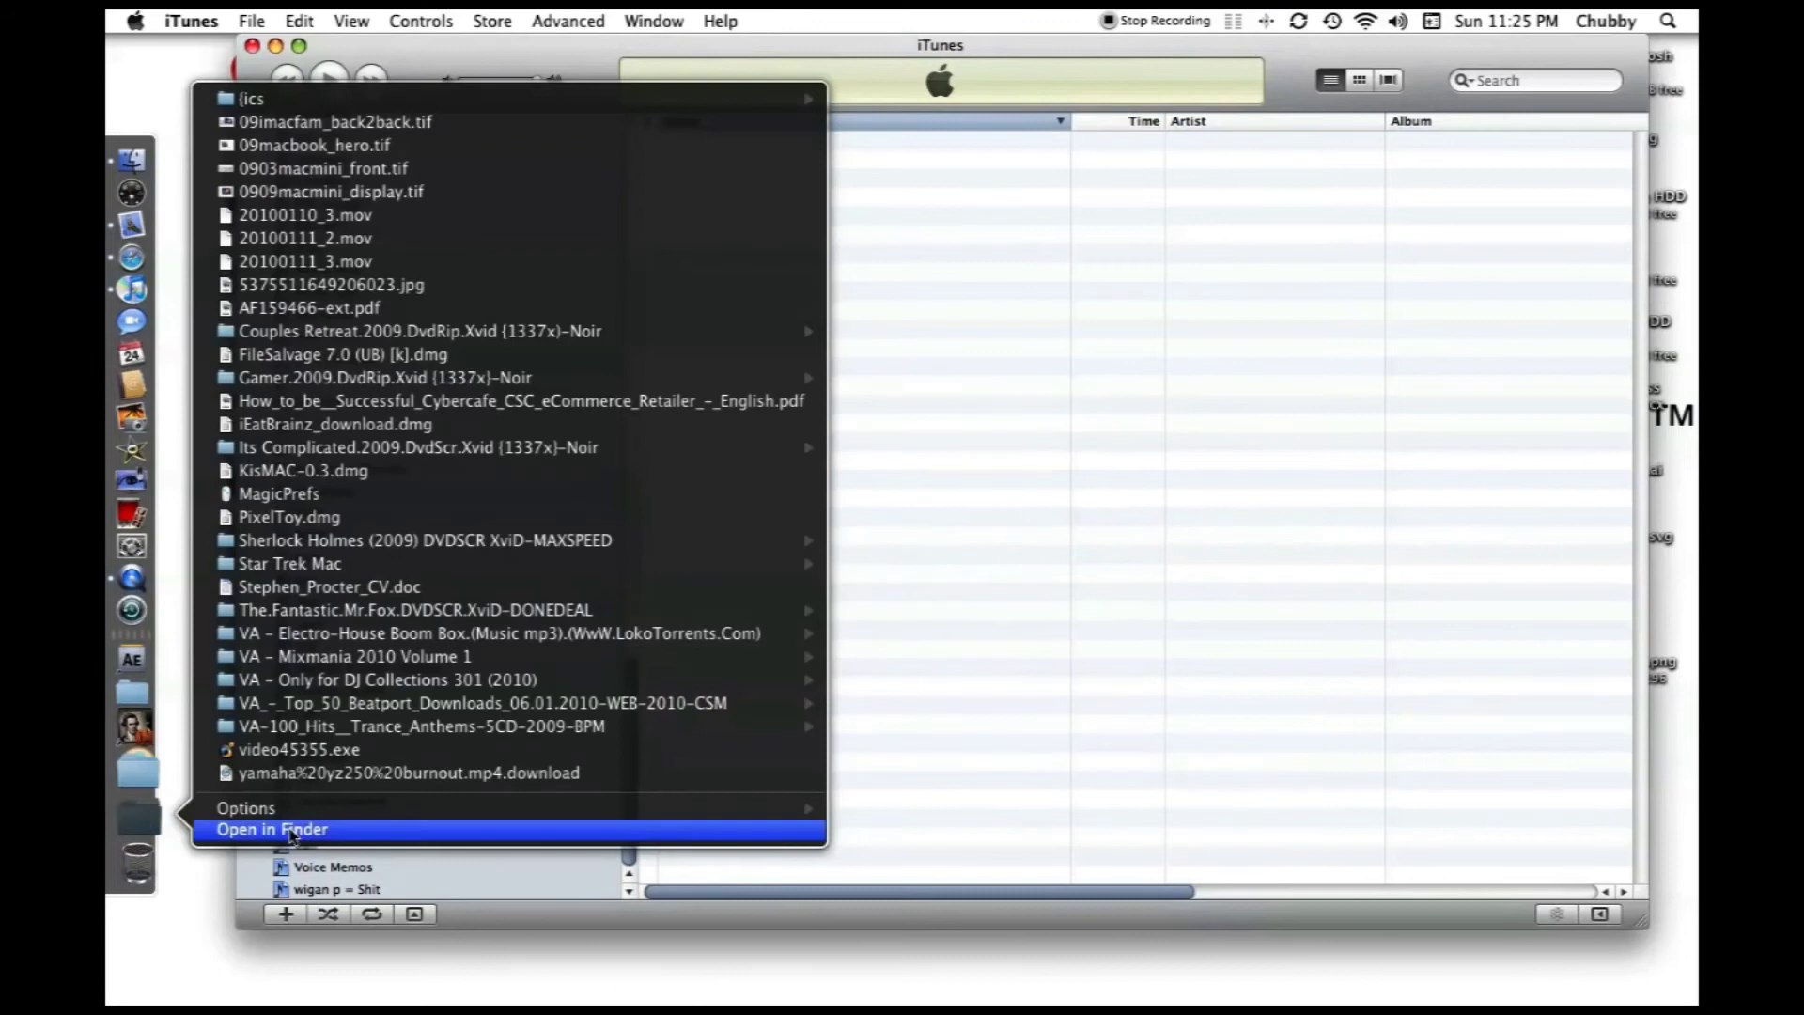
left_click(294, 832)
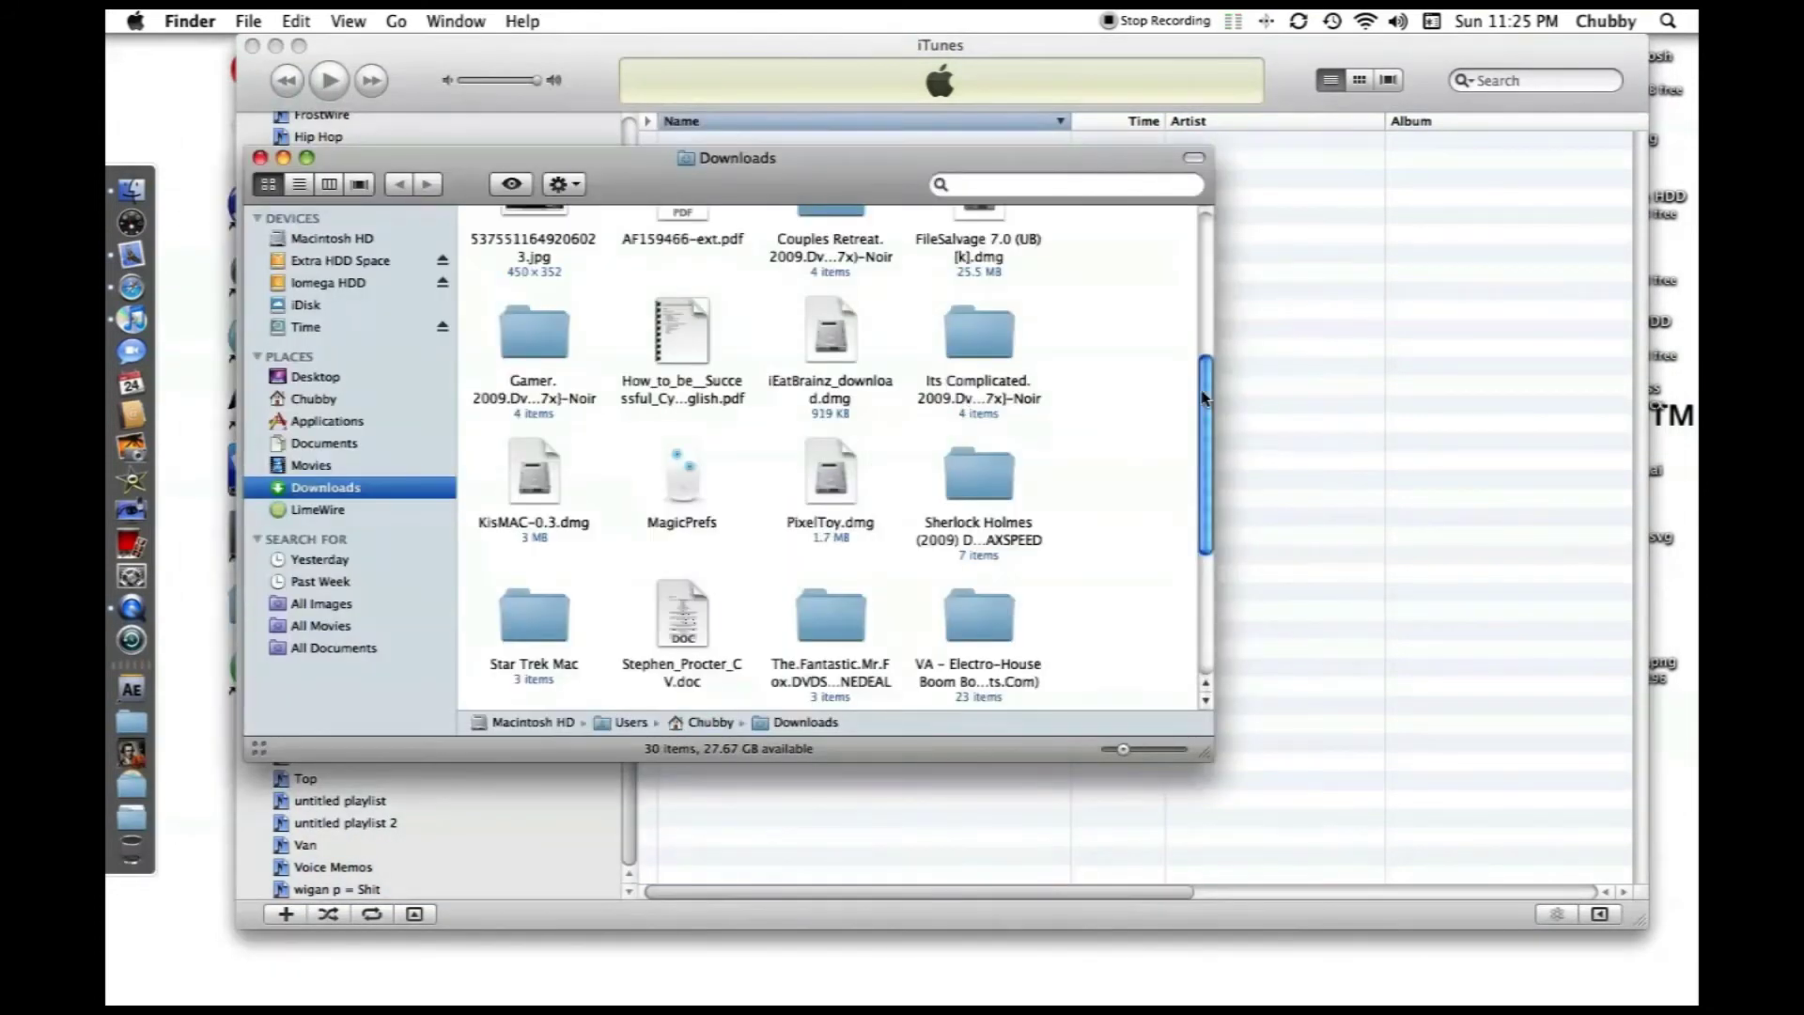
Step: Open the VA-100_Hits__Trance_Anthems-5CD-2009-BPM folder in Downloads and move its window clear of the playlist list
left_click_drag(1208, 399, 1198, 578)
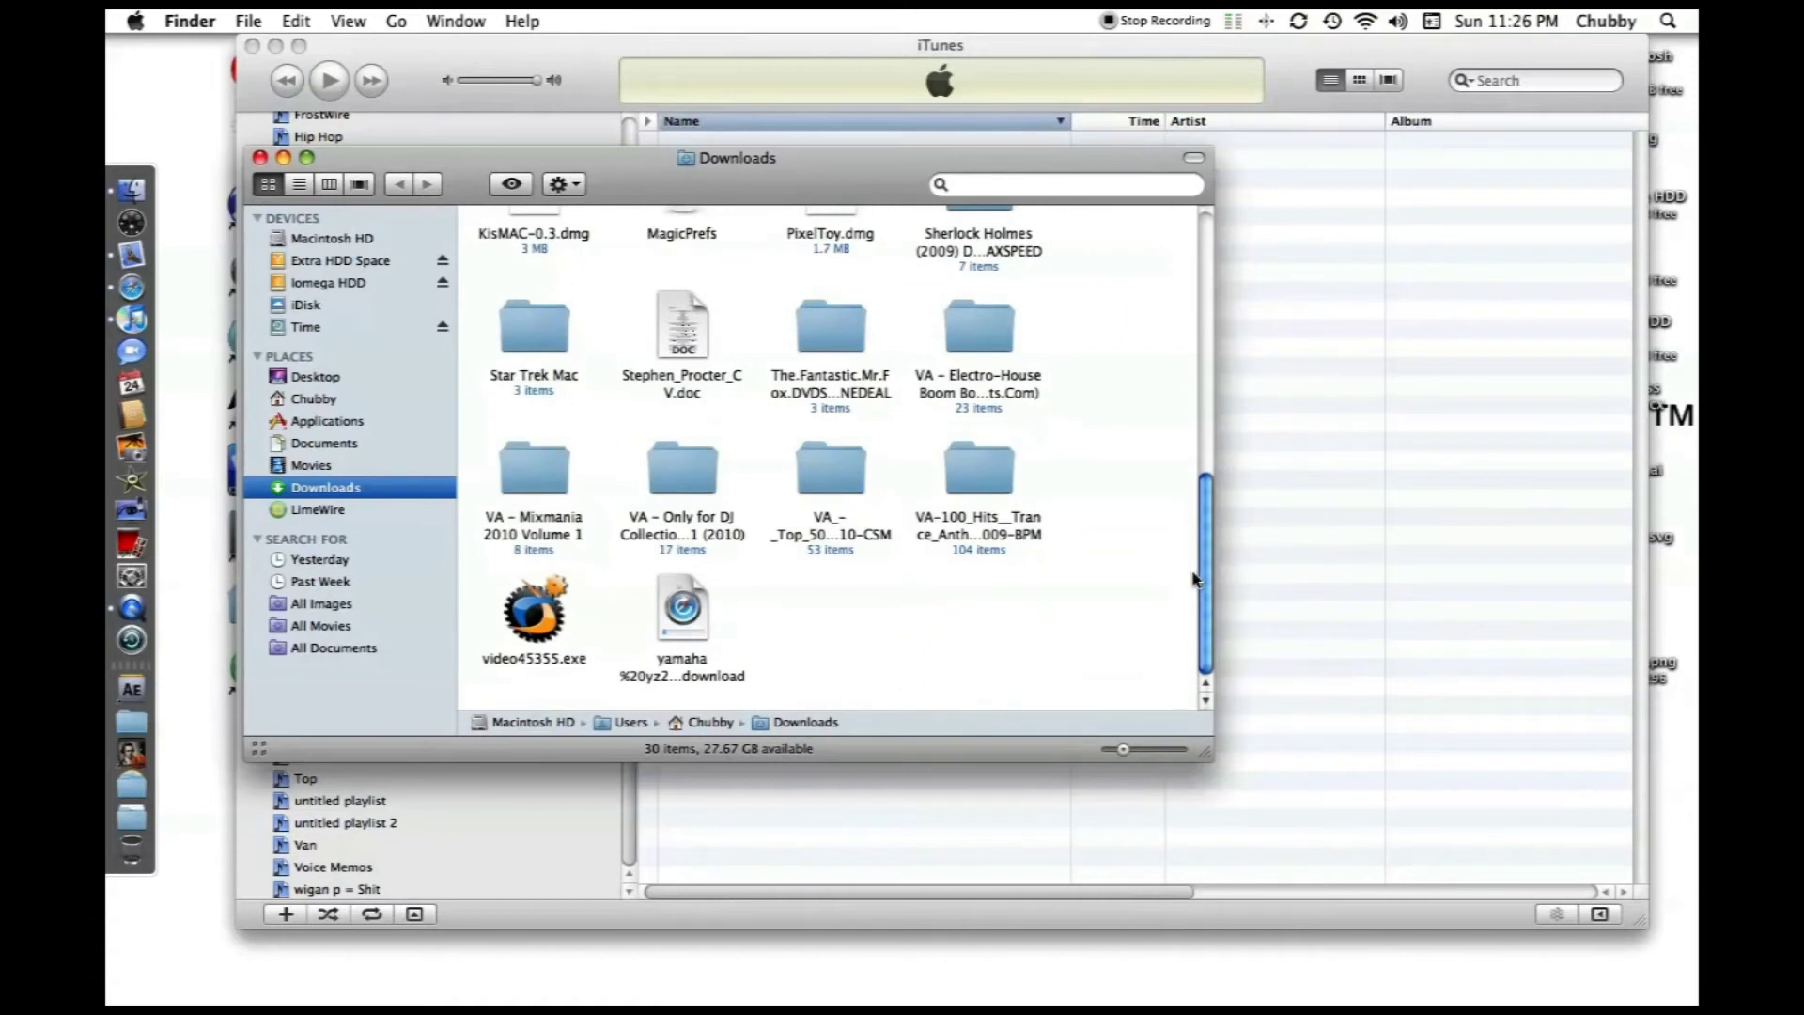
double_click(978, 479)
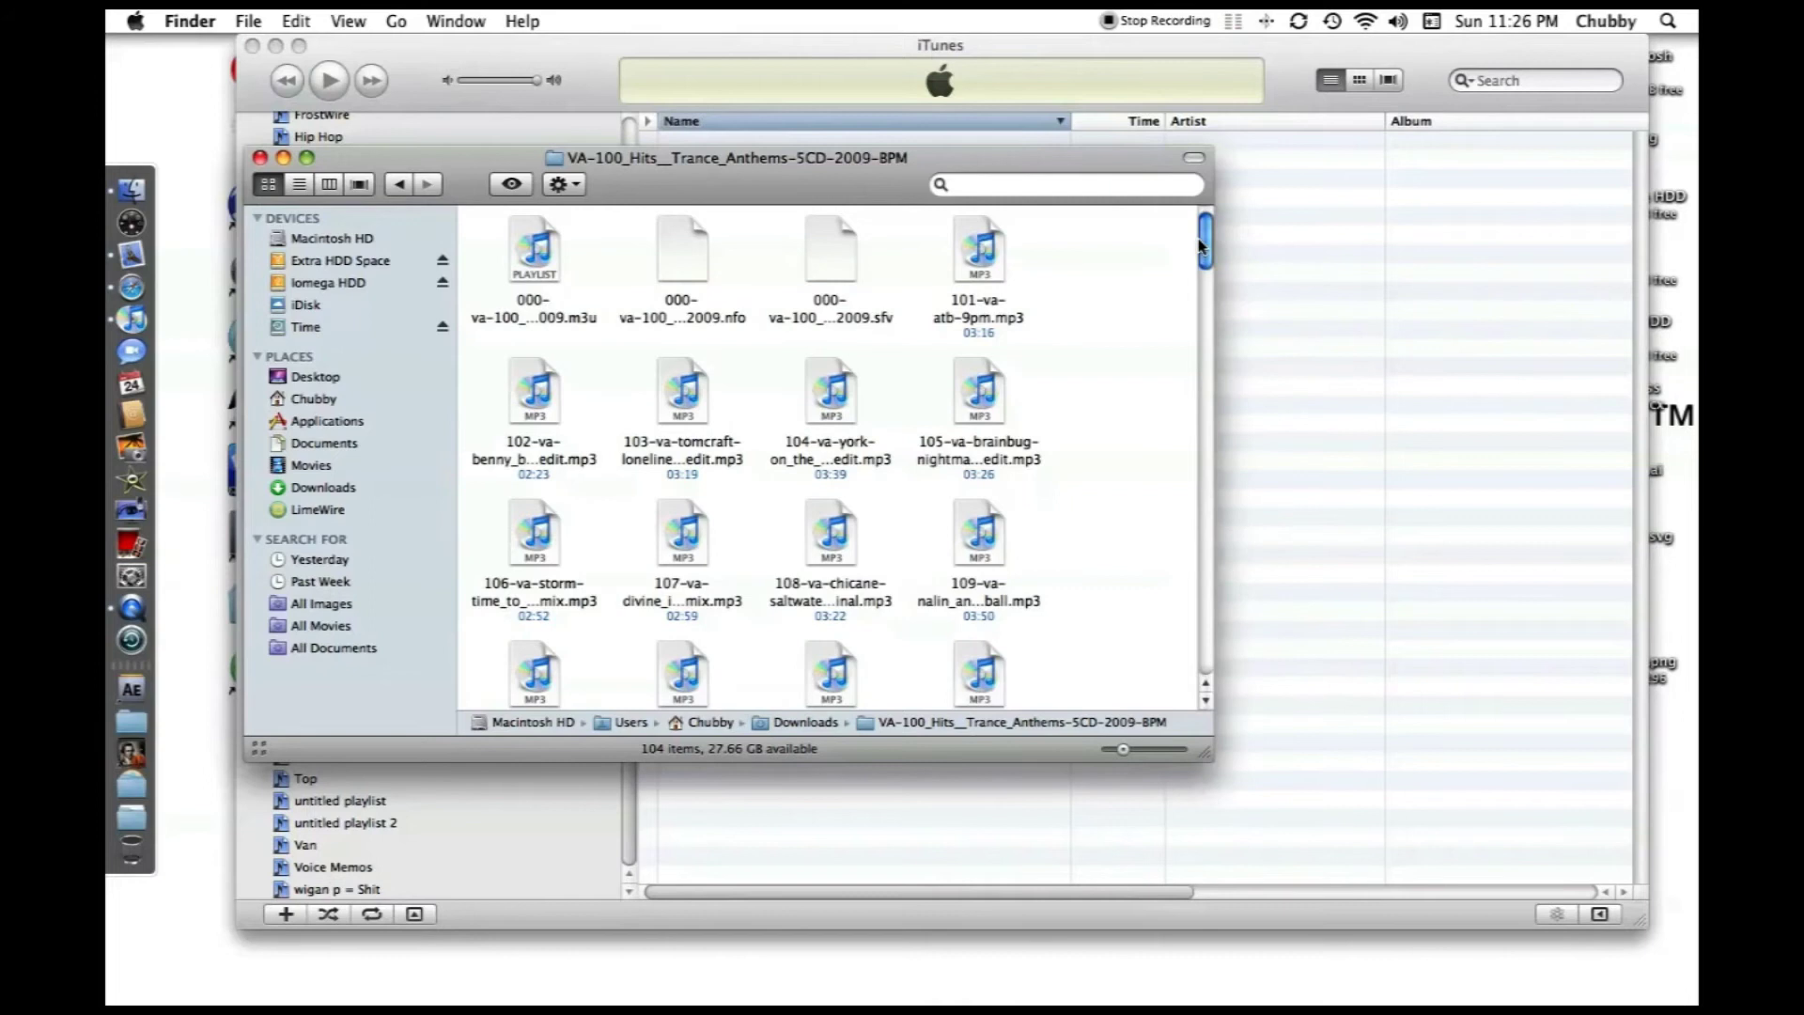
mouse_move(1200, 246)
left_mouse_down()
mouse_move(1187, 695)
mouse_move(1180, 223)
left_mouse_up()
left_click_drag(850, 190, 833, 142)
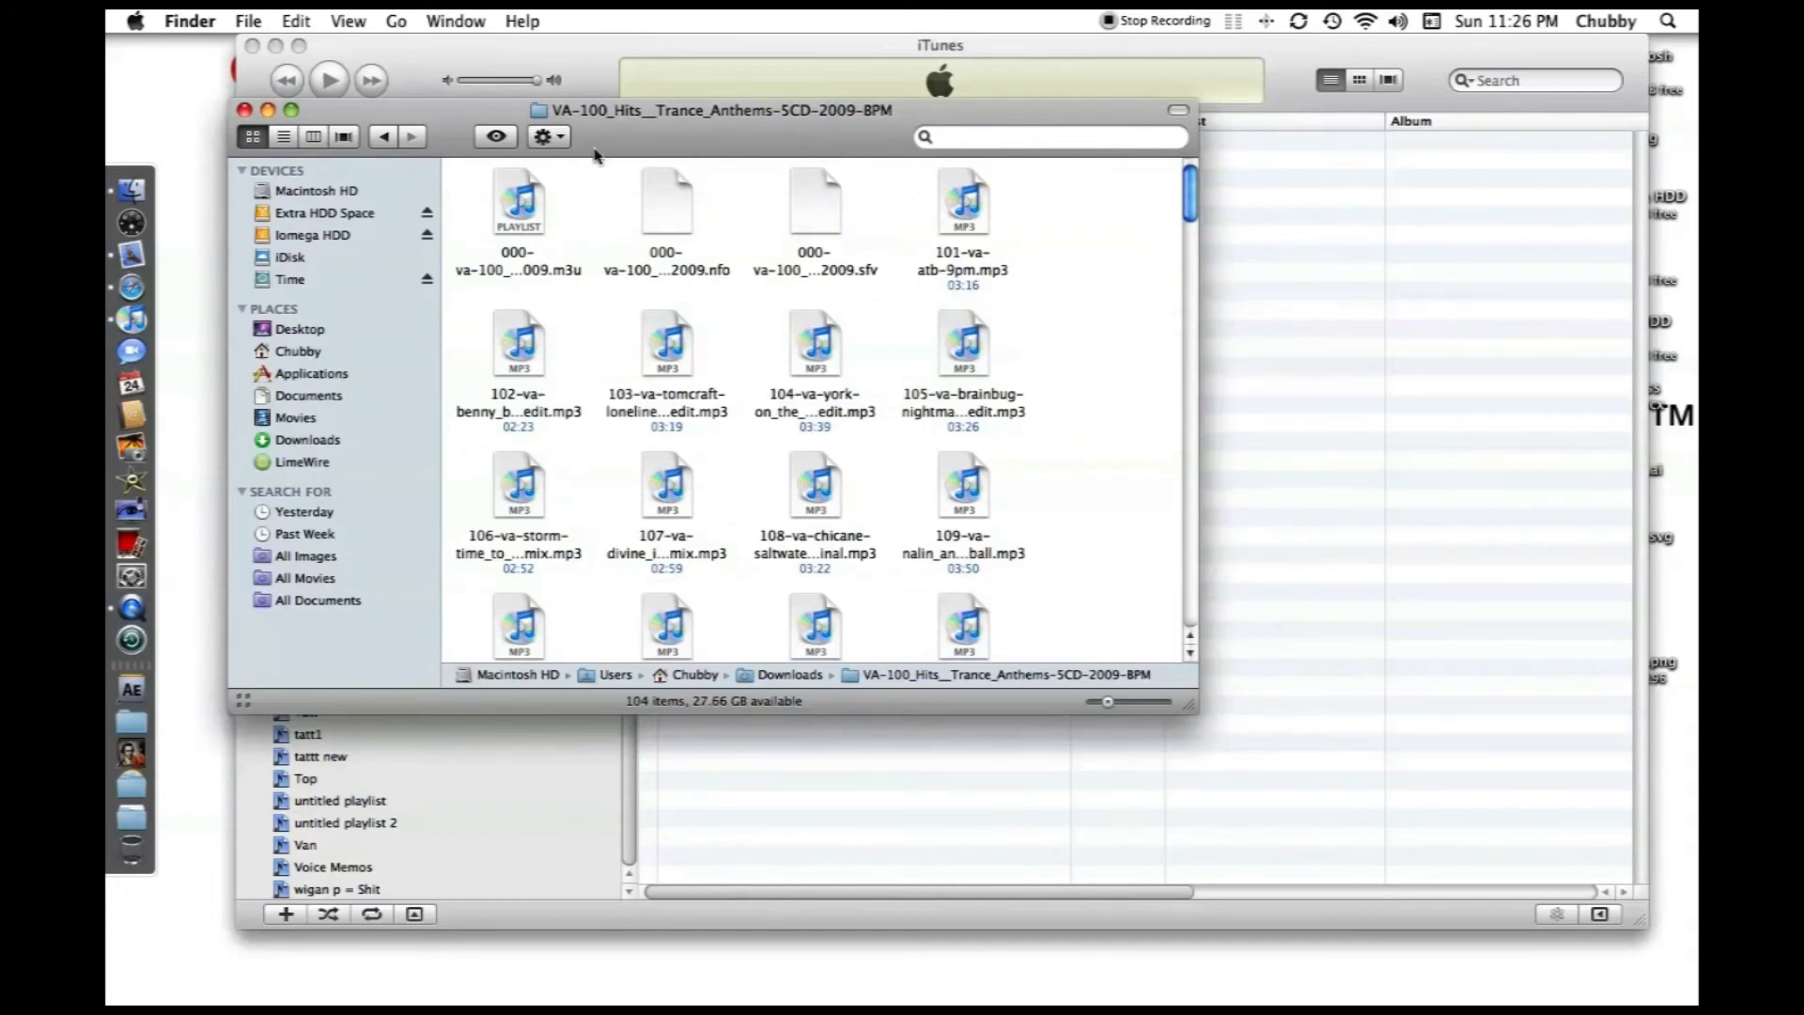
left_click_drag(596, 148, 940, 301)
Step: Switch to iTunes and remove all songs from the Top playlist
left_click(541, 693)
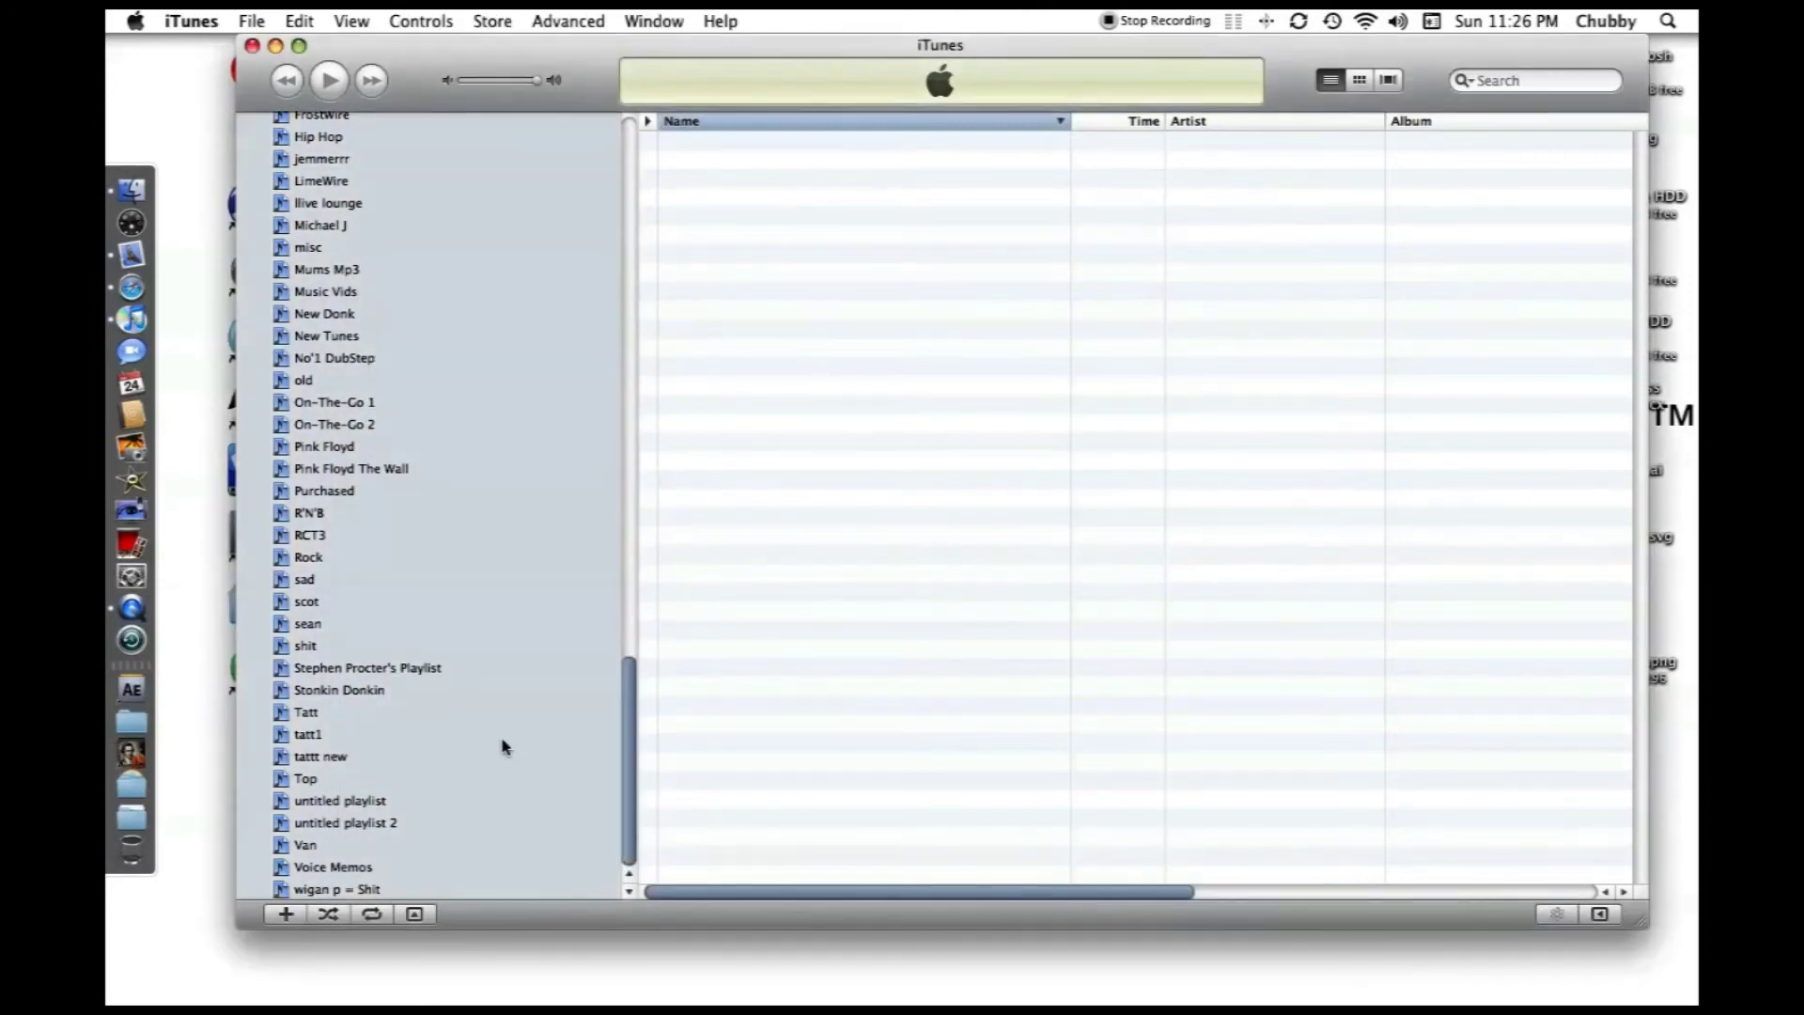
left_click(341, 780)
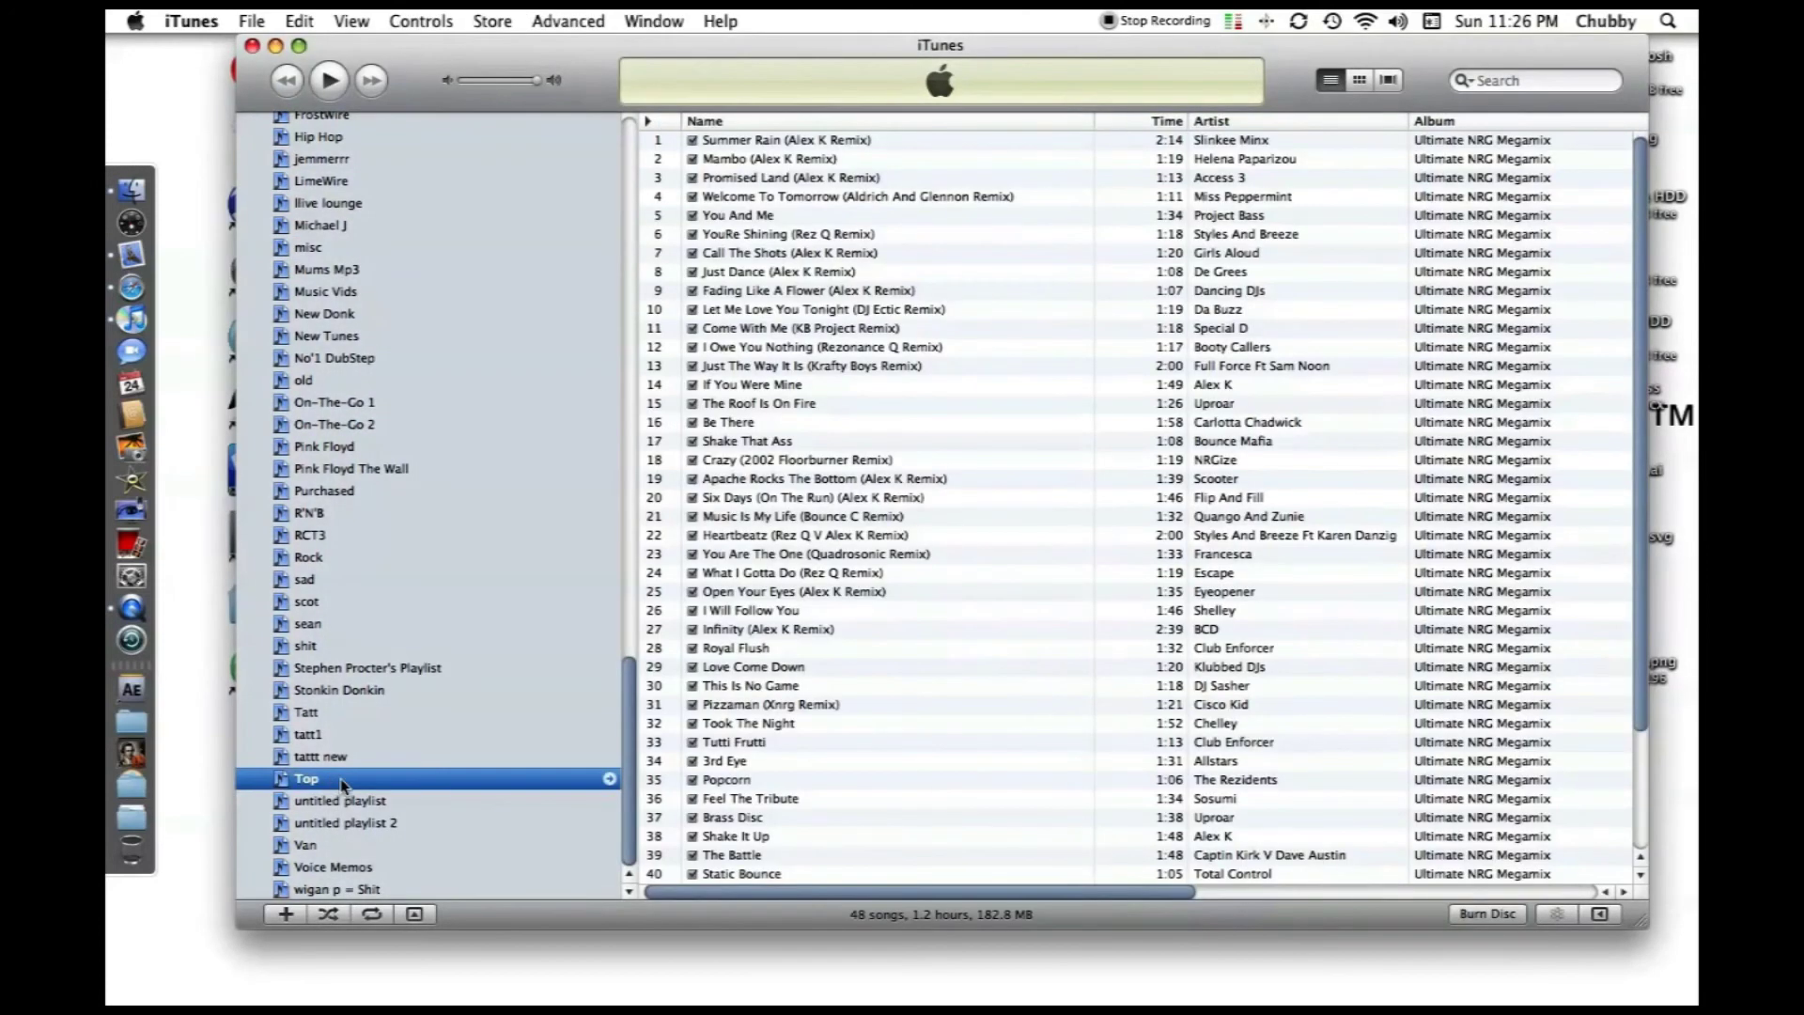
scroll(1018, 611, "up", 3)
left_click(1006, 611)
key("super+a")
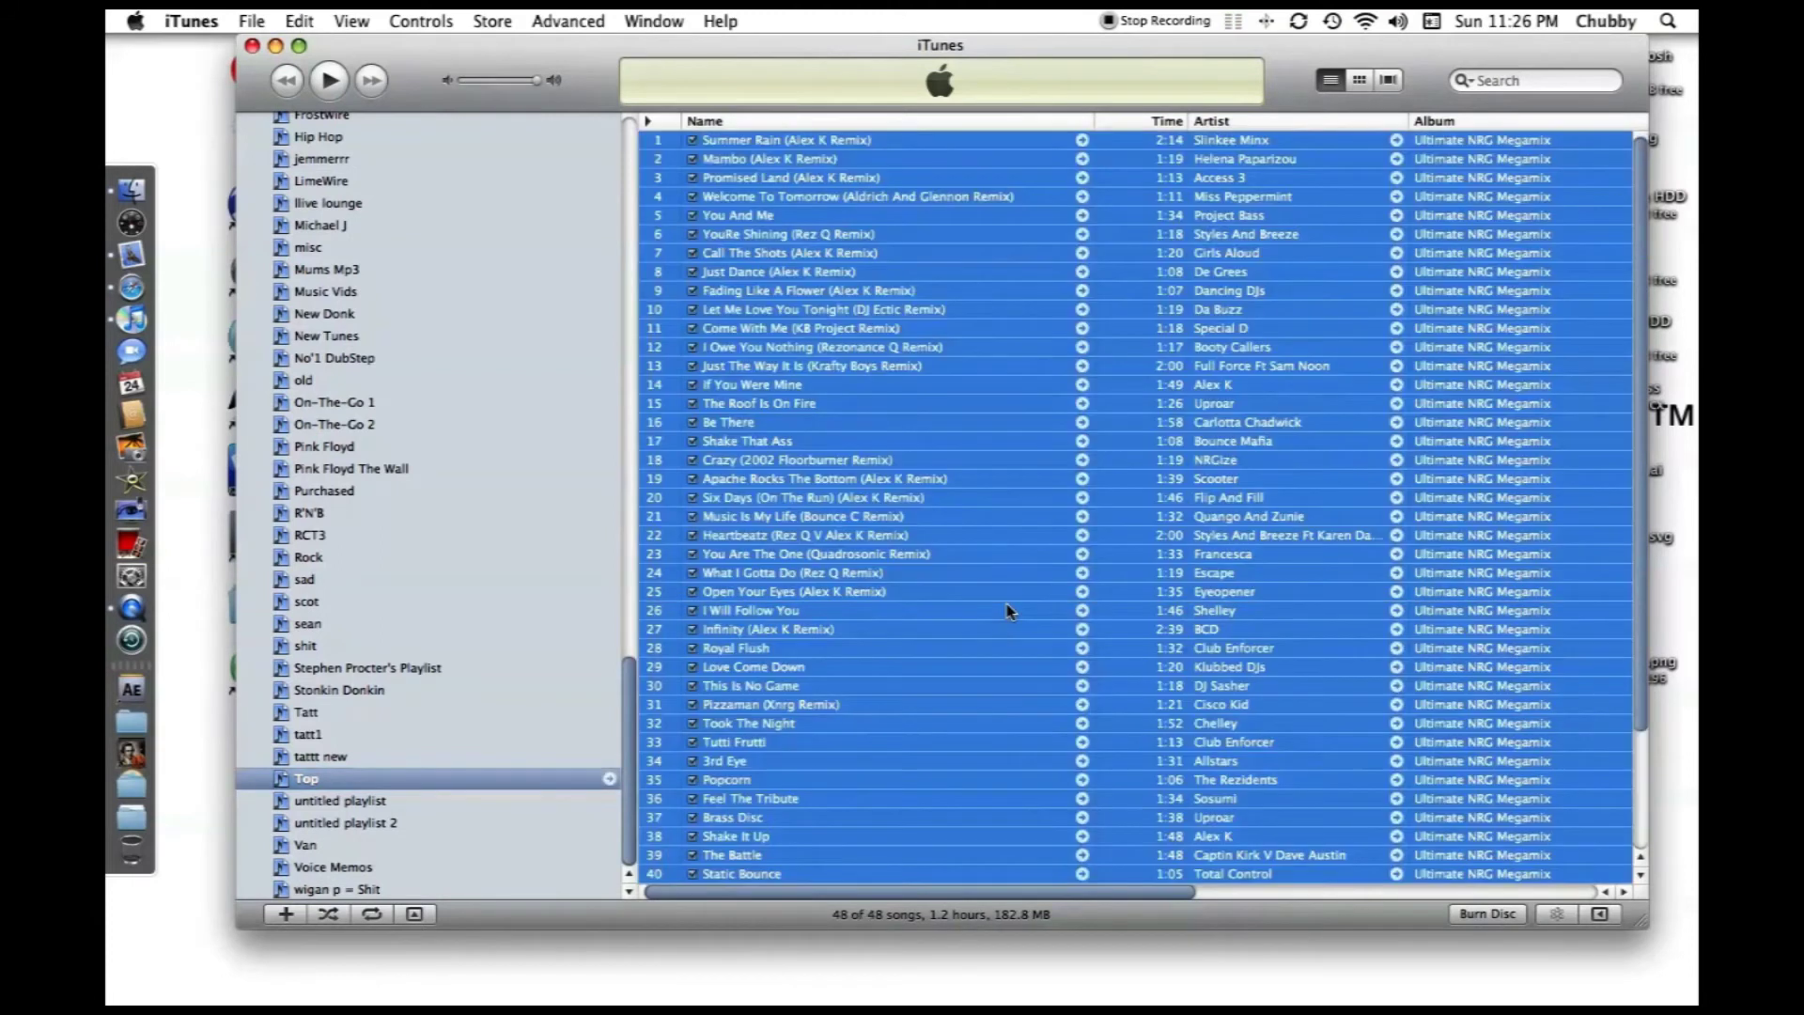
key("Delete")
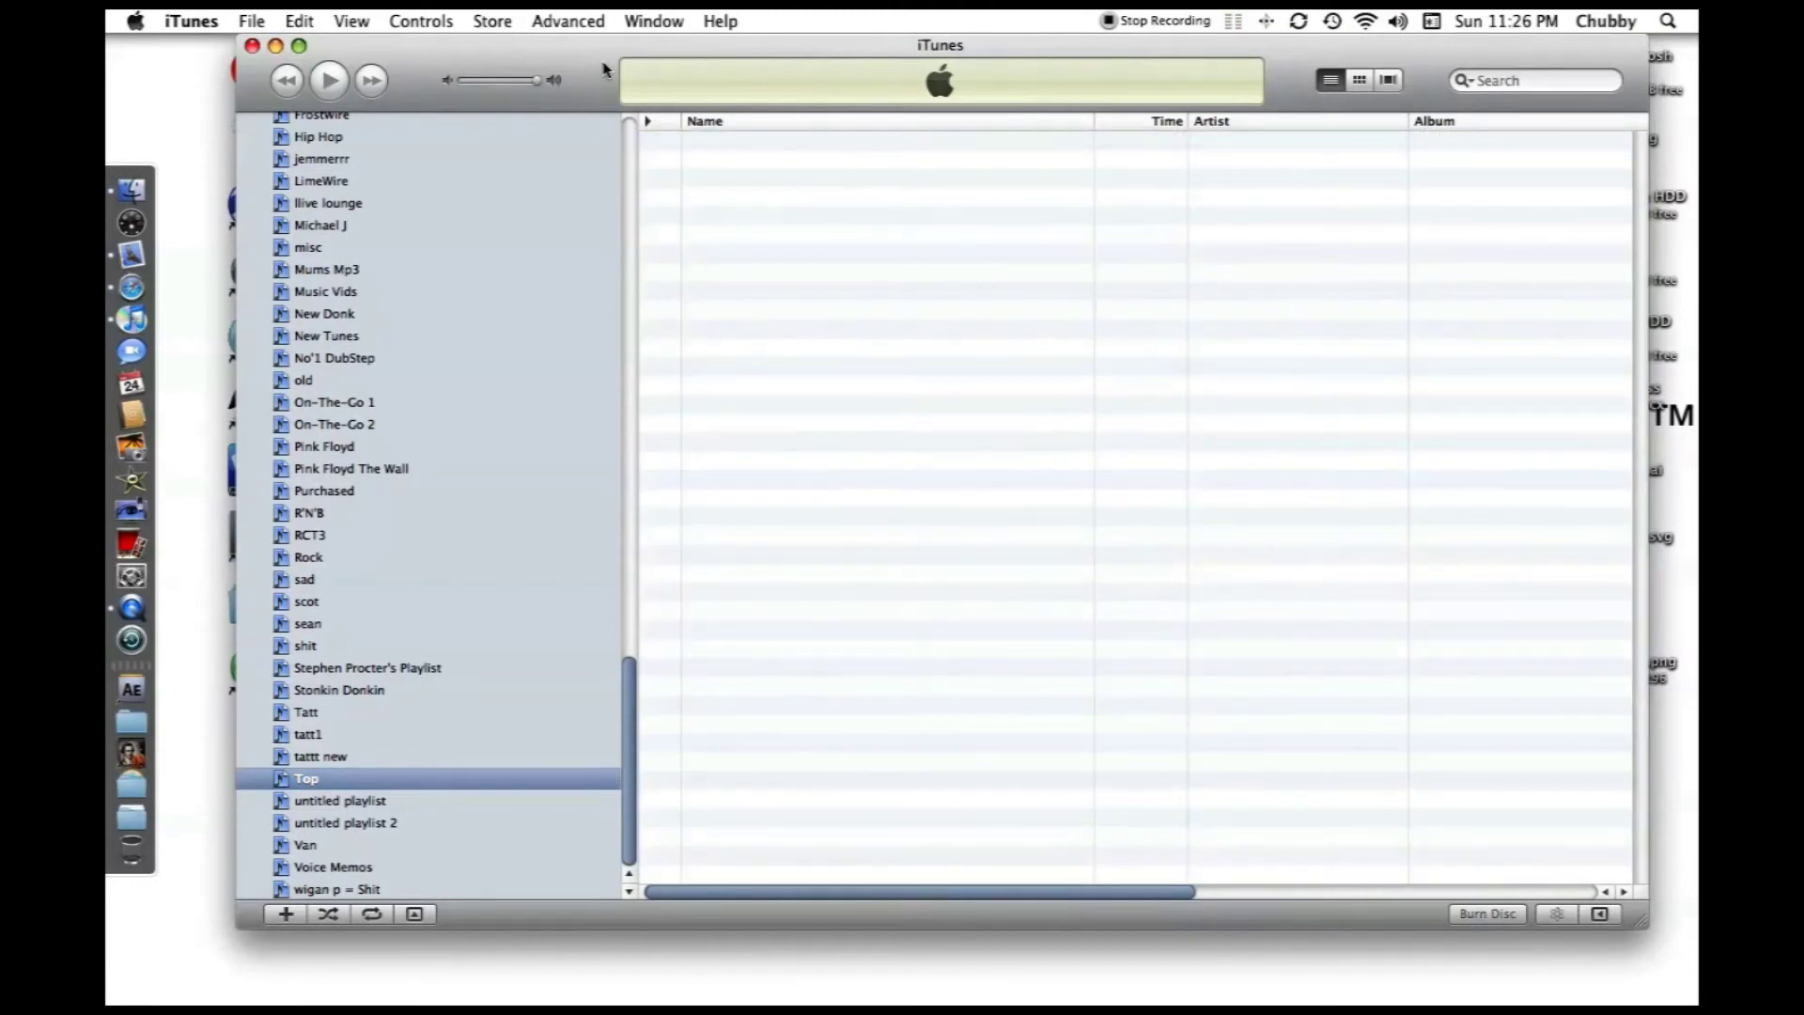
Step: Add all MP3 tracks from the VA-100_Hits__Trance_Anthems-5CD-2009-BPM folder, excluding its m3u, nfo and sfv files, to the Top playlist, closing the Finder window
left_click_drag(604, 68, 749, 44)
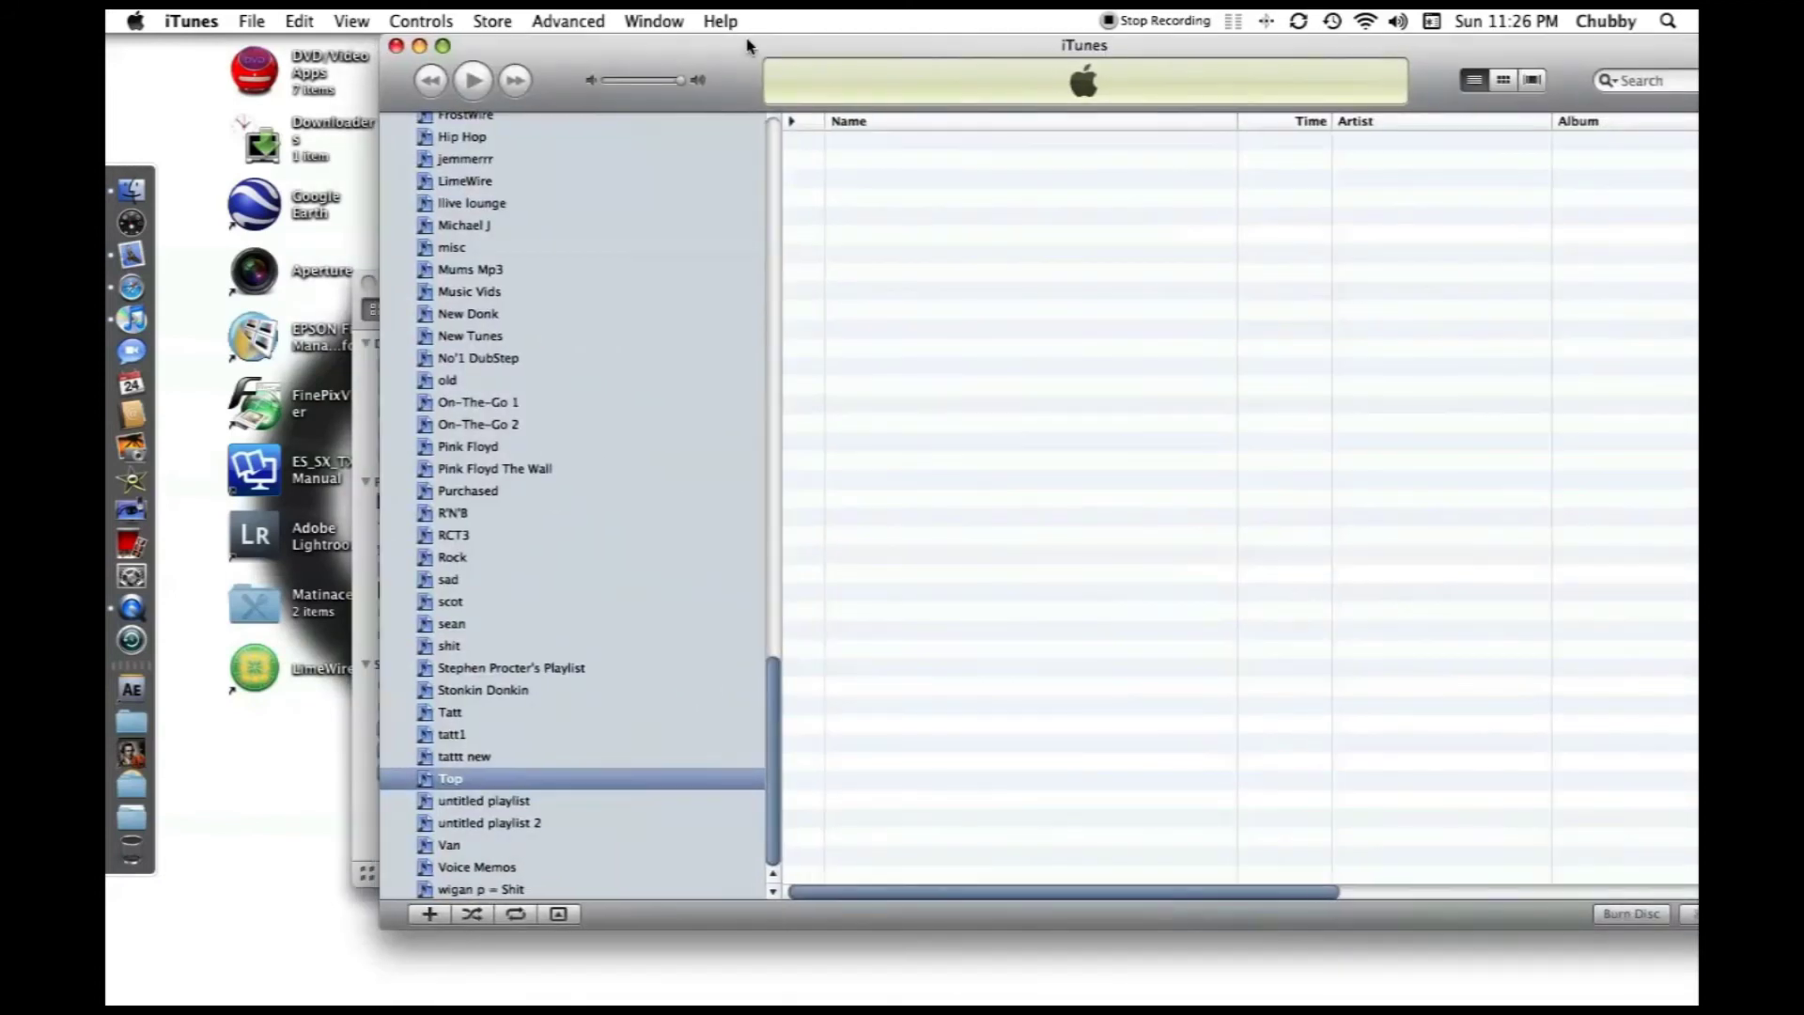
left_click(371, 393)
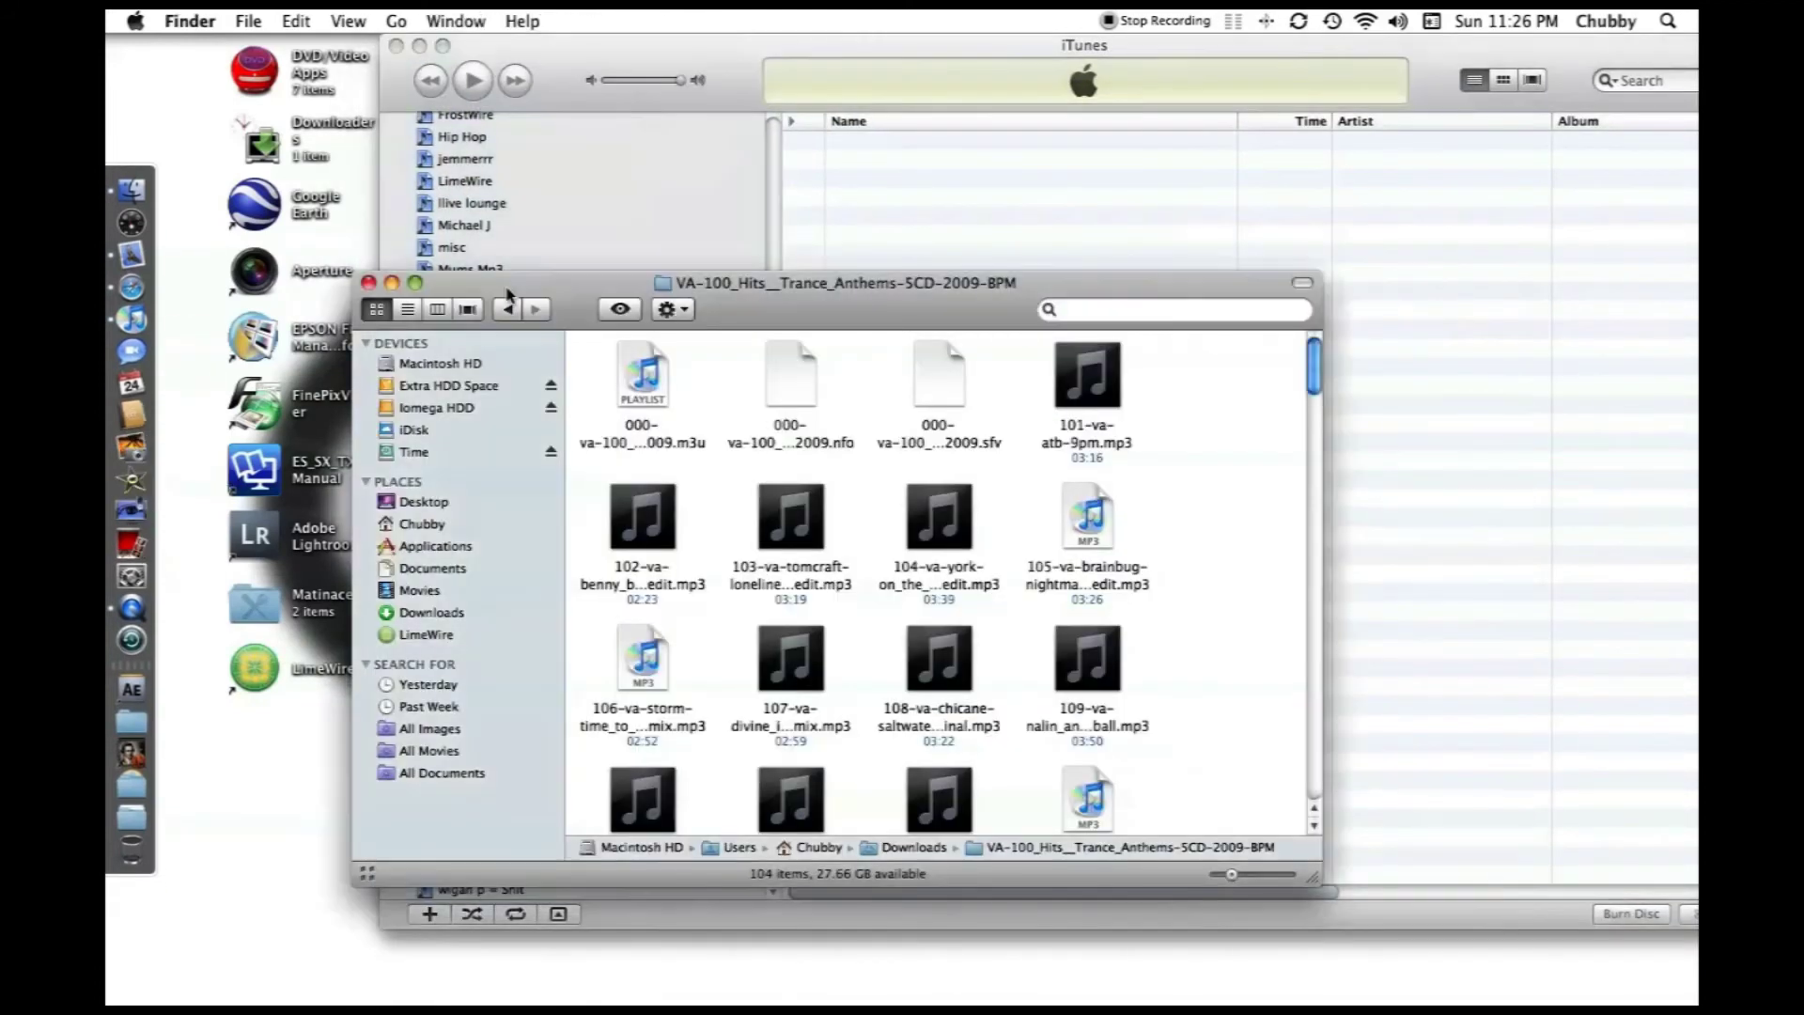
left_click_drag(507, 293, 413, 276)
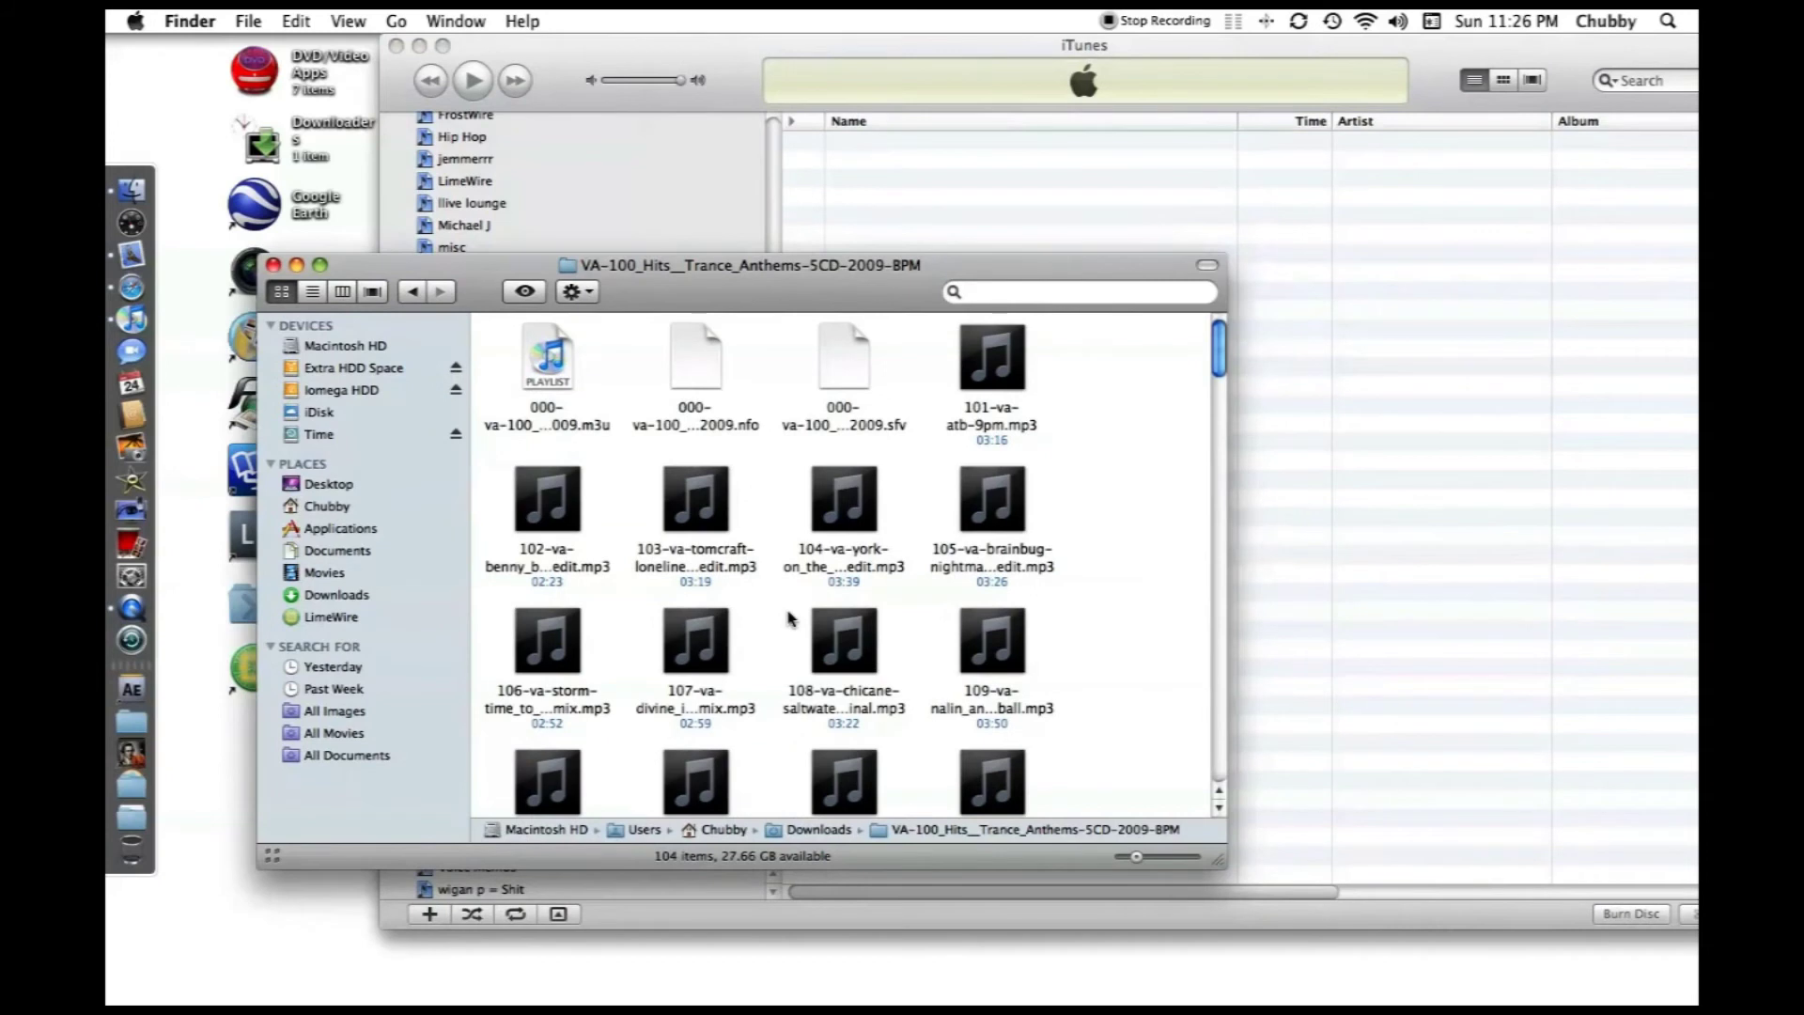
key("super+a")
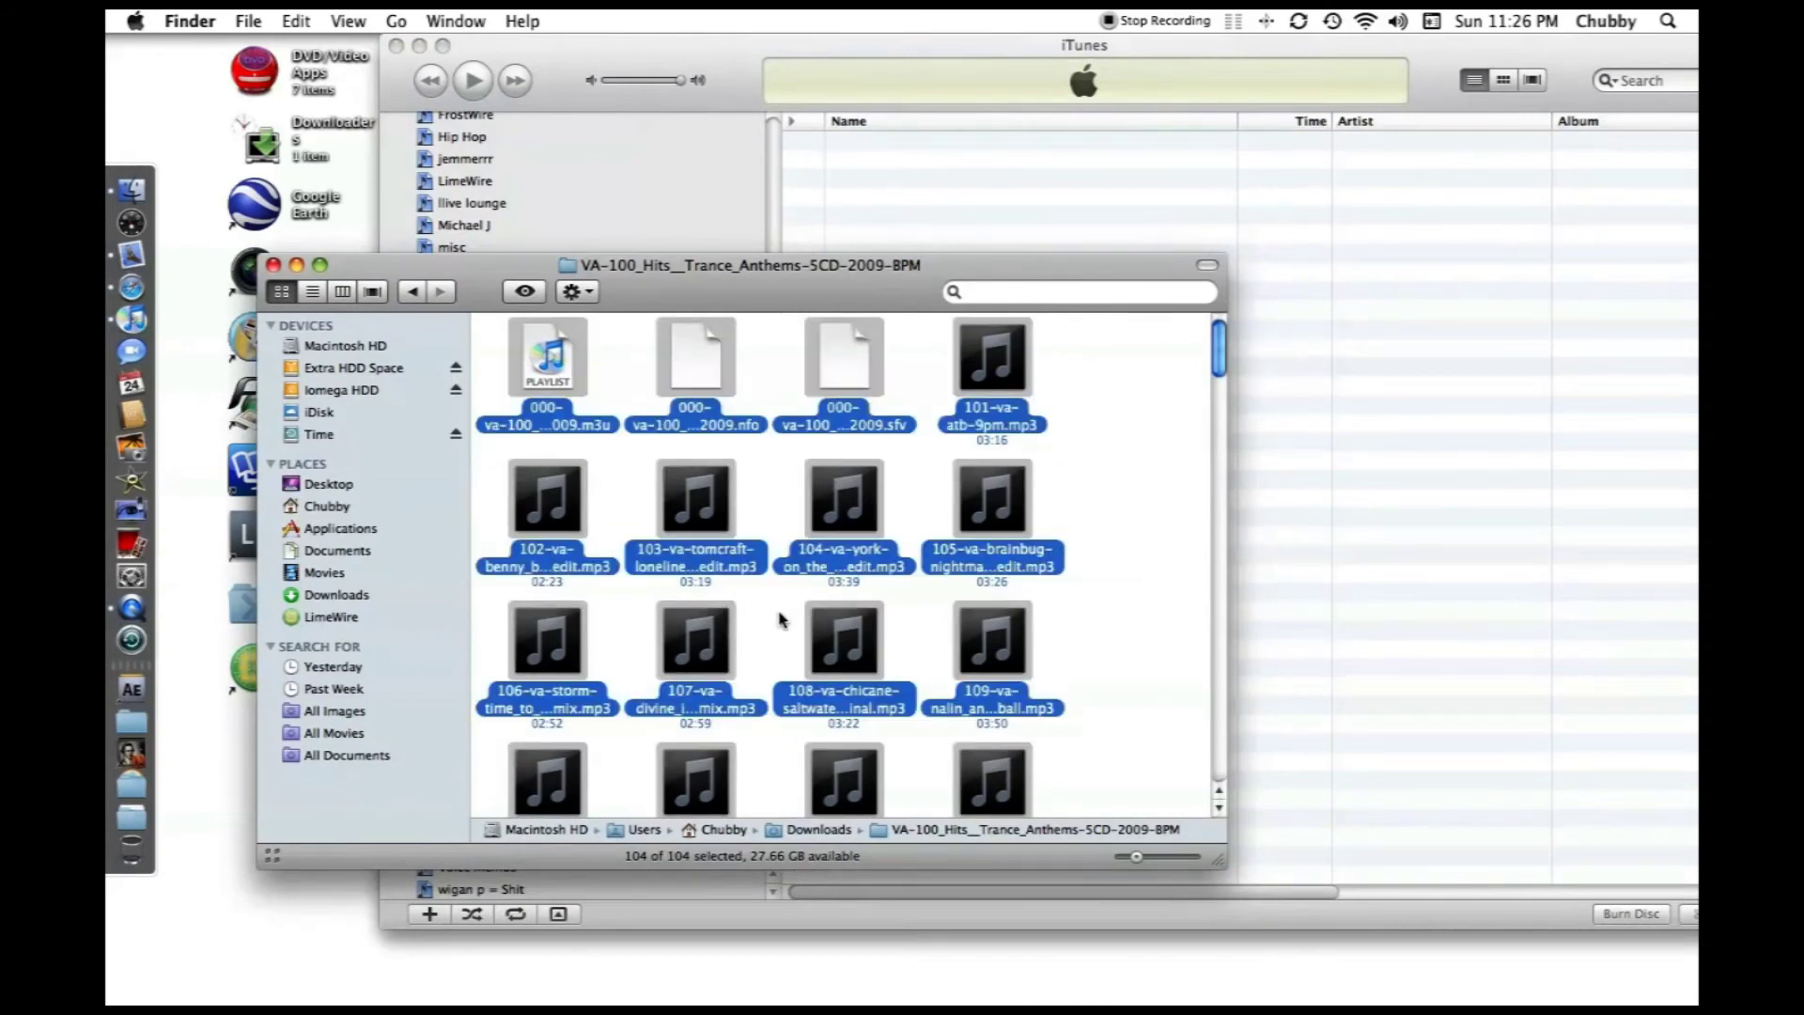
left_click(555, 383, "super")
left_click(674, 378, "super")
left_click(844, 373, "super")
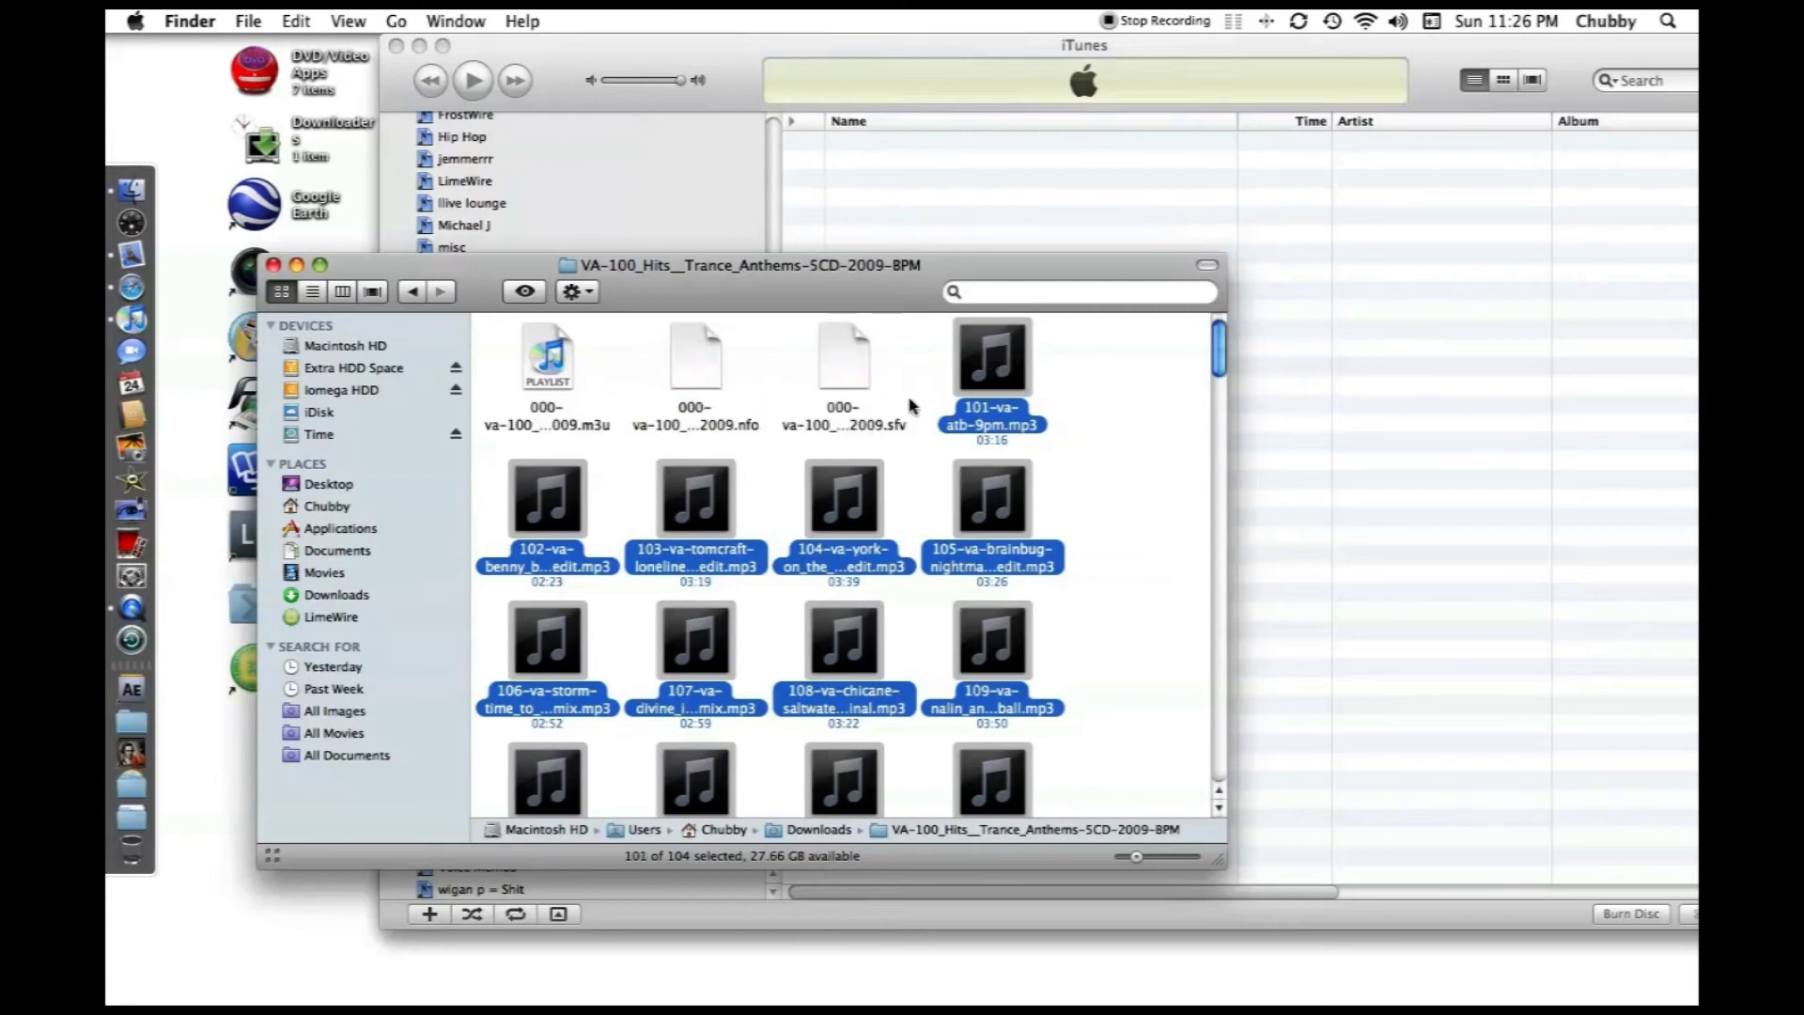
left_click_drag(1212, 350, 1114, 179)
left_click_drag(1081, 265, 1239, 404)
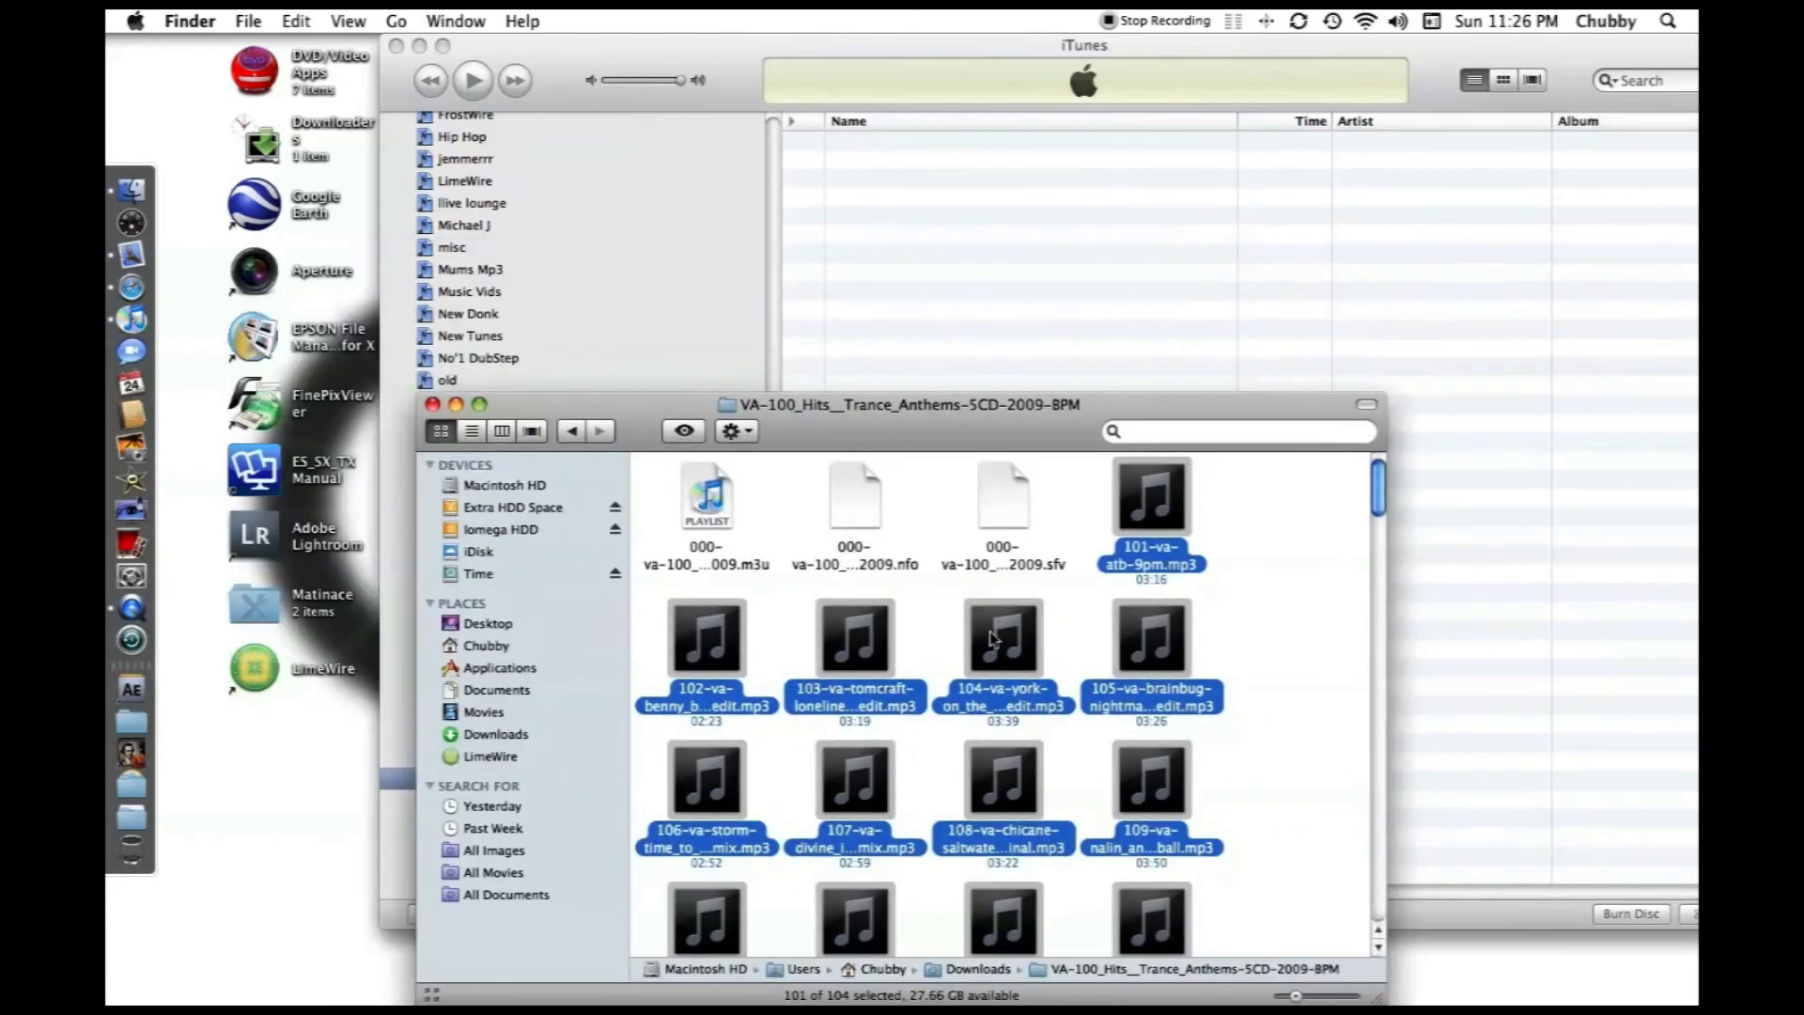
left_click_drag(1002, 639, 1002, 294)
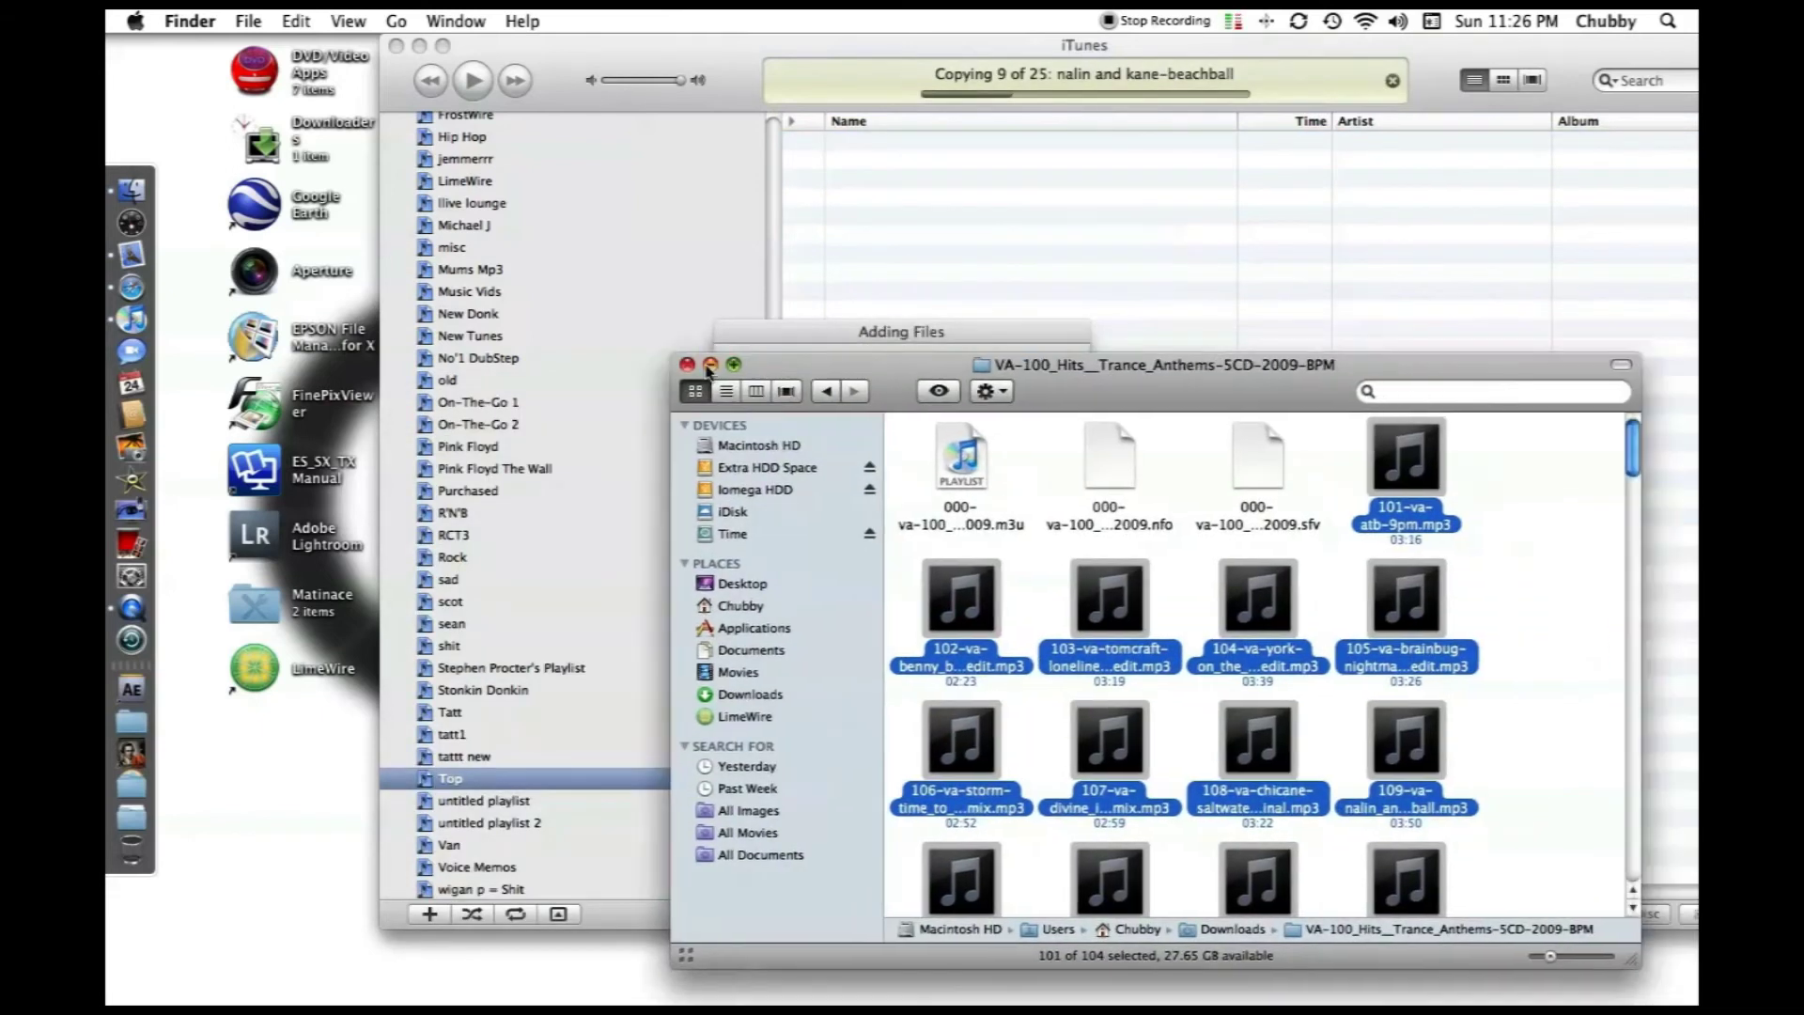
left_click(687, 364)
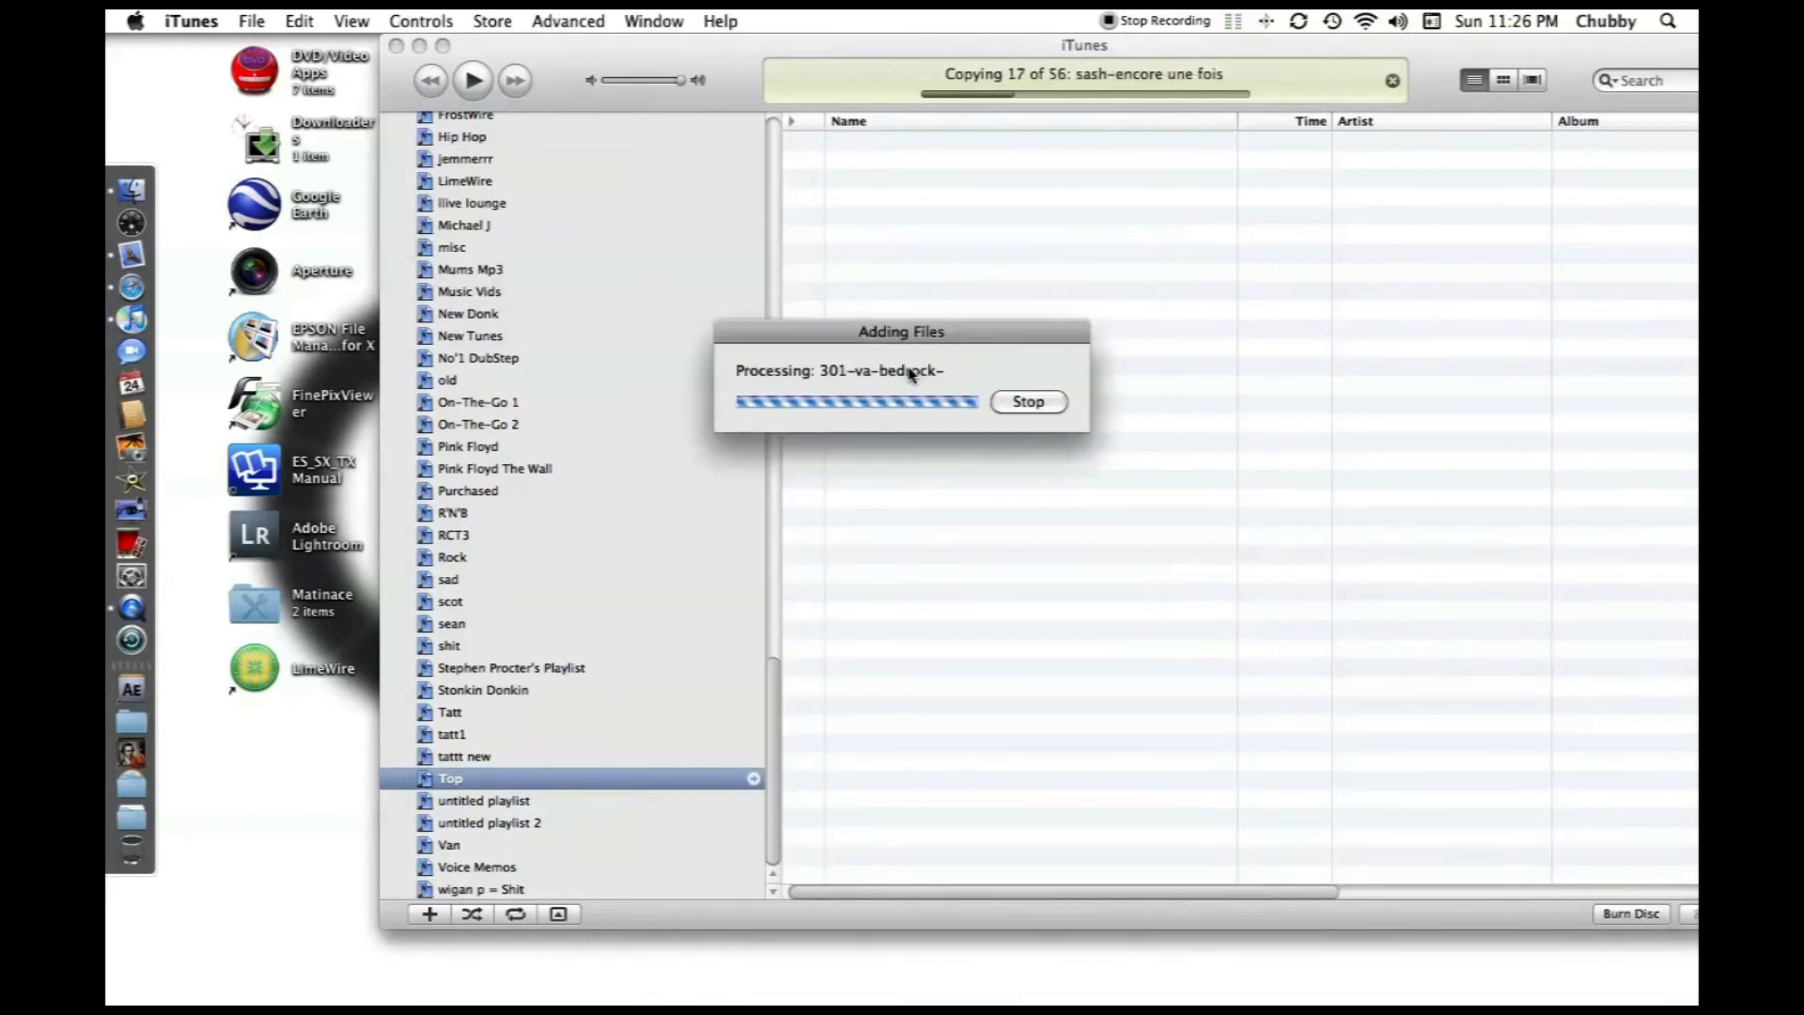
left_click_drag(908, 347, 594, 228)
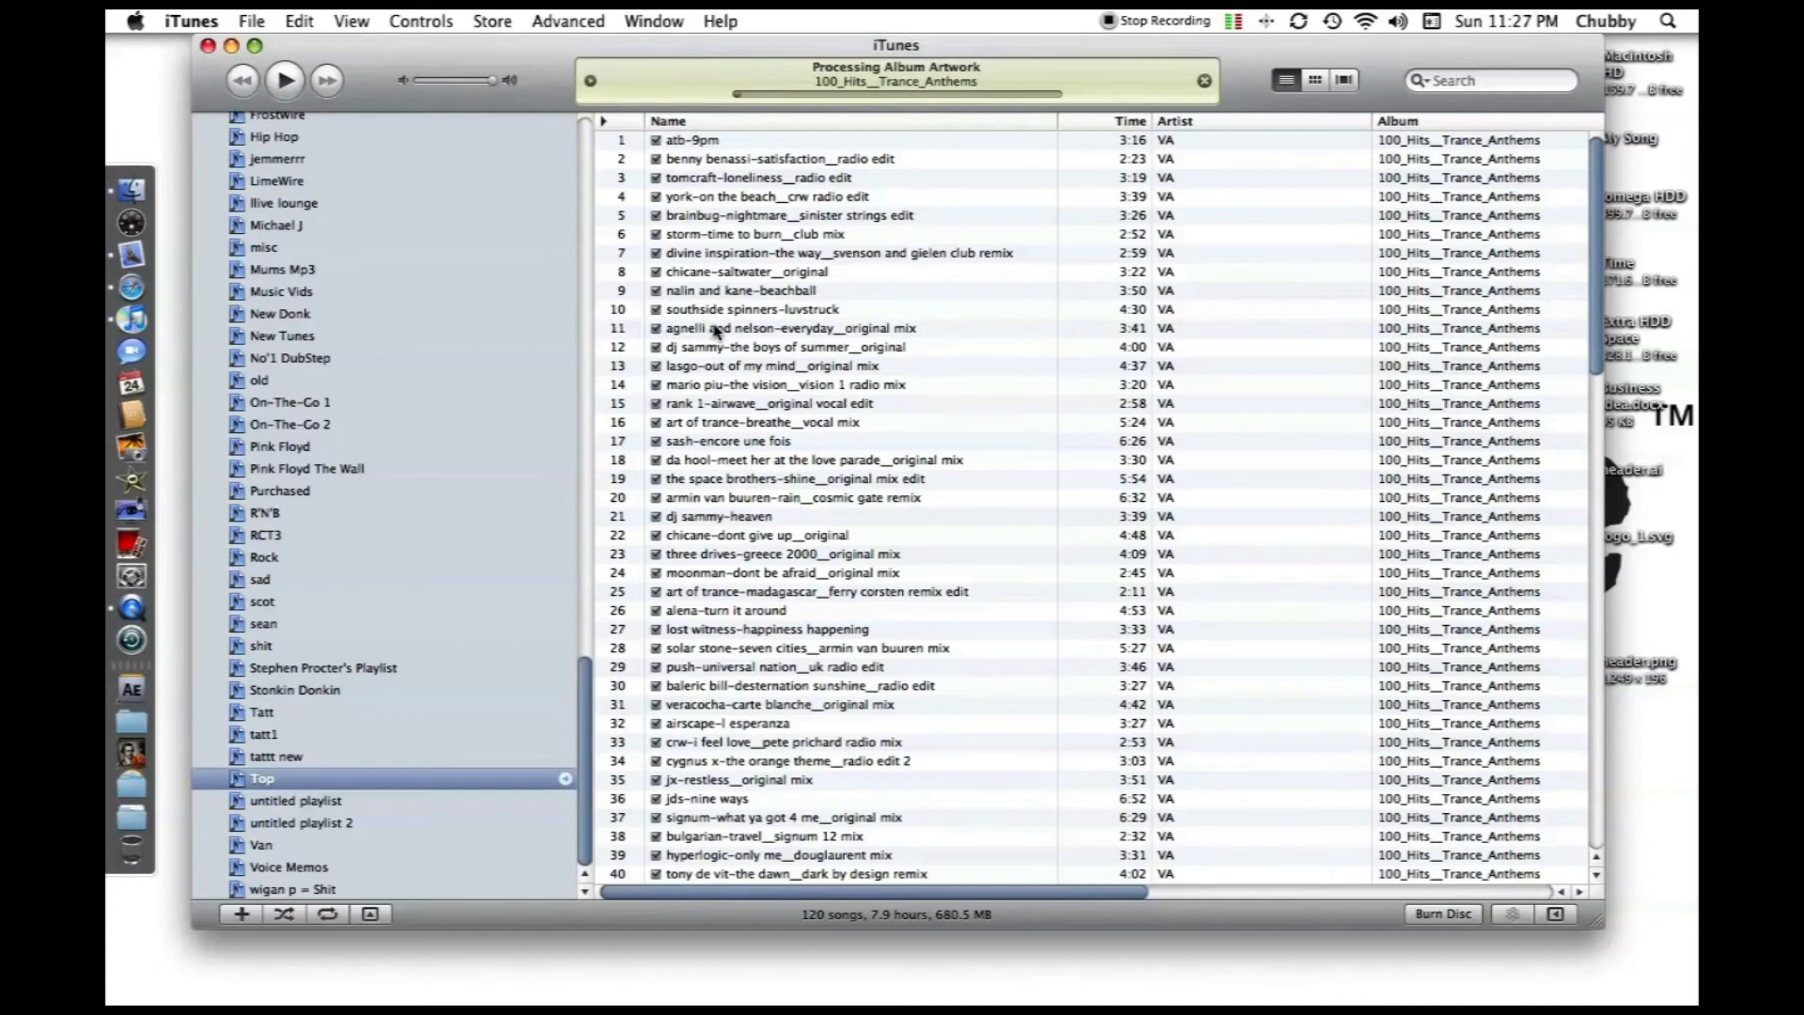
Step: Open the shared item information for all tracks in the Top playlist
left_click(716, 329)
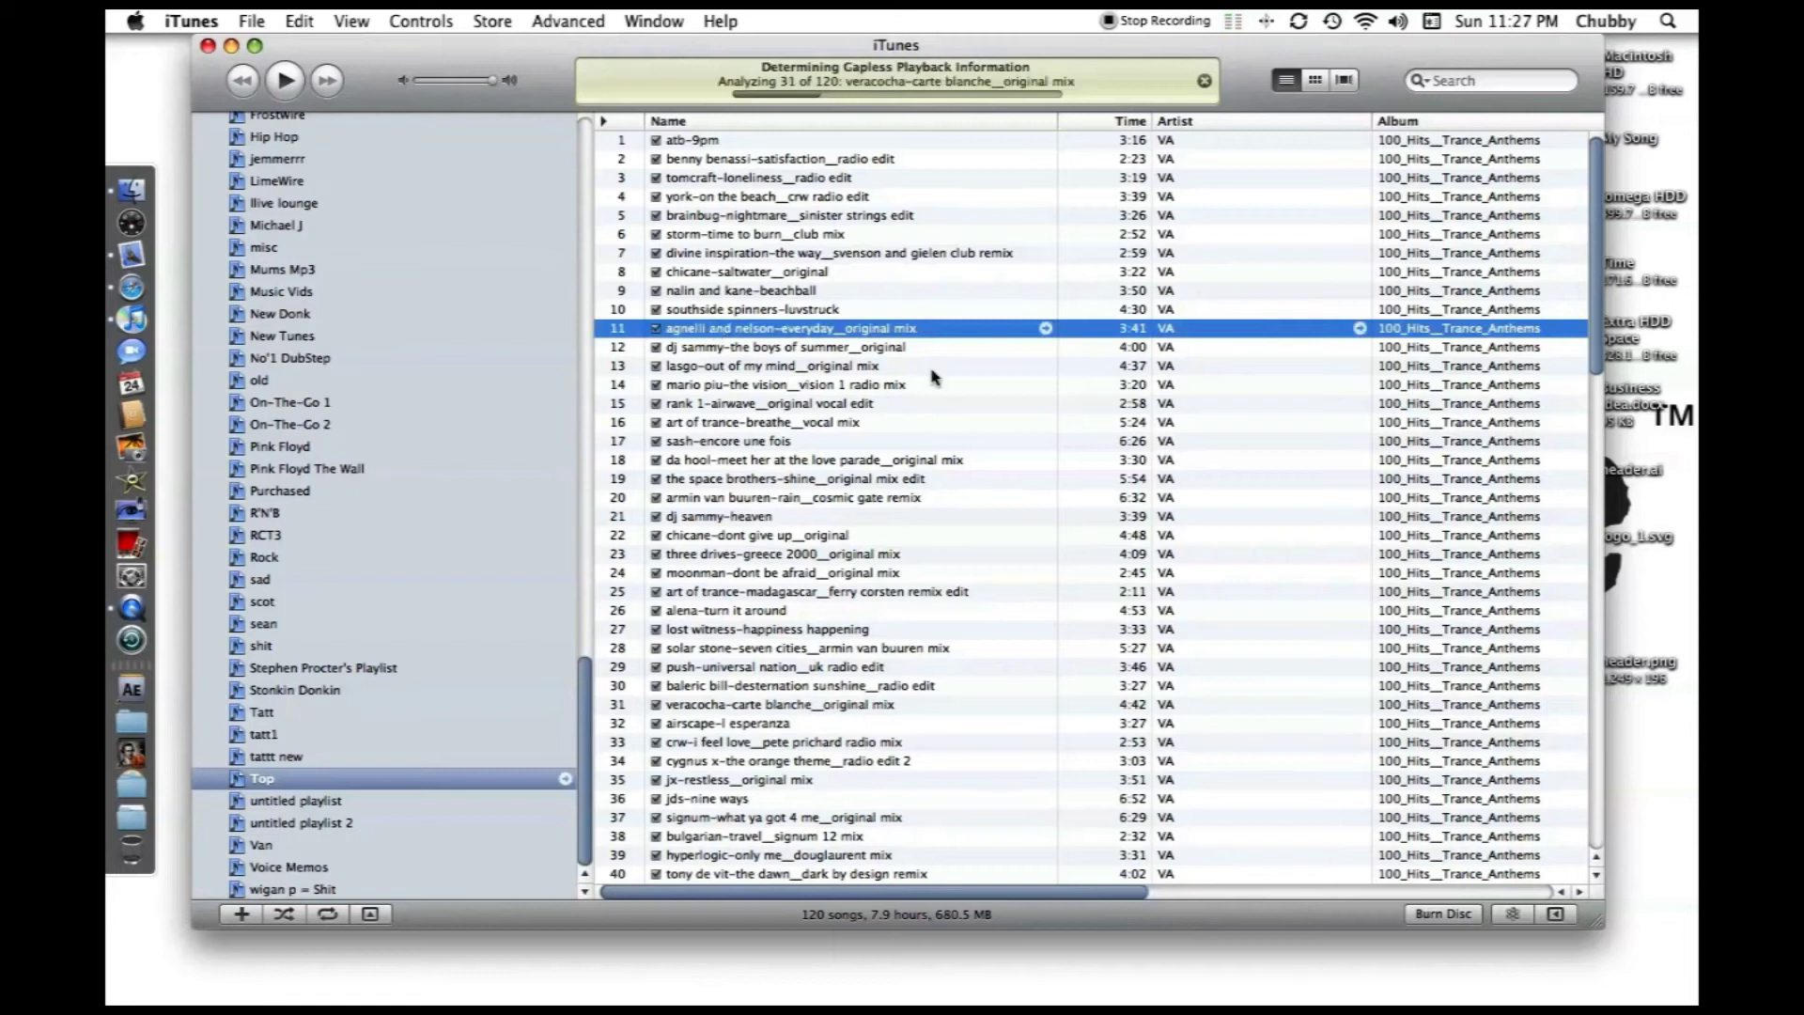
left_click_drag(644, 52, 621, 51)
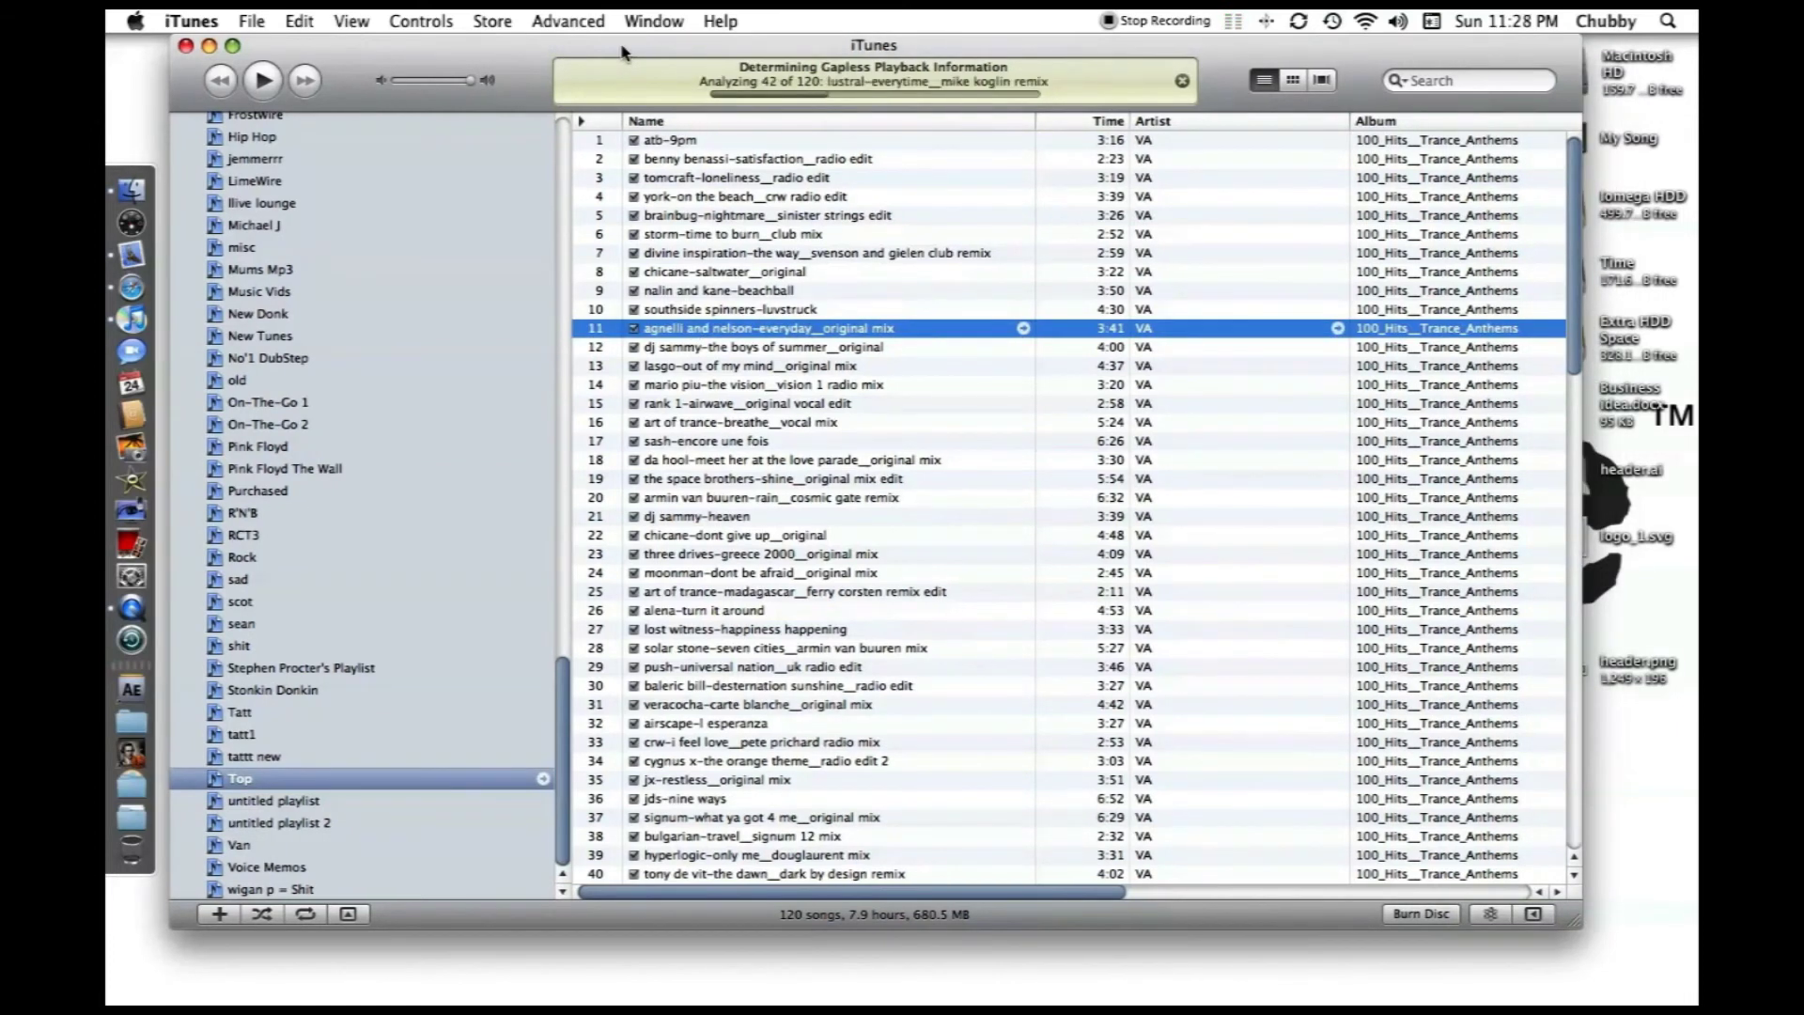
key("super+a")
left_click_drag(613, 58, 634, 47)
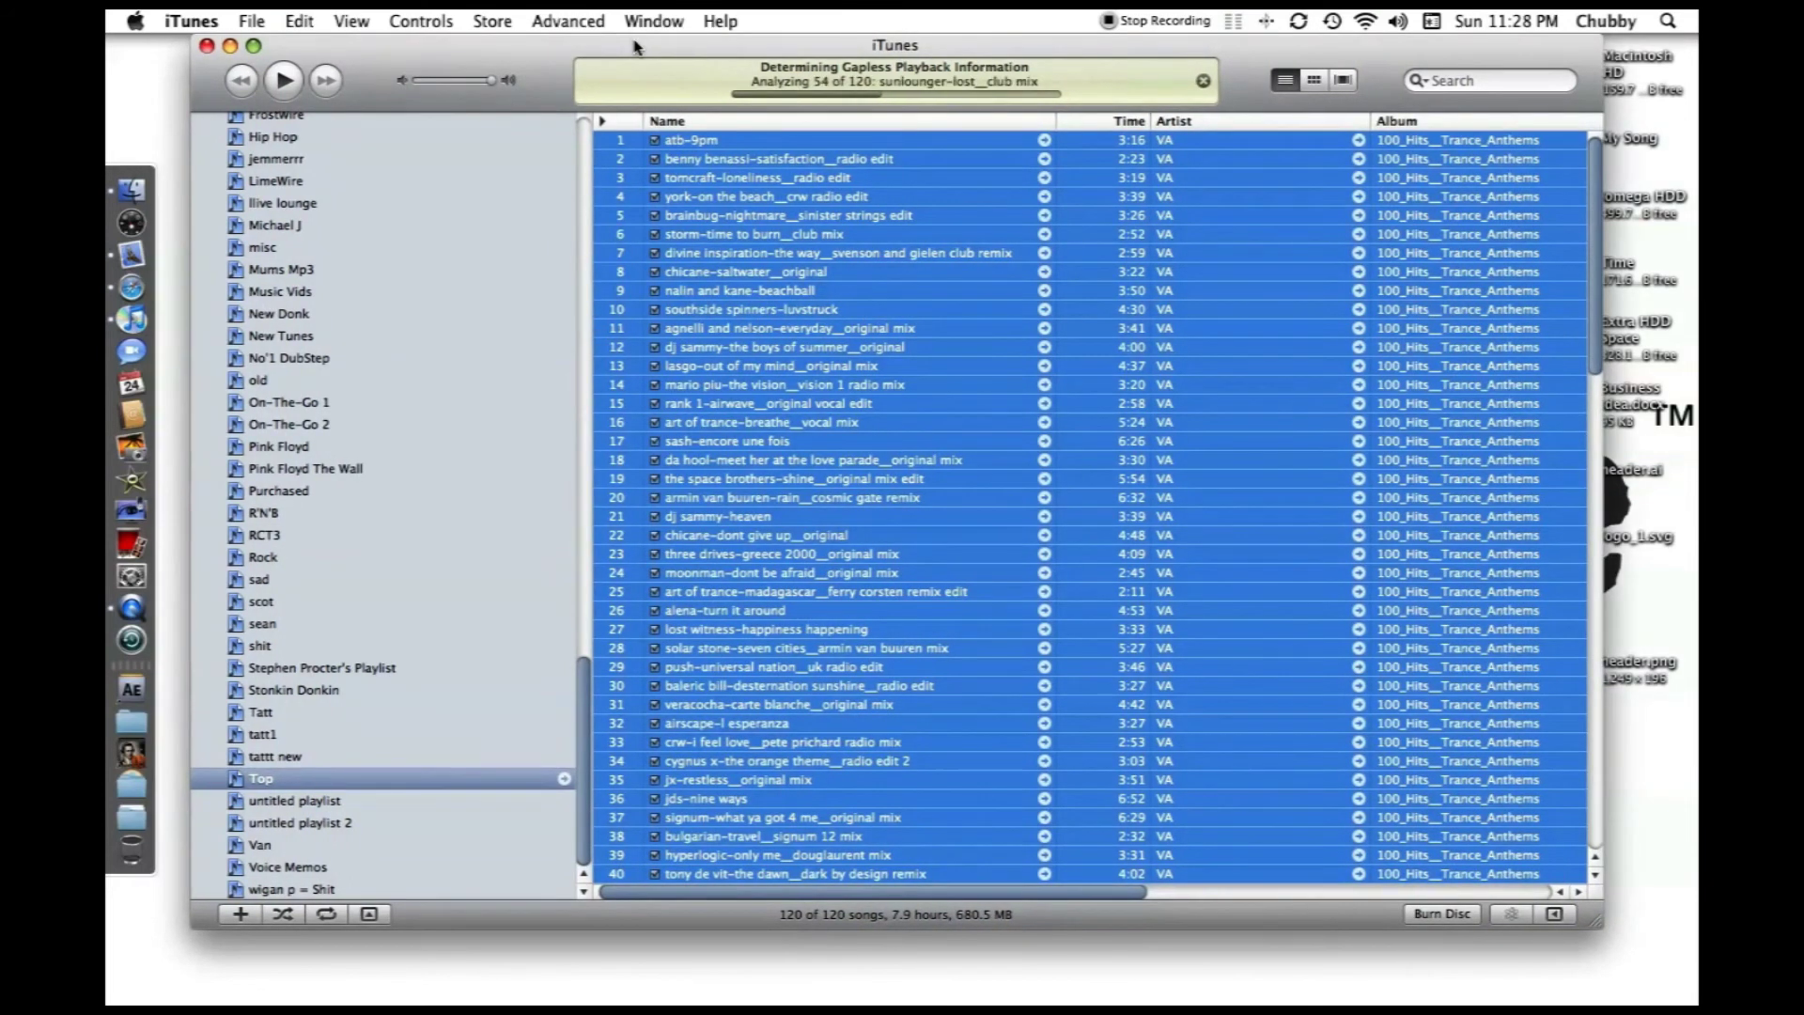
key("super+i")
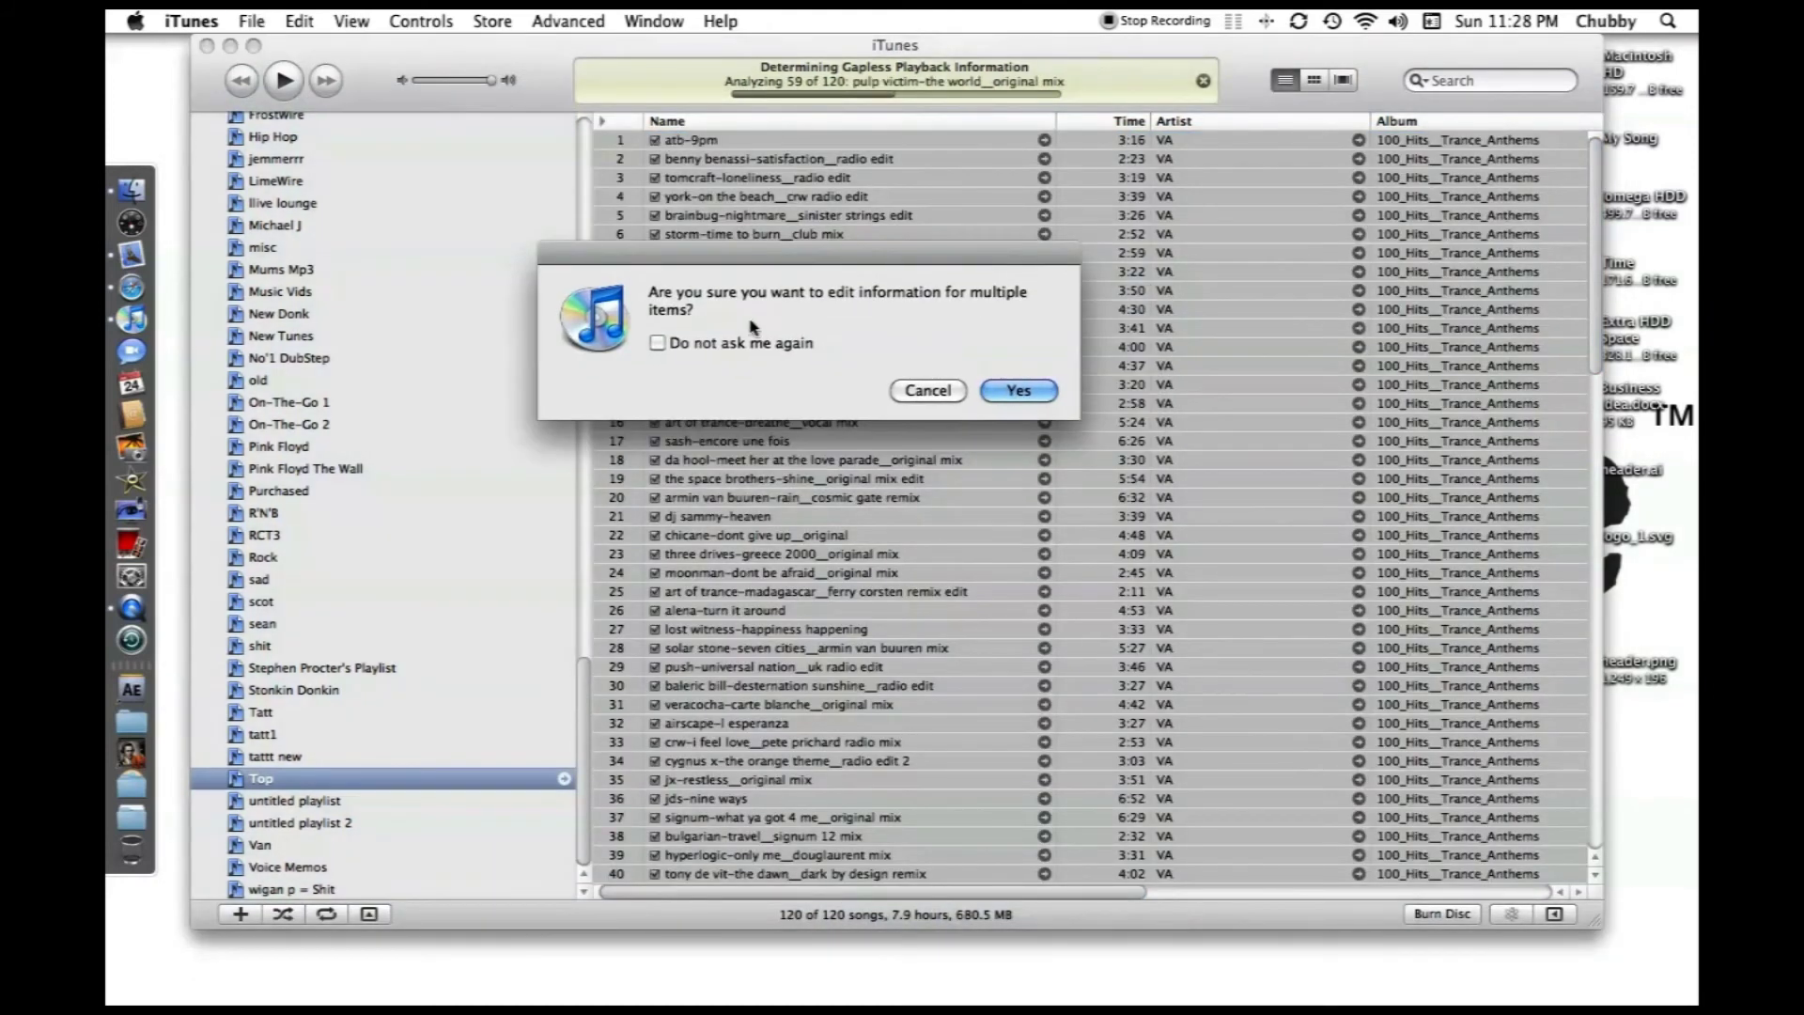
left_click(1018, 390)
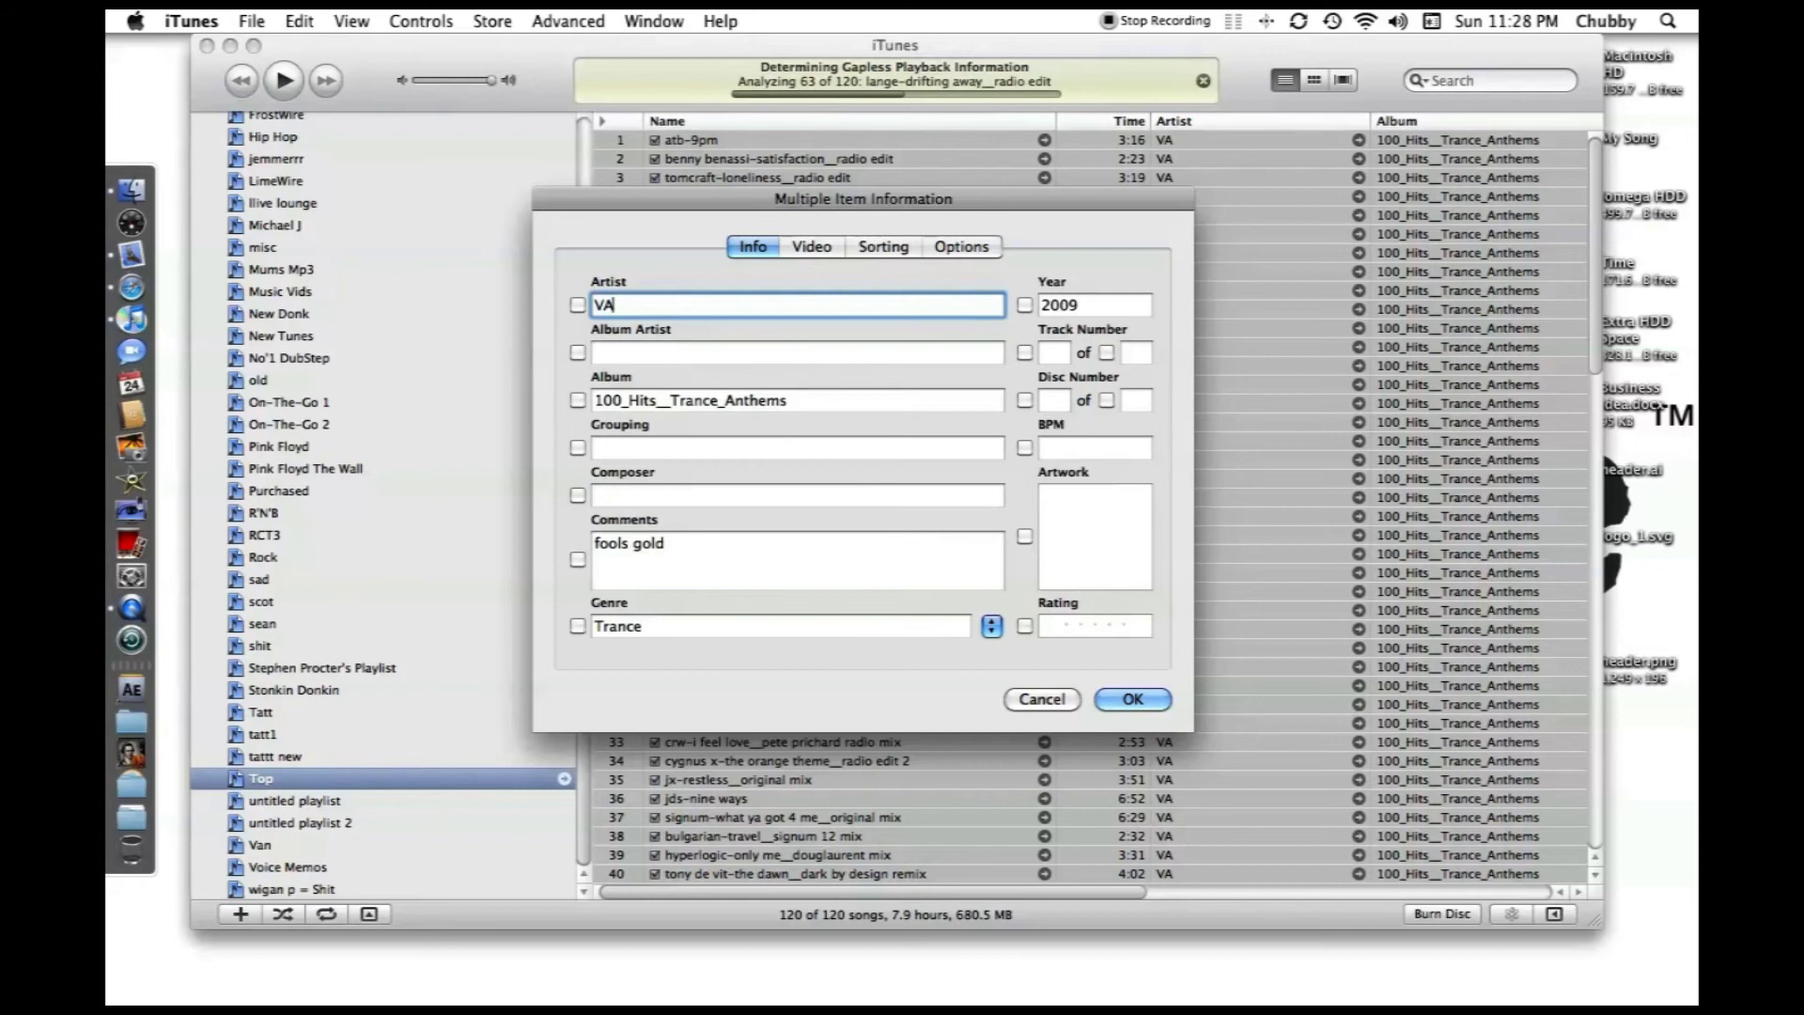
Step: Change the tracks' album name to "Top 100 Hits Trance Anthems", with spaces in place of the underscores
double_click(806, 404)
key("Right")
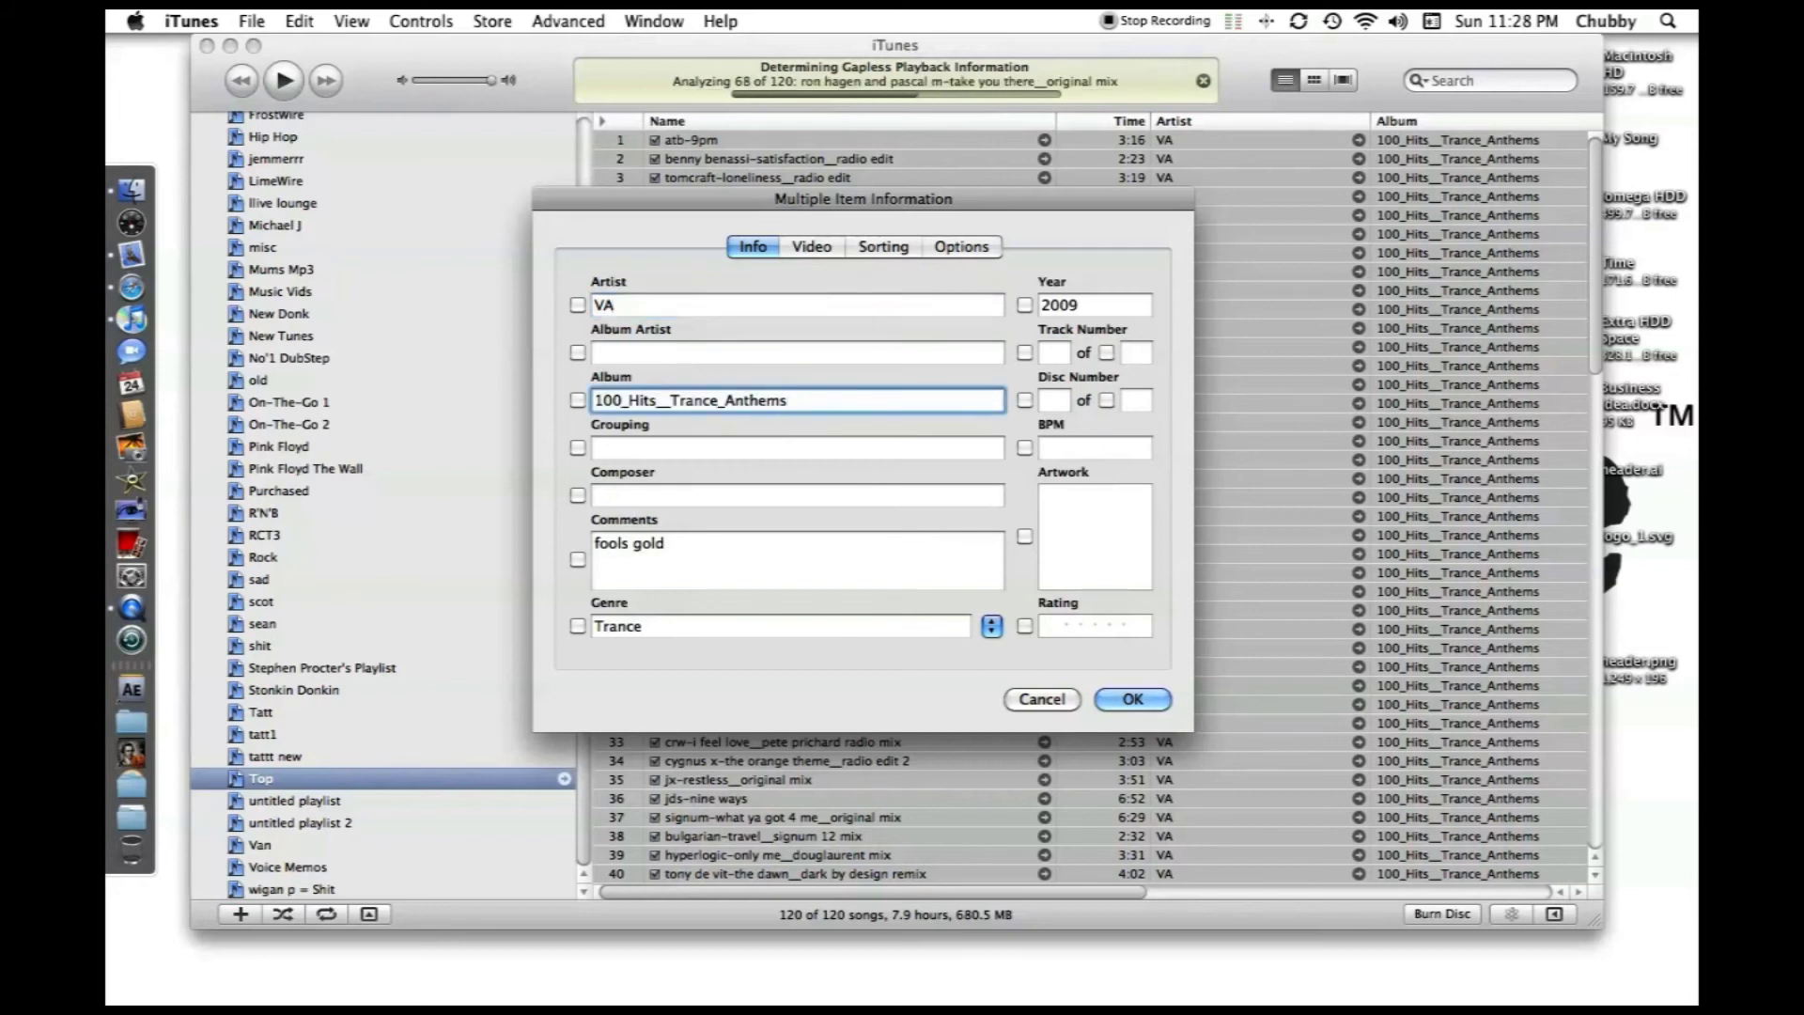
left_click(671, 399)
key("BackSpace")
key("BackSpace")
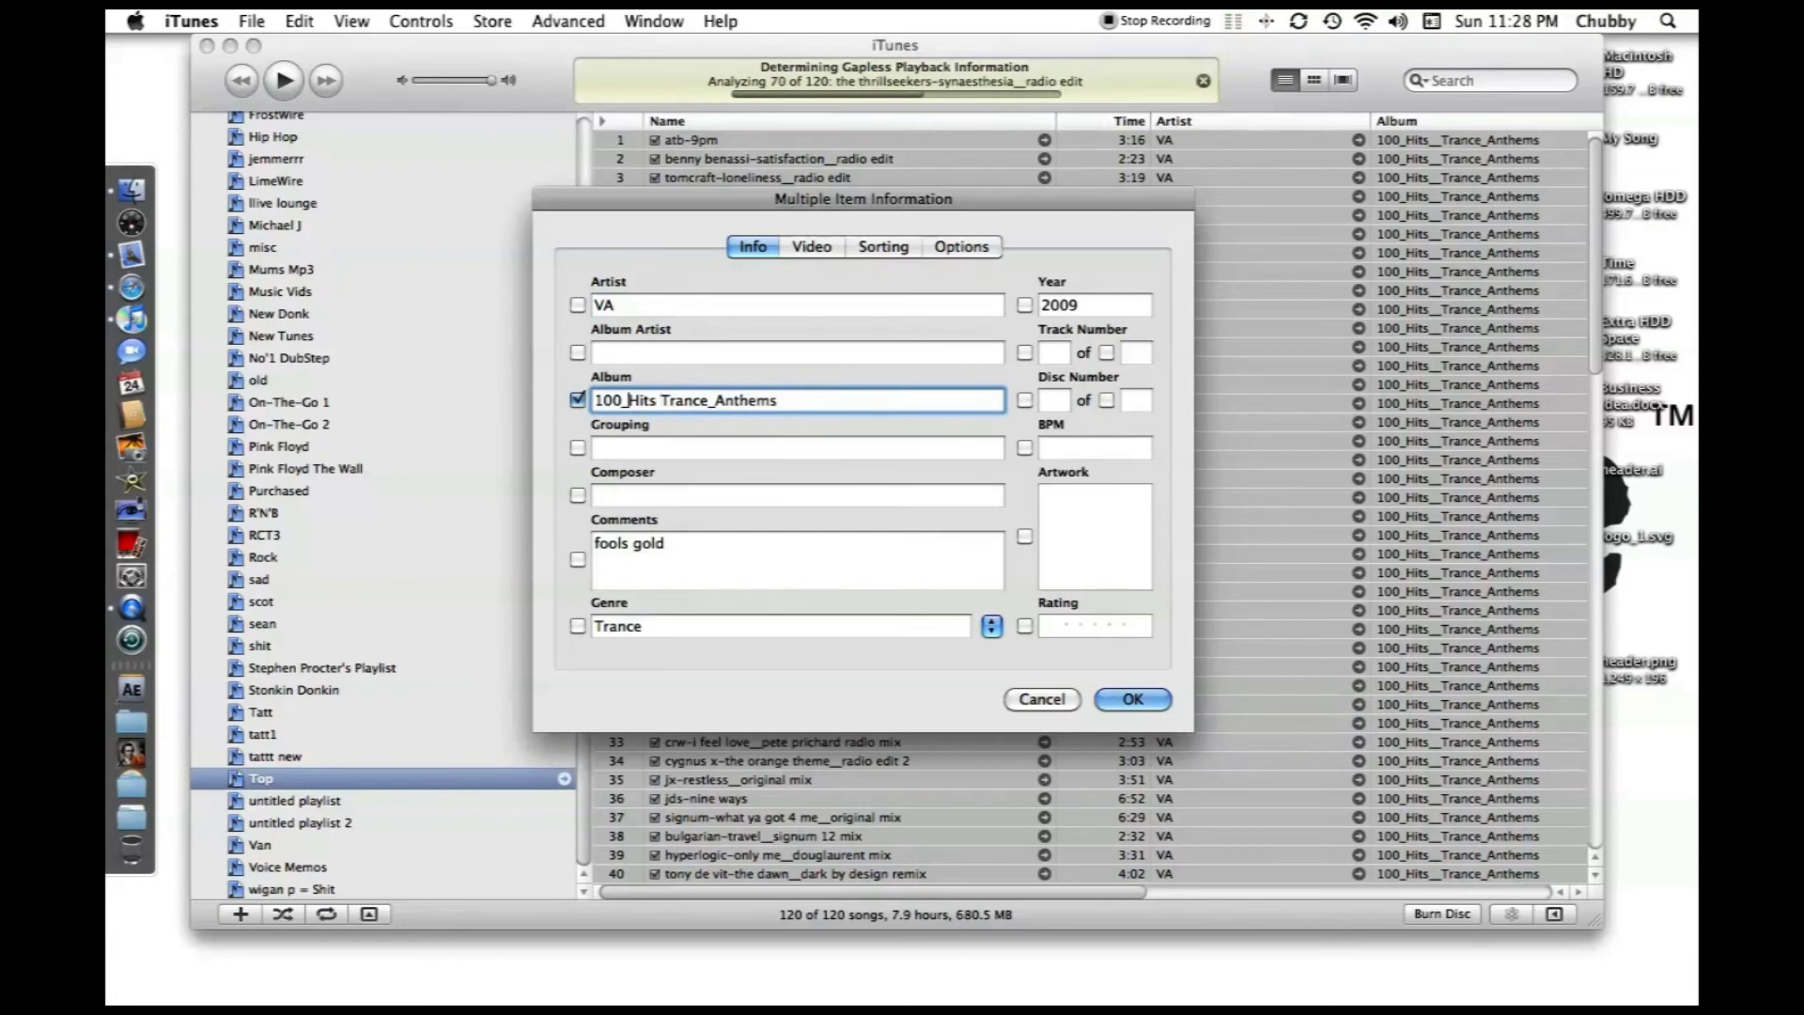
key("BackSpace")
key("BackSpace")
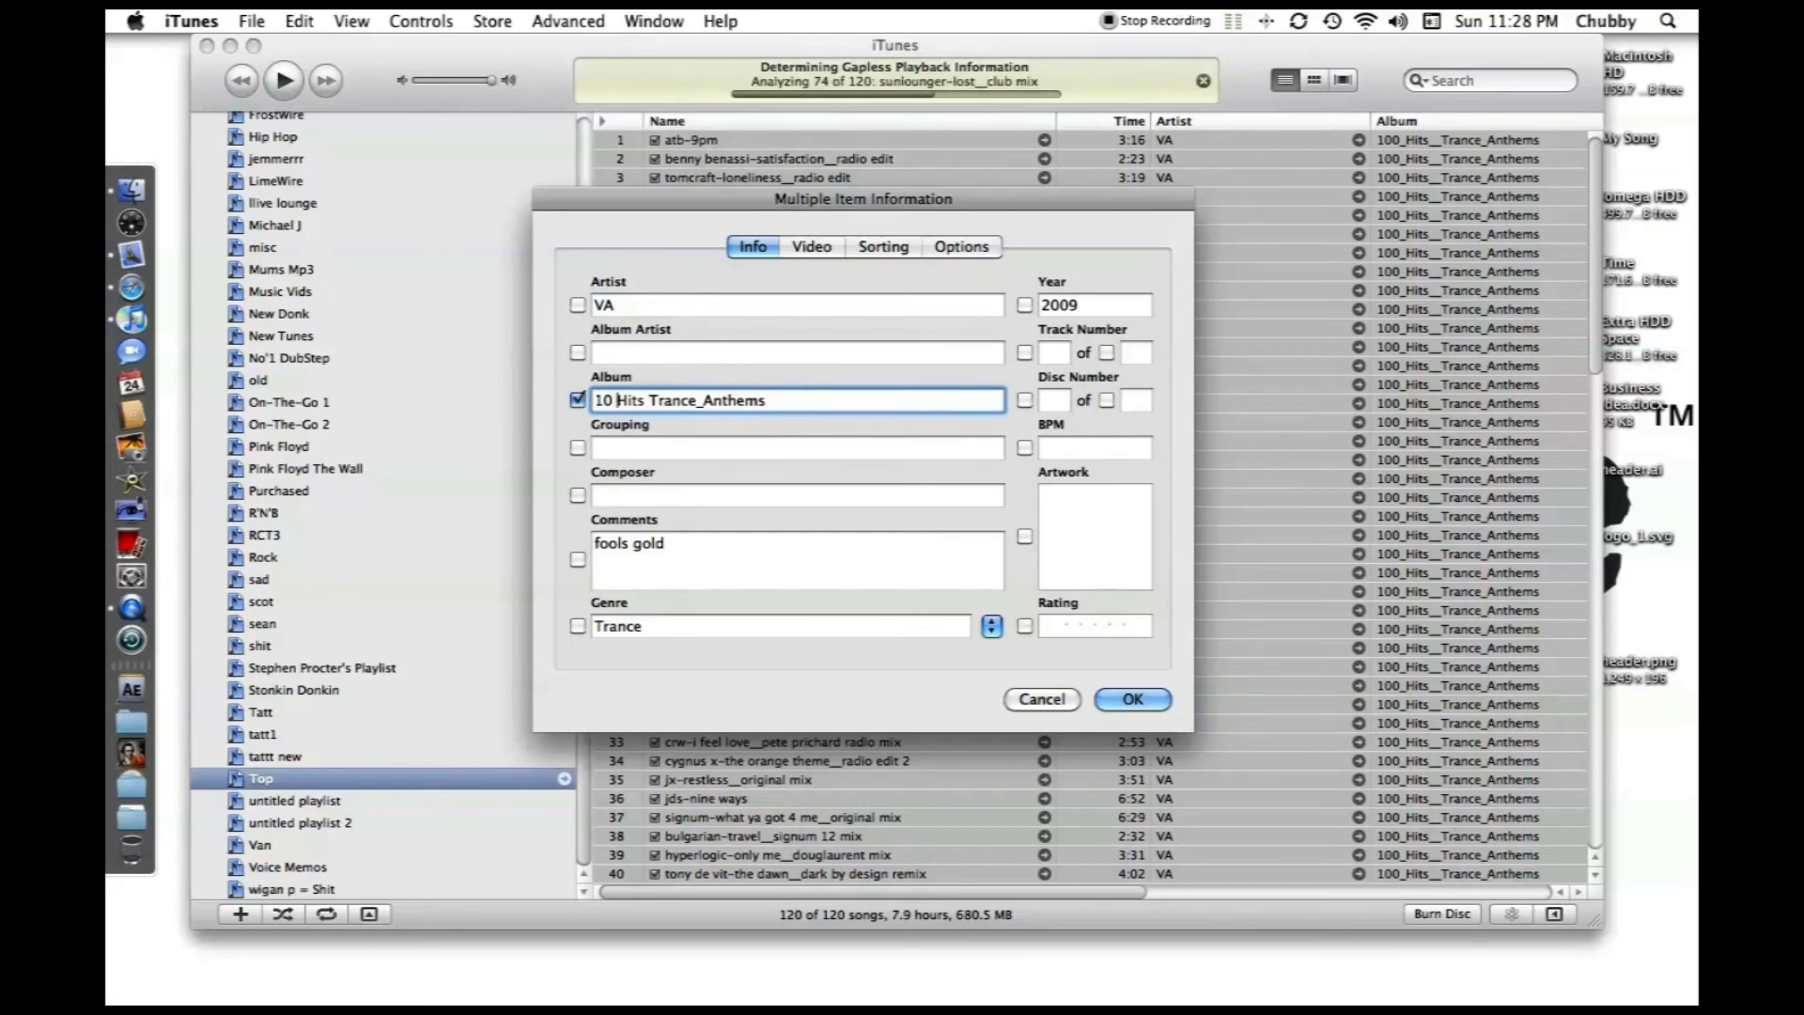
type("0")
key("Right")
key("Right")
key("Right")
key("Right")
key("Right")
key("Right")
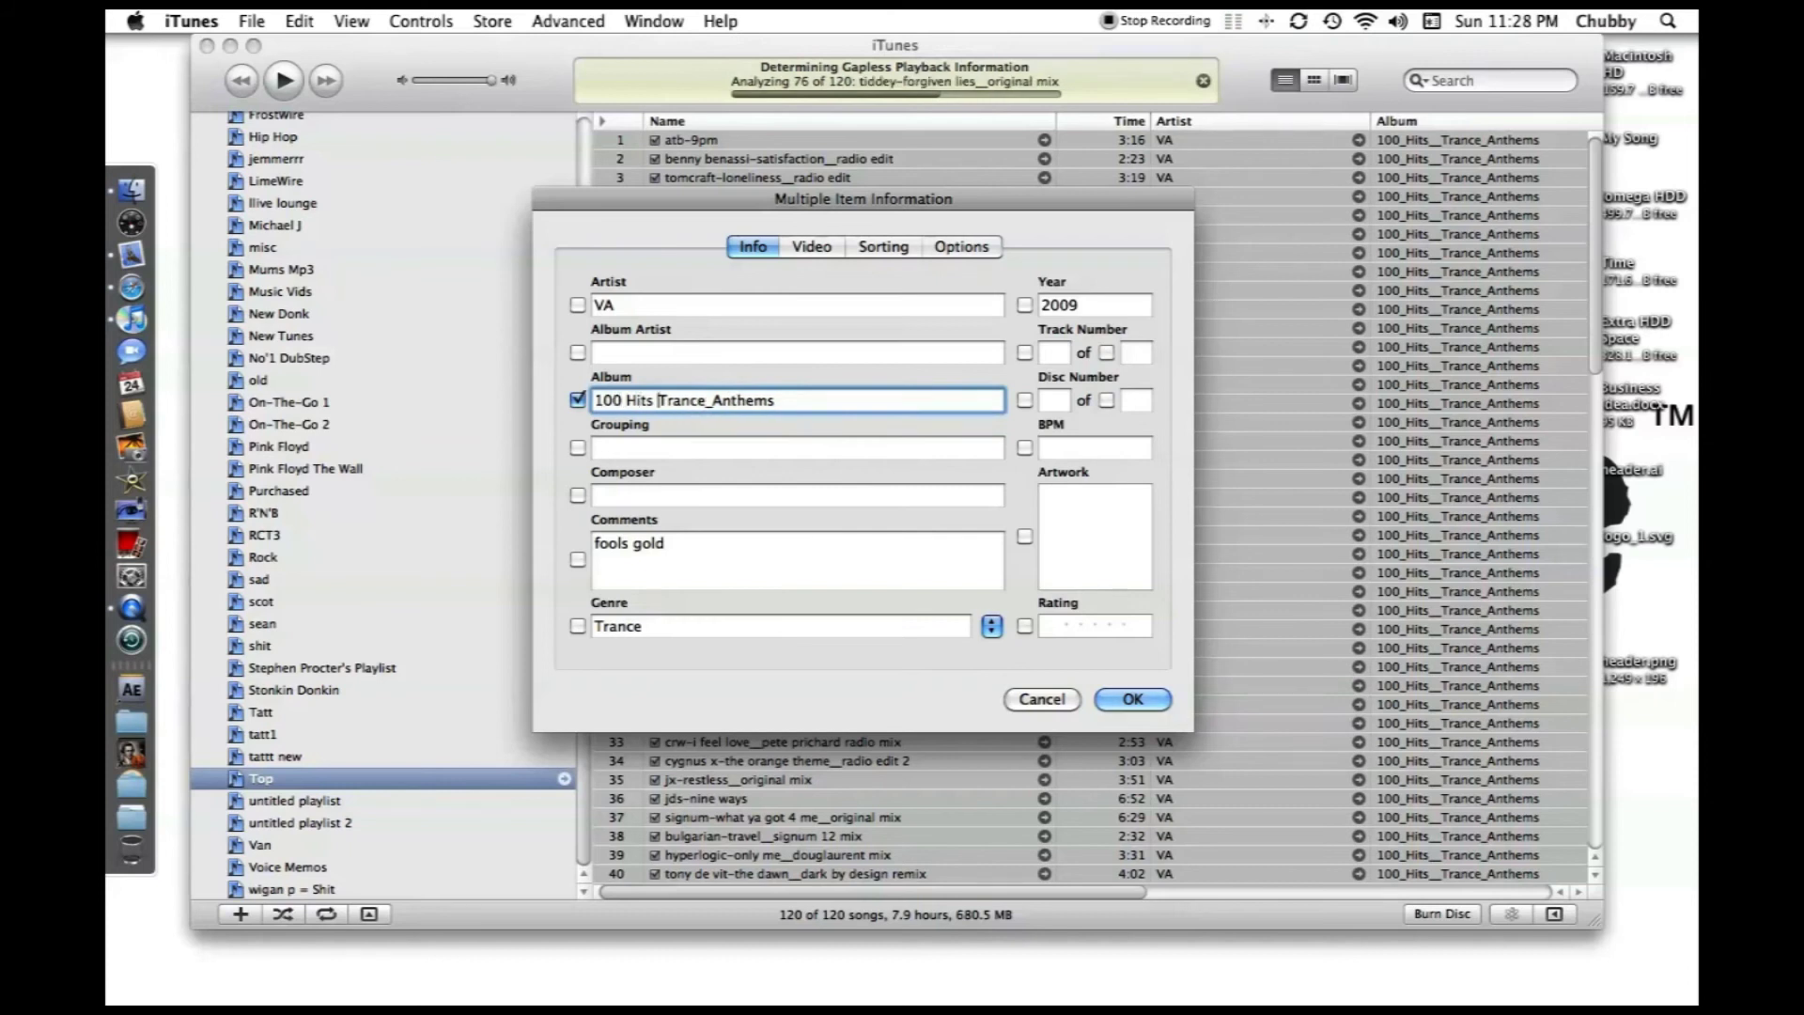
key("Right")
key("Right")
key("Right")
key("Right")
key("Right")
key("Delete")
key("Left")
key("Left")
key("Left")
key("Left")
key("Left")
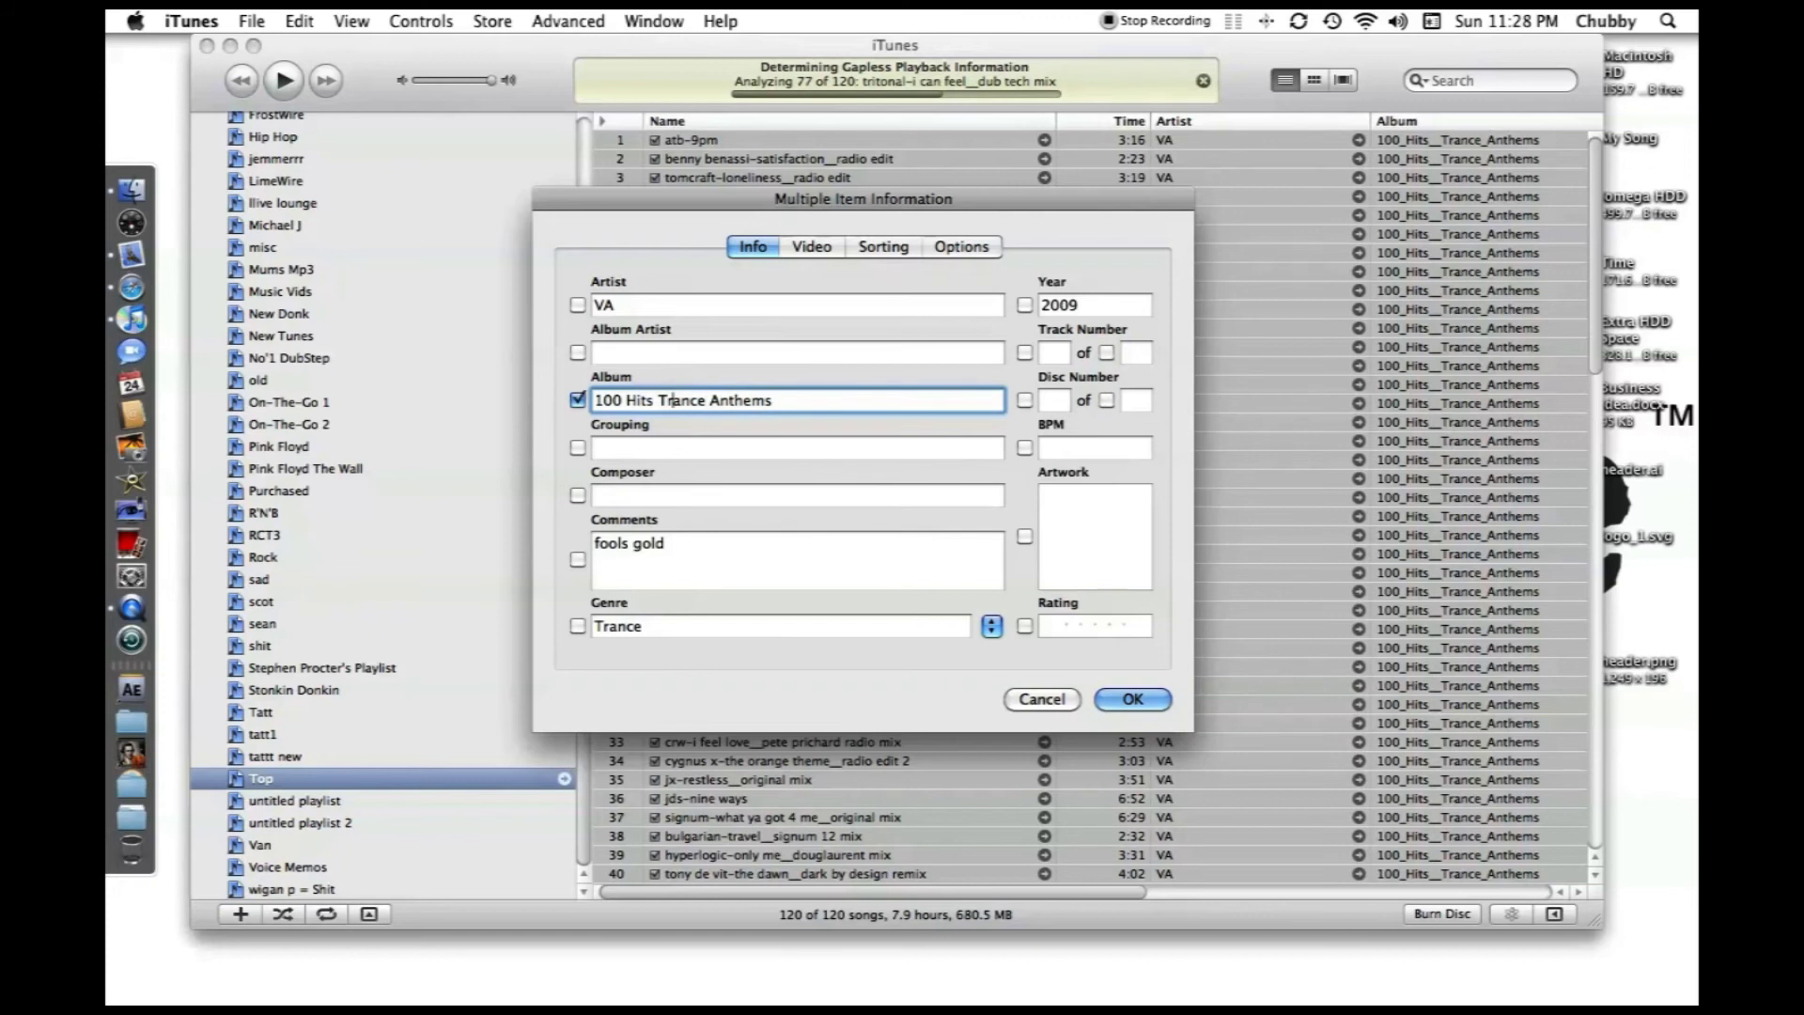
key("Left")
key("Left")
key("Left")
key("Left")
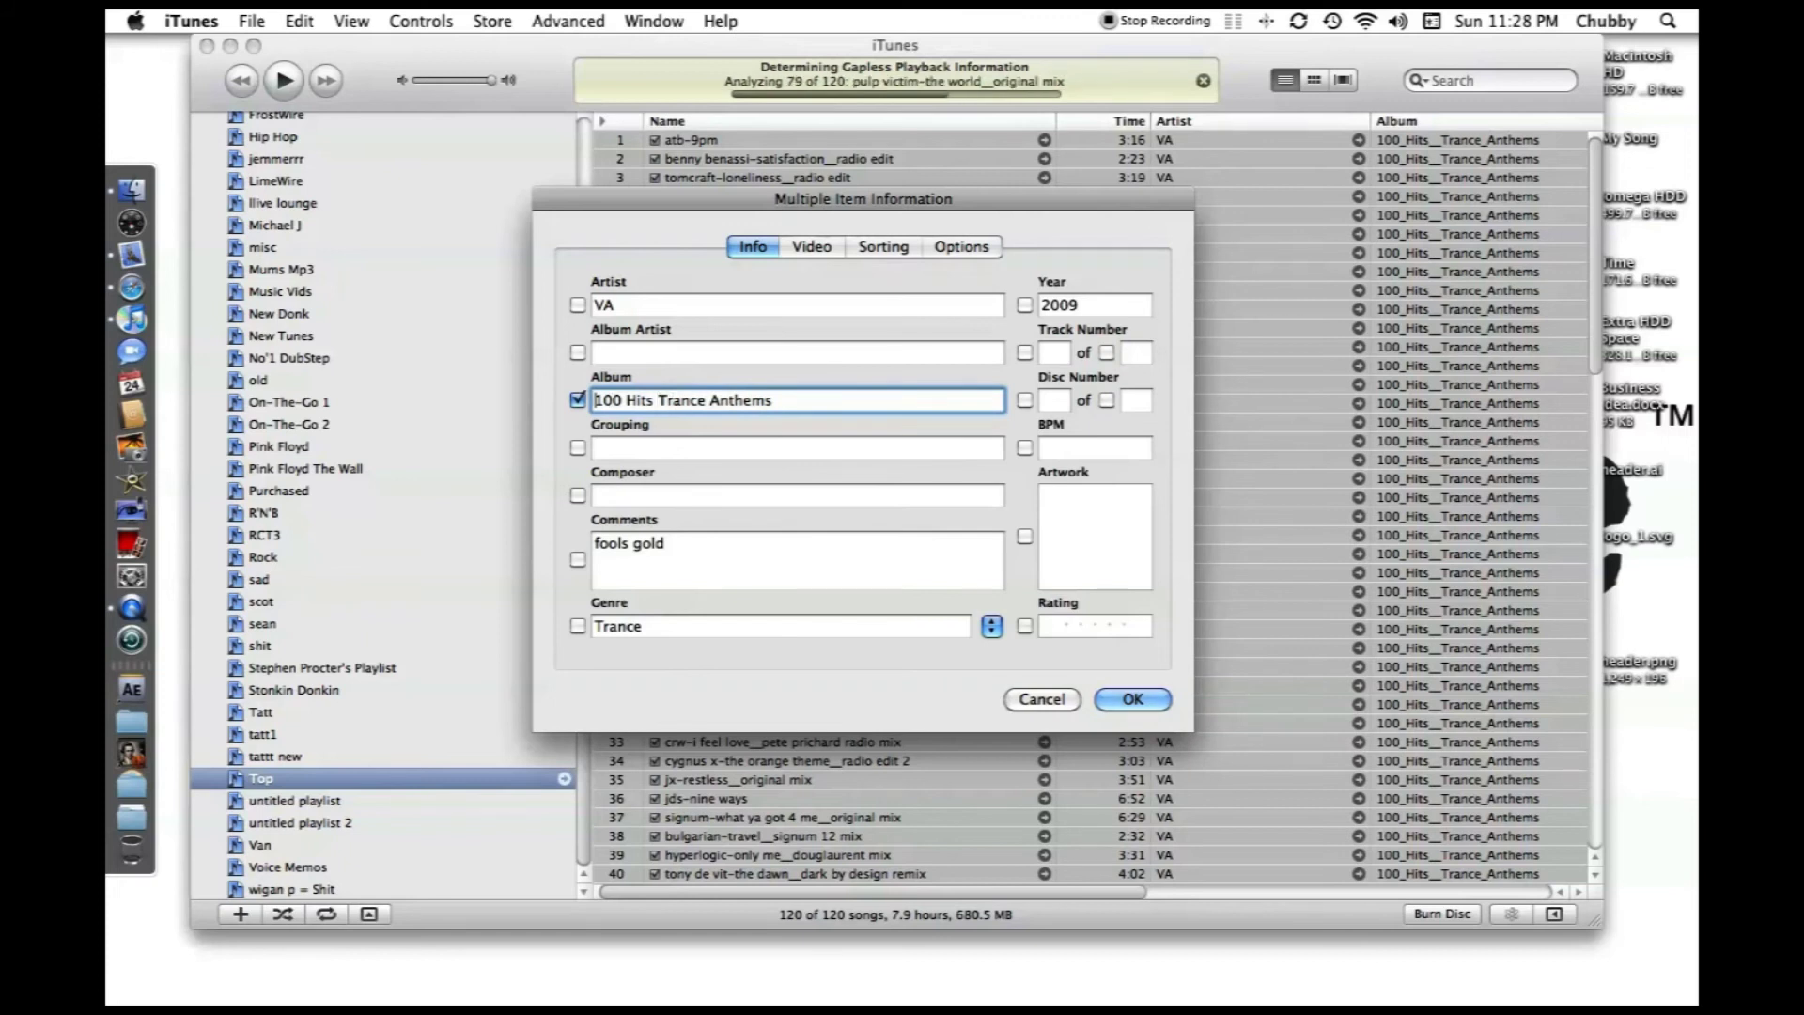
key("Left")
key("Left")
key("Left")
type("Top")
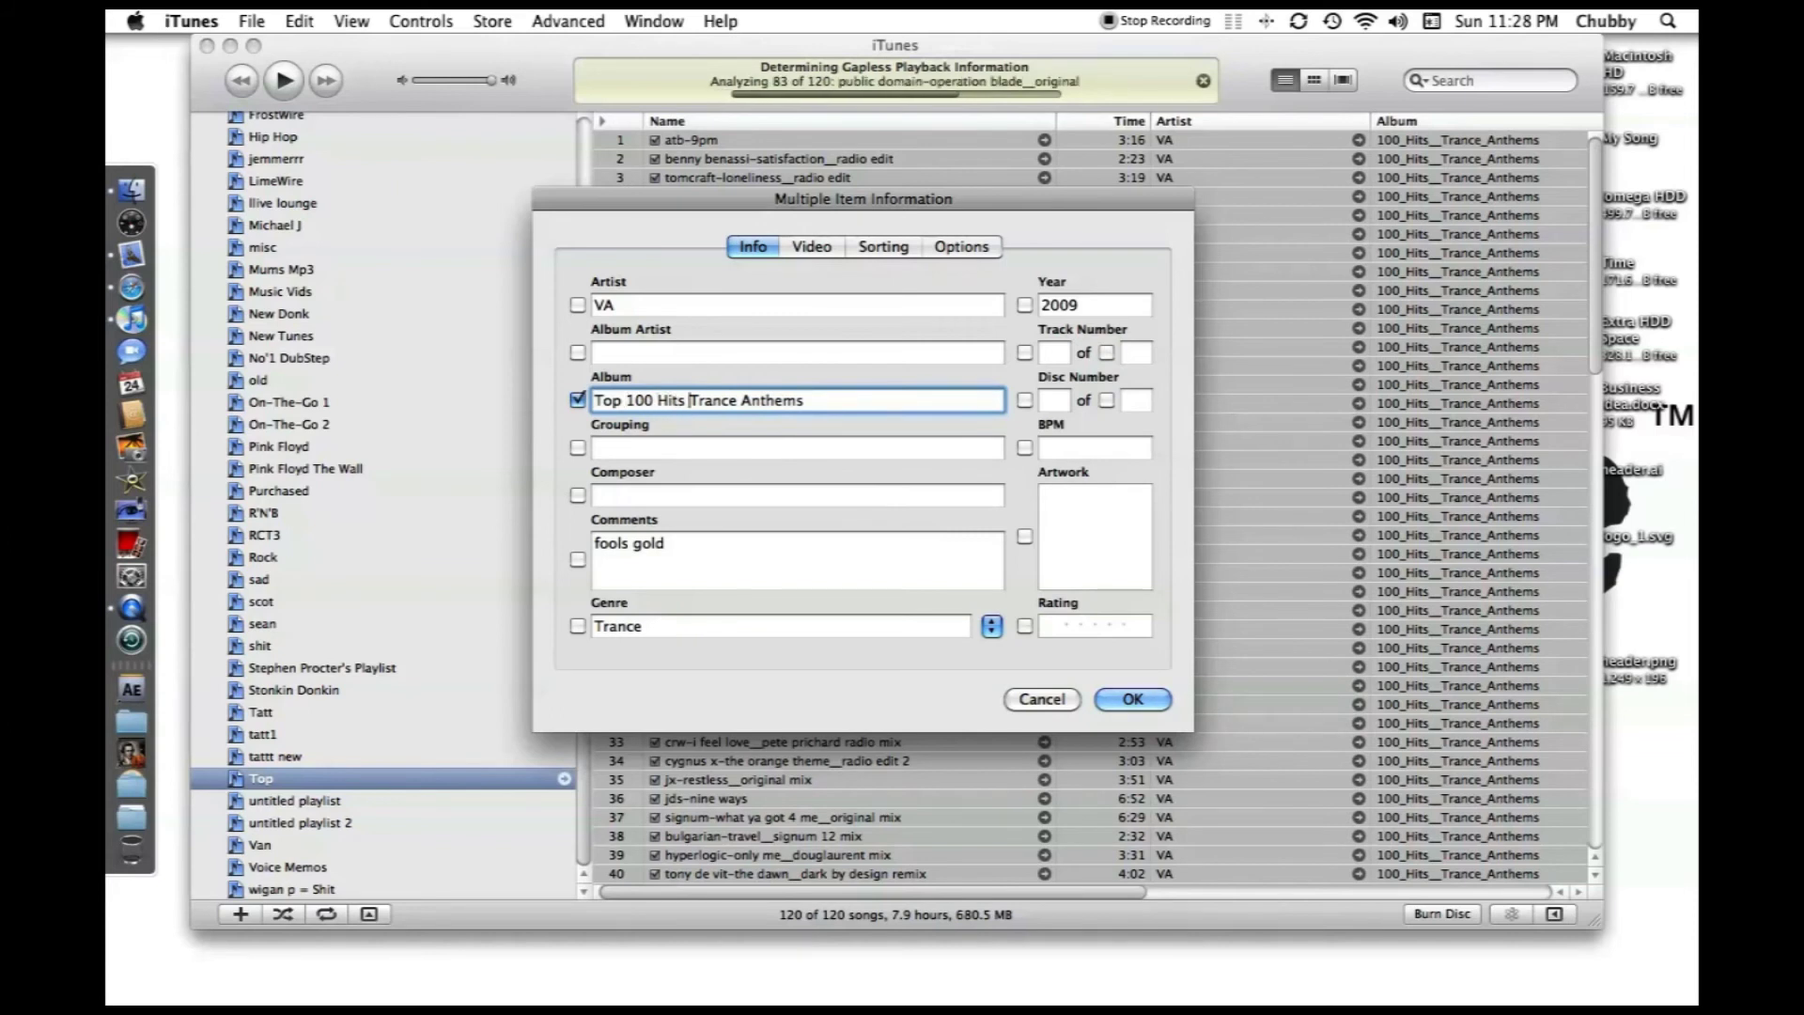
key("Down")
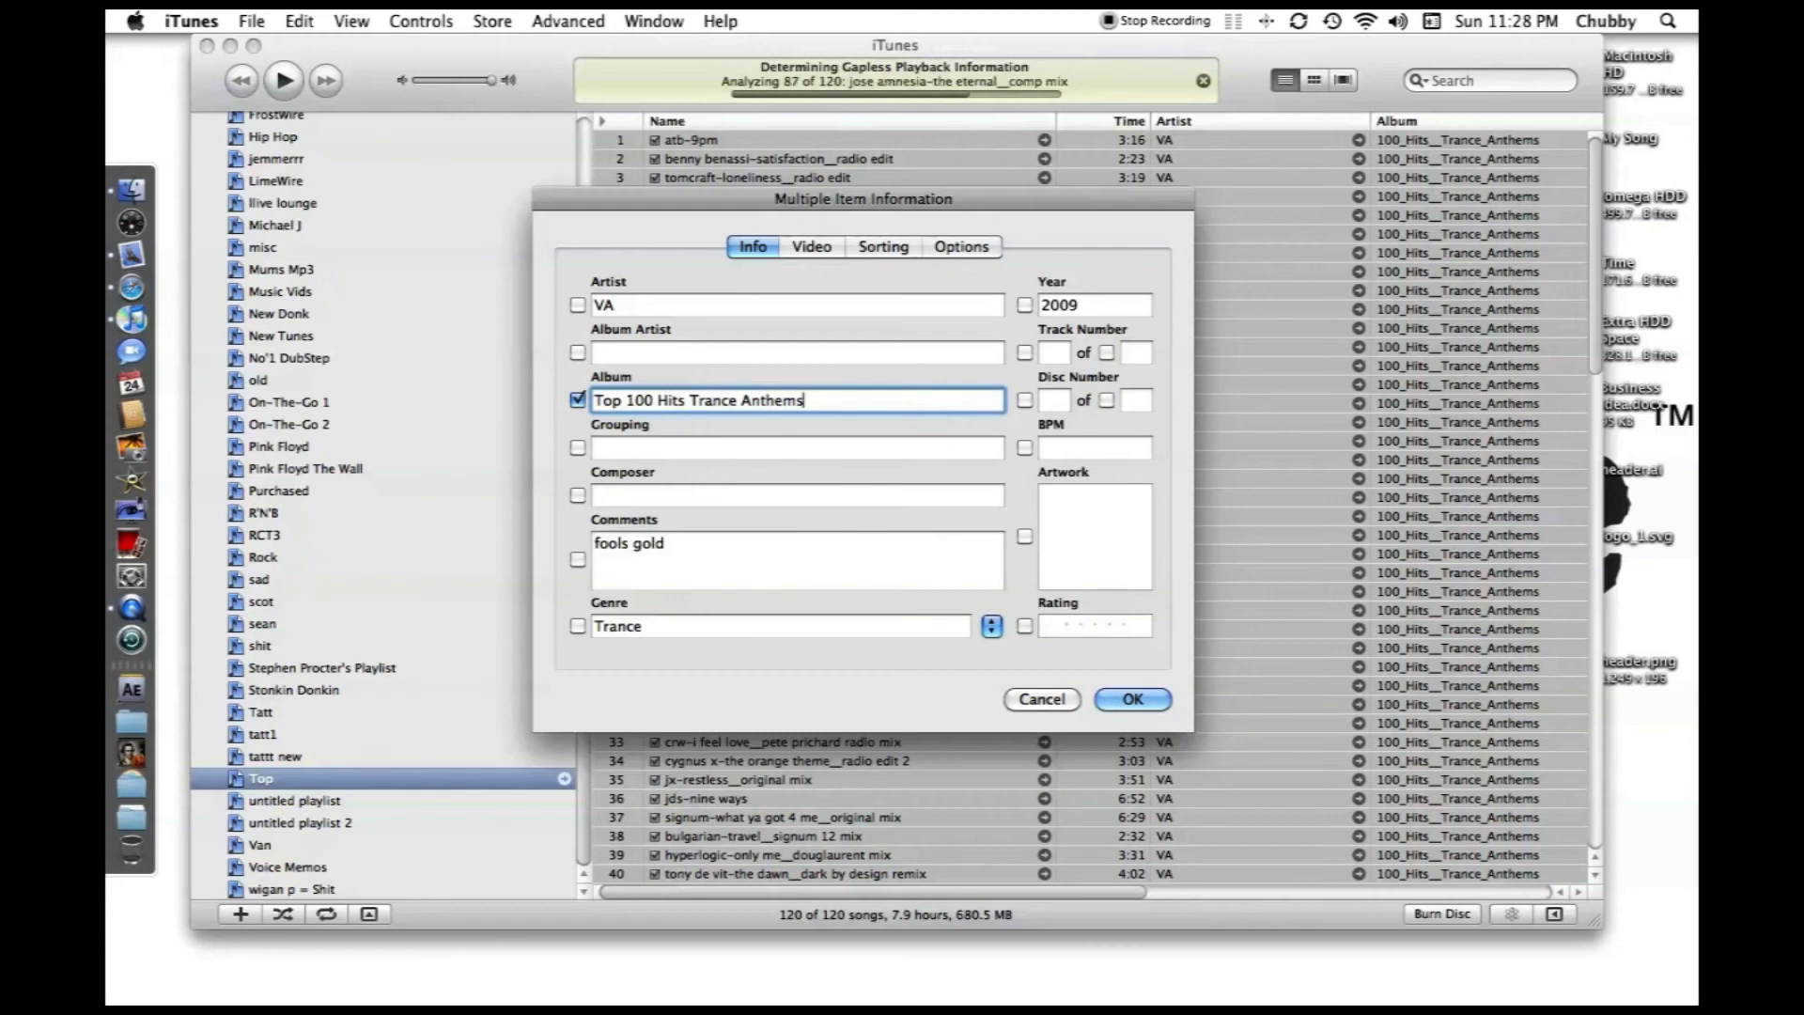
Step: Copy the full album name and apply the information changes to all selected tracks
left_click_drag(804, 400, 592, 400)
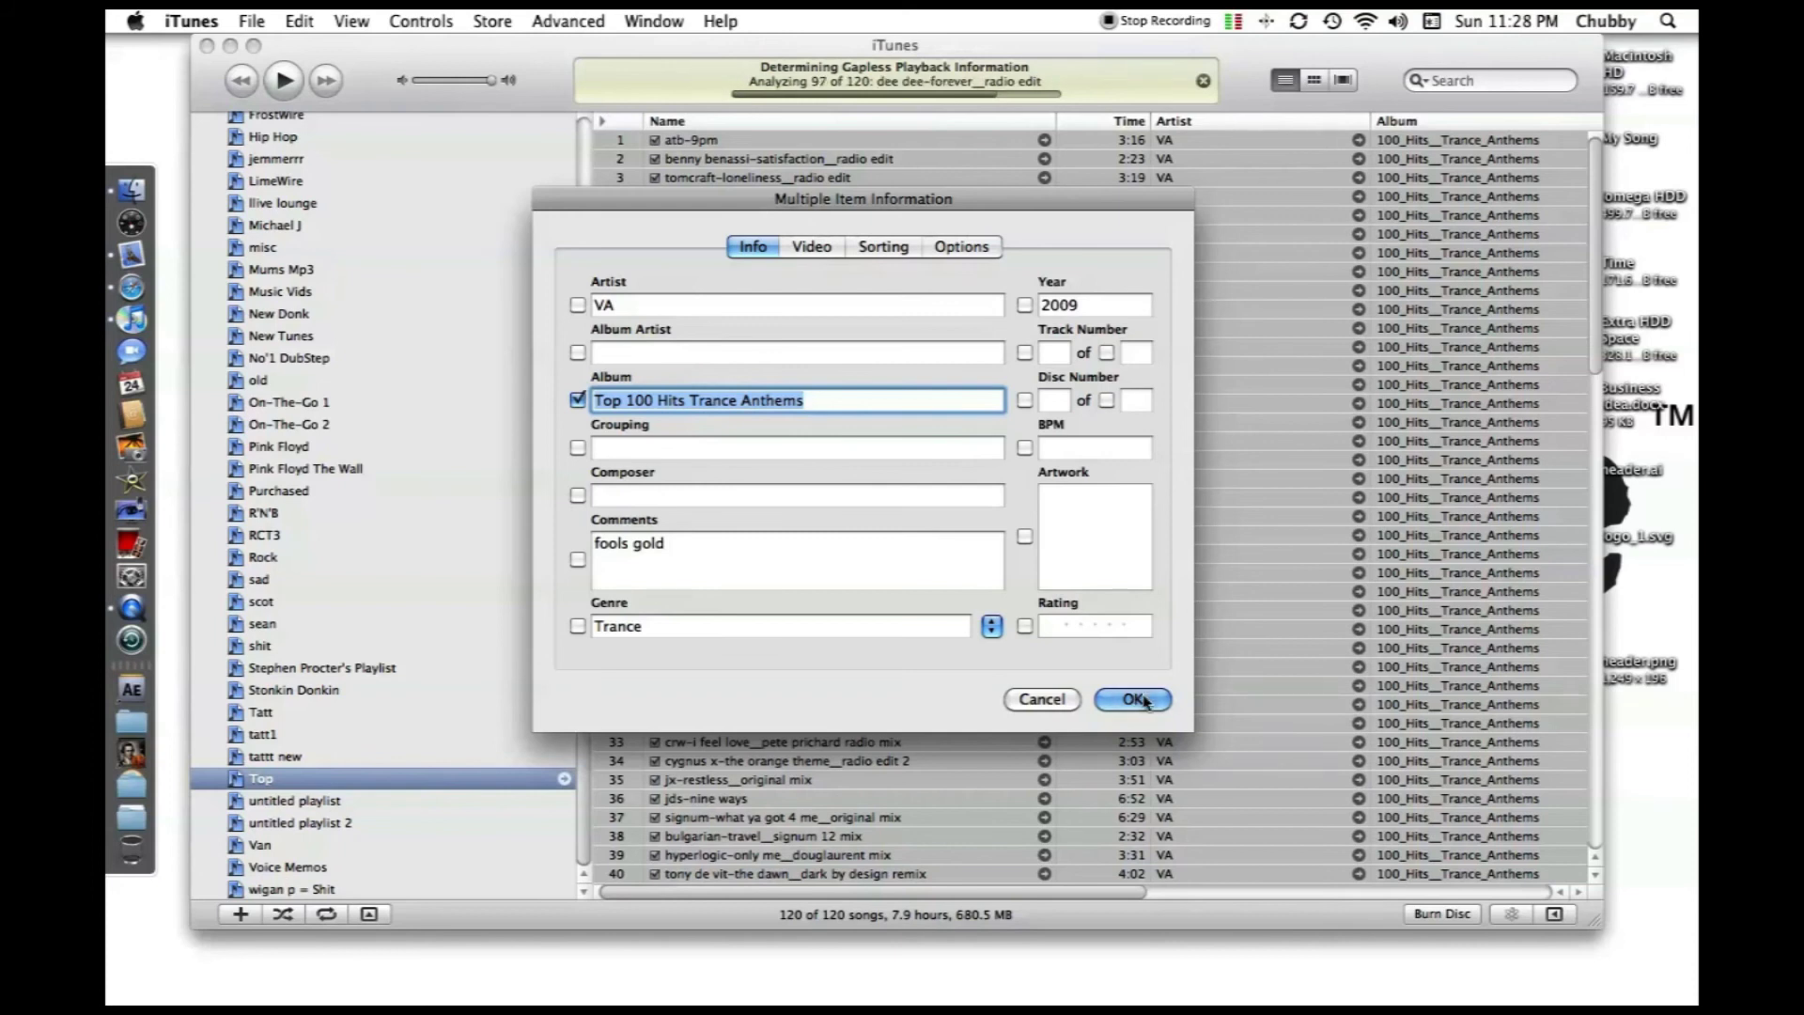
key("super+c")
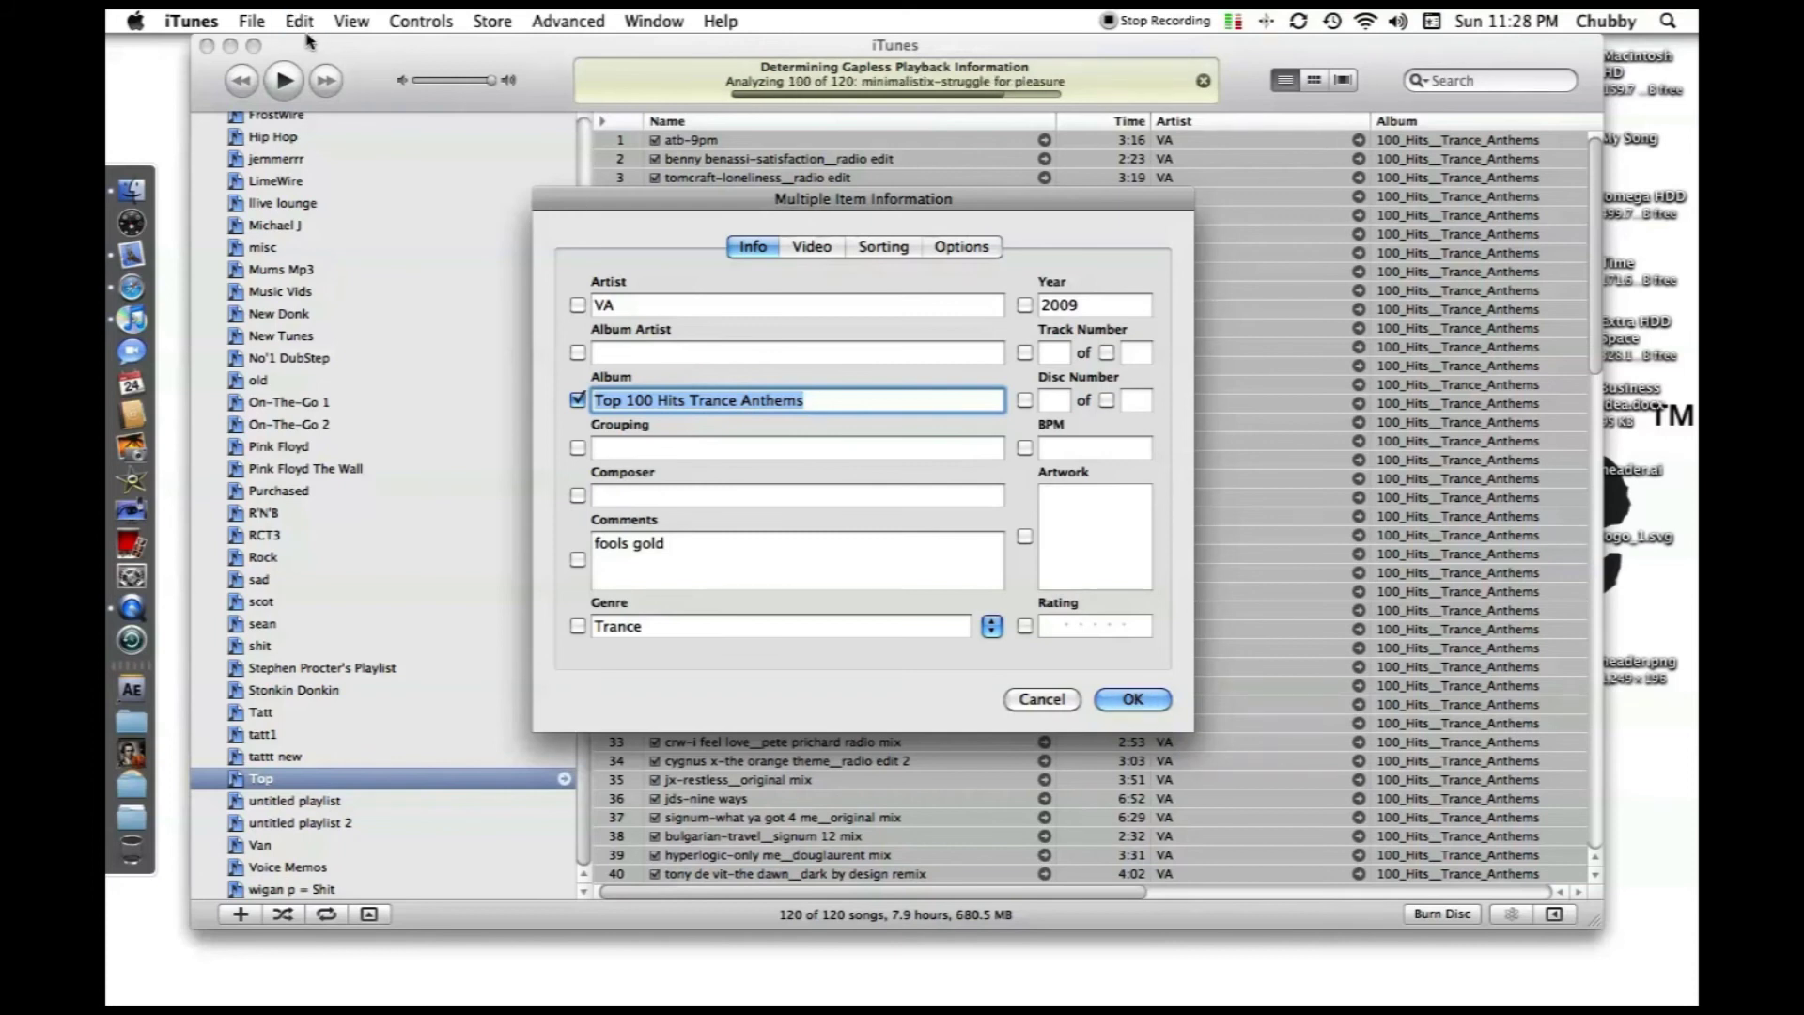
key("super+c")
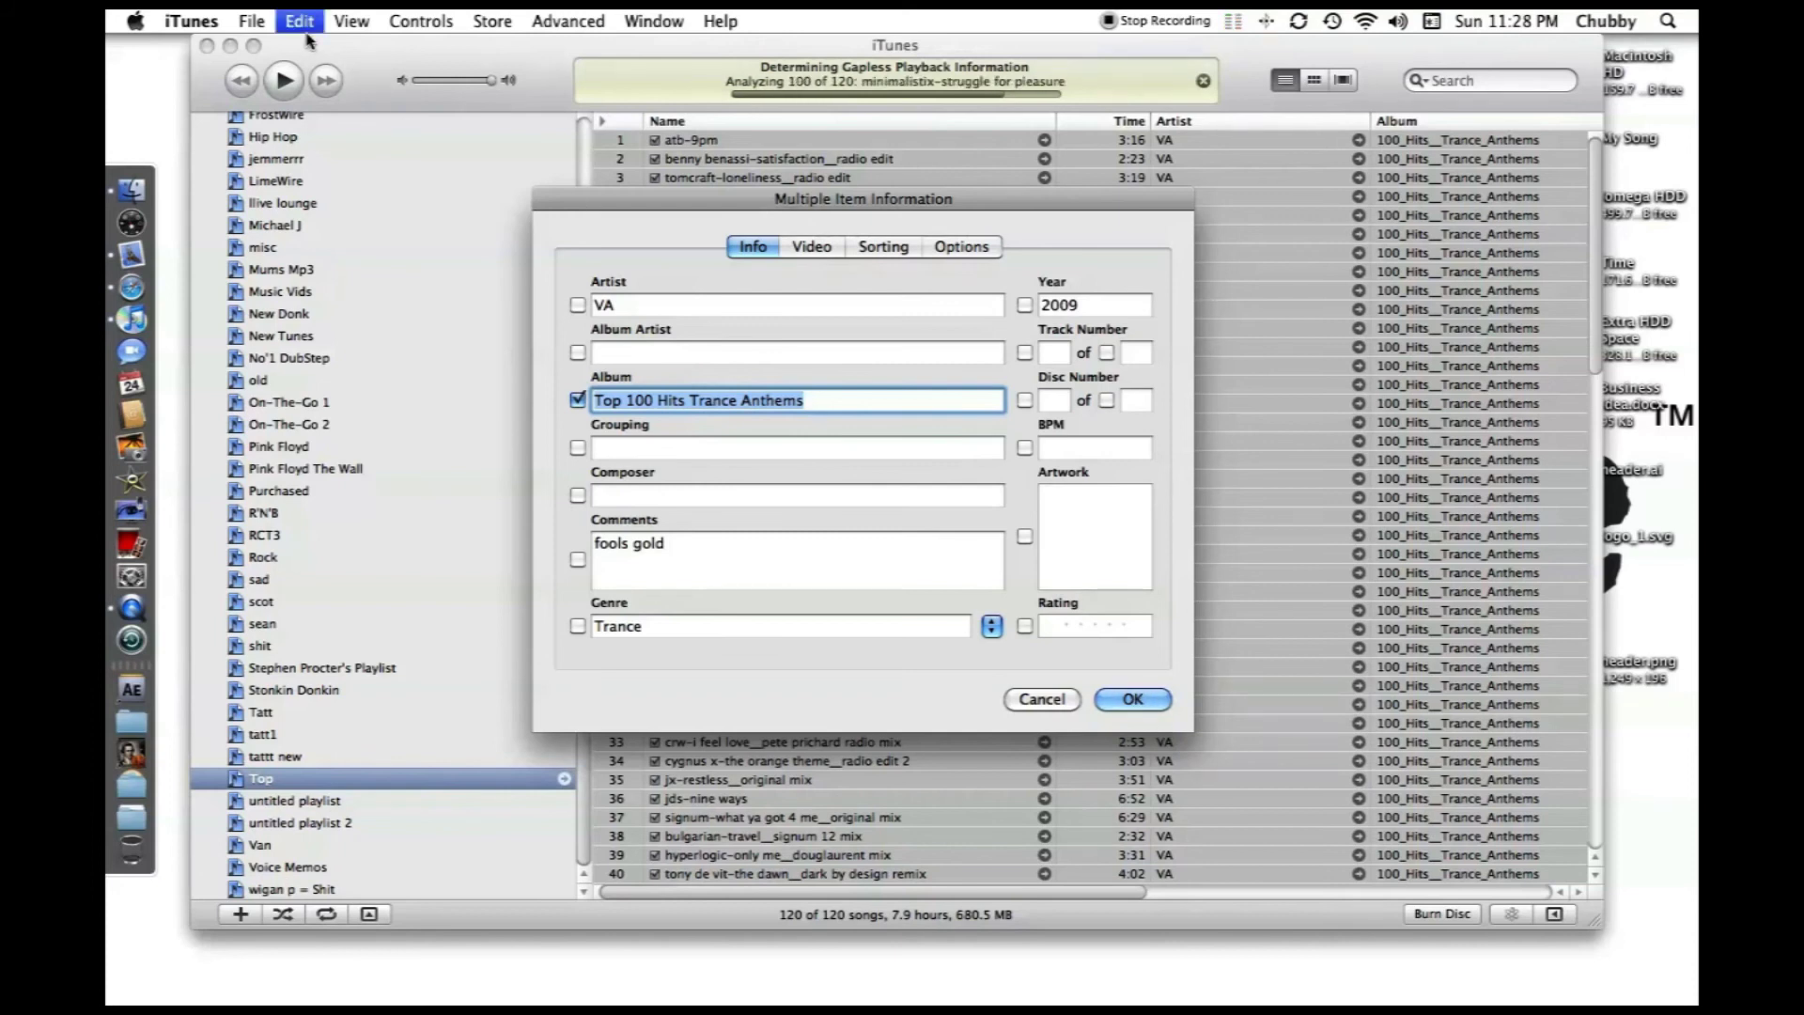
left_click(1135, 700)
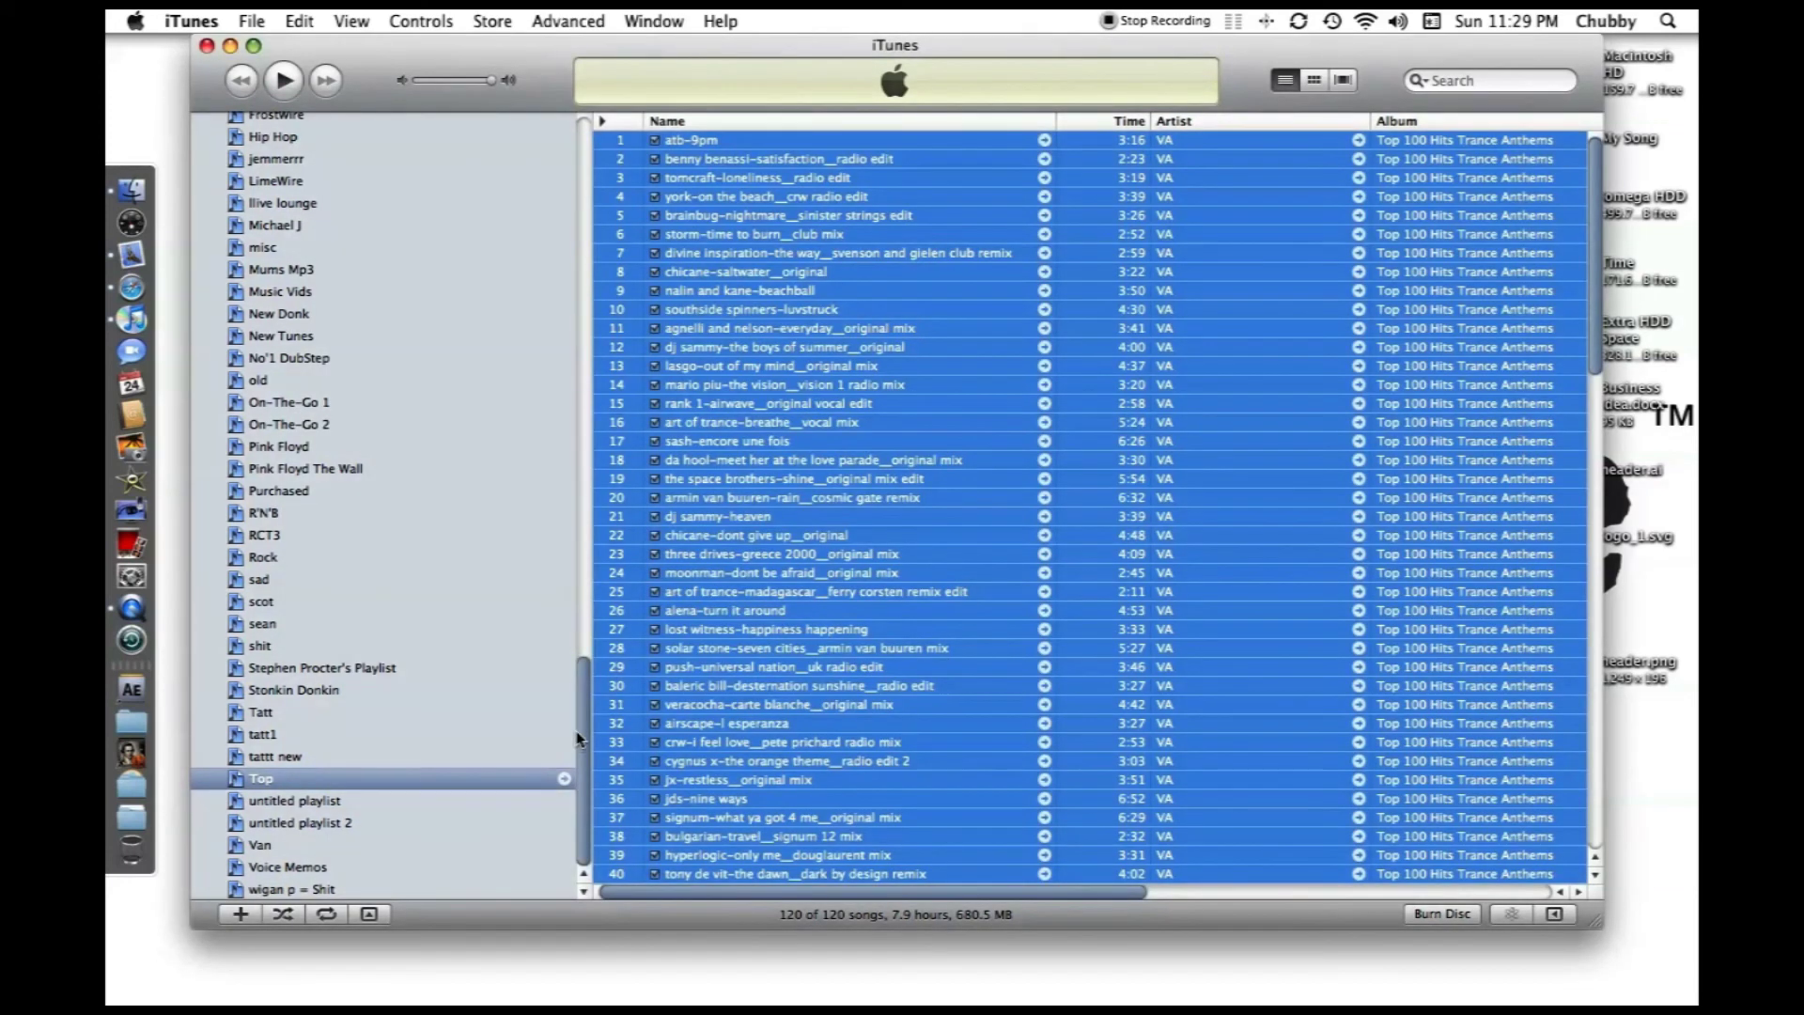
Step: Start a new smart playlist inside the Abeat folder under Trance/Hardcore/Dance and set its rule condition to "Album is"
left_click(582, 322)
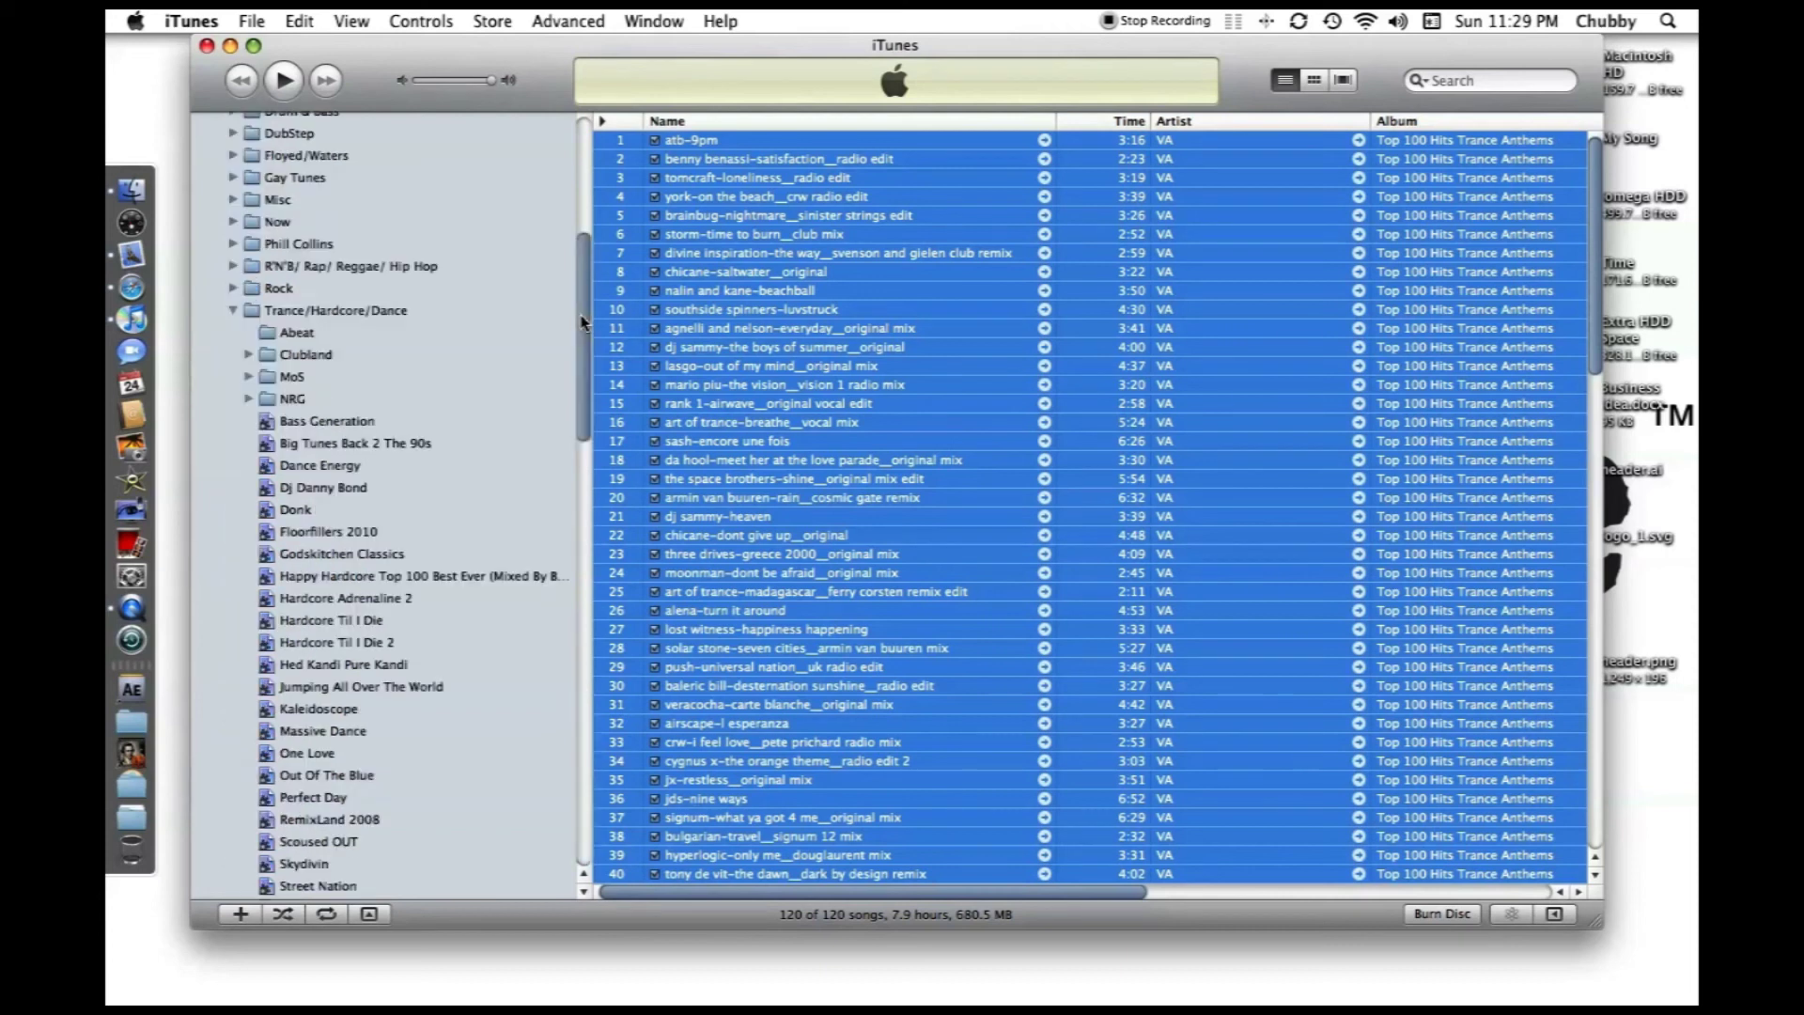
left_click(303, 337)
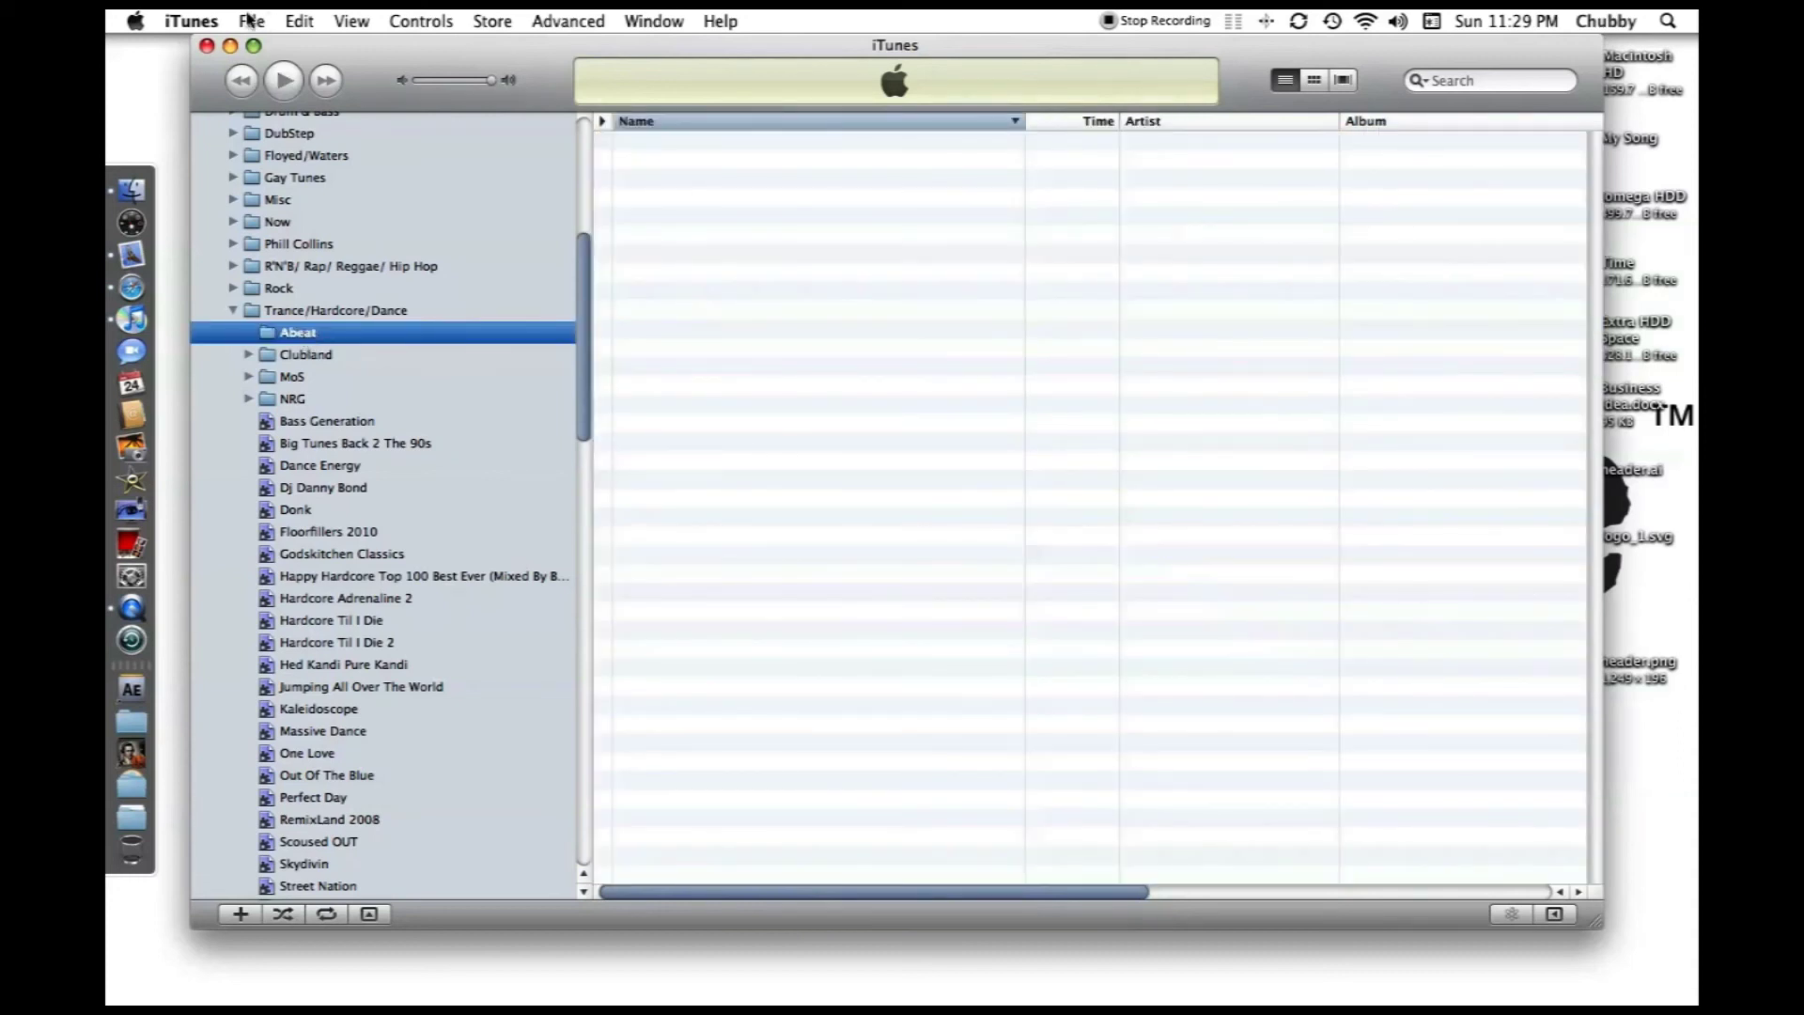
key("ctrl+F2")
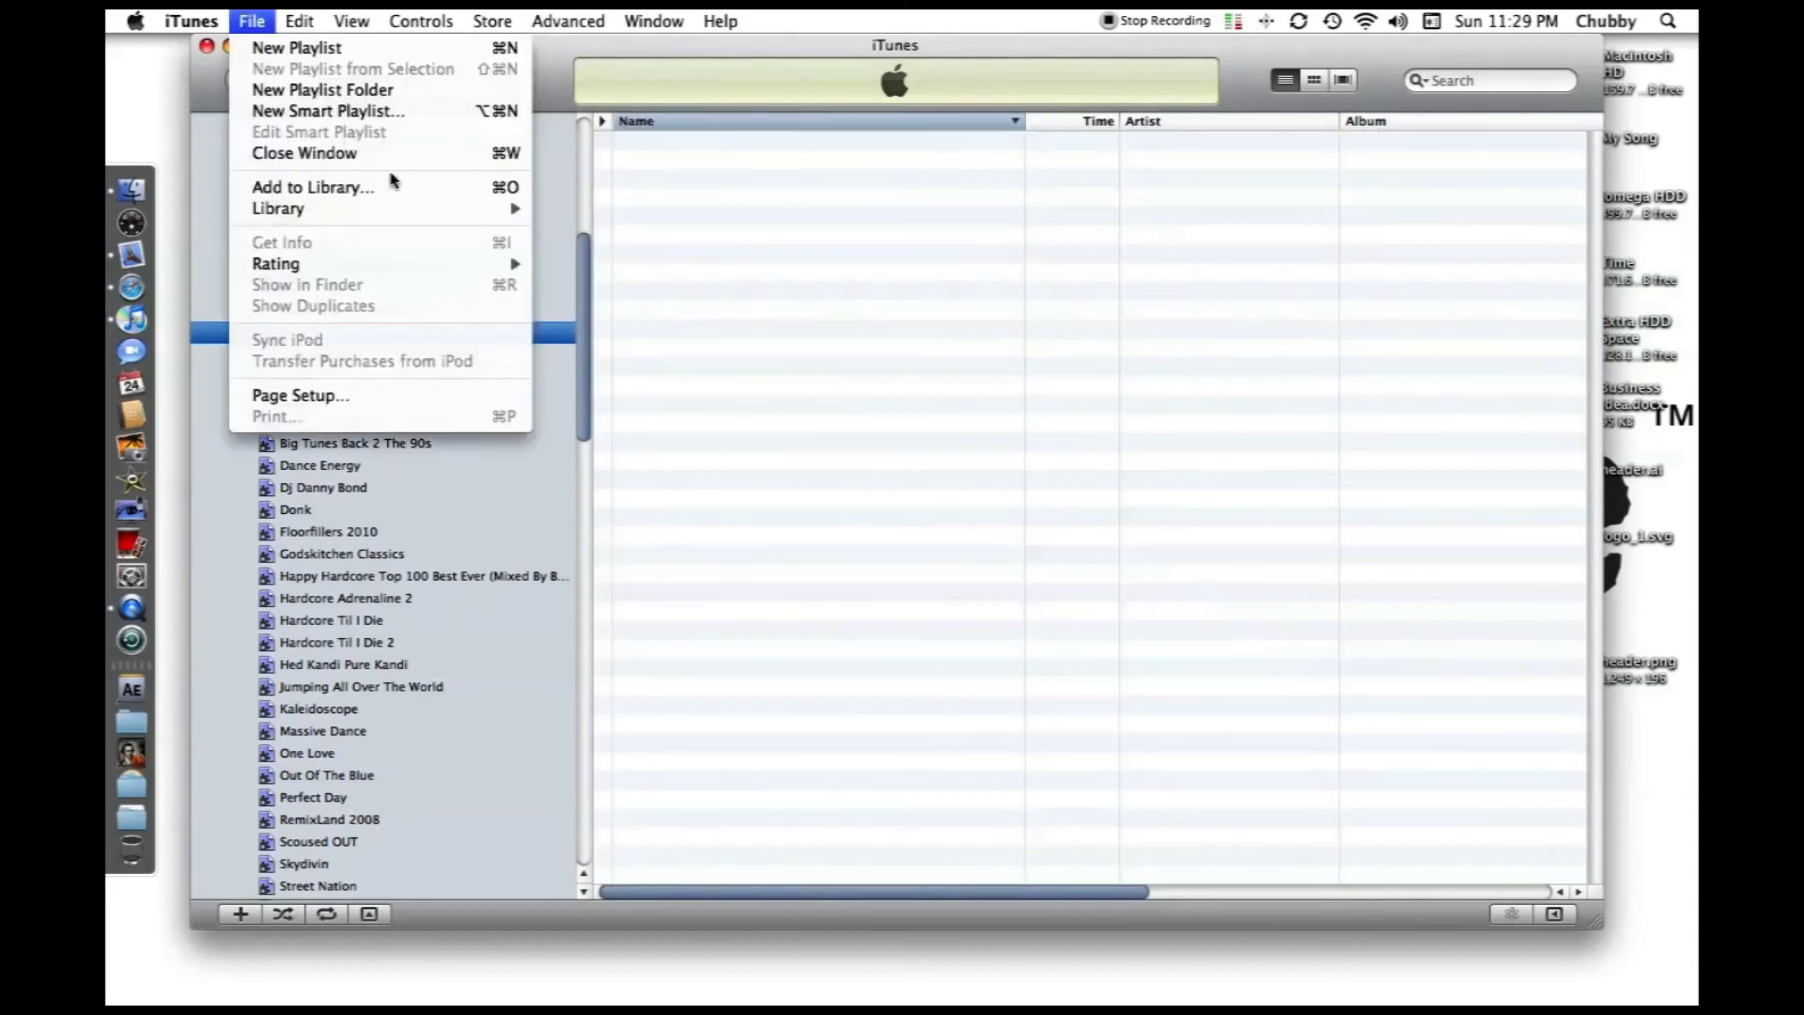
left_click(388, 113)
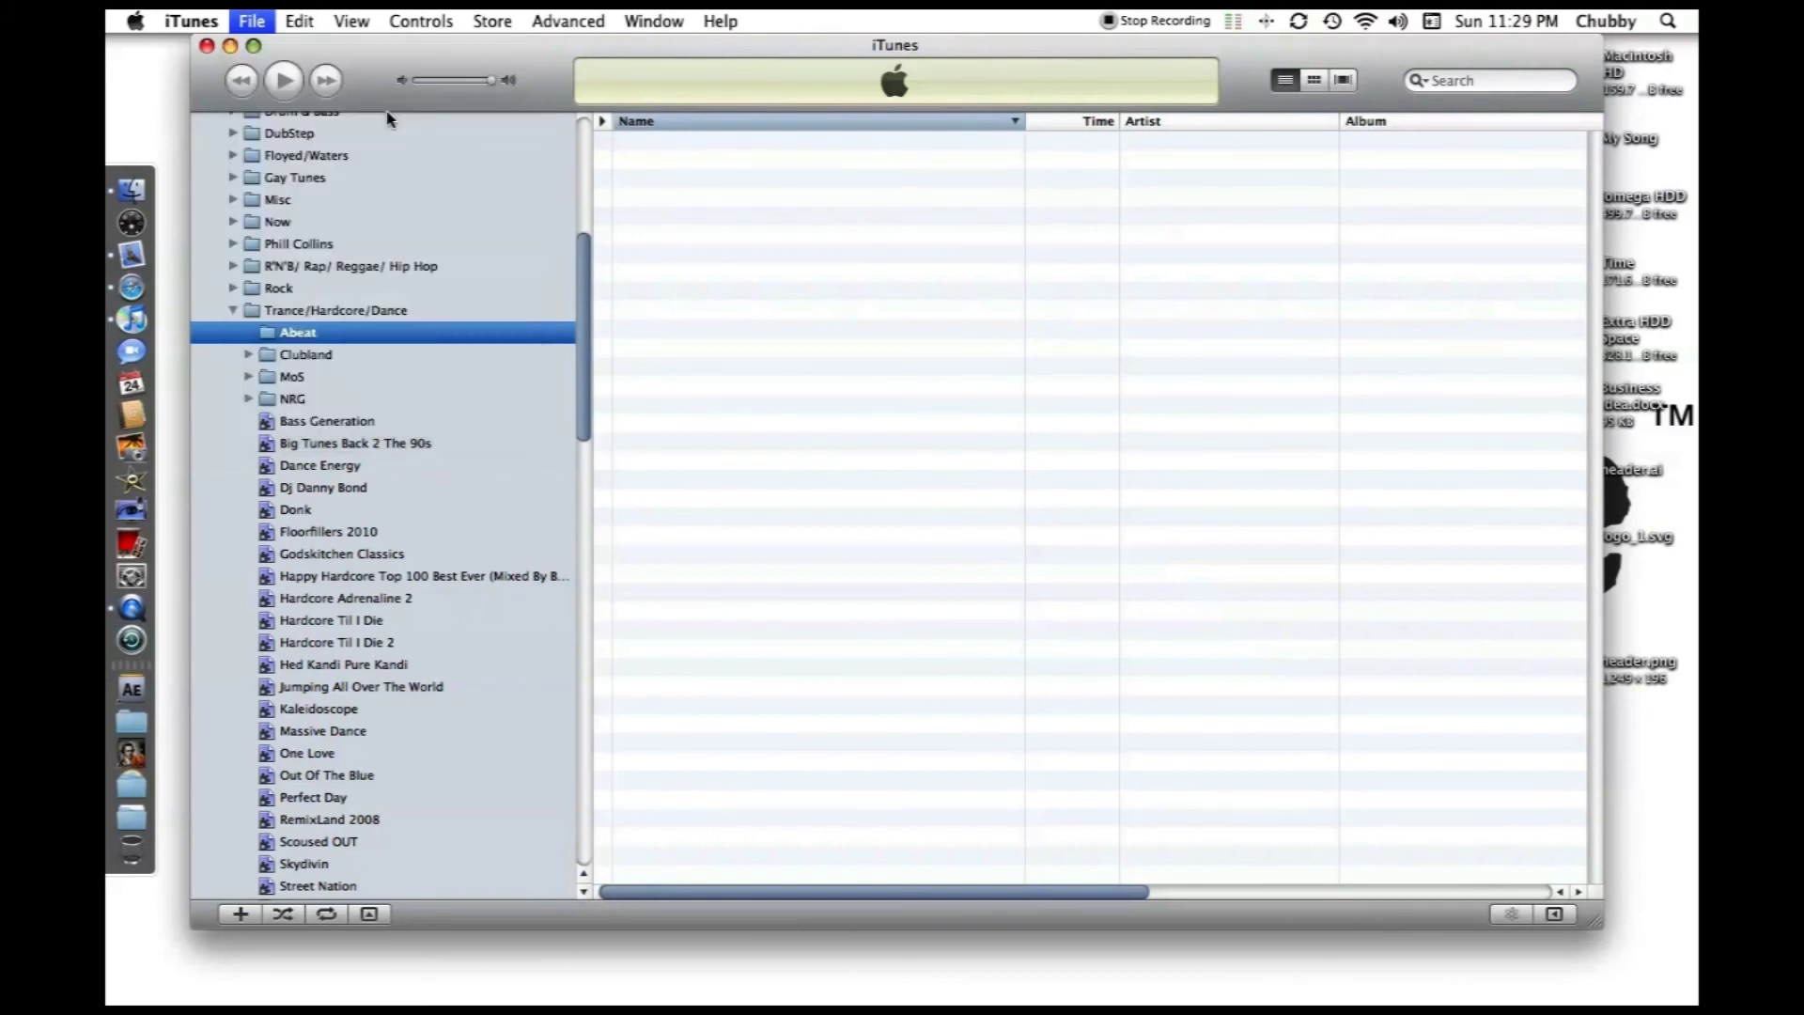
left_click(733, 278)
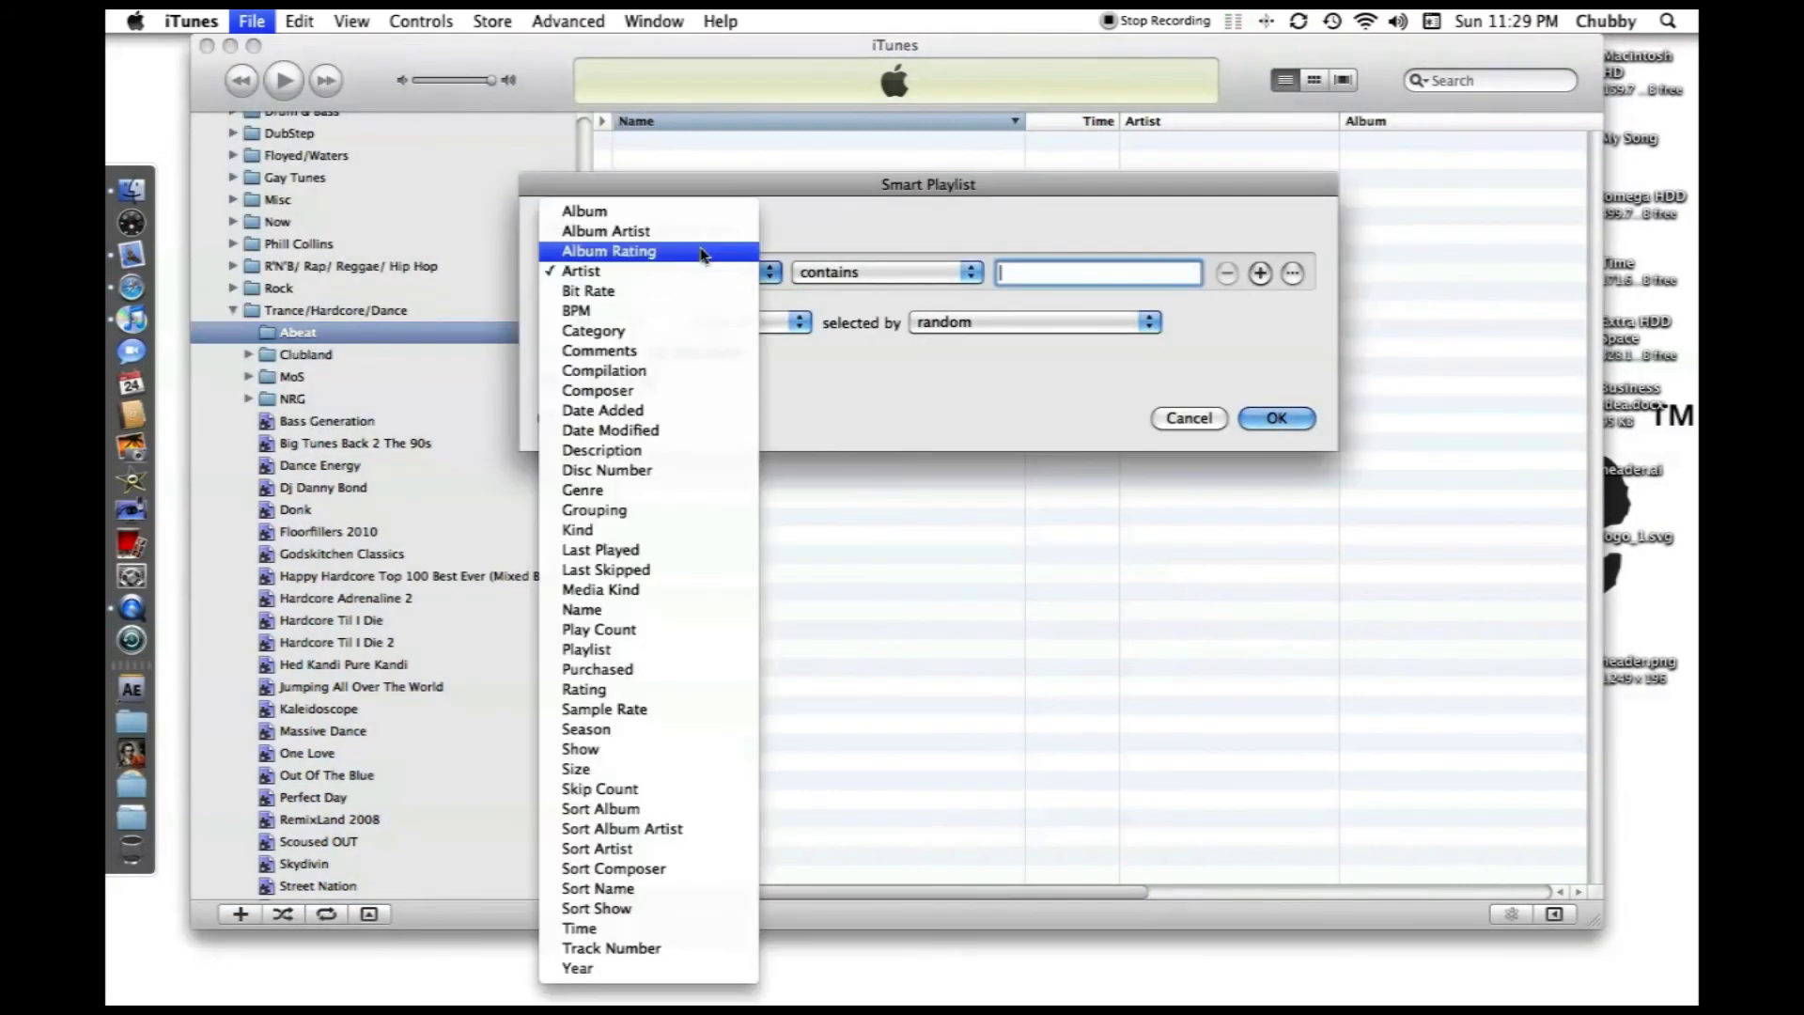
left_click(611, 208)
left_click(874, 272)
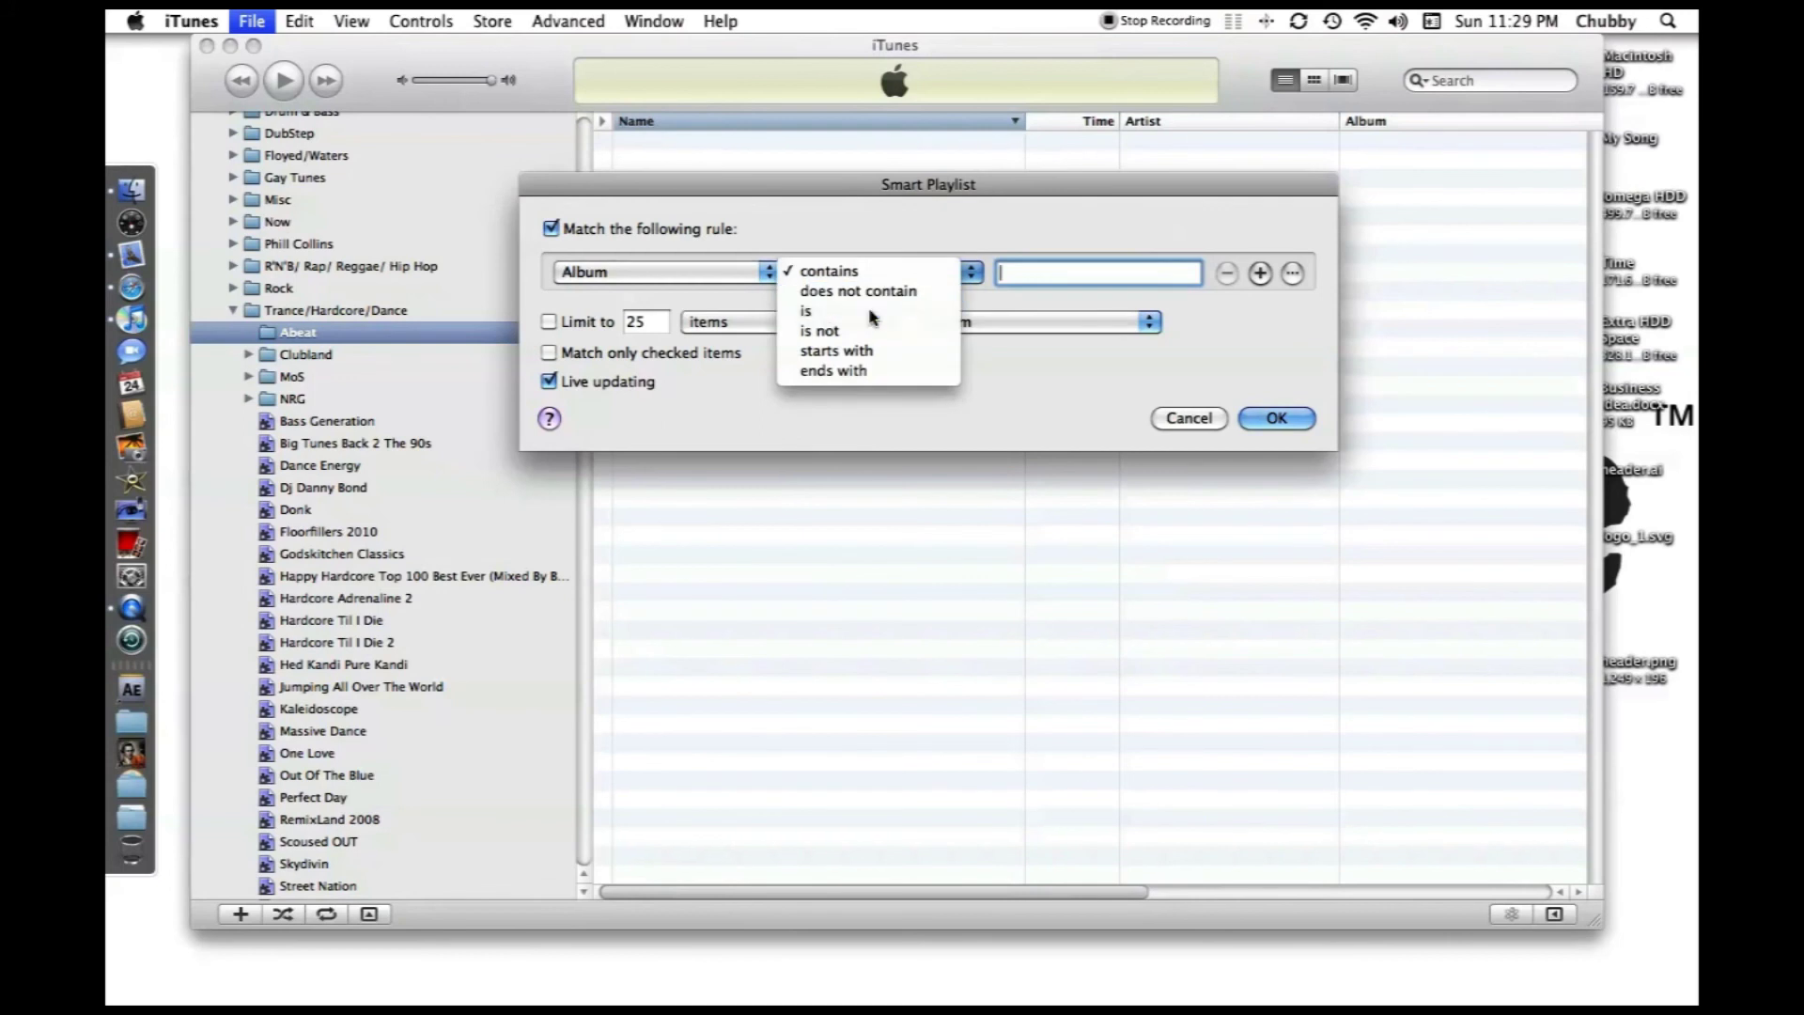
left_click(806, 311)
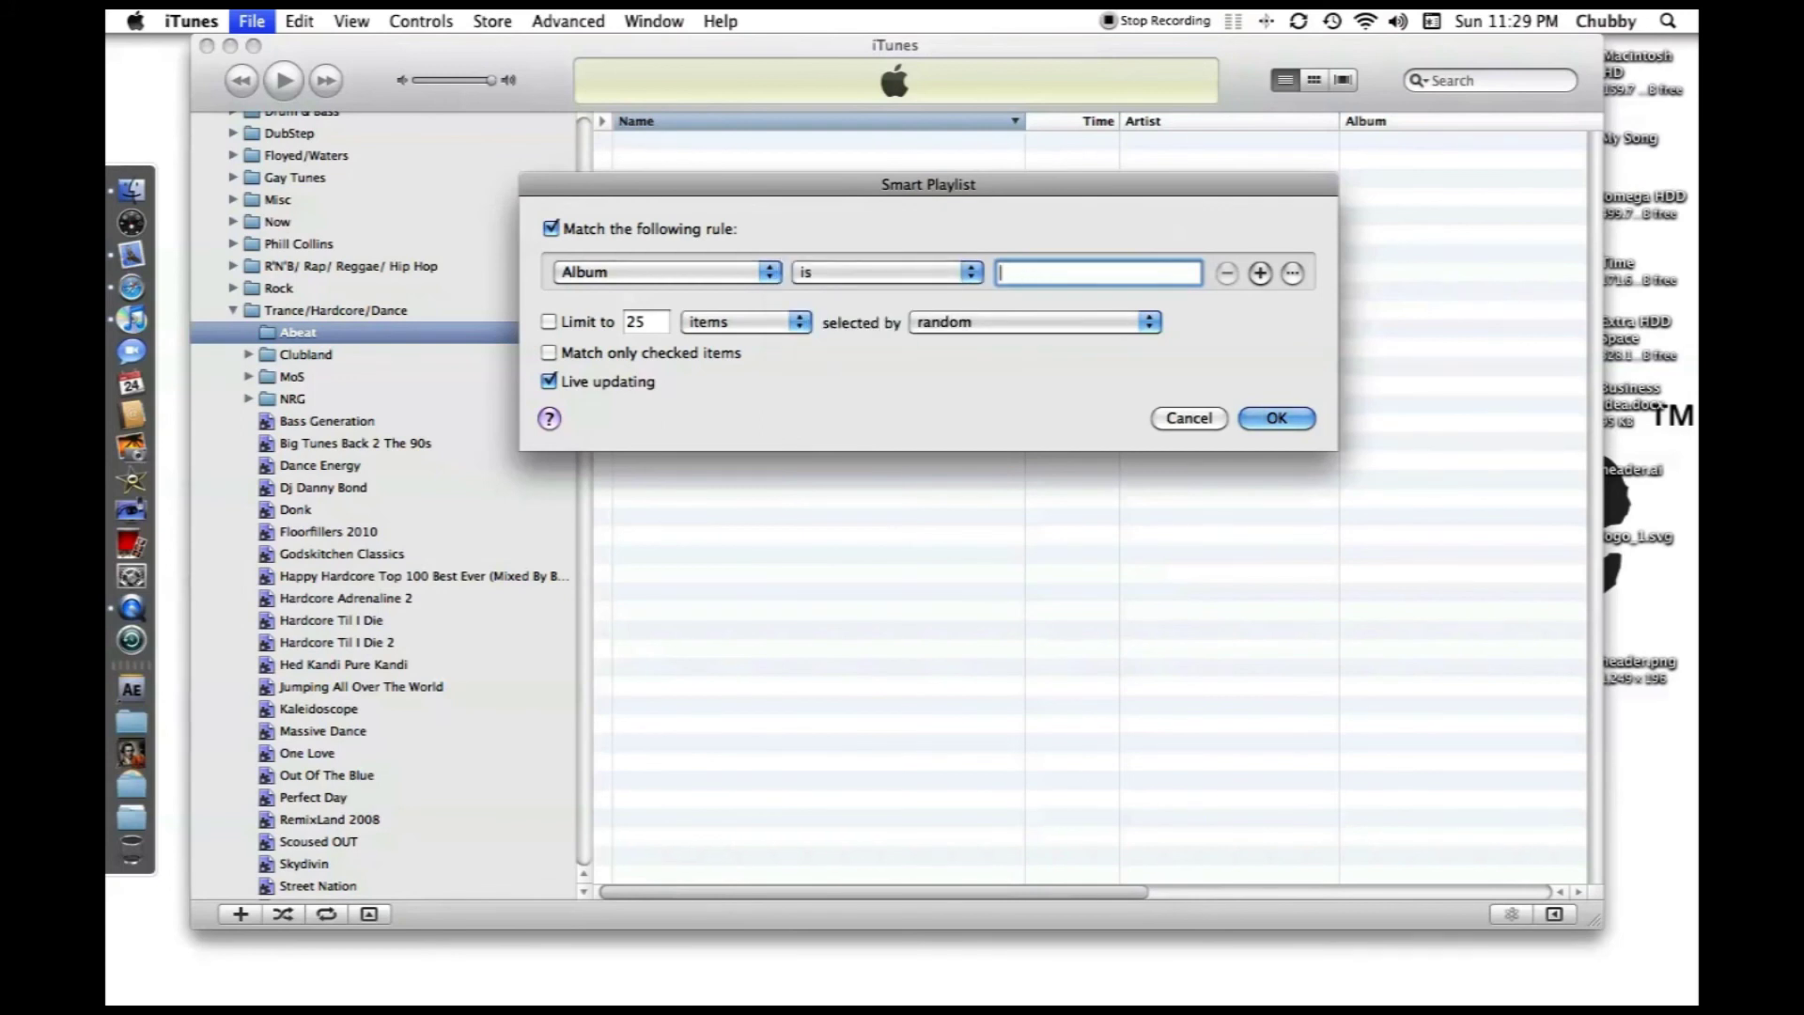
Step: Paste the copied album name "Top 100 Hits Trance Anthems" as the rule's value and create the smart playlist, keeping its suggested name
key("super+v")
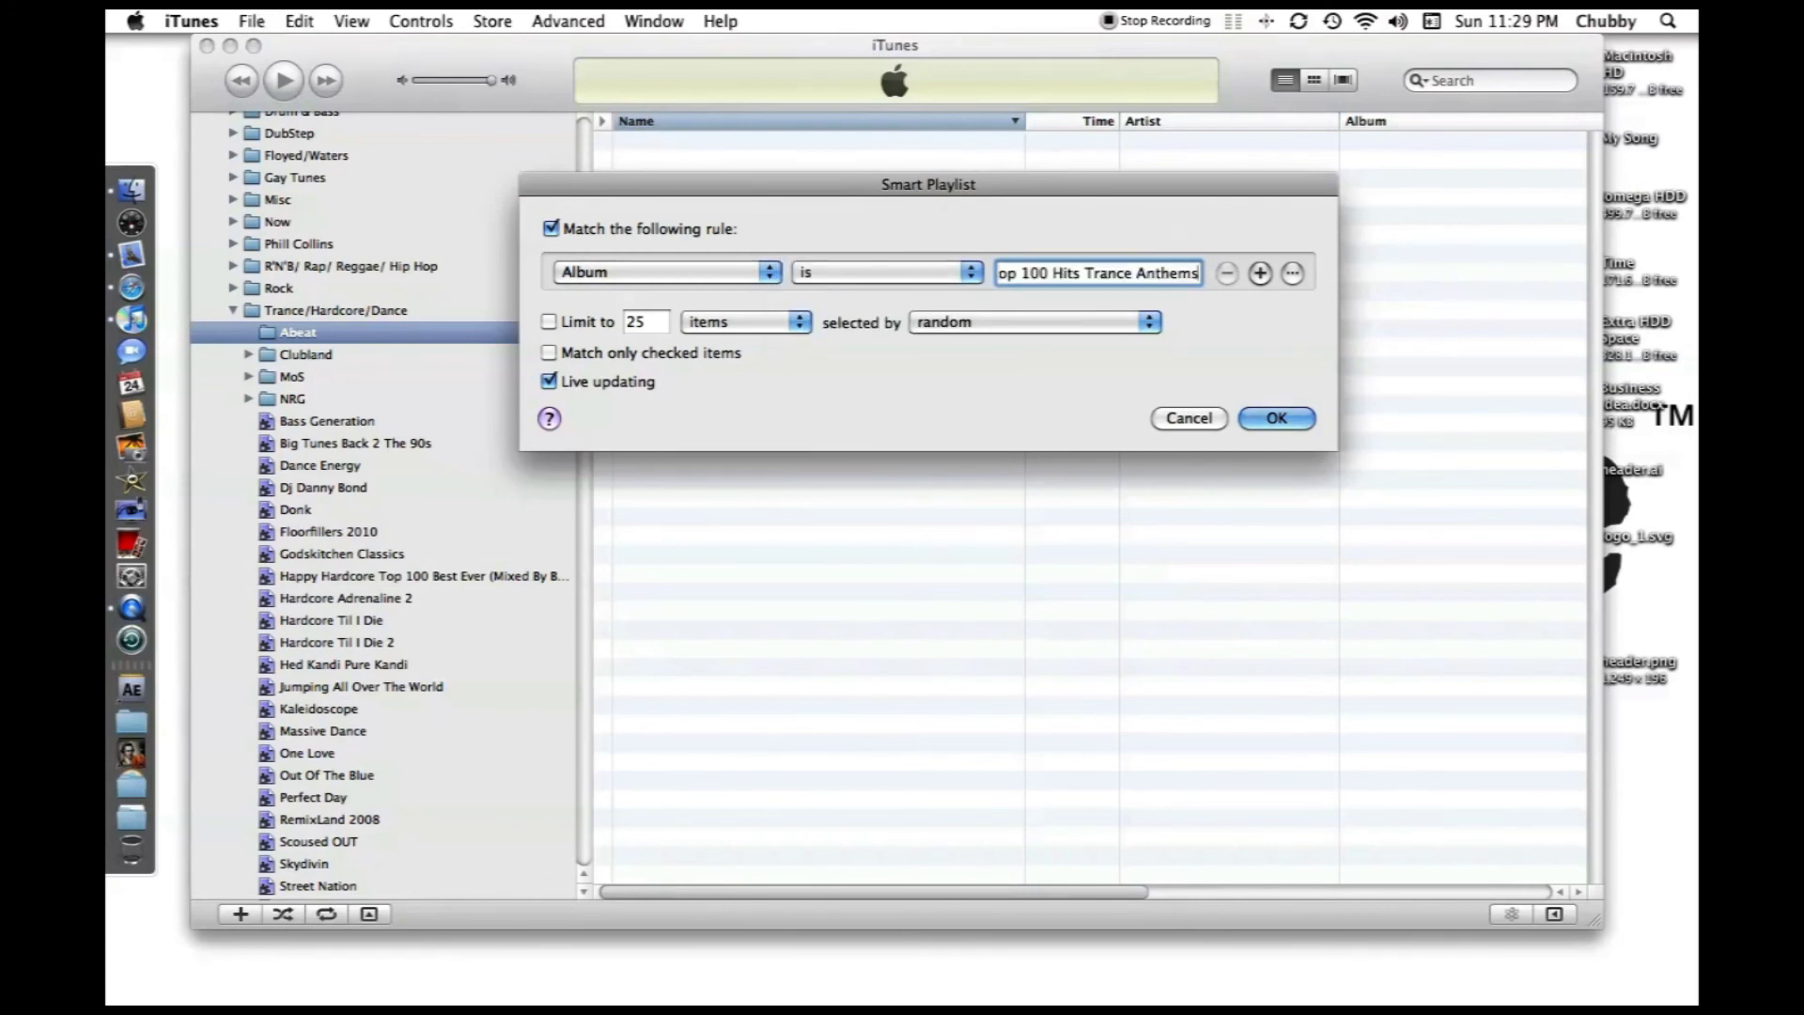
key("super+a")
left_click_drag(1034, 273, 1201, 273)
key("Return")
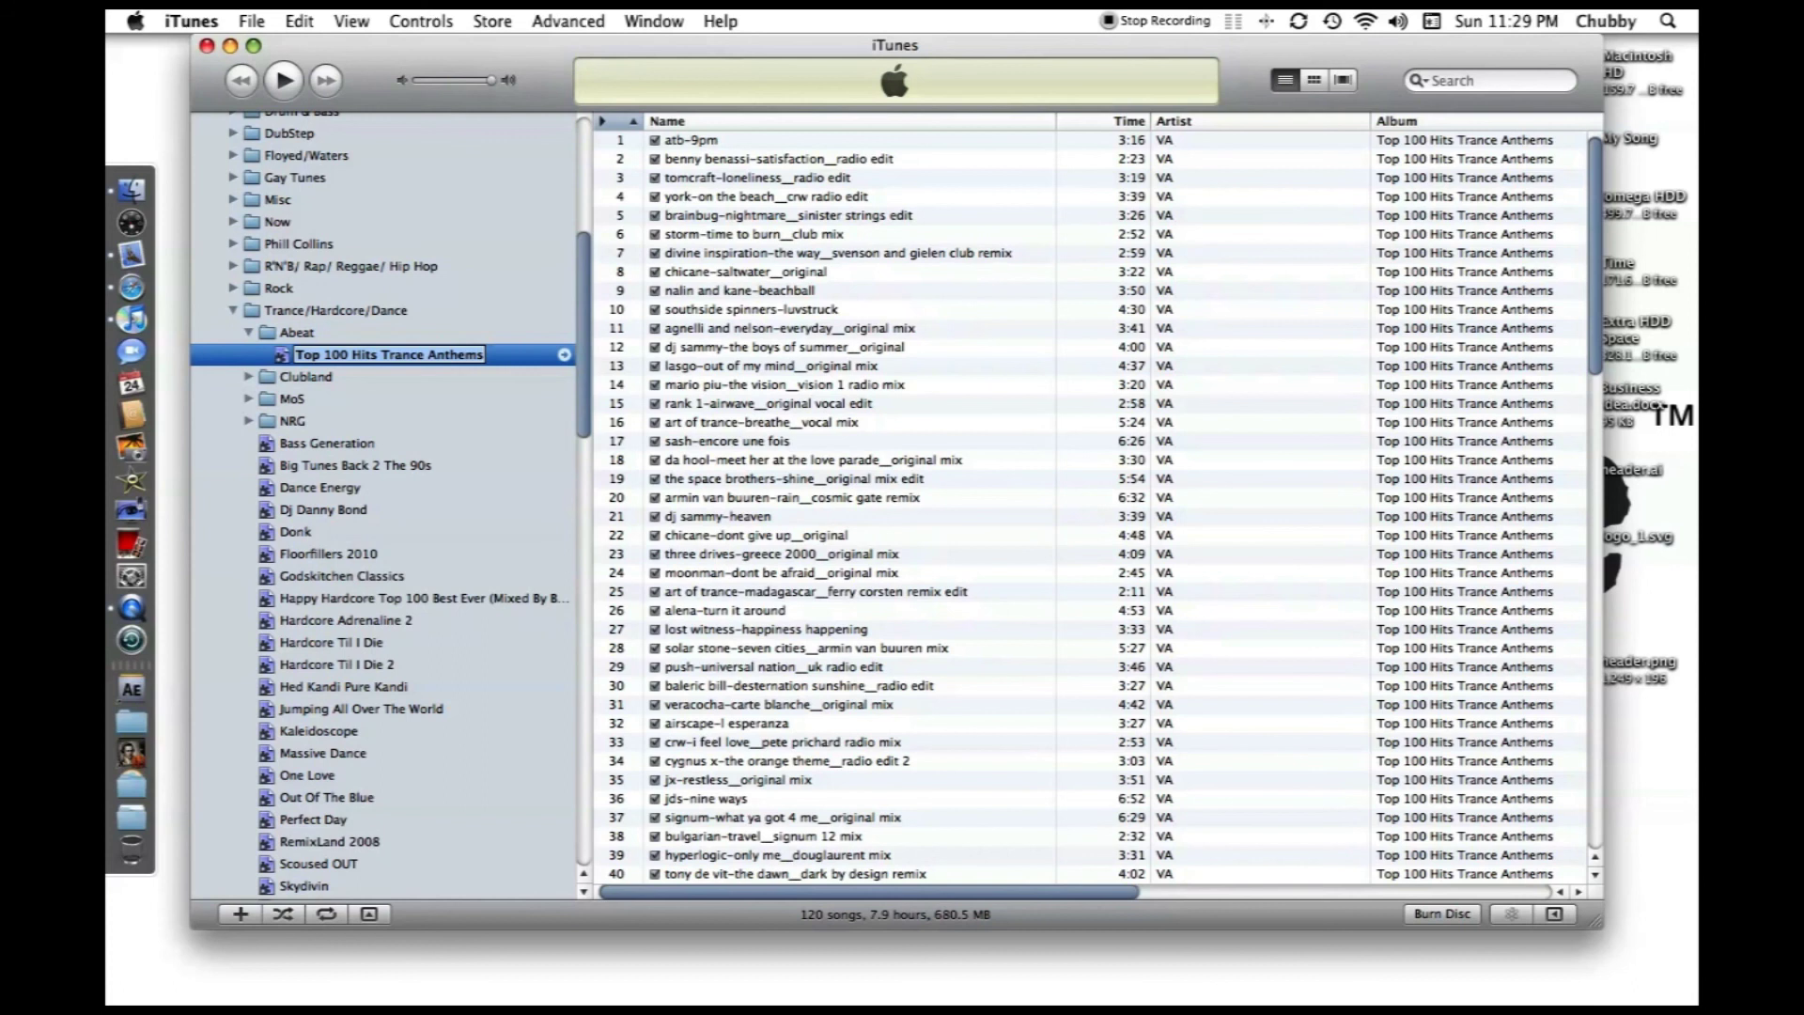
key("Return")
Step: Review the Top 100 Hits Trance Anthems playlist through its last track and collapse the Abeat folder to view its combined tracks
scroll(1090, 508, "down", 20)
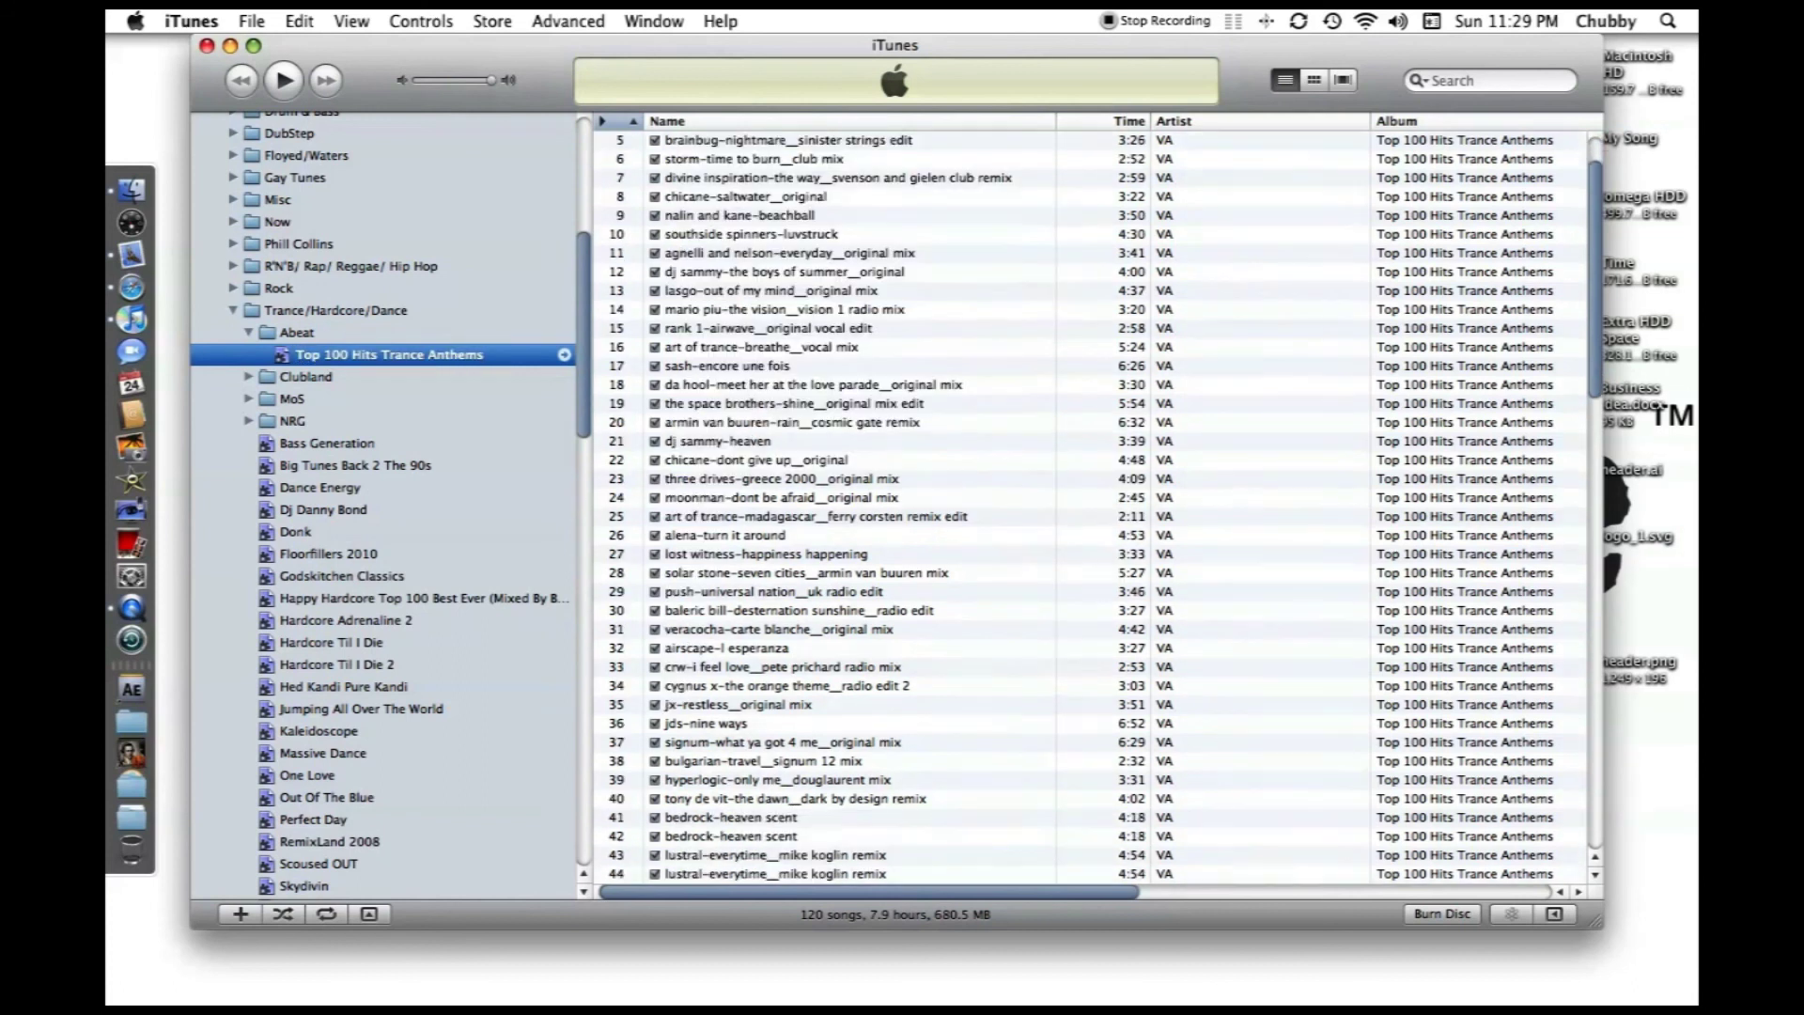
scroll(1090, 508, "down", 2)
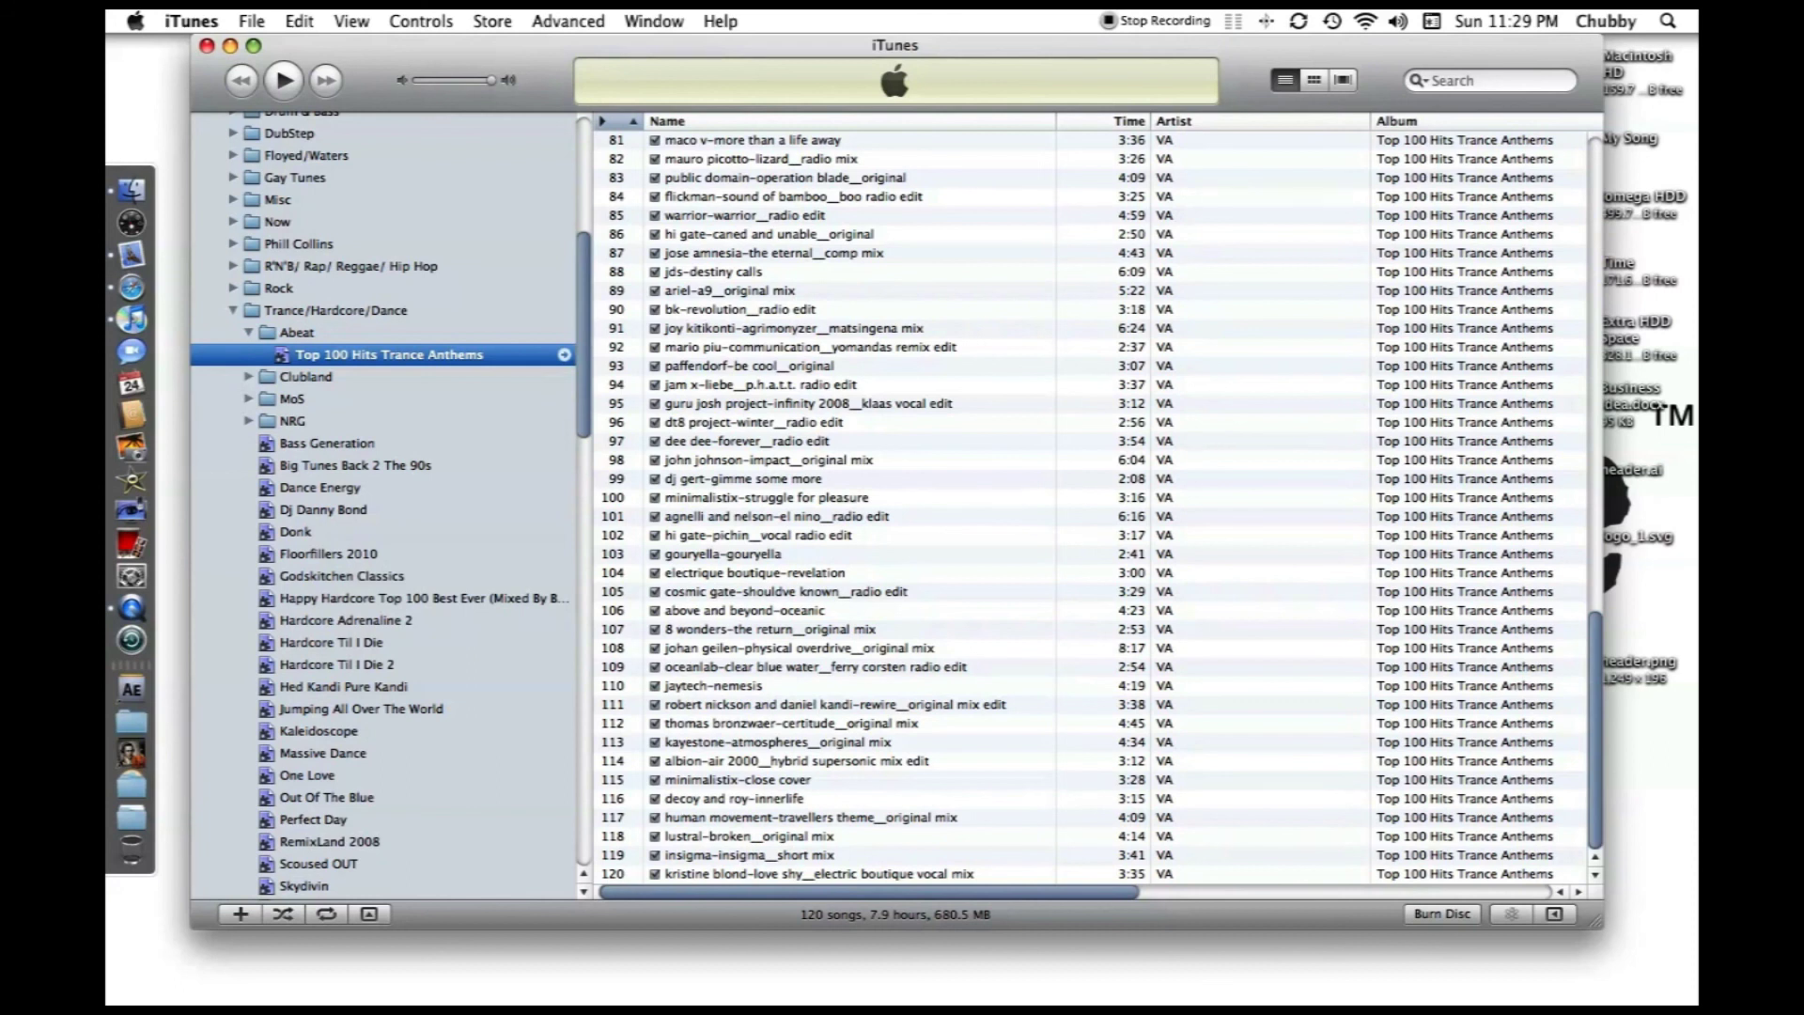
left_click(298, 333)
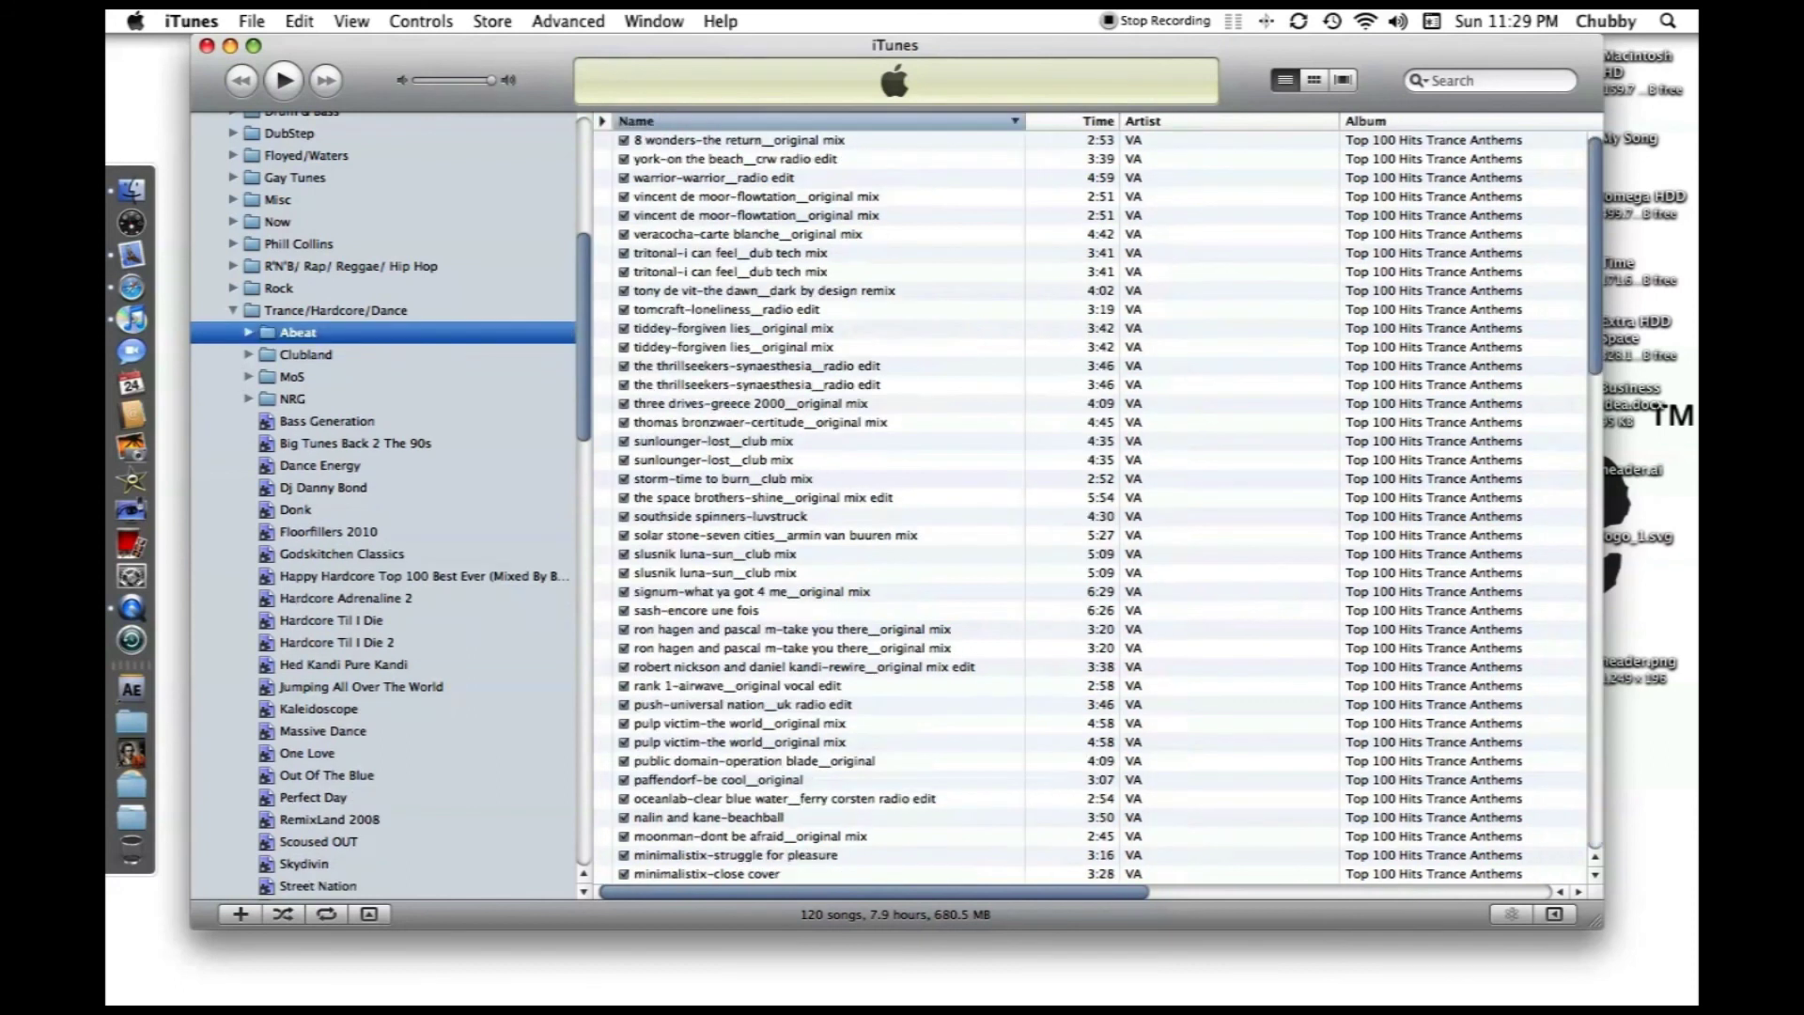
Step: Remove all tracks from the temporary Top playlist
scroll(386, 508, "down", 15)
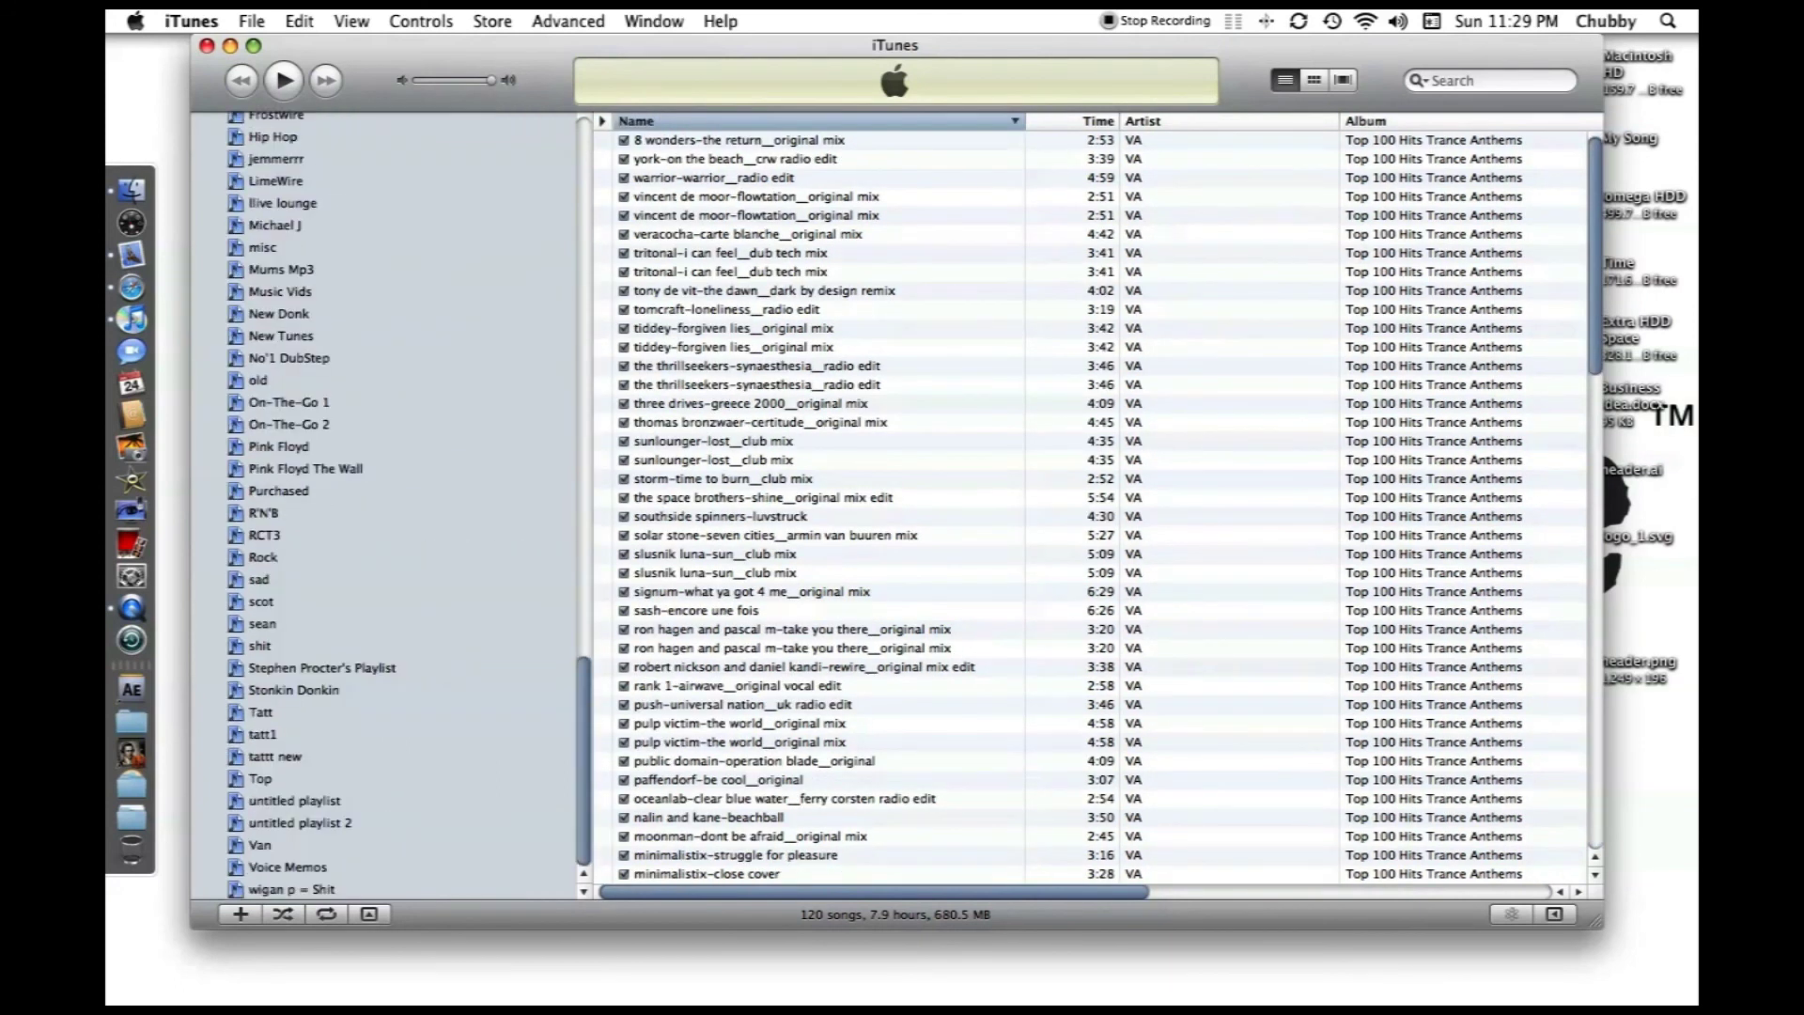
left_click(261, 778)
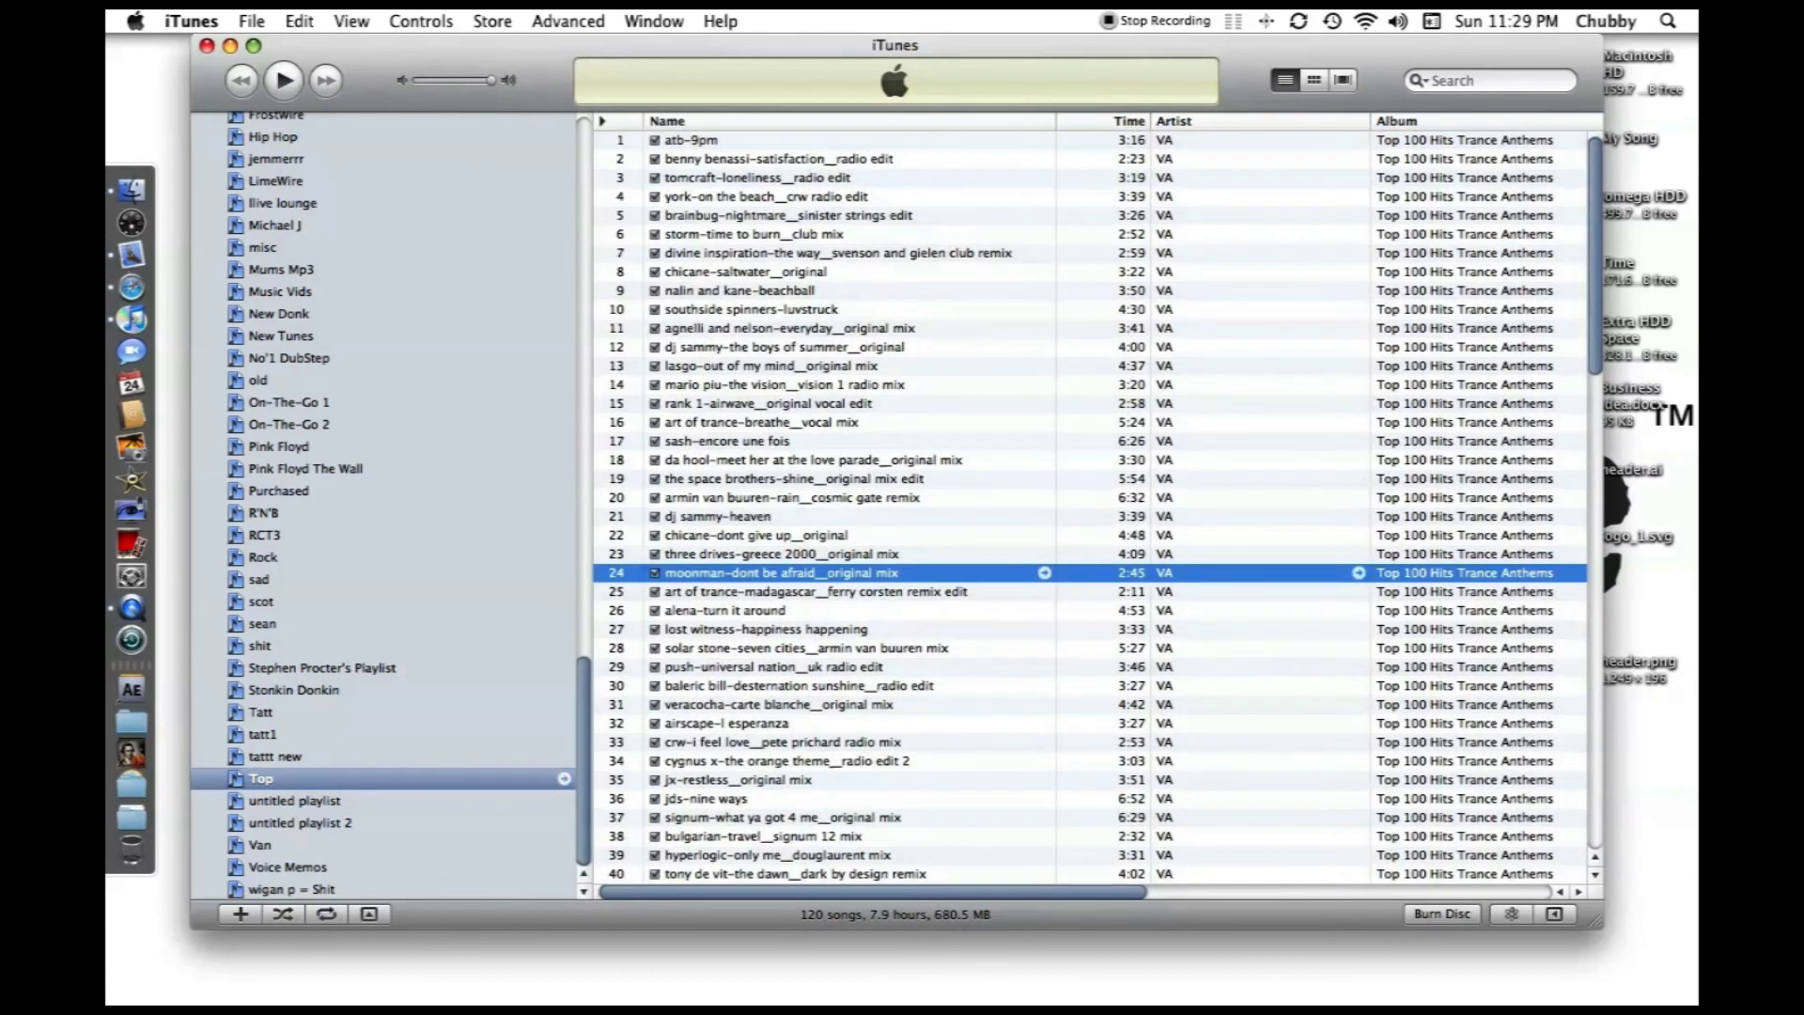
key("super+a")
key("Delete")
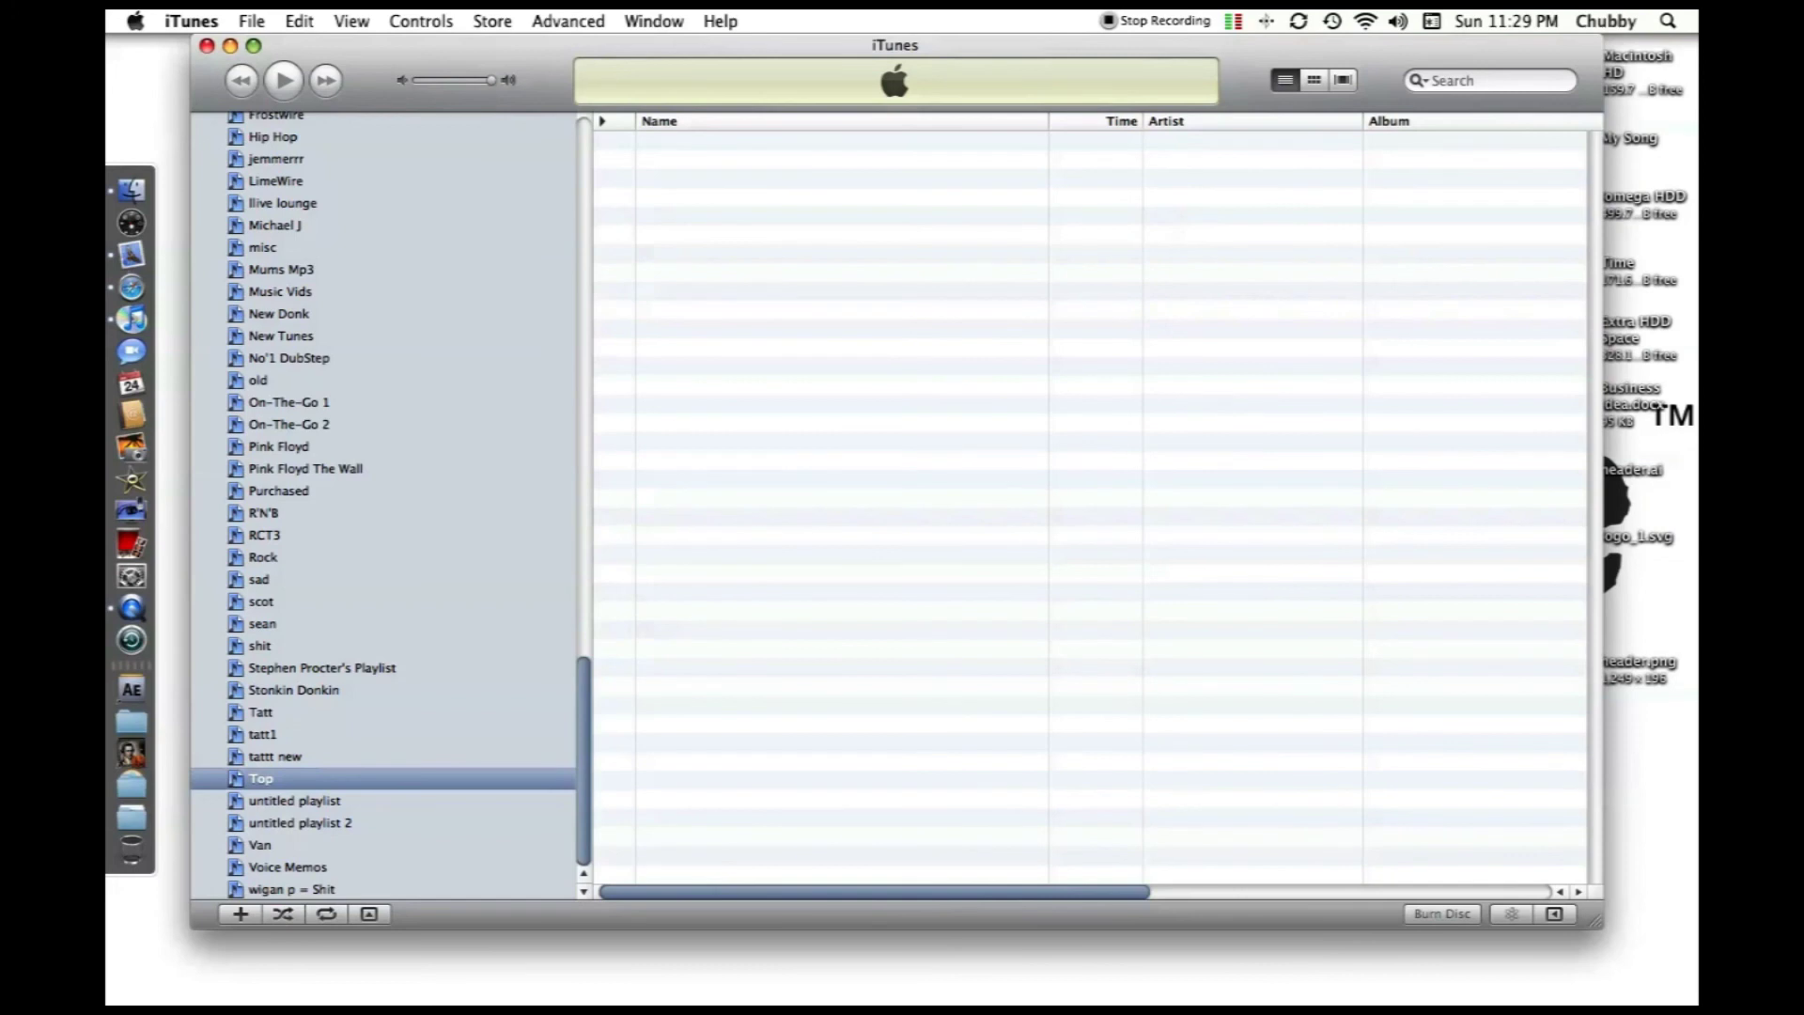
Step: Open the Abeat folder again and check that its tracks are still listed
scroll(383, 507, "up", 15)
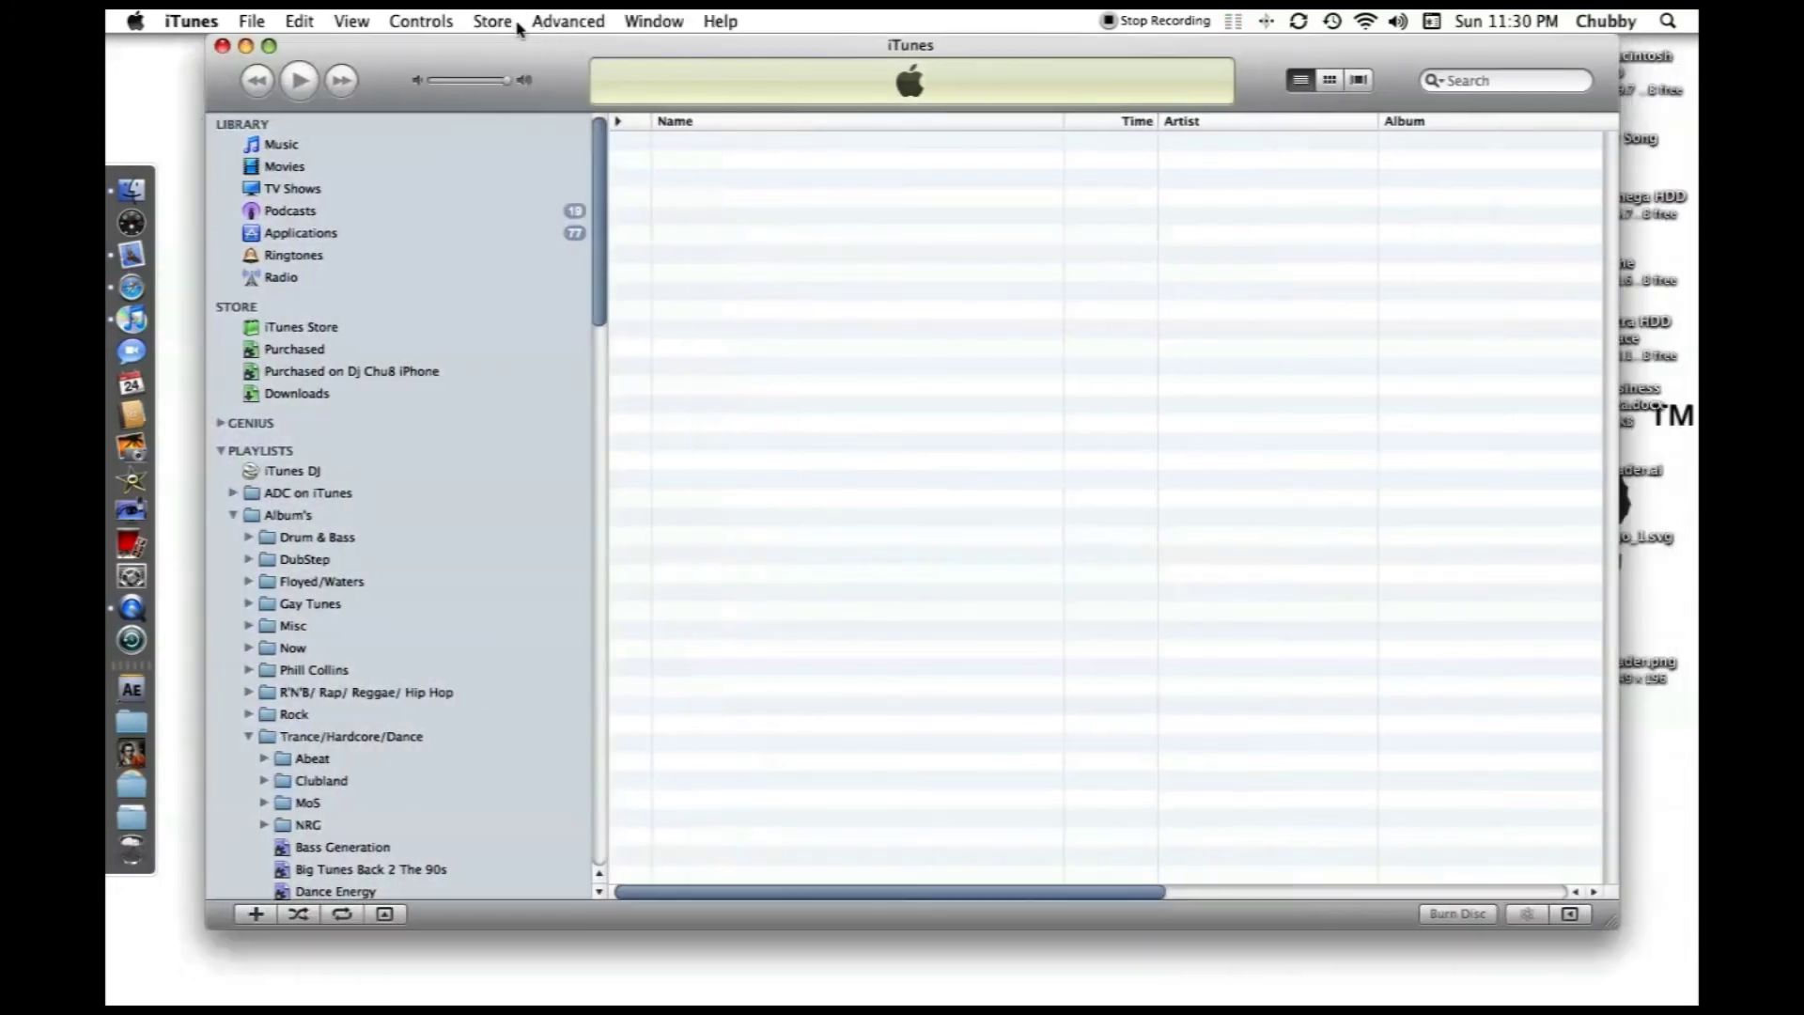
left_click(280, 763)
scroll(907, 524, "down", 15)
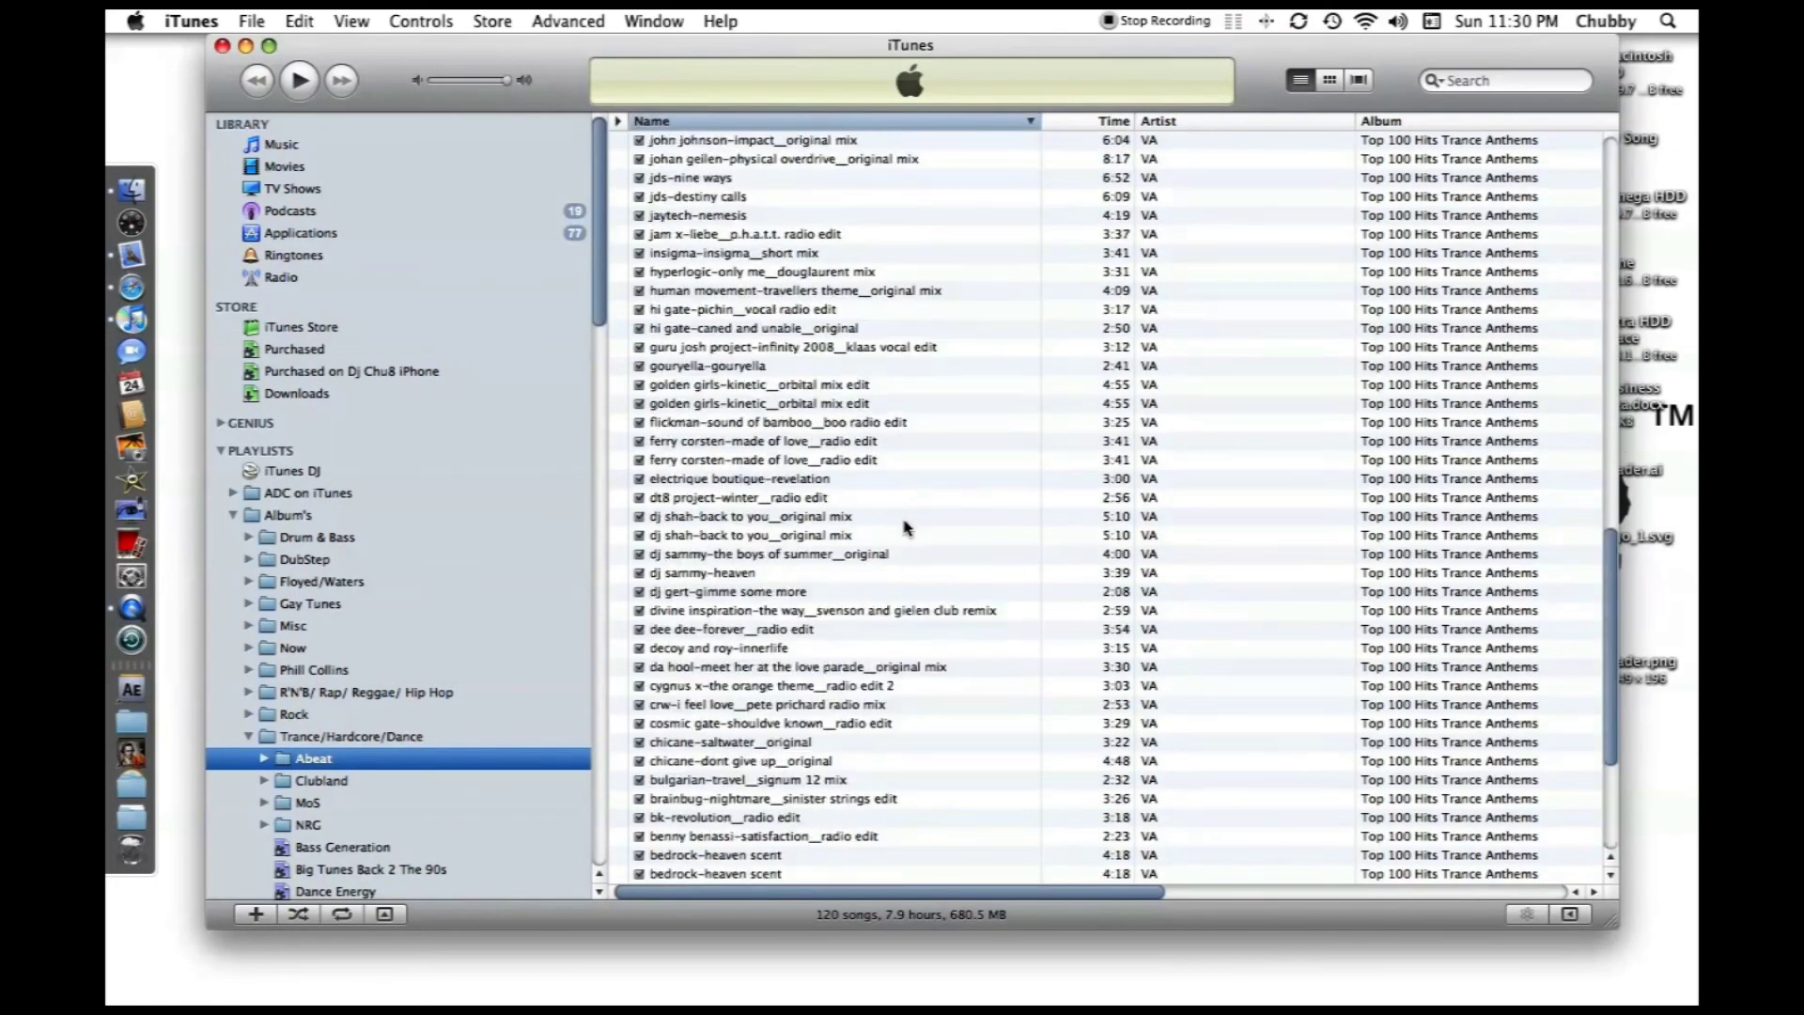
scroll(907, 525, "up", 20)
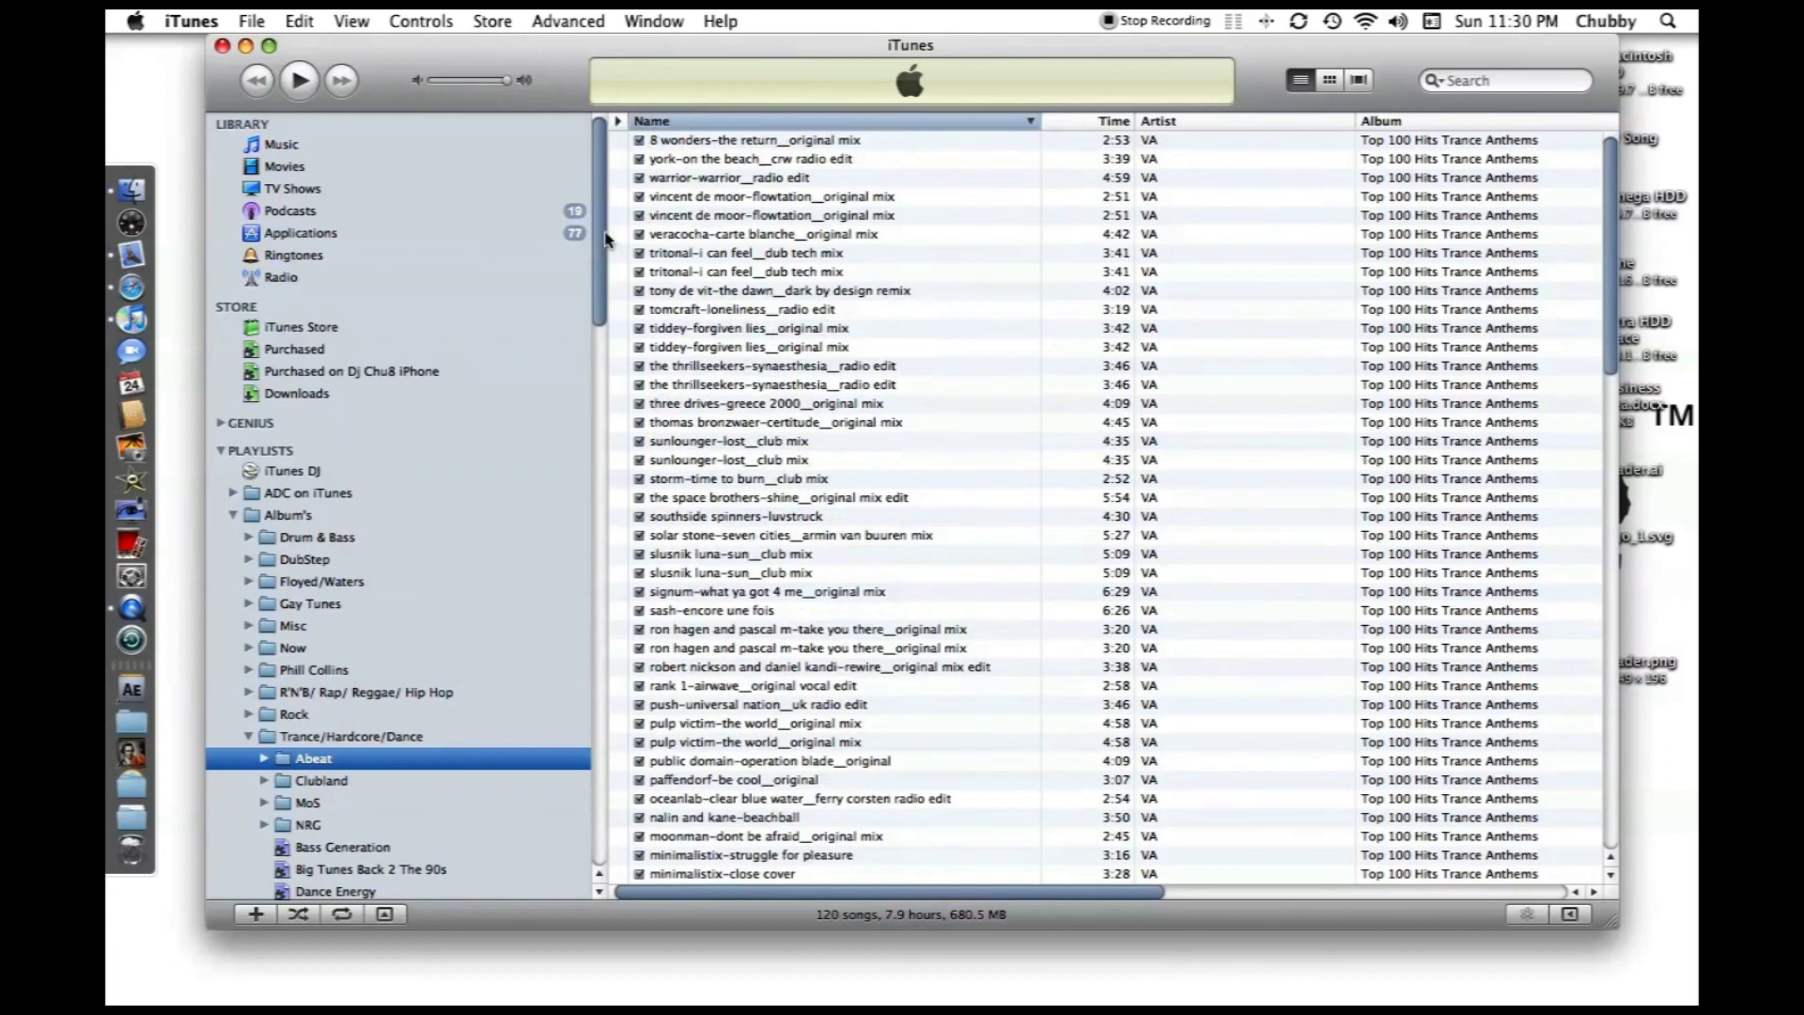
left_click_drag(601, 242, 574, 480)
scroll(423, 470, "up", 15)
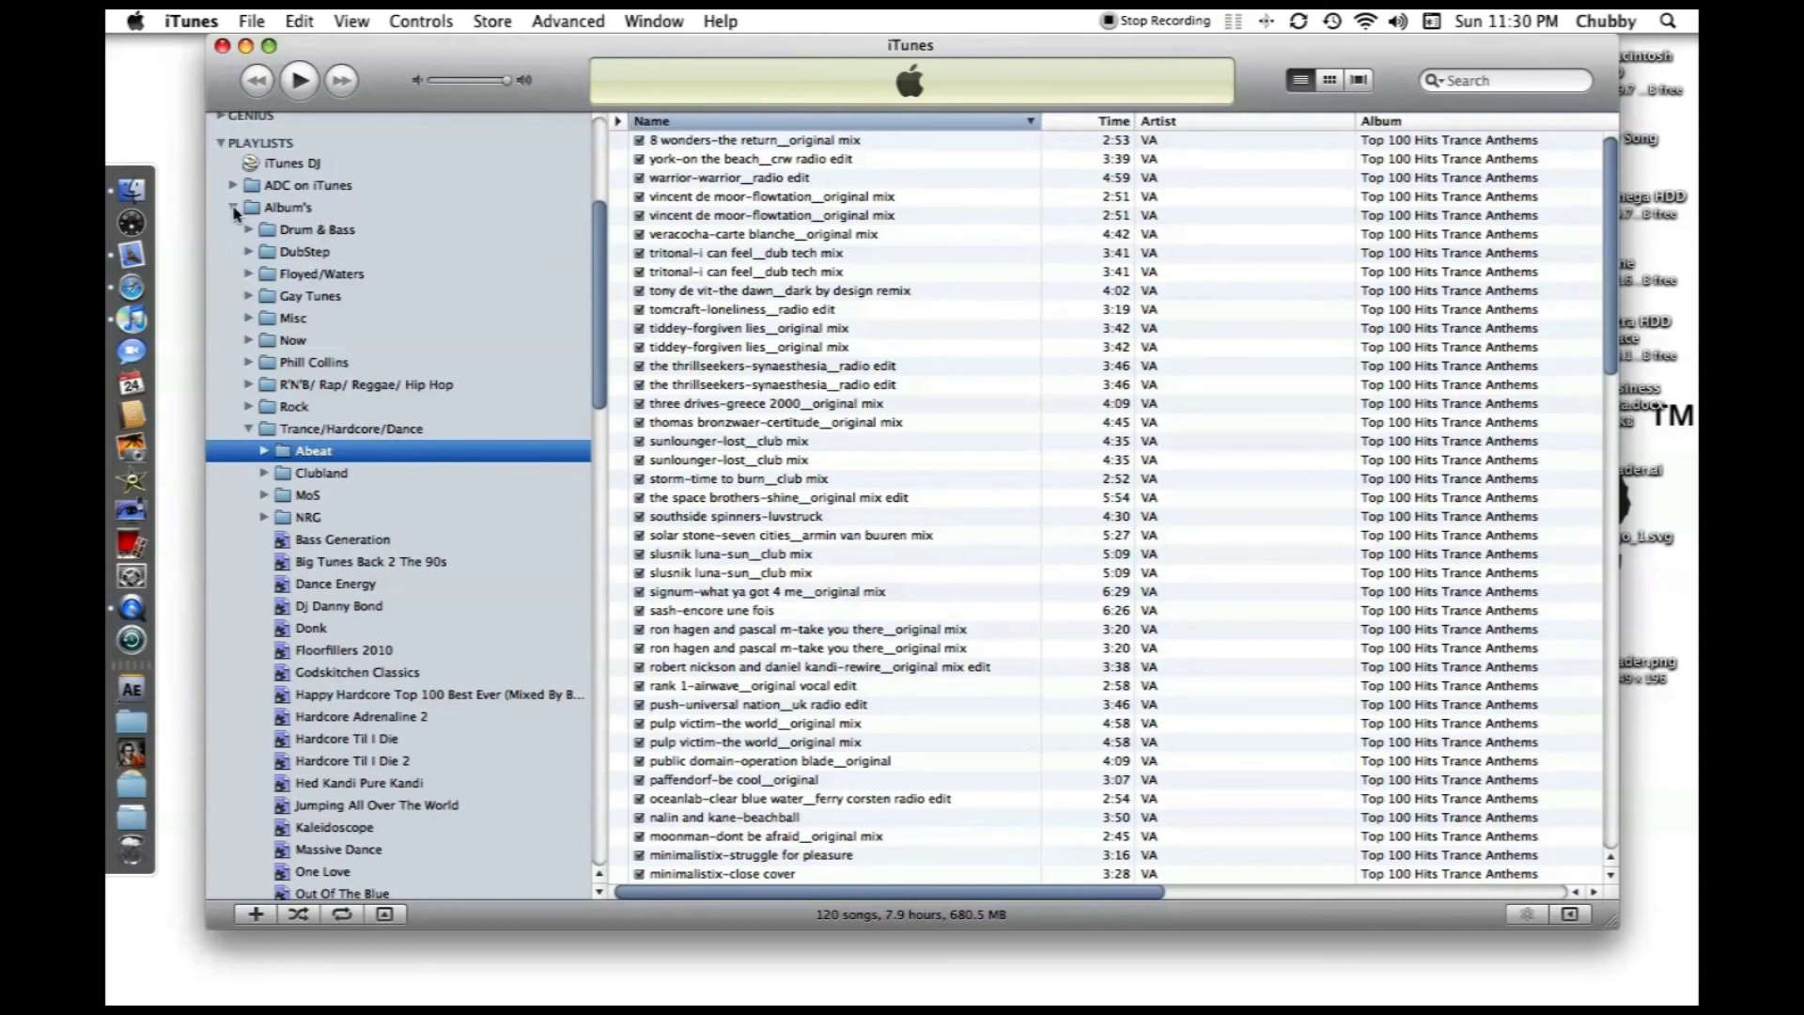
left_click_drag(603, 324, 564, 221)
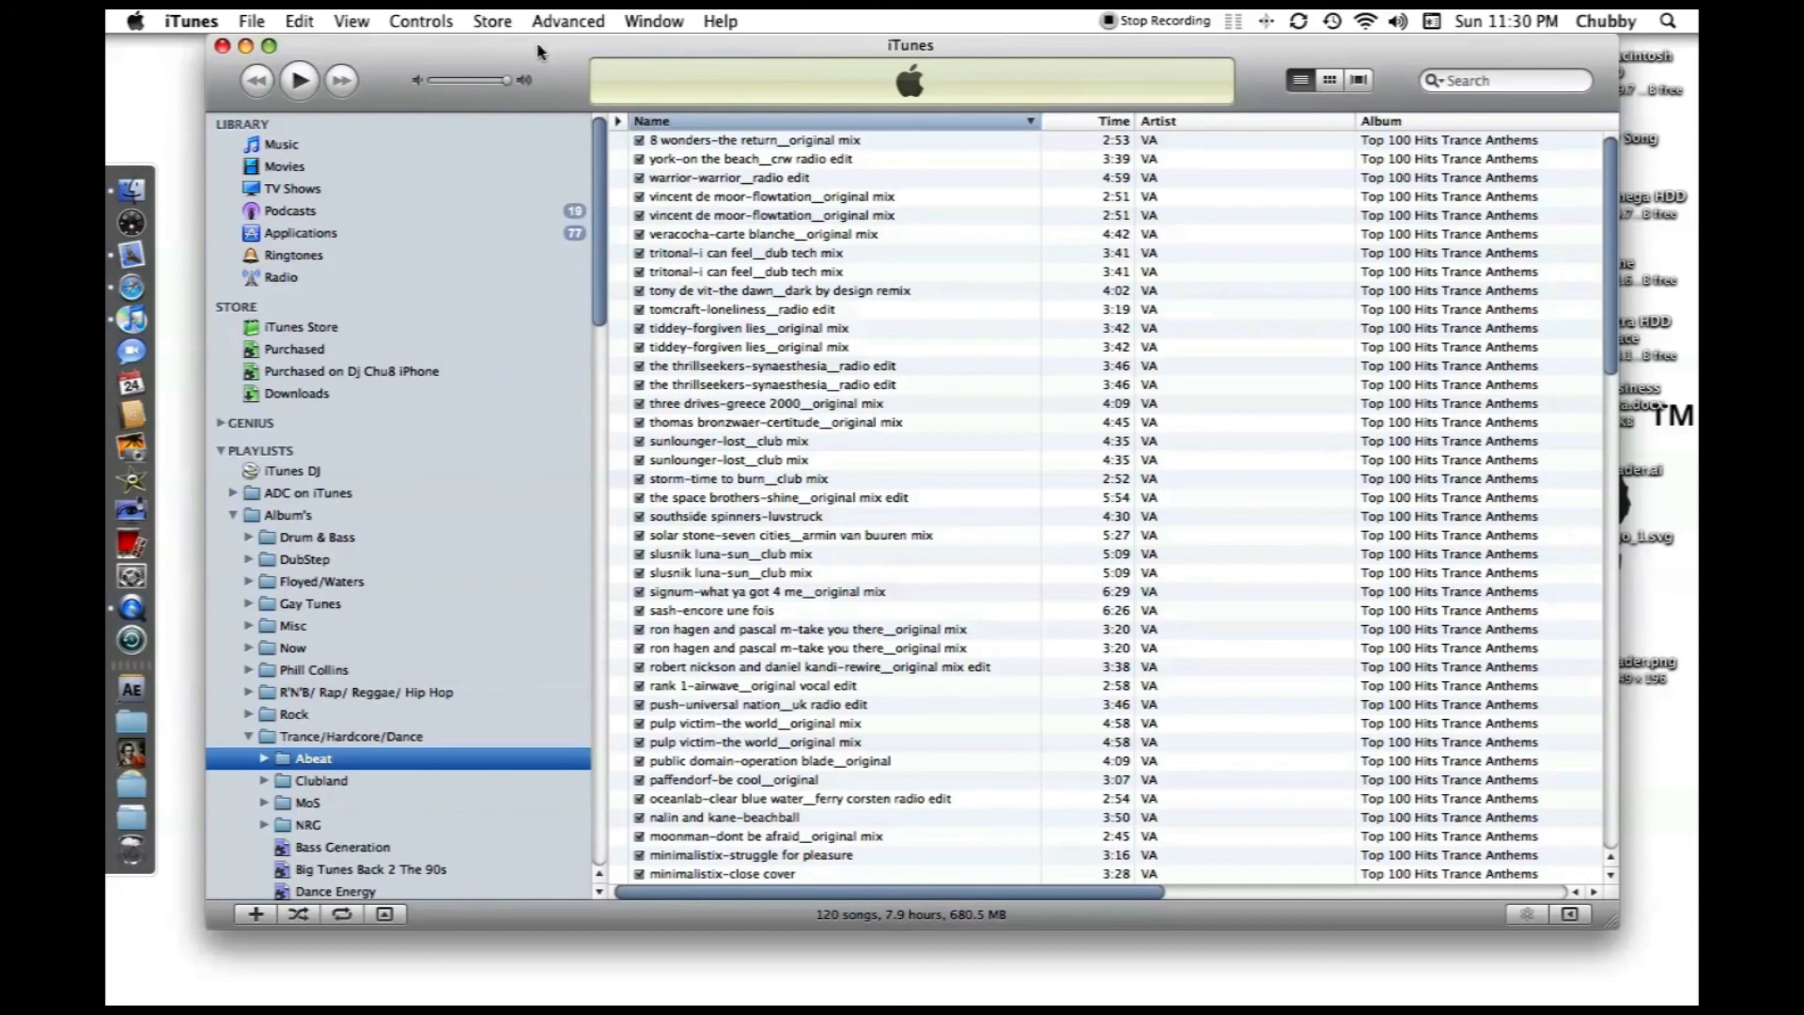
left_click_drag(545, 47, 535, 47)
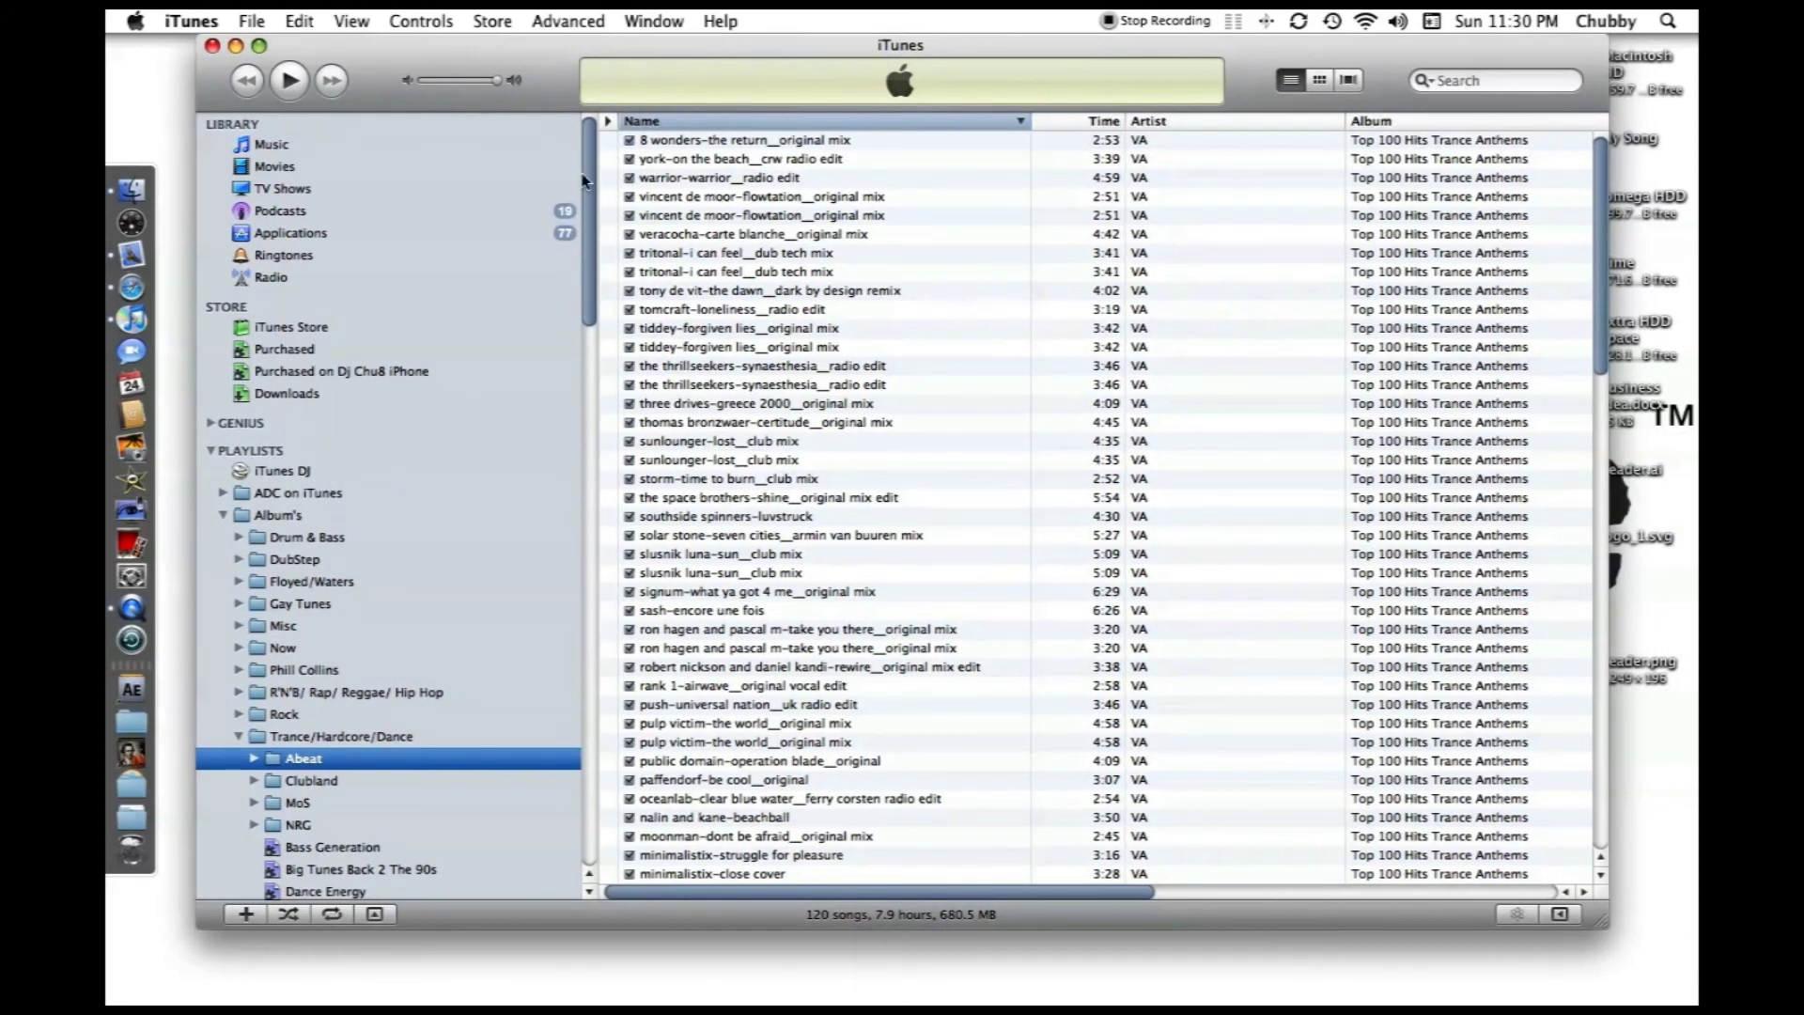